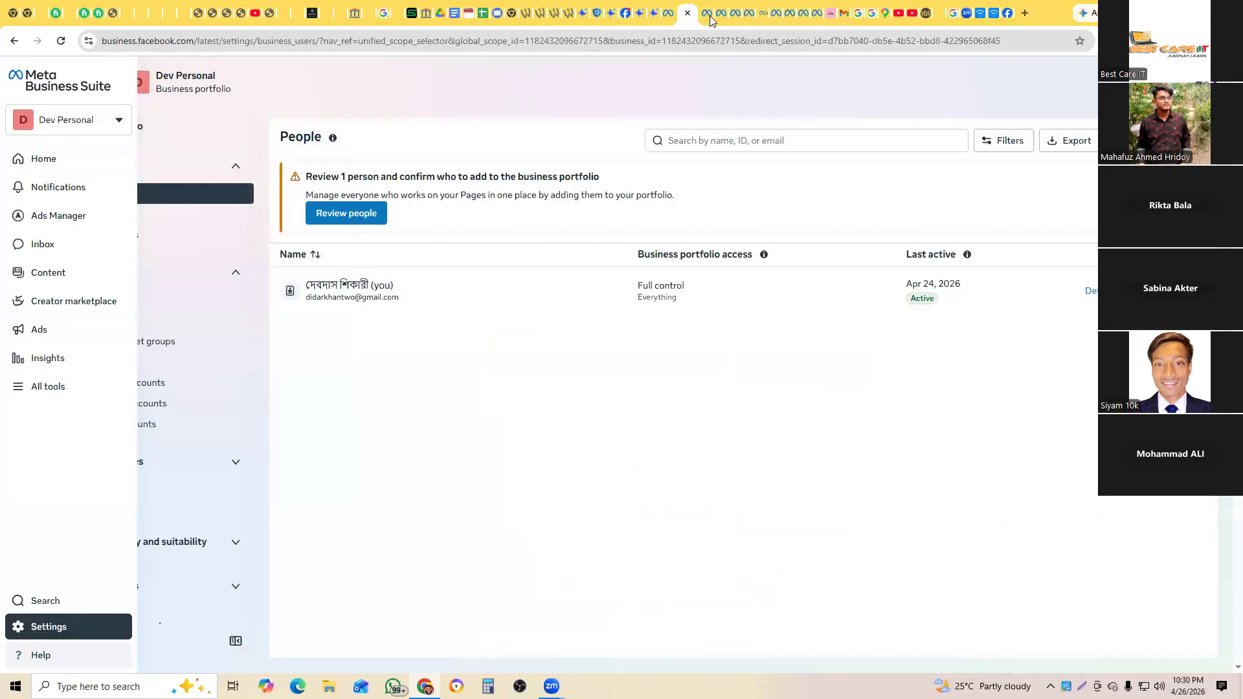
Step: Switch to the Ads Manager campaigns page and look through the list of all available tools
left_click(709, 16)
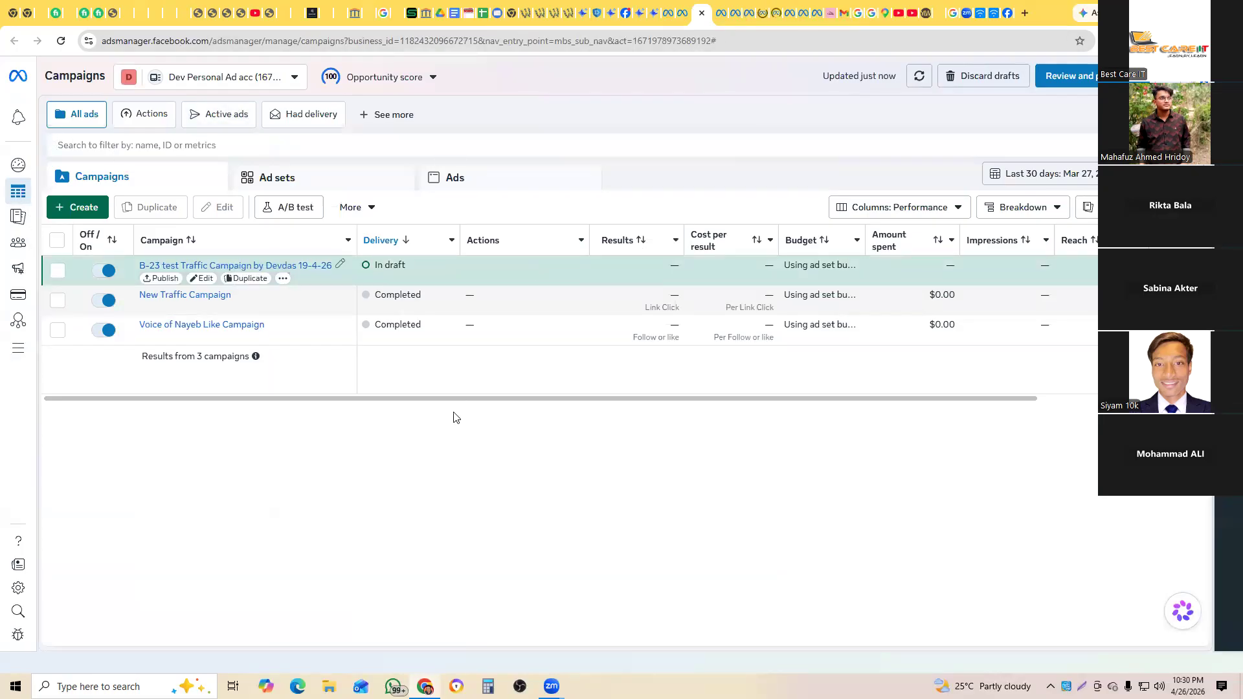
mouse_move(18, 112)
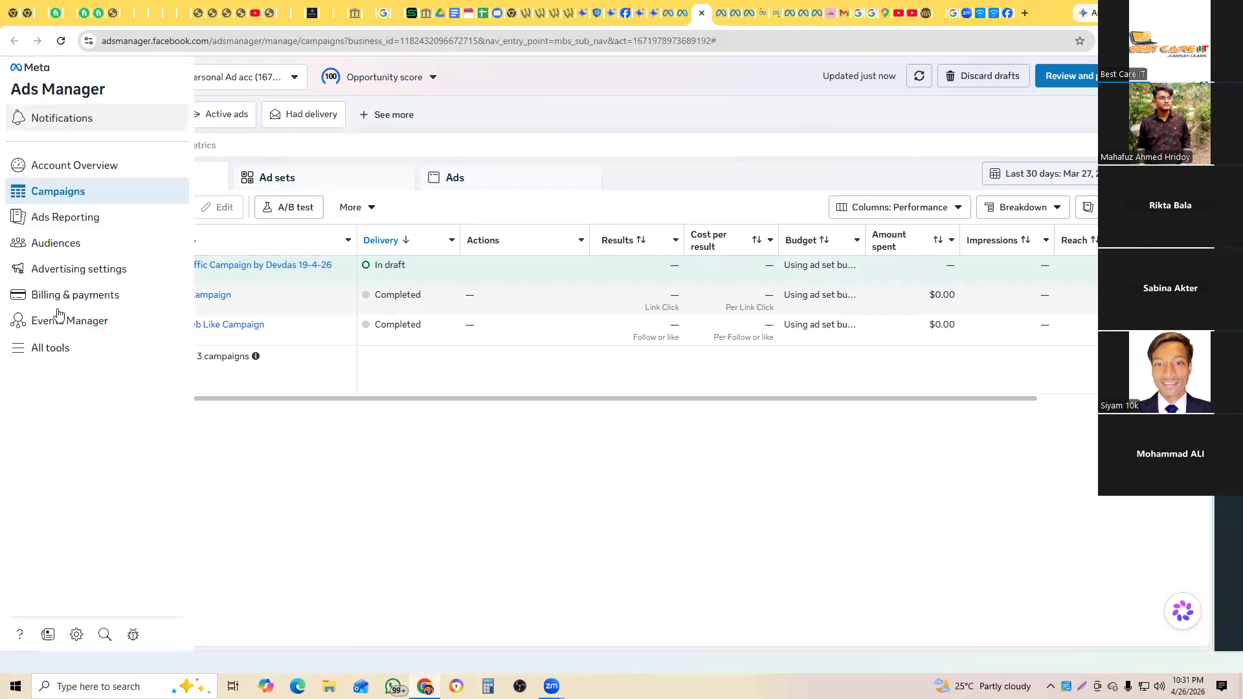
left_click(20, 350)
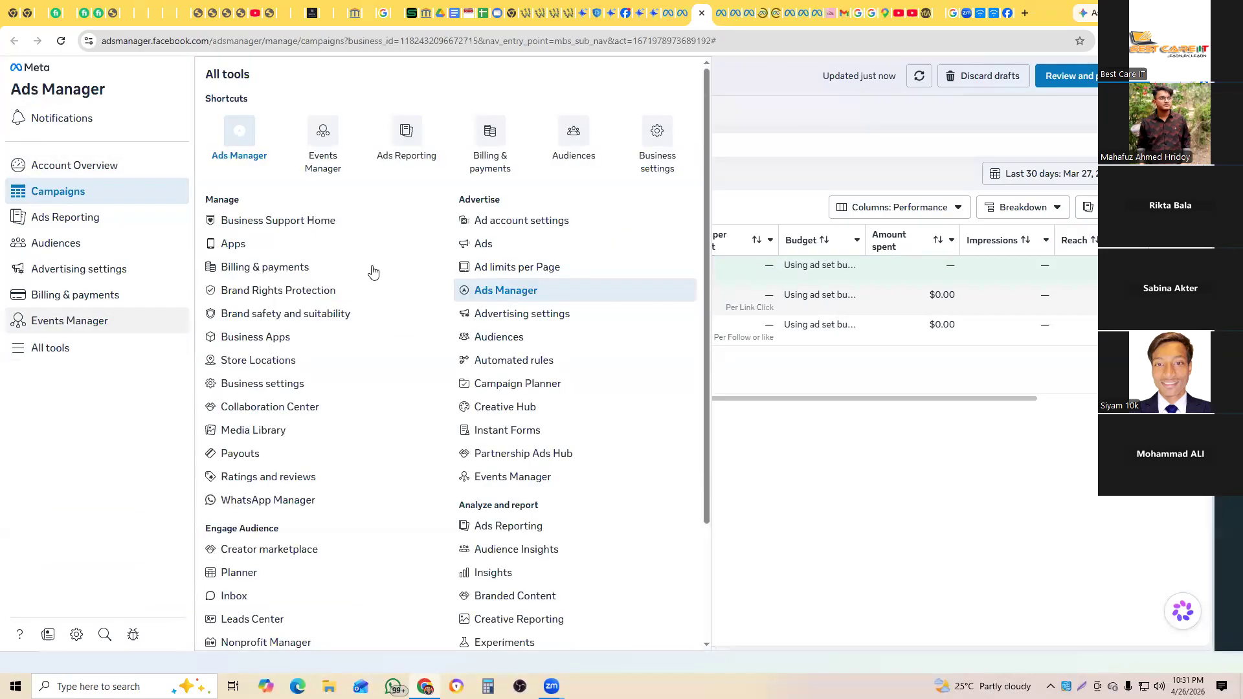
left_click(780, 109)
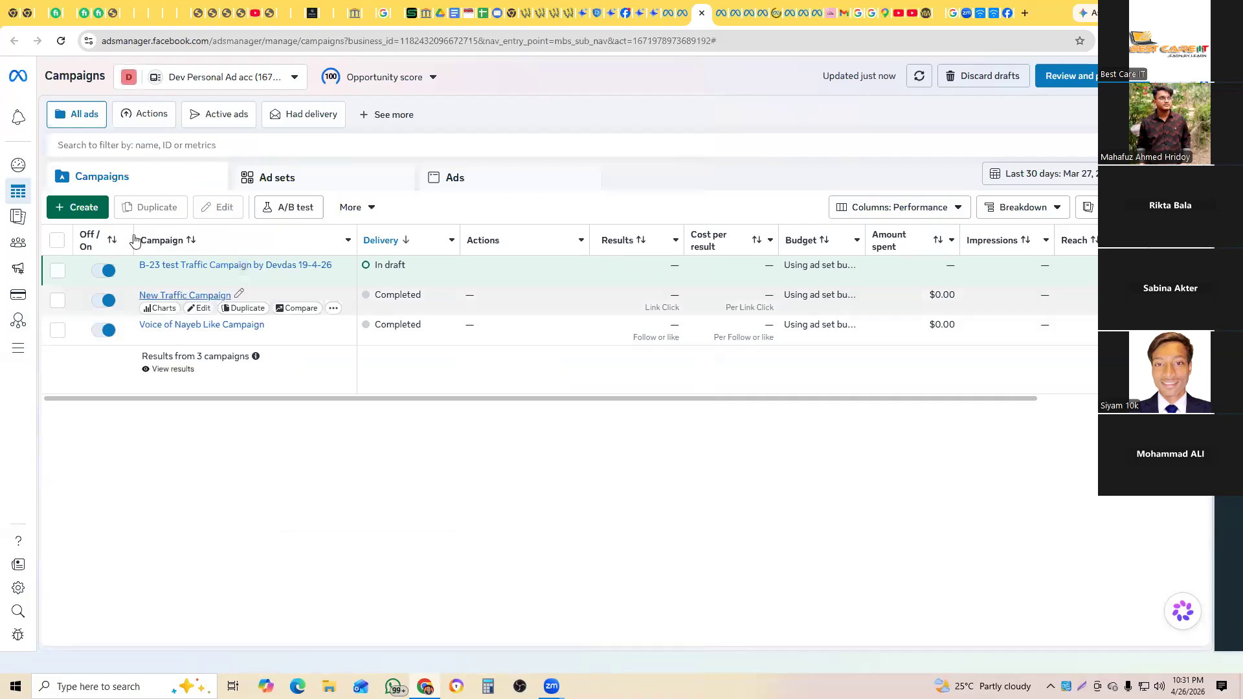
Step: Create a new Auction campaign with the Traffic objective, using the manual traffic campaign setup
left_click(76, 204)
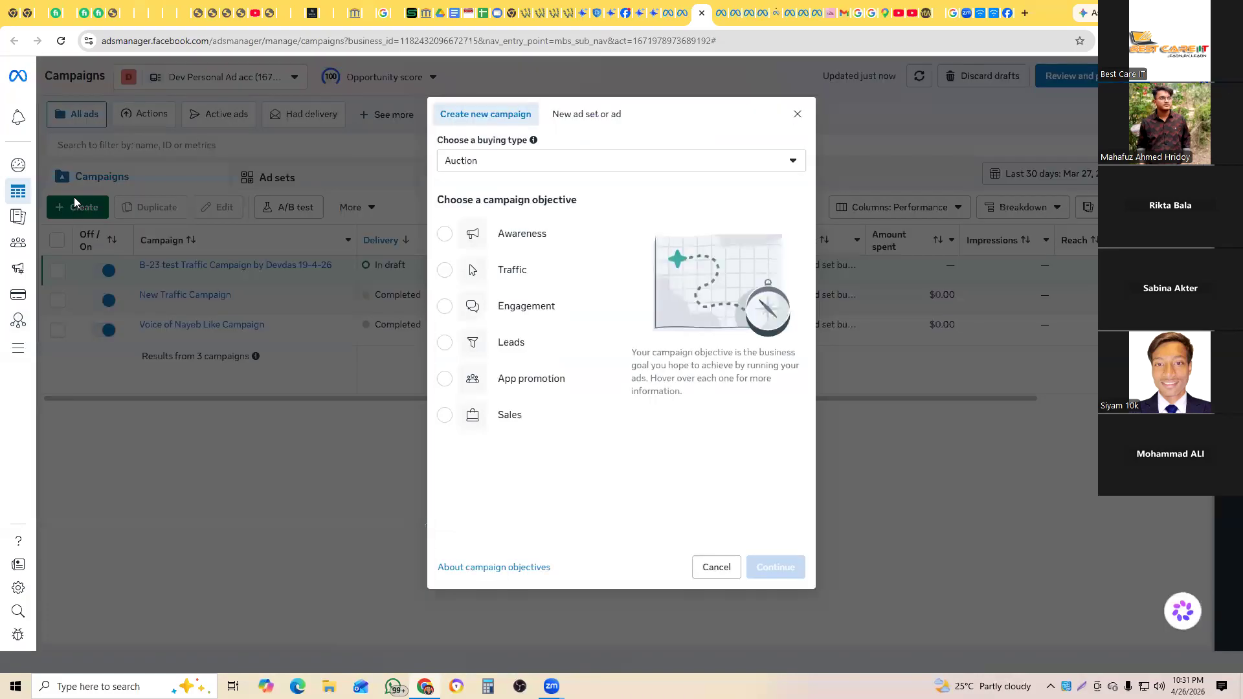
left_click(446, 271)
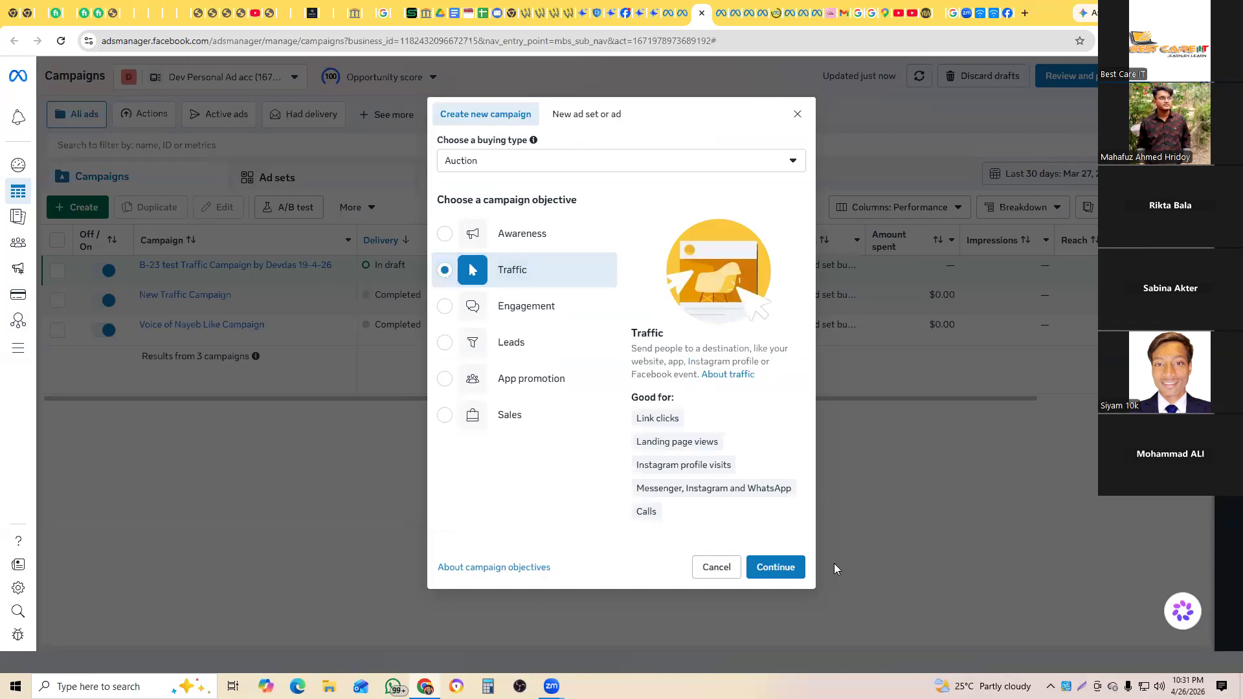
left_click(801, 570)
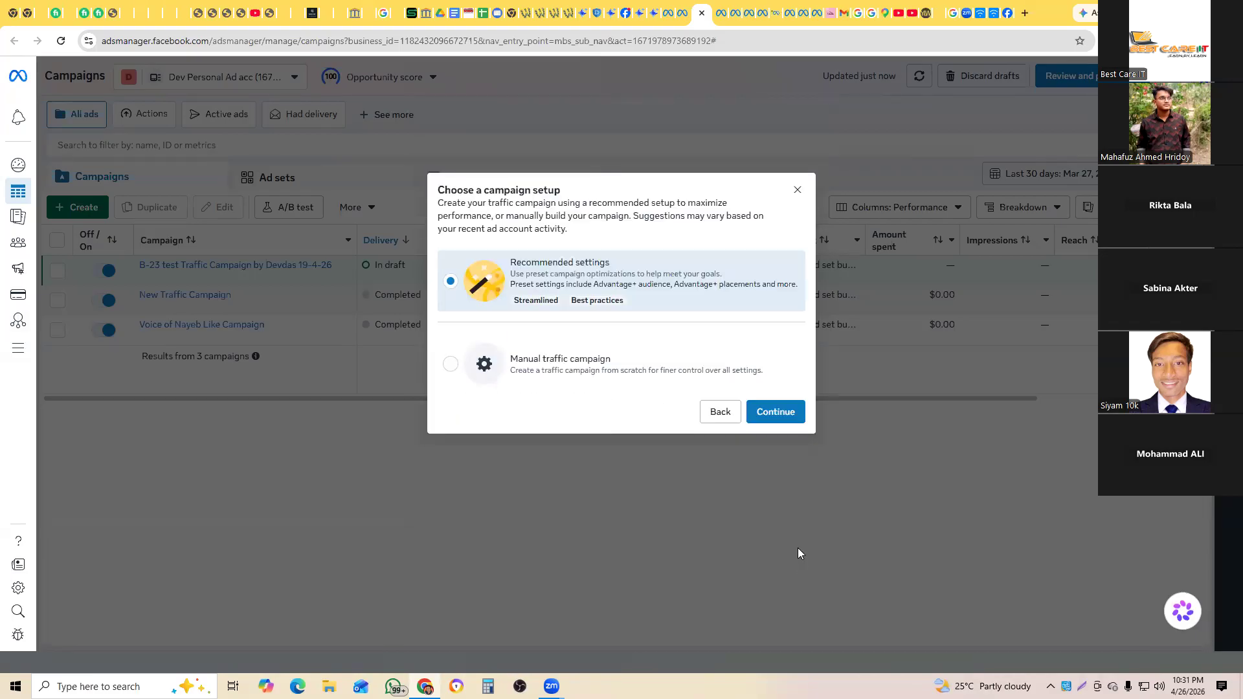
left_click(622, 368)
left_click(774, 410)
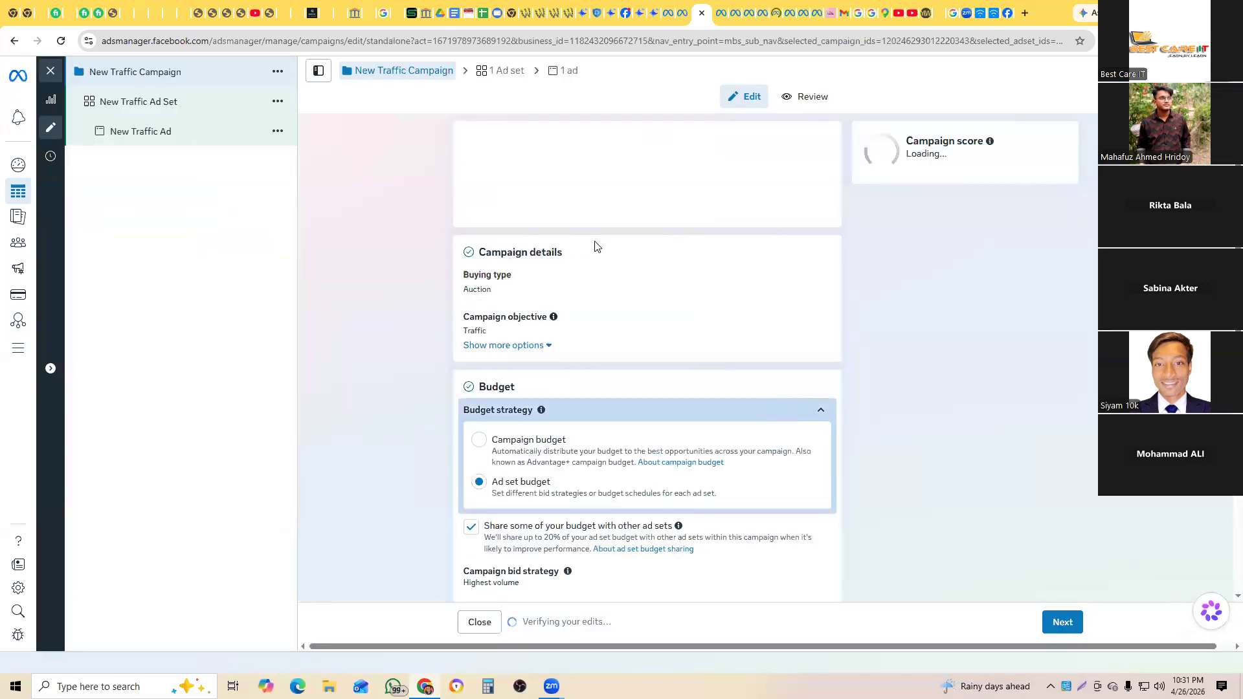
Step: Rename the campaign as "Test batch-23 Traffic Campaign" and continue to its ad set settings
left_click_drag(490, 167, 416, 161)
type("Test")
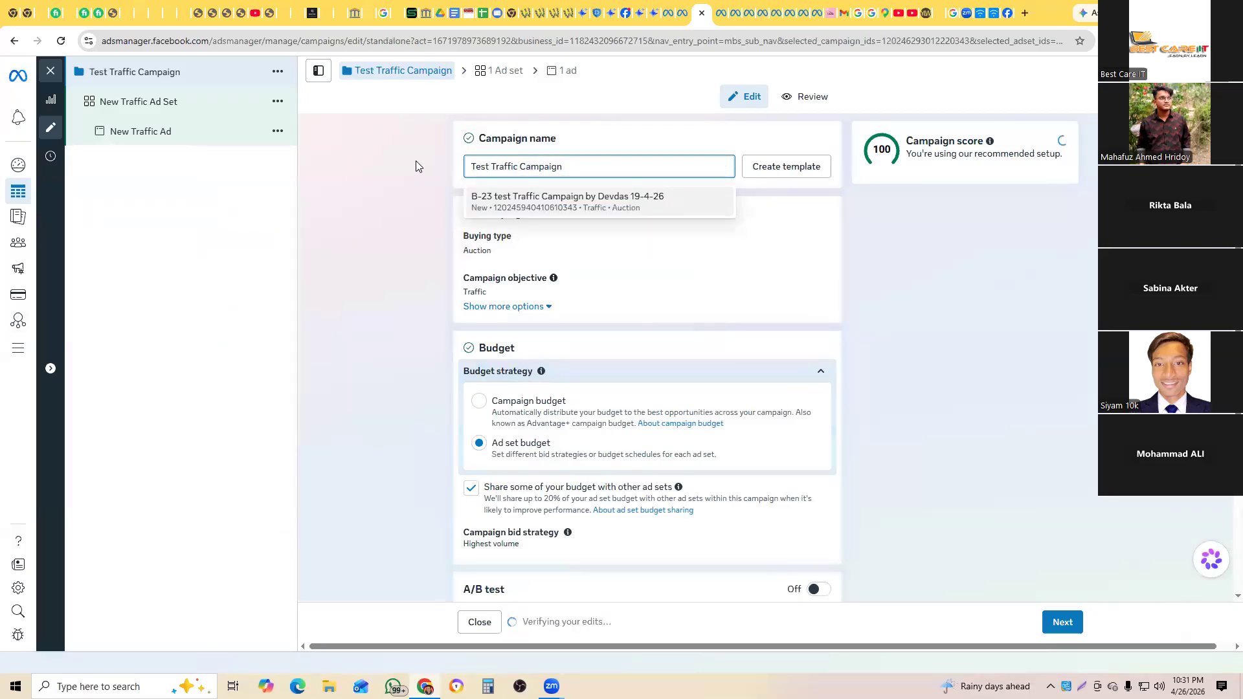
type(" batch")
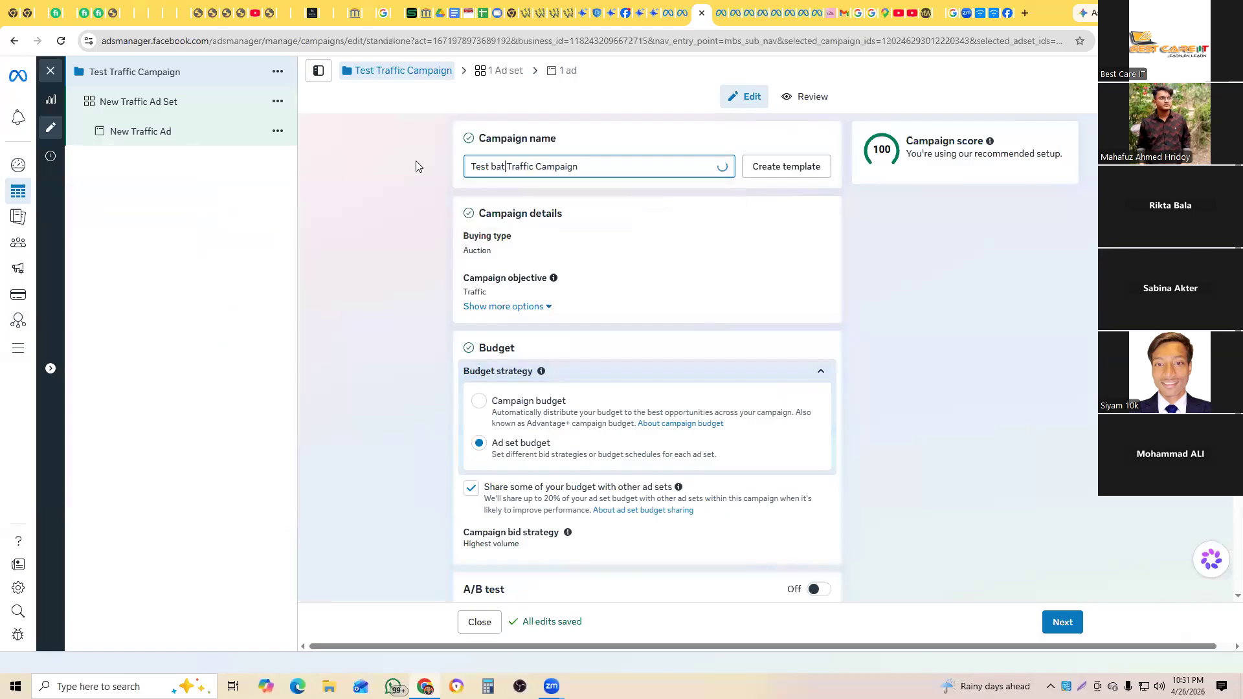
type("-23")
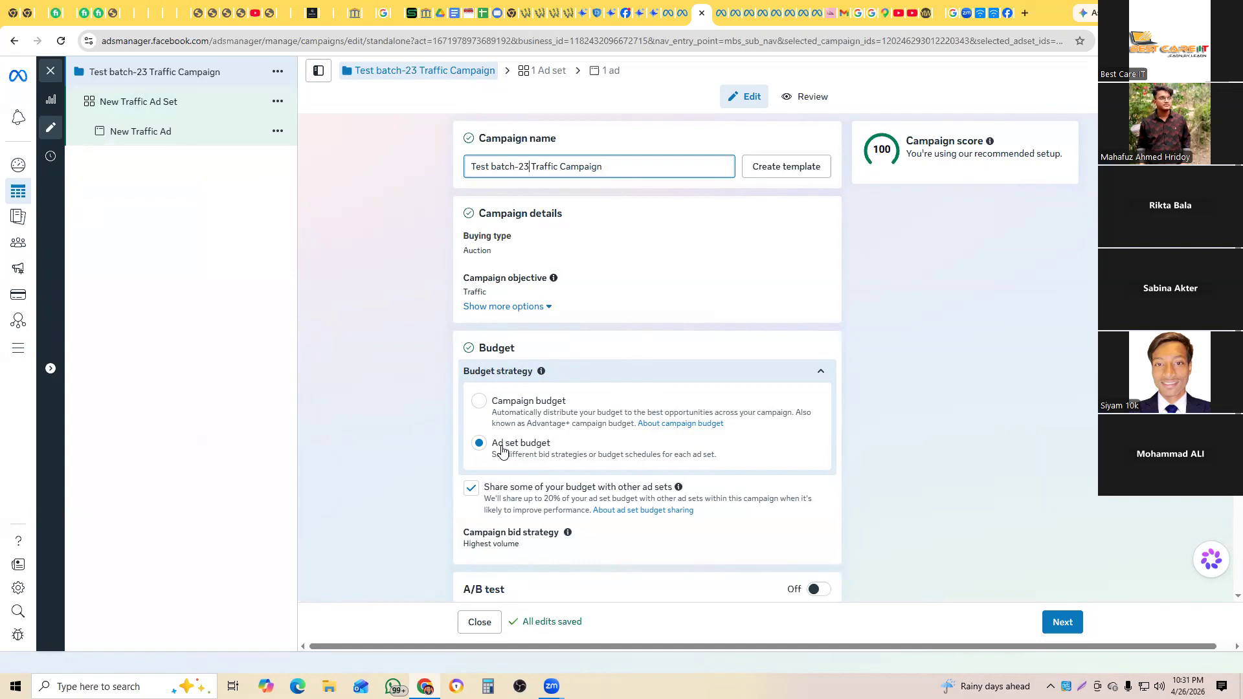
scroll(617, 474, "down", 3)
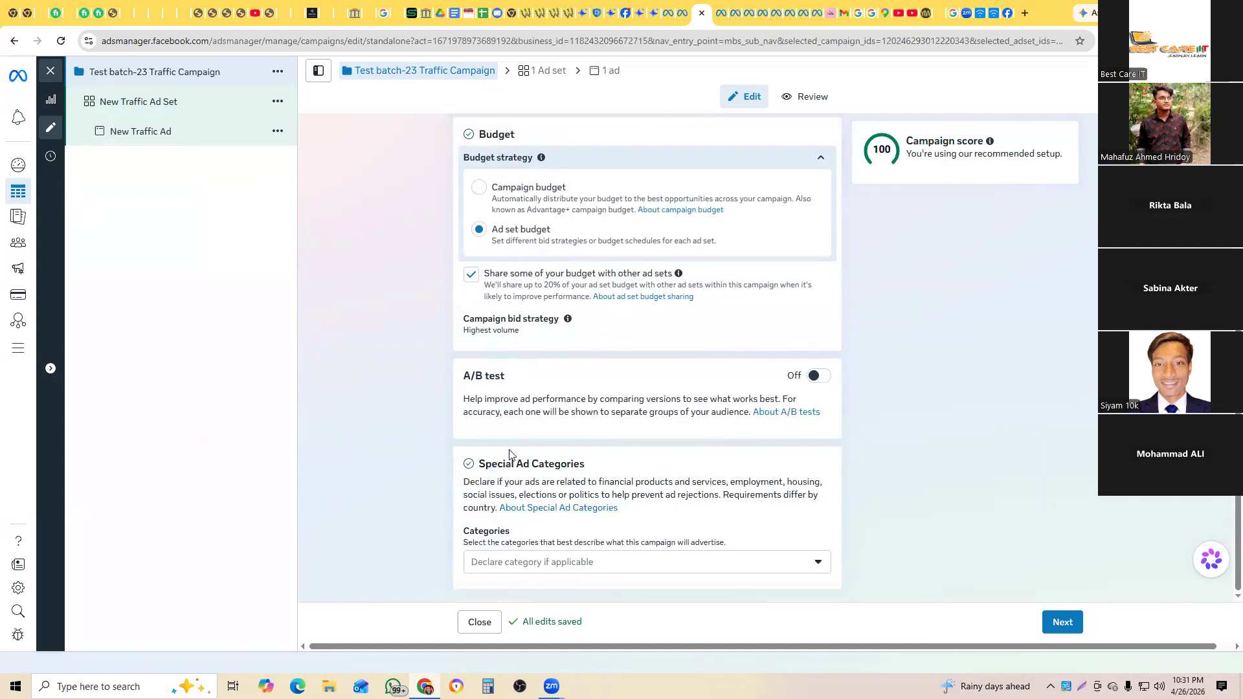
left_click(1059, 622)
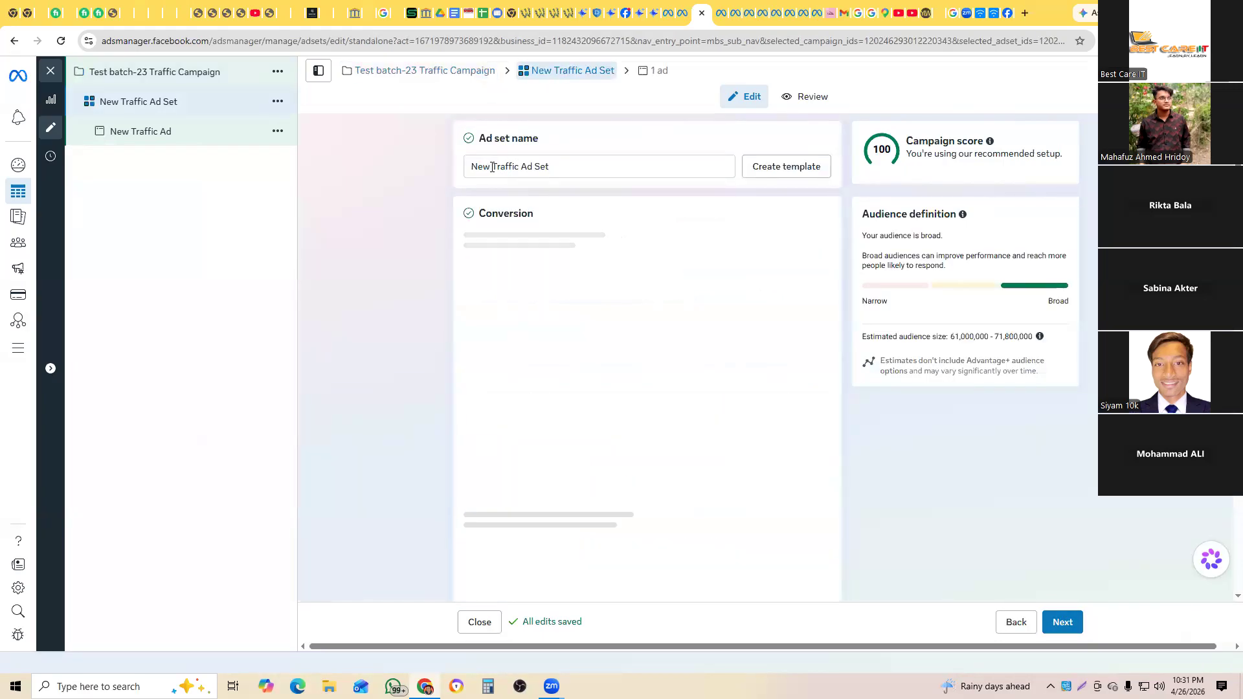
Step: Check the women's collection on the Yellow clothing site and rename the ad set as "Women Ad Set"
left_click_drag(521, 166, 427, 164)
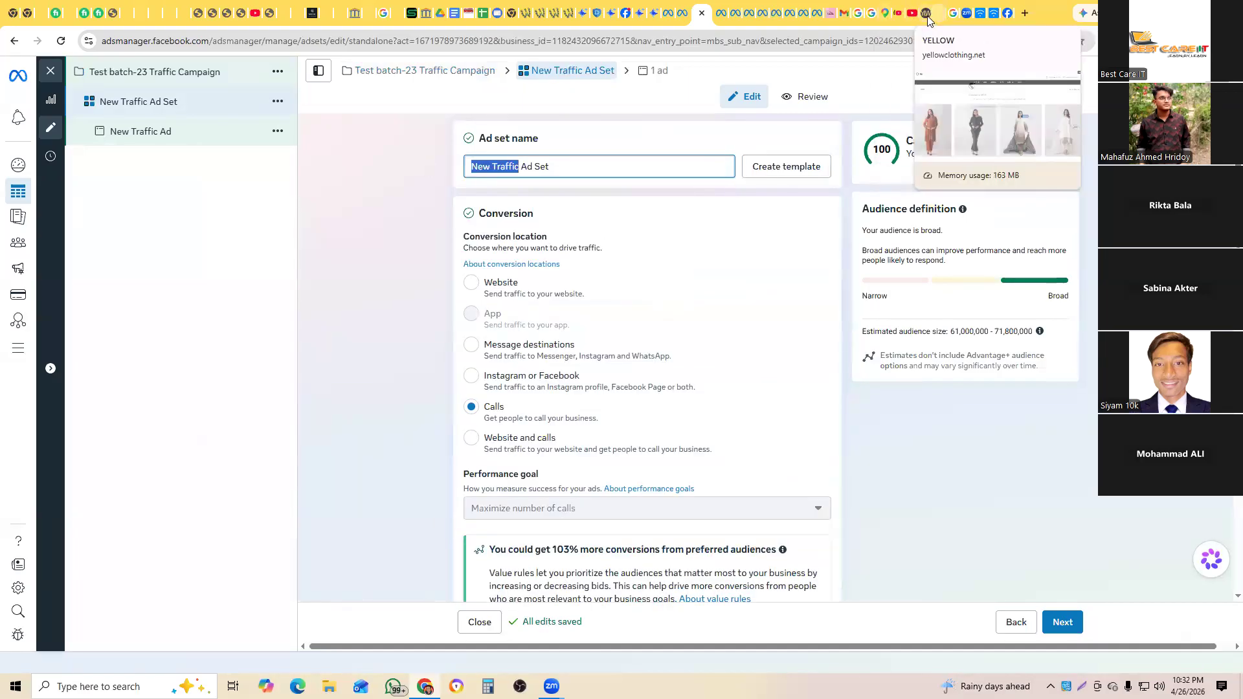
left_click(925, 13)
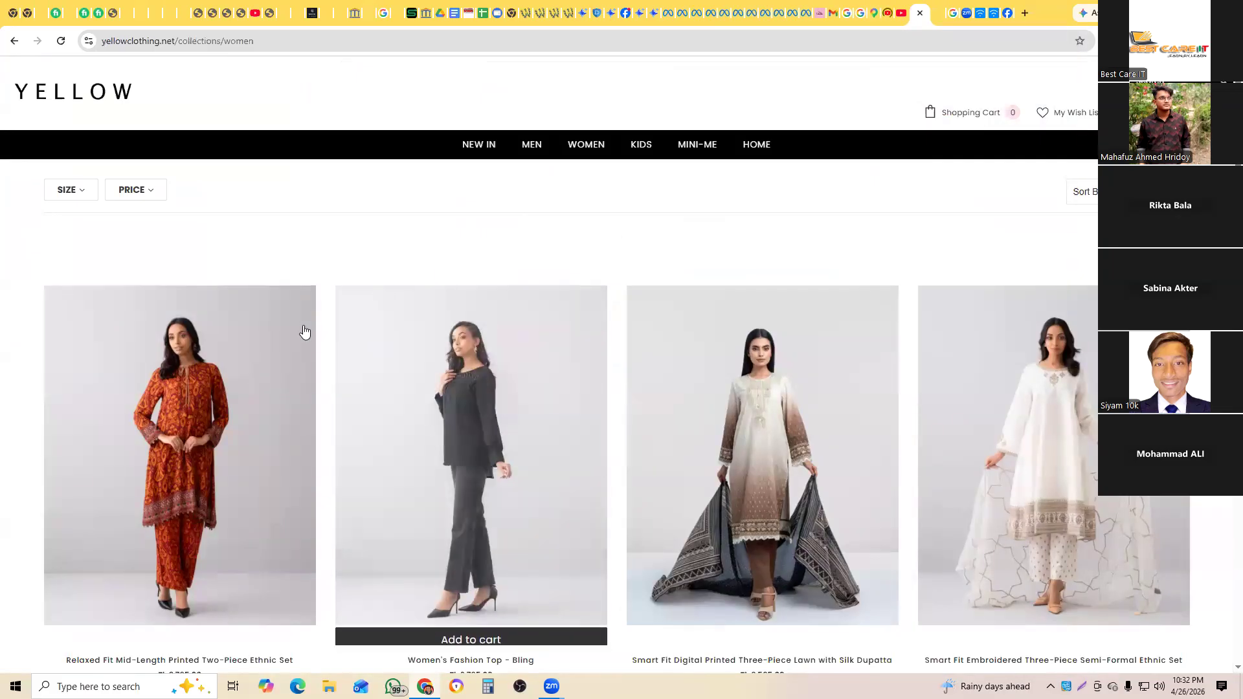
scroll(226, 291, "down", 1)
scroll(504, 323, "up", 1)
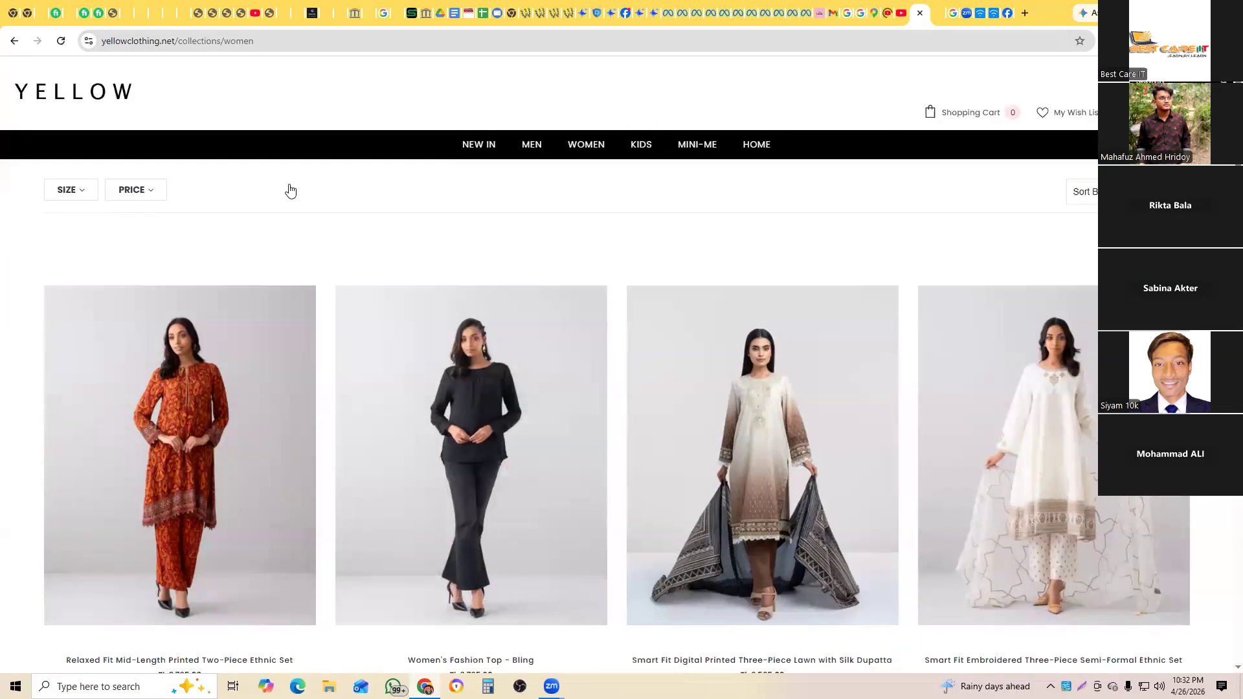
left_click(698, 18)
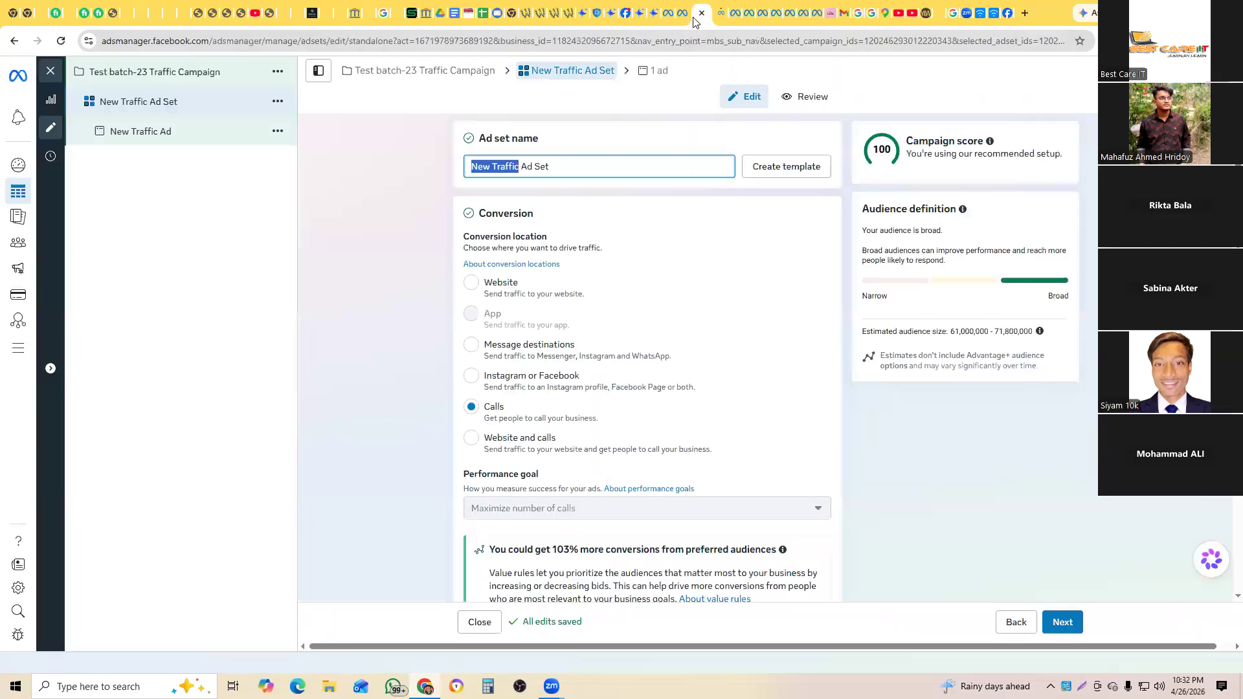
type("Wome")
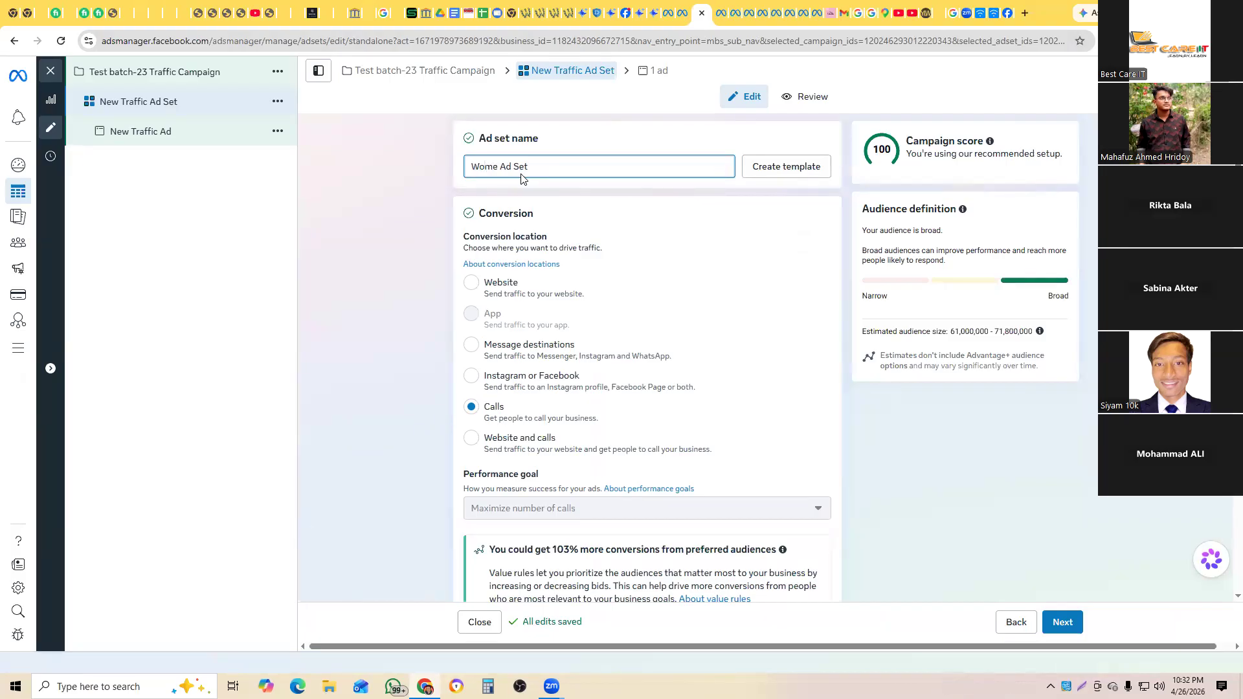
type("n")
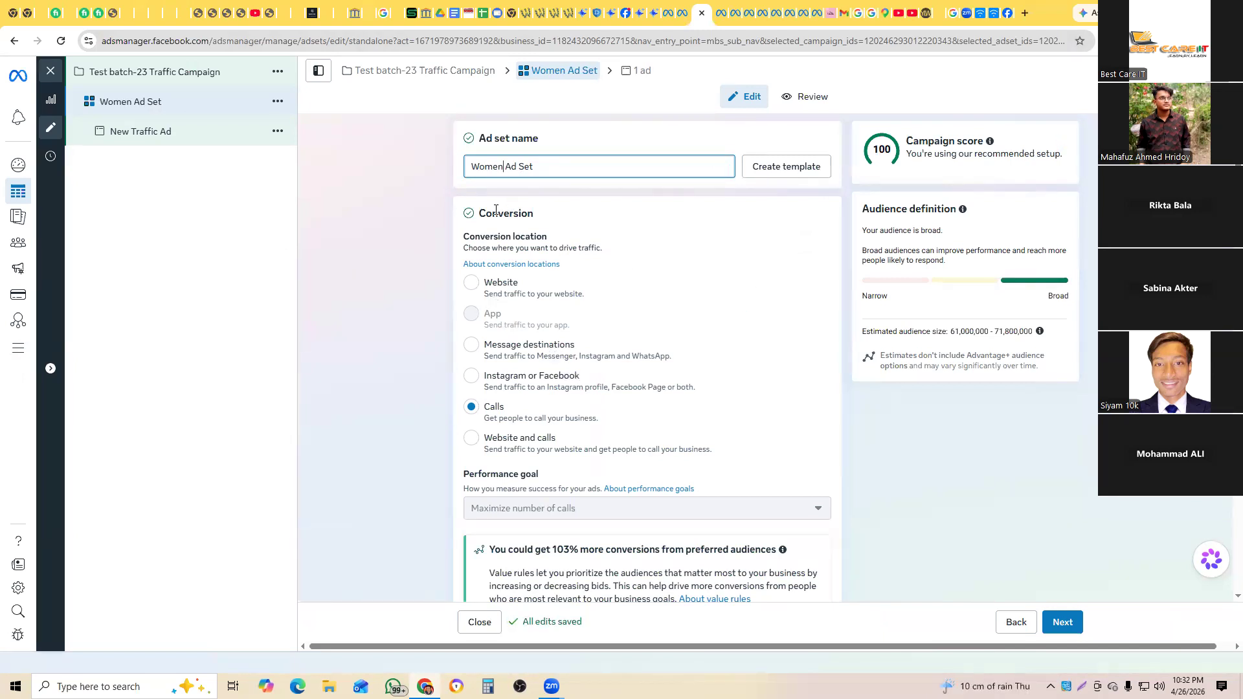
Step: Set the ad set's conversion location to Website and its daily budget to $16.00
left_click_drag(482, 211, 552, 215)
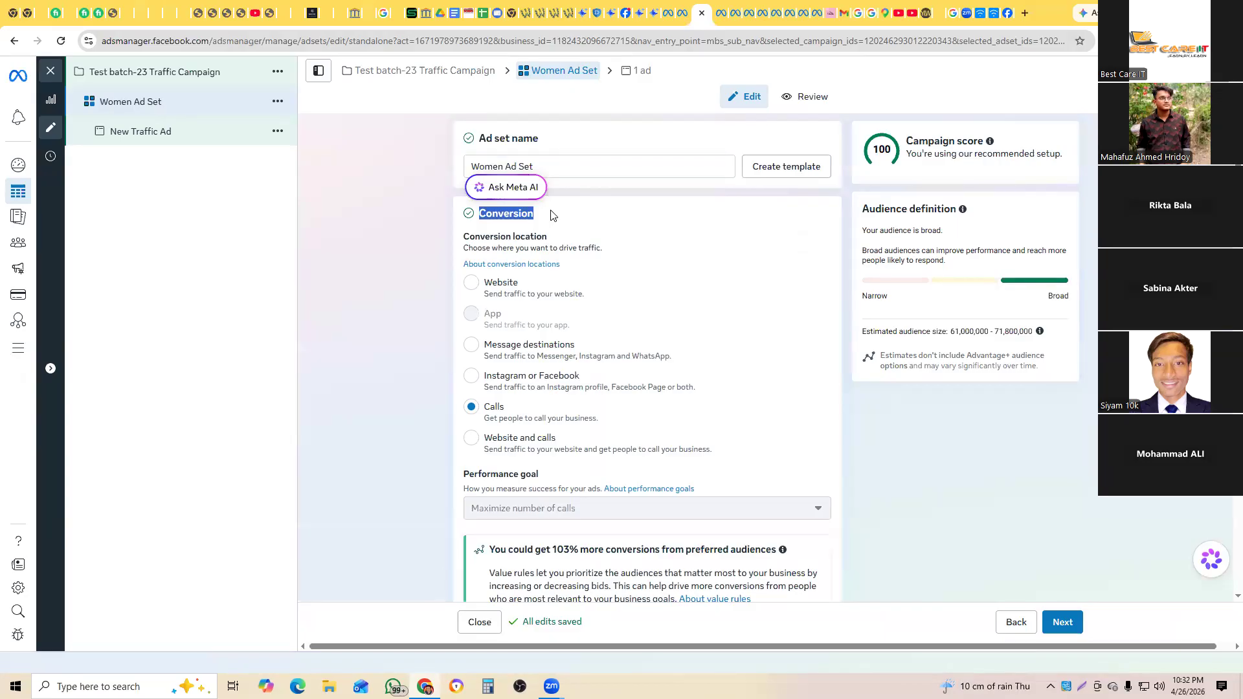
left_click(471, 289)
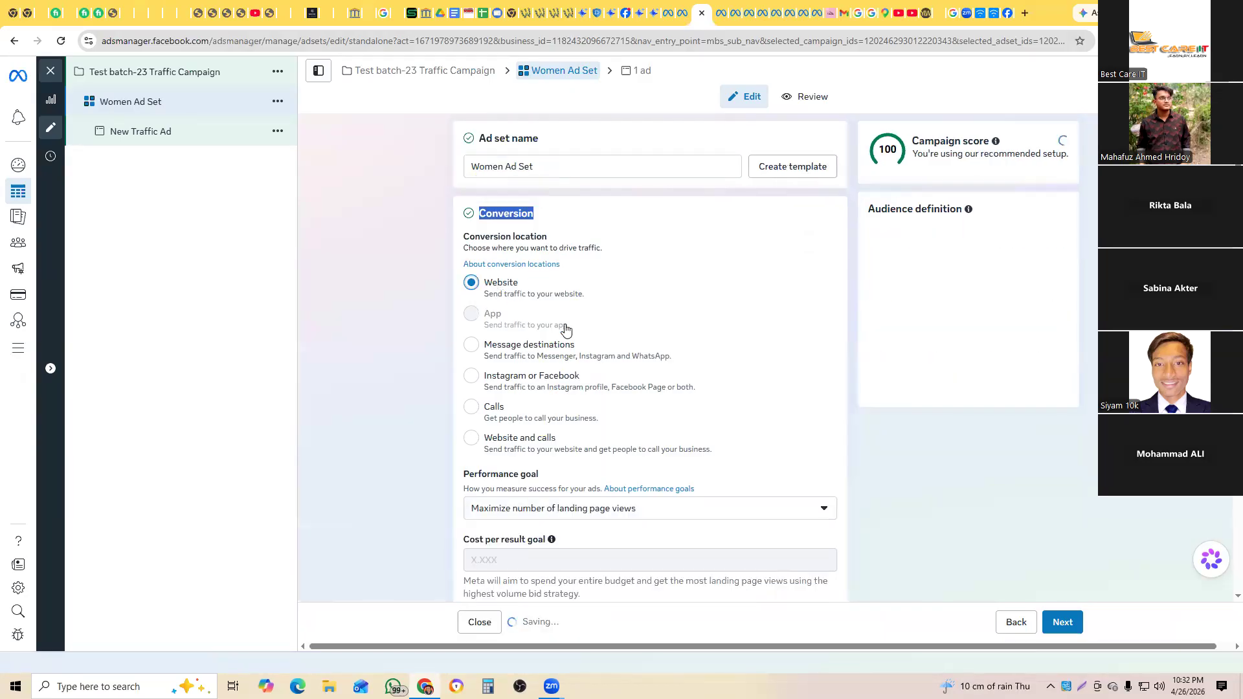
scroll(510, 303, "down", 7)
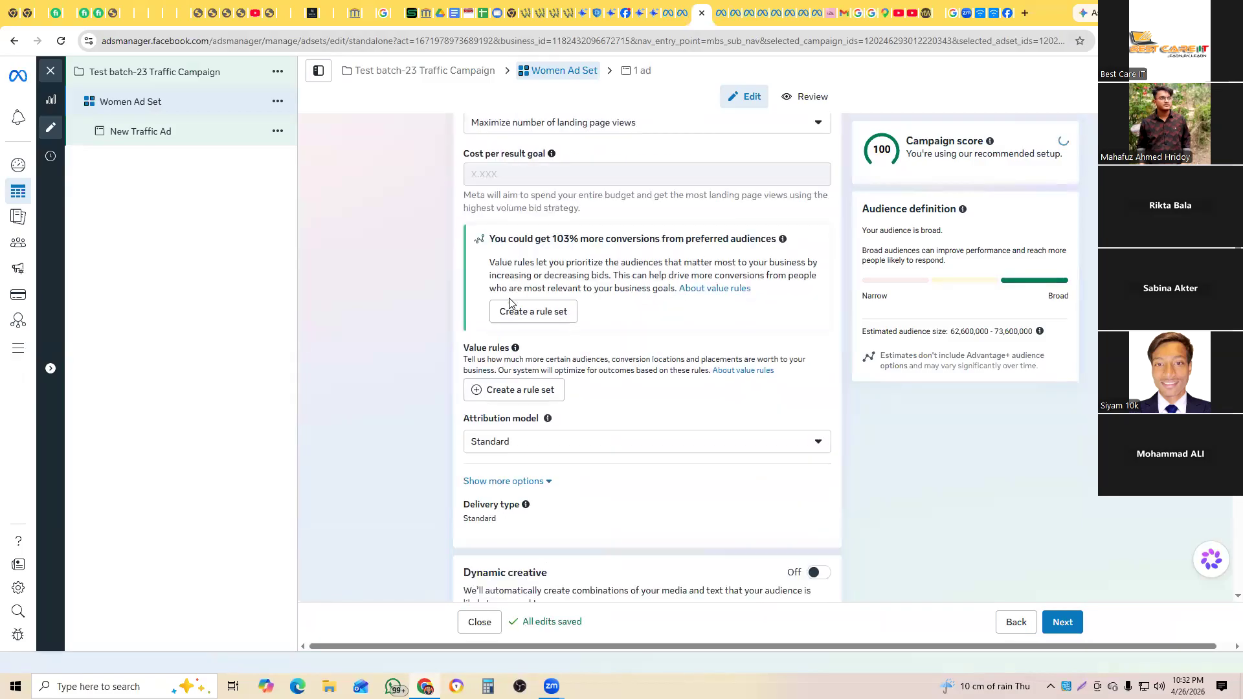
scroll(510, 298, "down", 6)
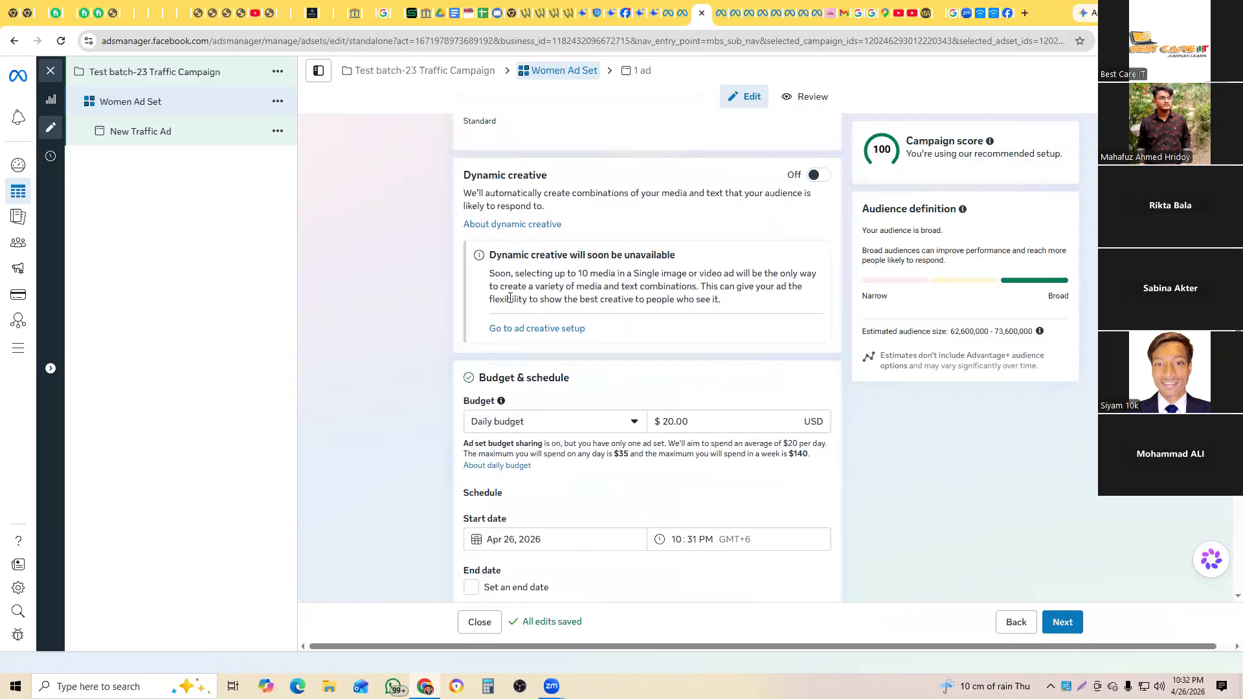
left_click_drag(701, 363, 648, 357)
type("16")
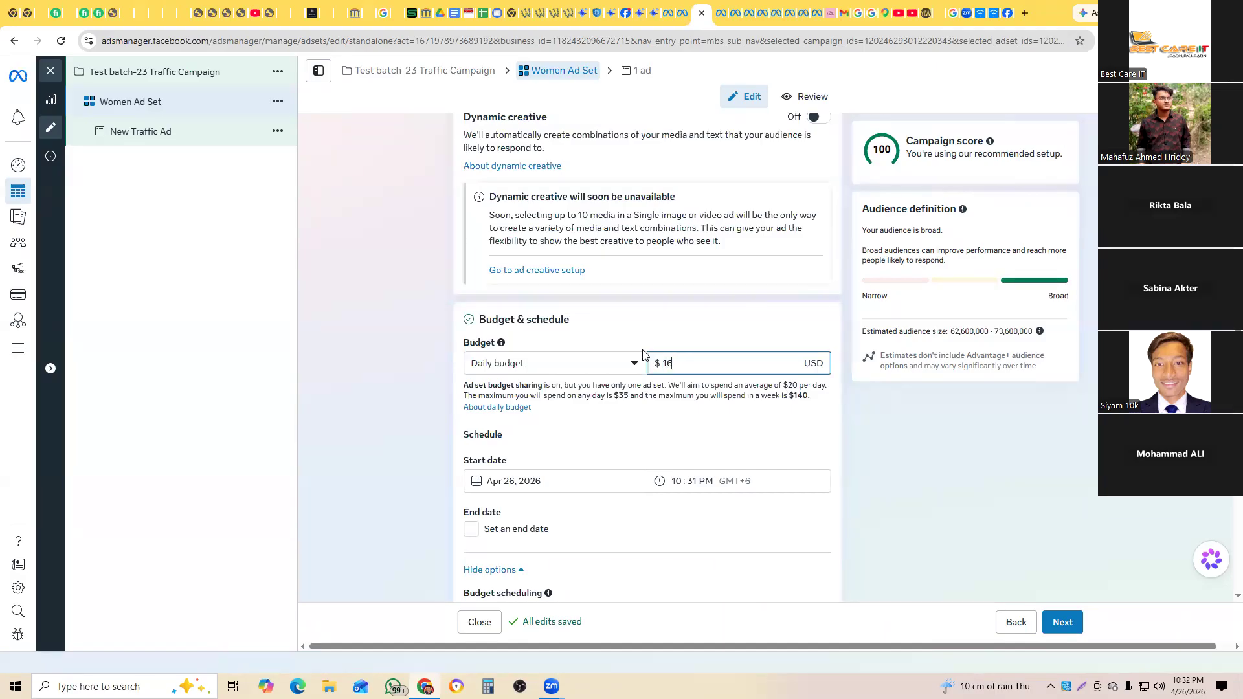
left_click(694, 339)
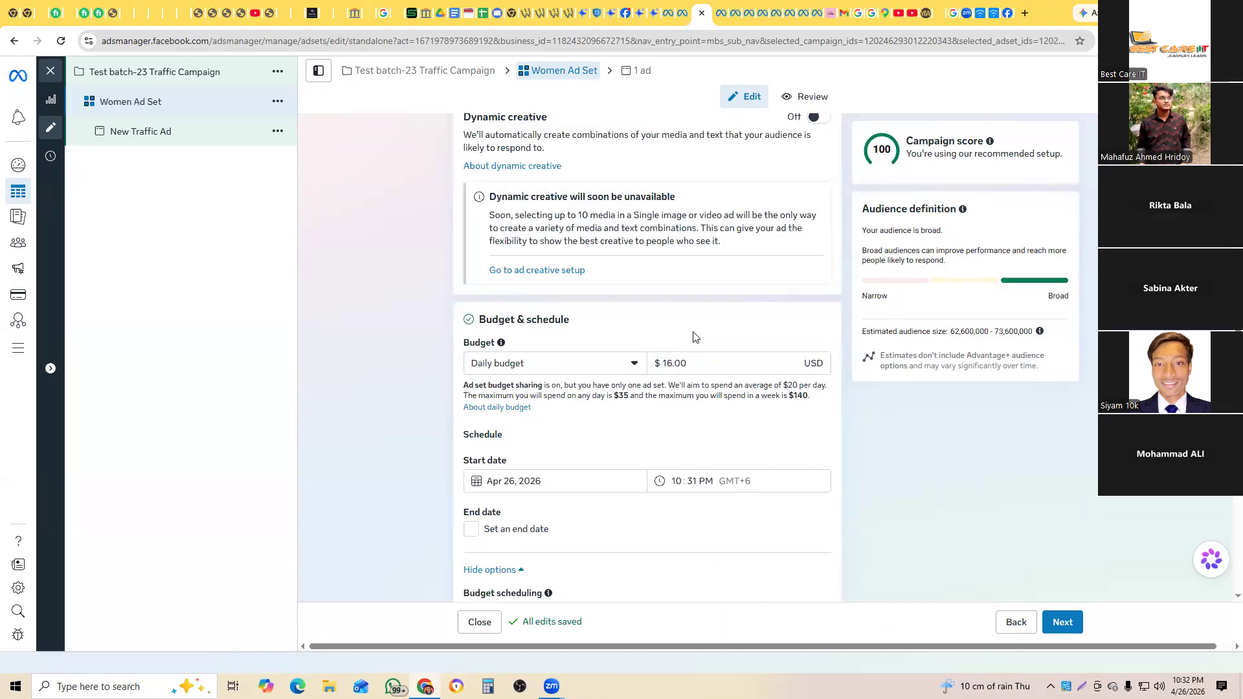
Step: Enable an end date for the ad set's schedule and set it to April 30, 2026
scroll(492, 429, "down", 2)
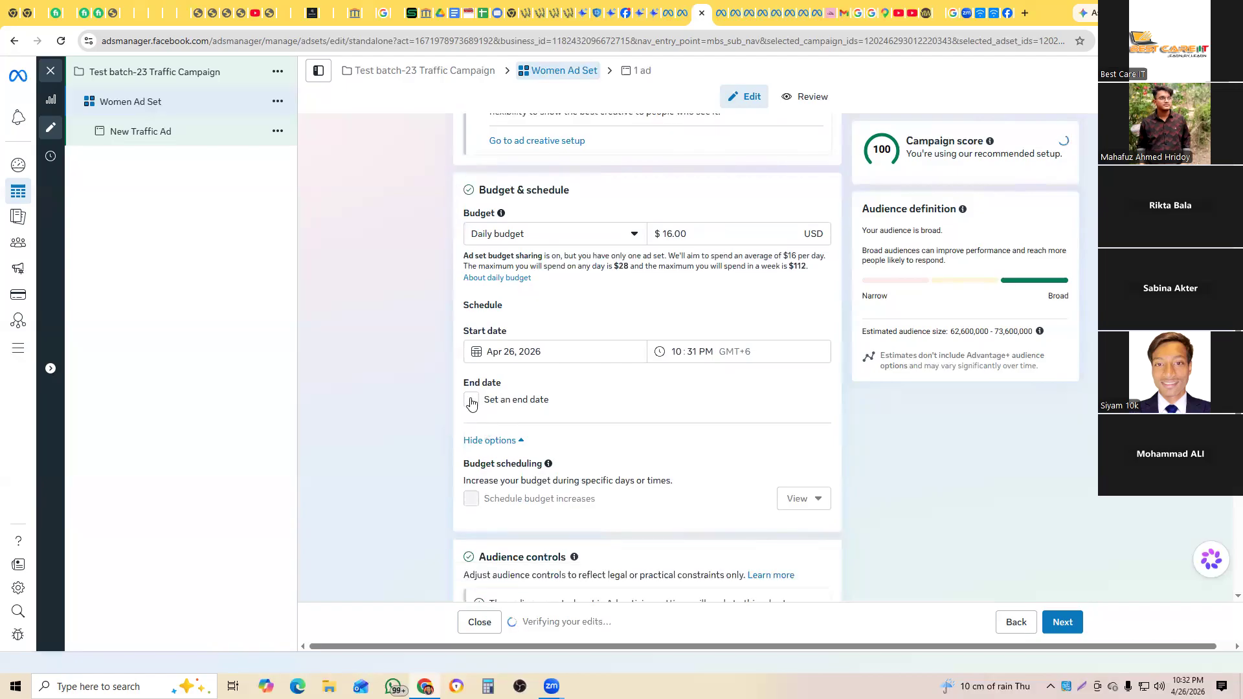
left_click(471, 400)
left_click(622, 462)
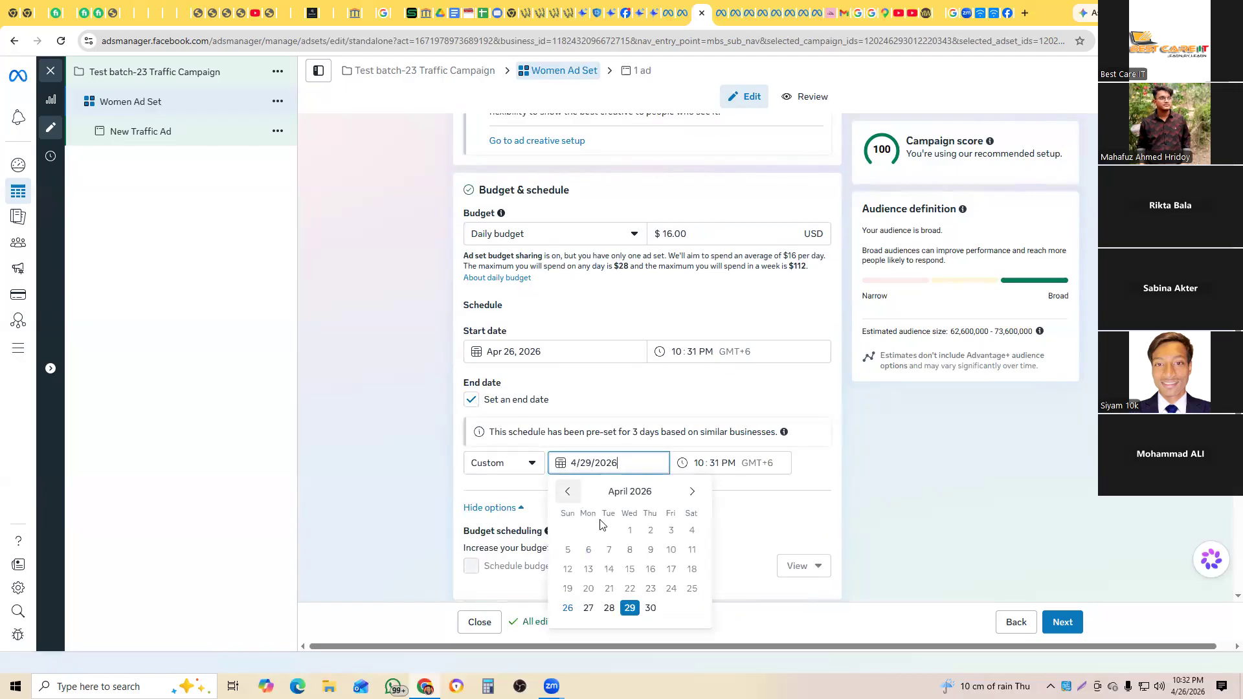
left_click(650, 608)
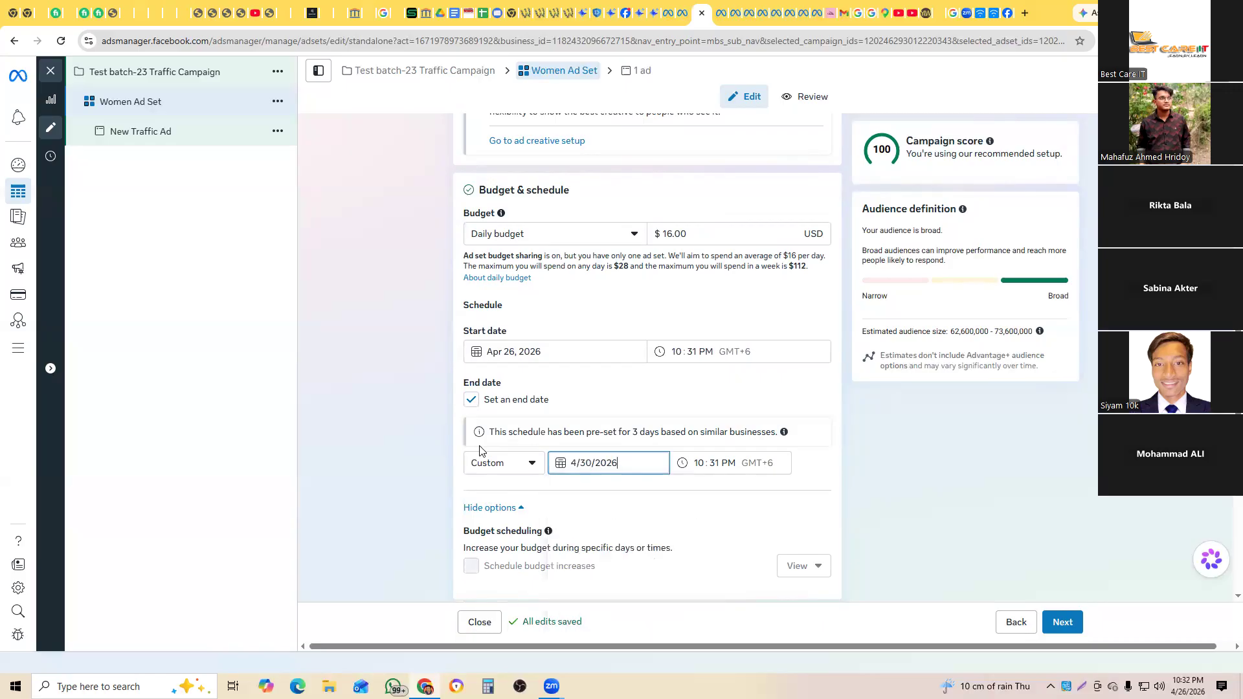
left_click(726, 477)
Step: Add an audience suggestion under Advantage+ audience for the ad set and set its minimum age to 20
scroll(724, 473, "down", 3)
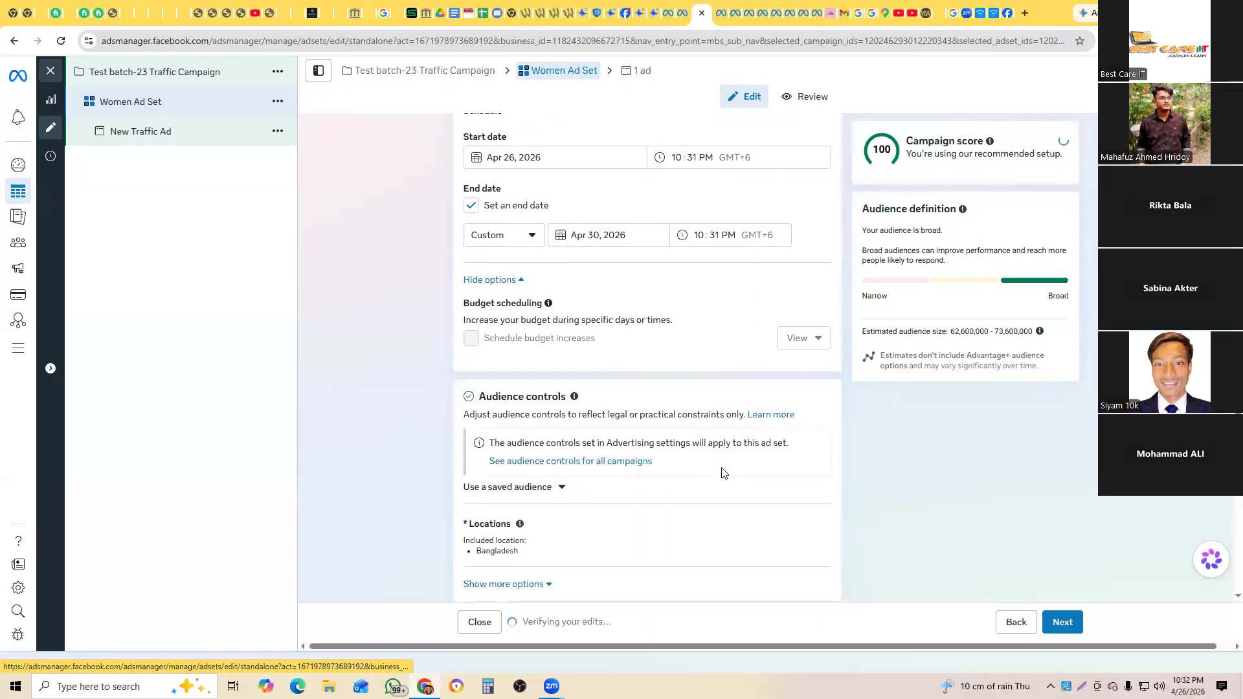
scroll(724, 473, "down", 1)
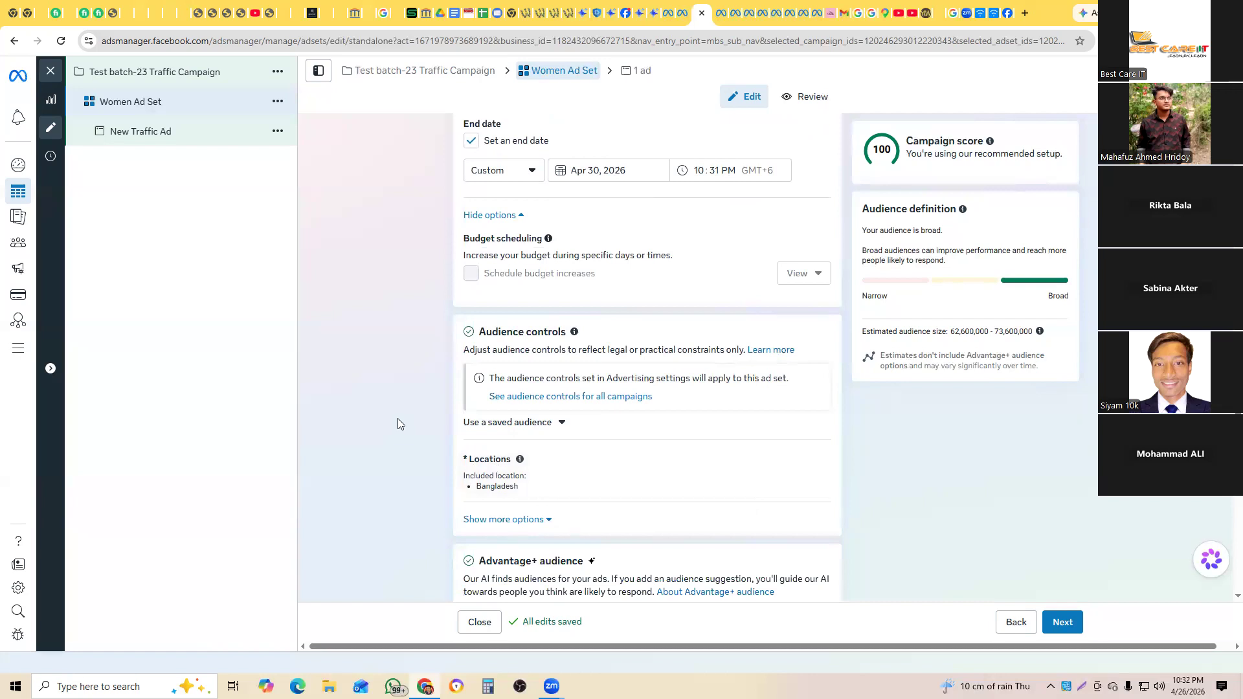
scroll(398, 421, "down", 2)
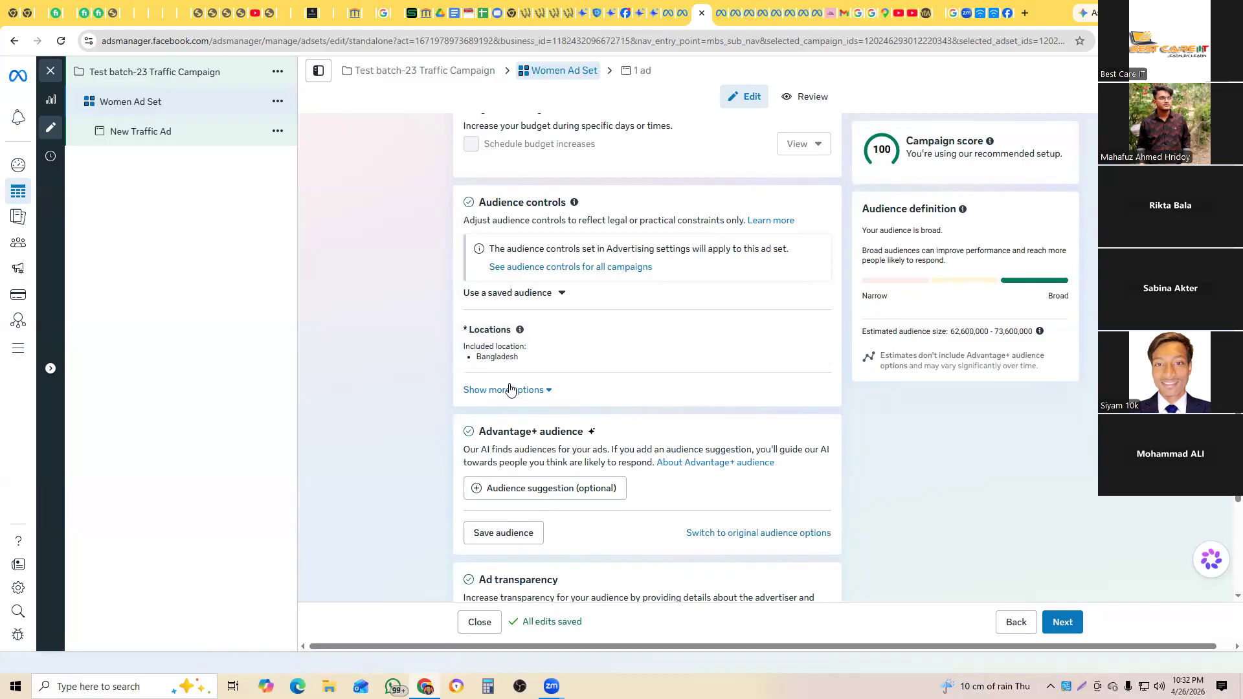
scroll(561, 392, "down", 2)
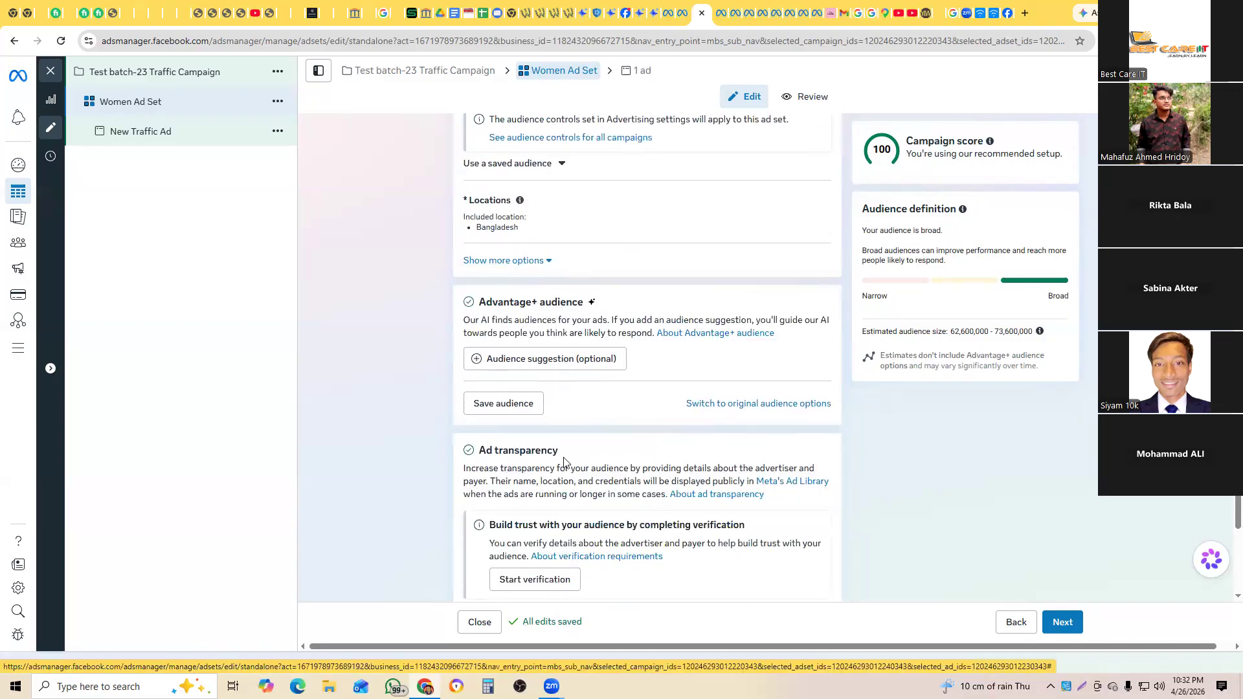
left_click(572, 365)
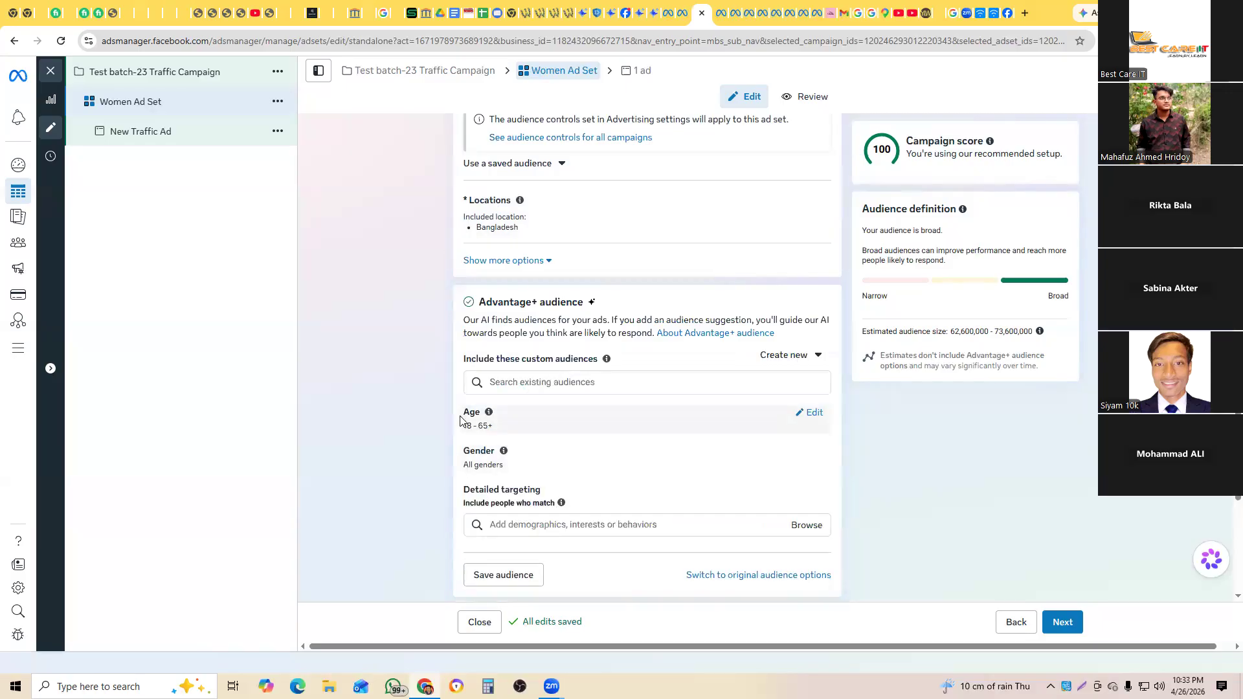
left_click_drag(459, 409, 498, 517)
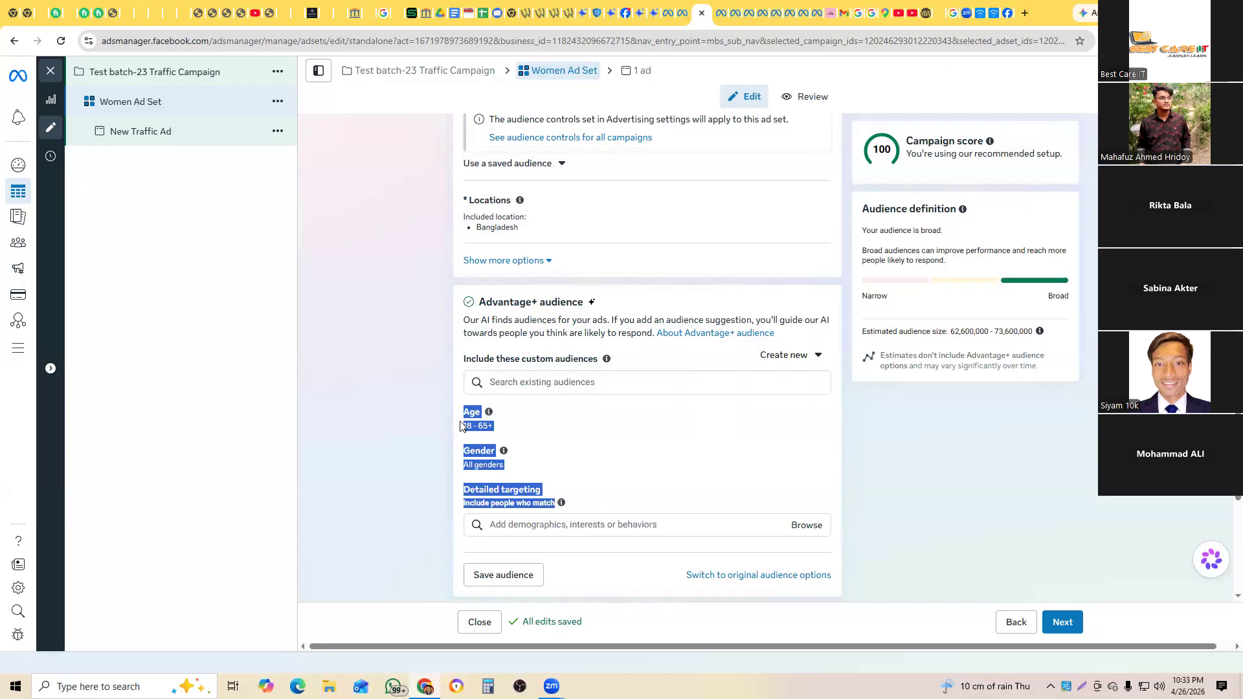
left_click(812, 413)
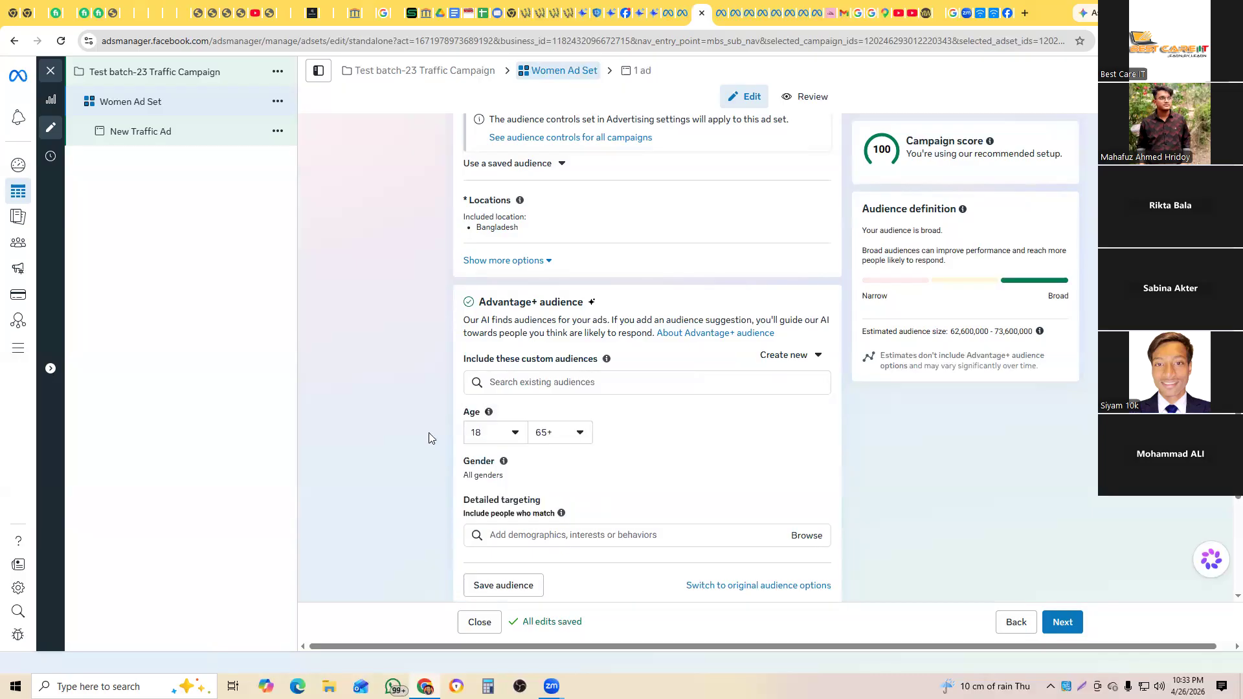
left_click(499, 434)
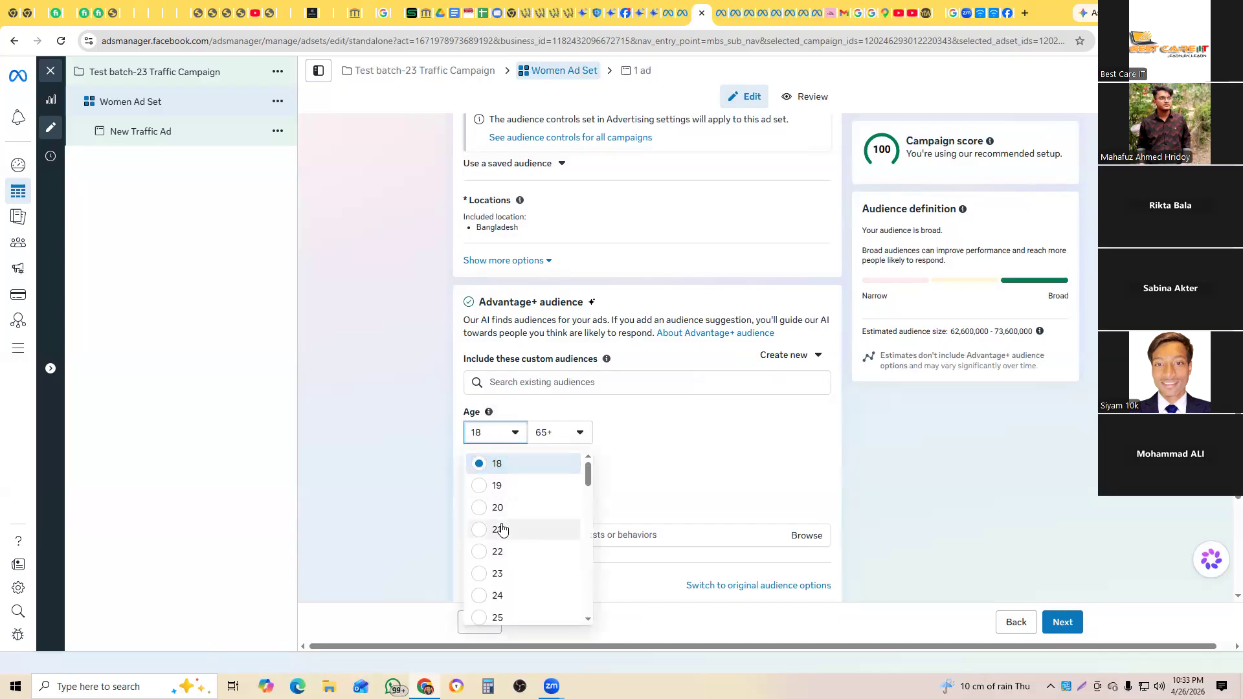
left_click(510, 497)
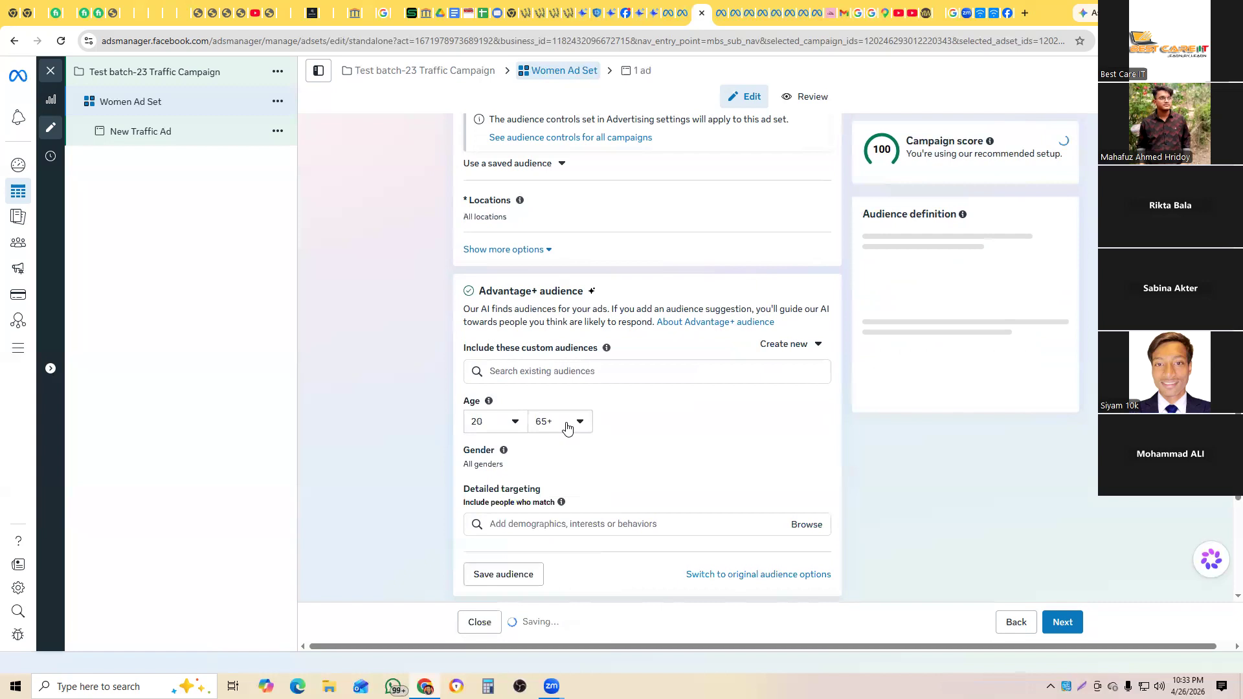
Step: Set the audience's maximum age to 36 and its gender to Women
left_click(567, 428)
scroll(608, 527, "up", 3)
scroll(610, 529, "up", 2)
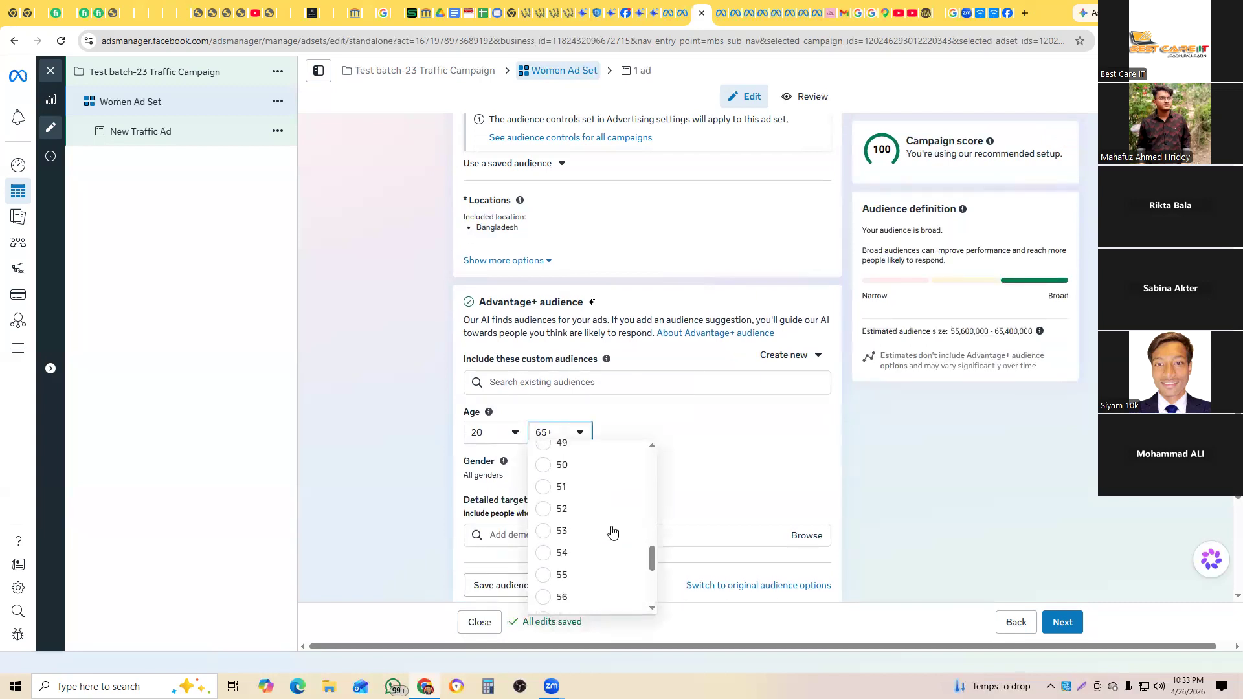
scroll(613, 530, "up", 3)
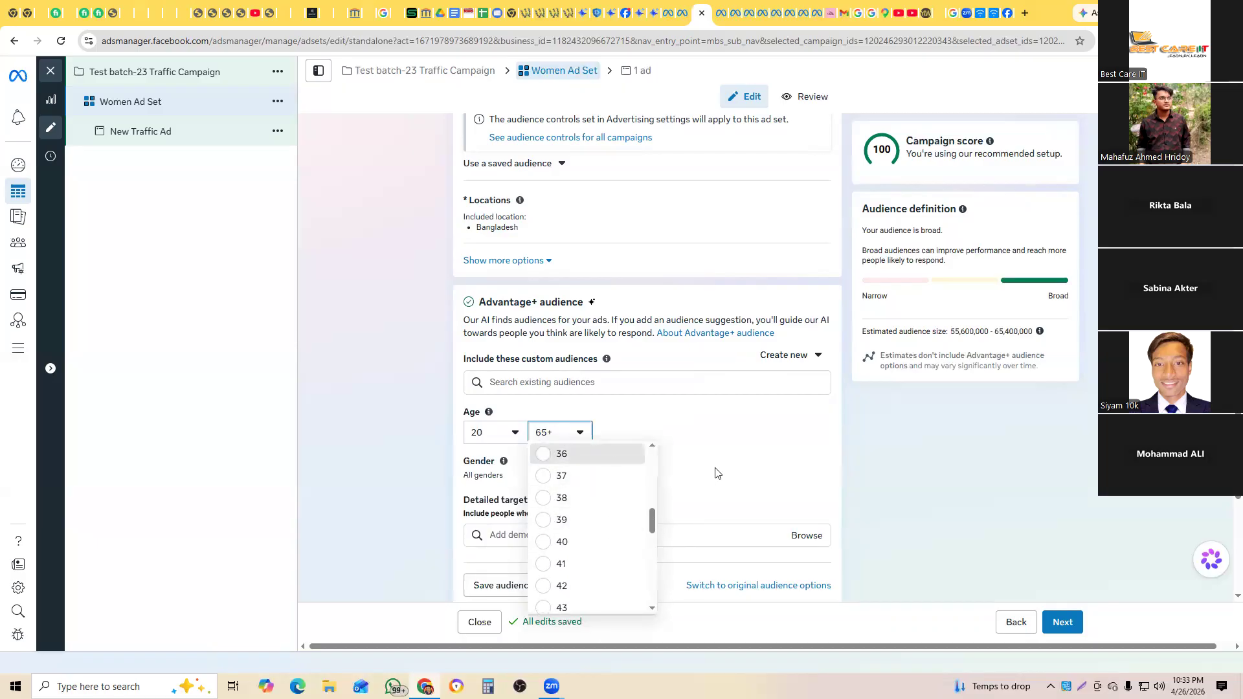
left_click(570, 456)
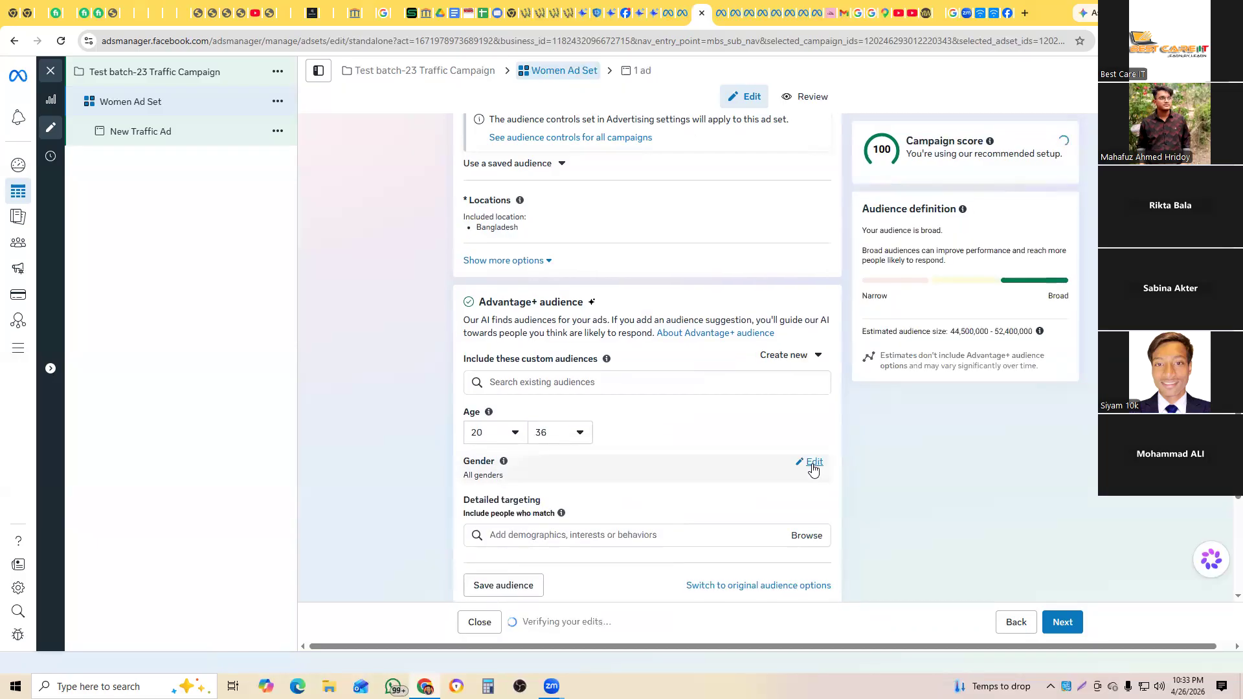
left_click(809, 466)
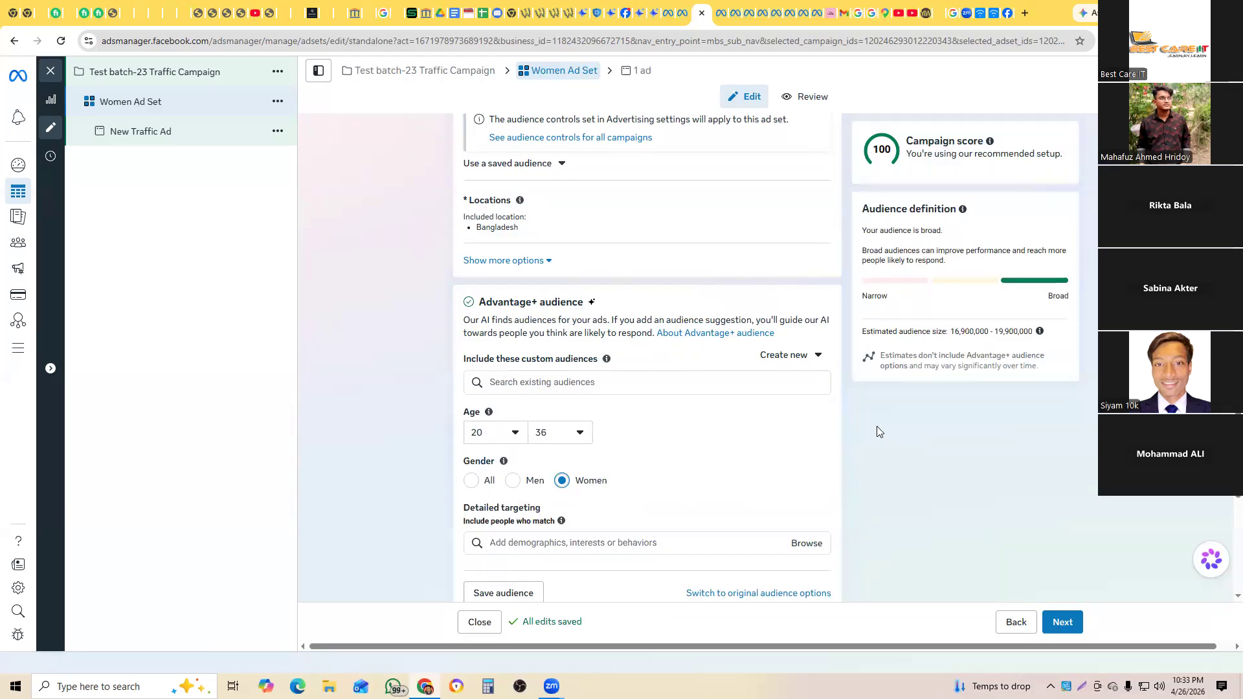
Step: Browse the women's collection on the Yellow clothing site for detailed targeting ideas and return to the ad set
scroll(738, 442, "down", 1)
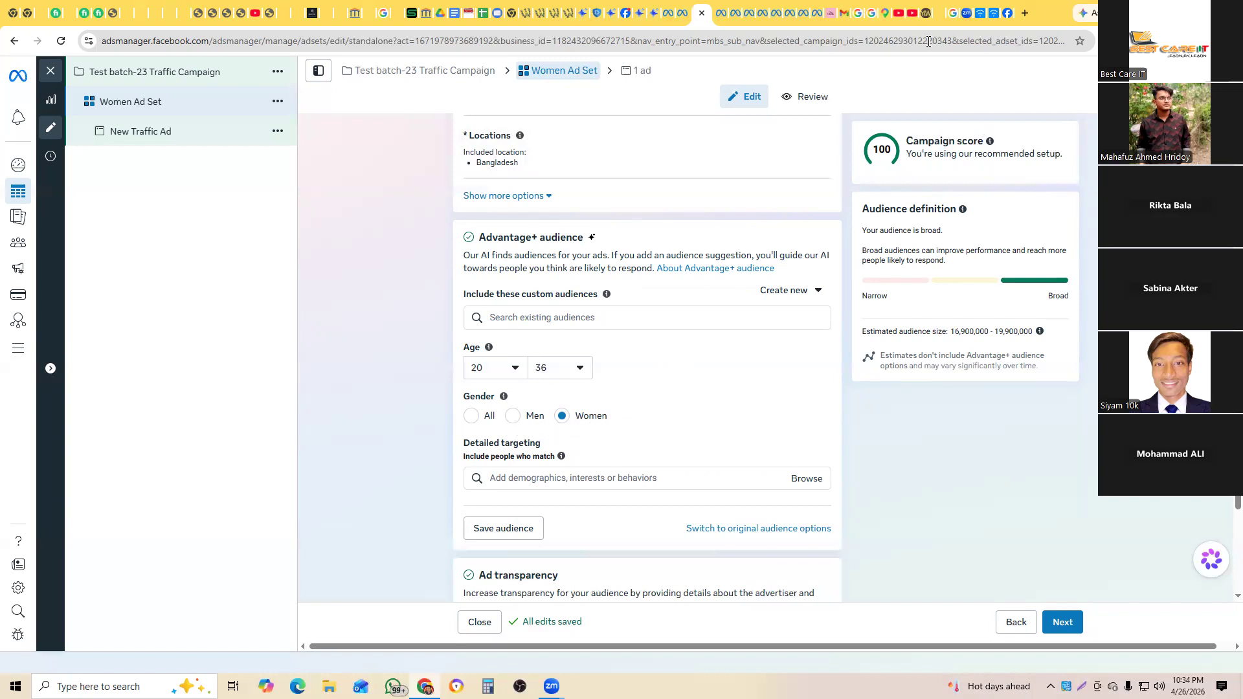
mouse_move(561, 456)
scroll(566, 462, "down", 1)
scroll(567, 462, "down", 3)
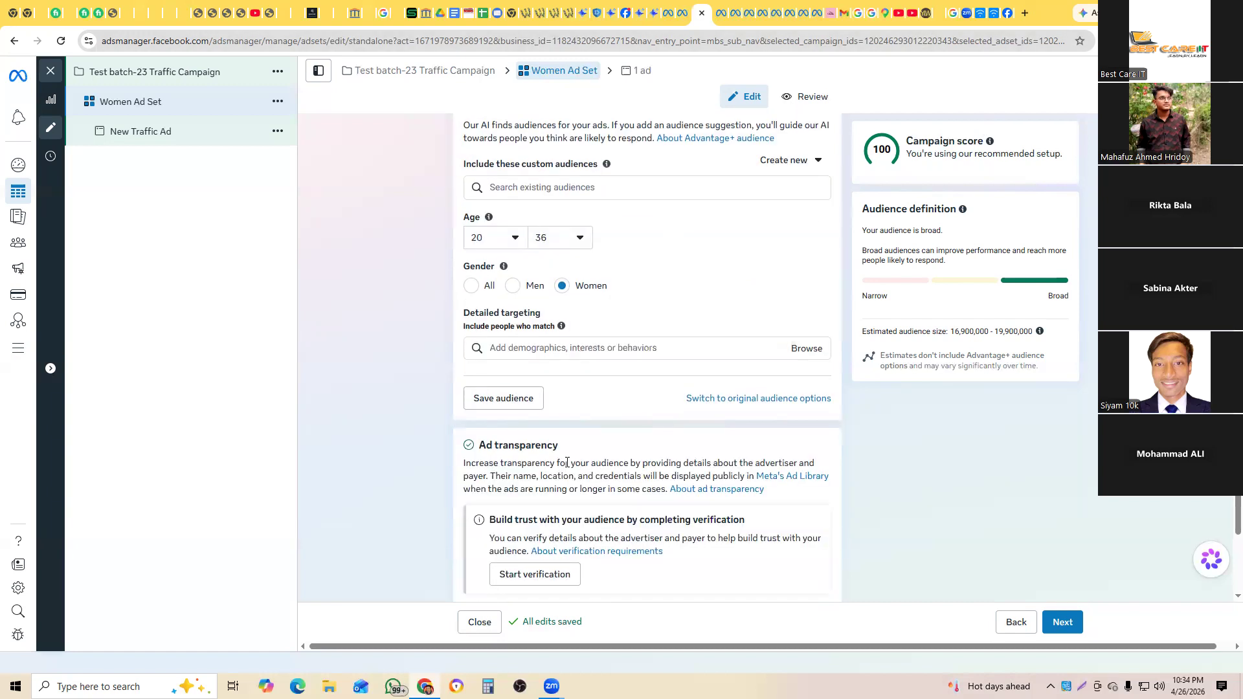
left_click(540, 284)
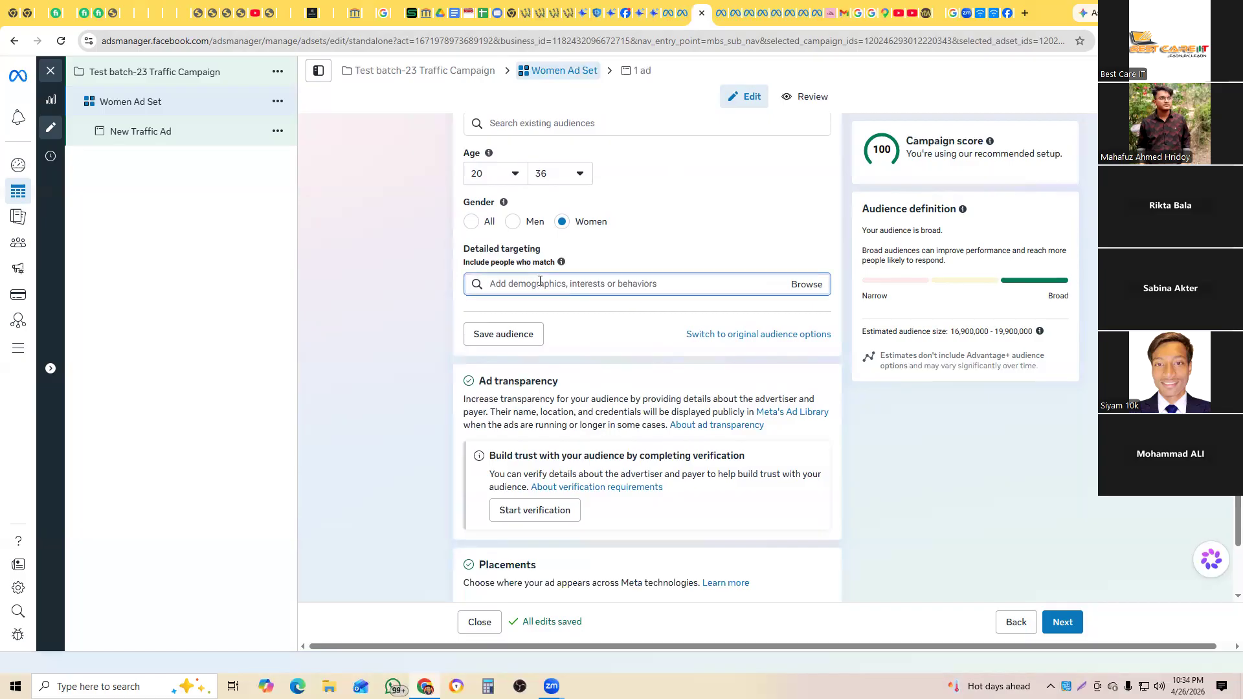
left_click(941, 19)
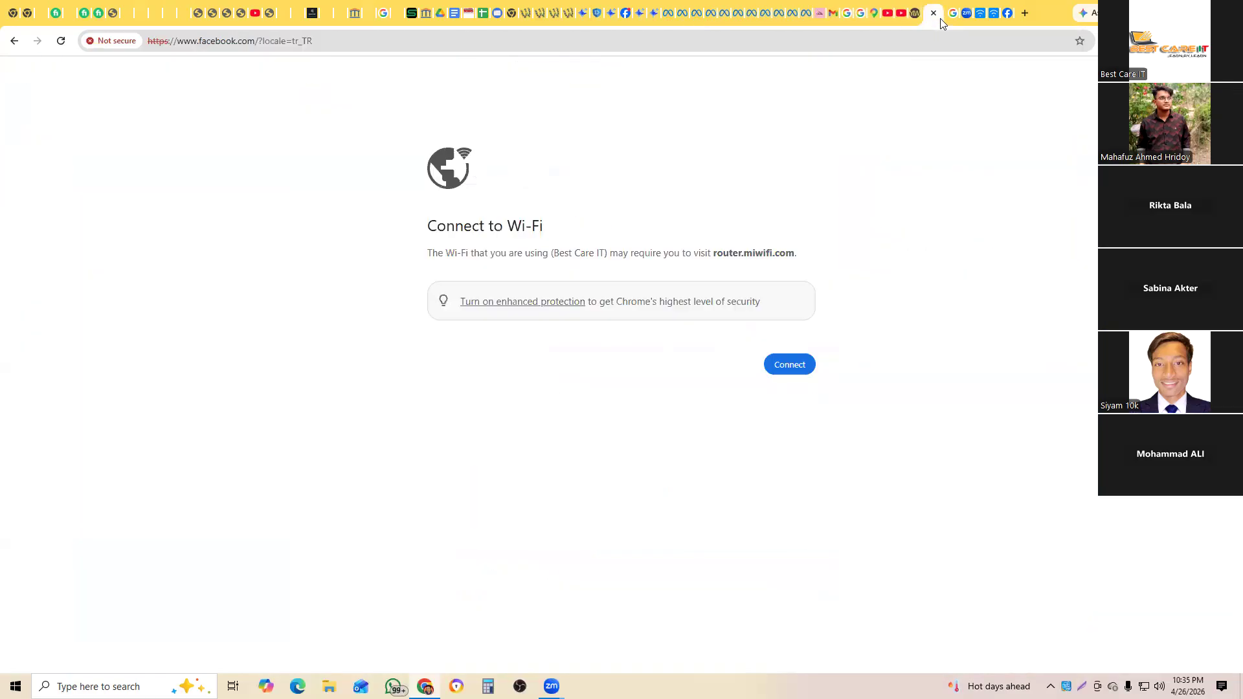
left_click(925, 13)
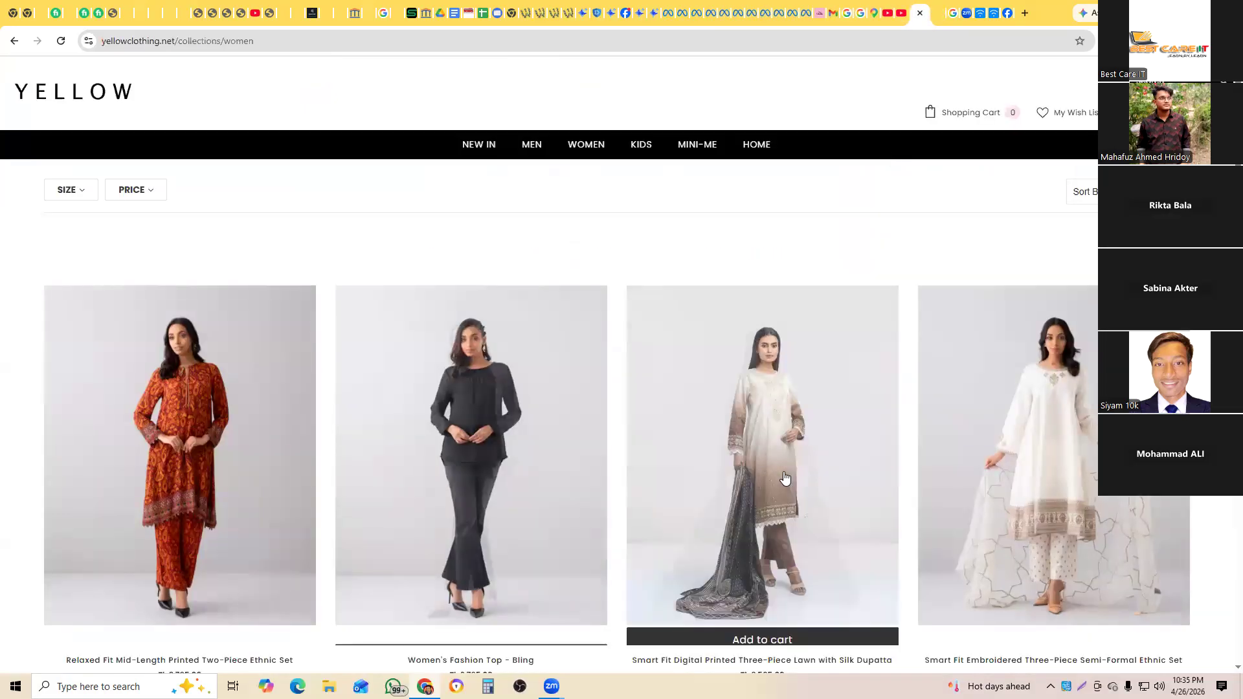
scroll(784, 482, "down", 10)
scroll(785, 474, "down", 2)
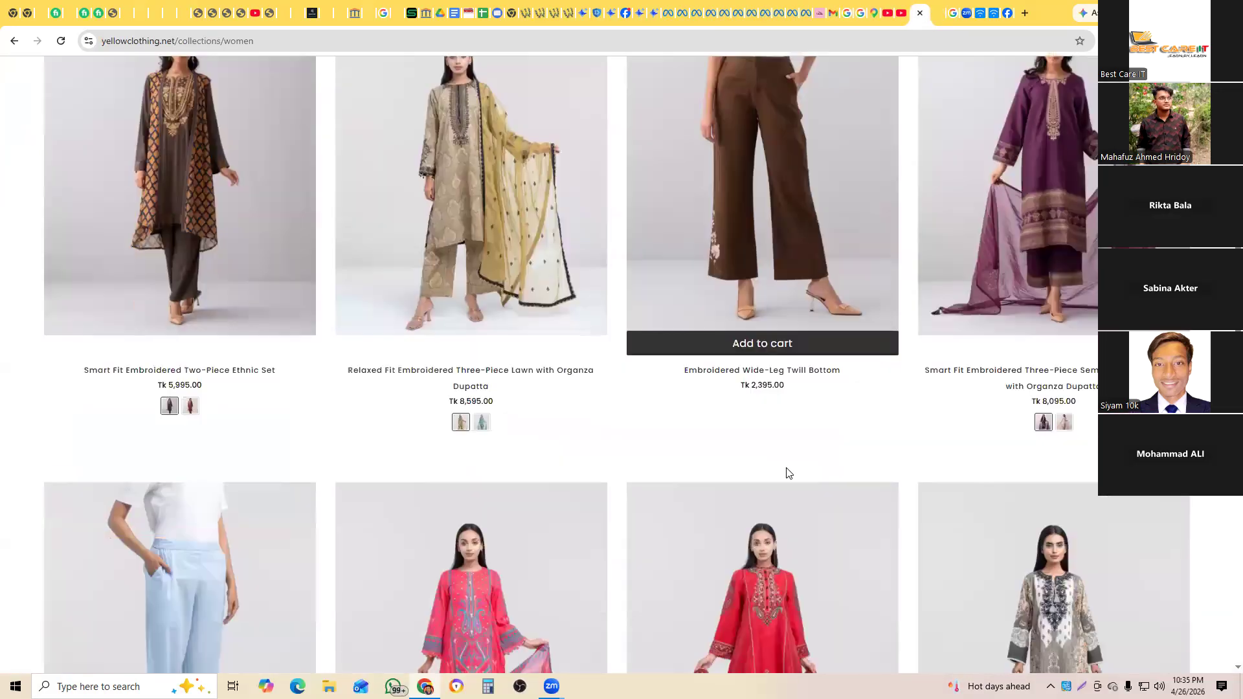
scroll(785, 474, "down", 7)
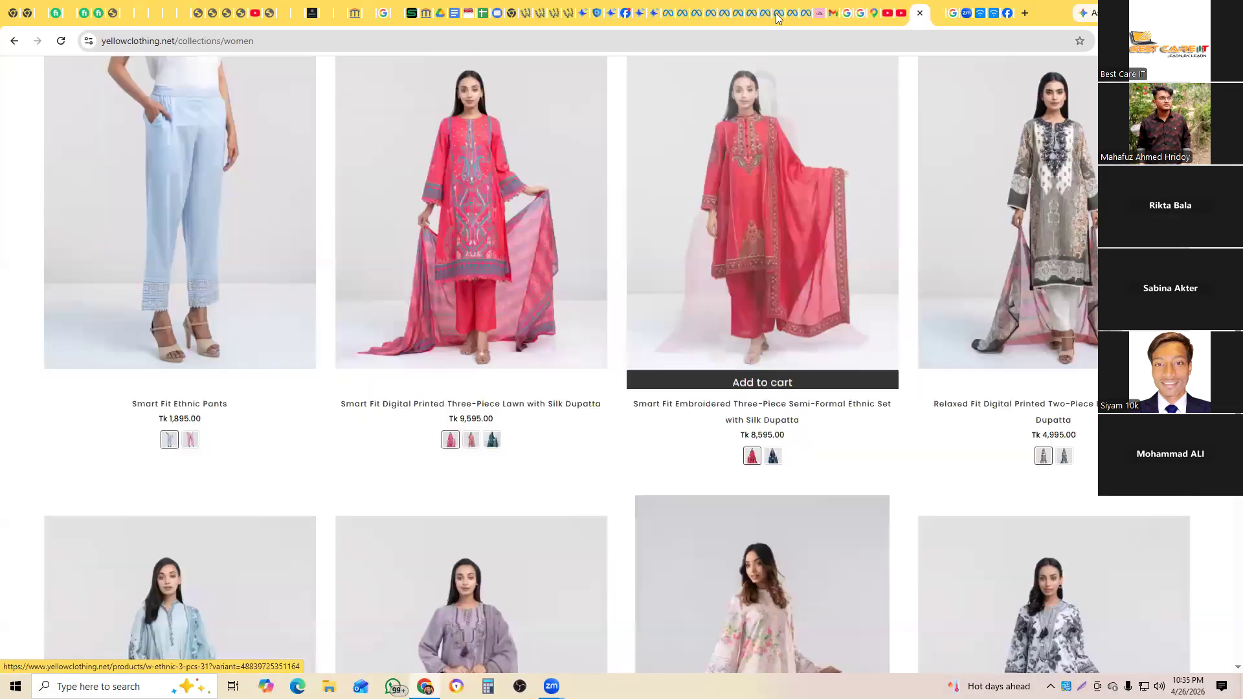
left_click(711, 17)
left_click(696, 20)
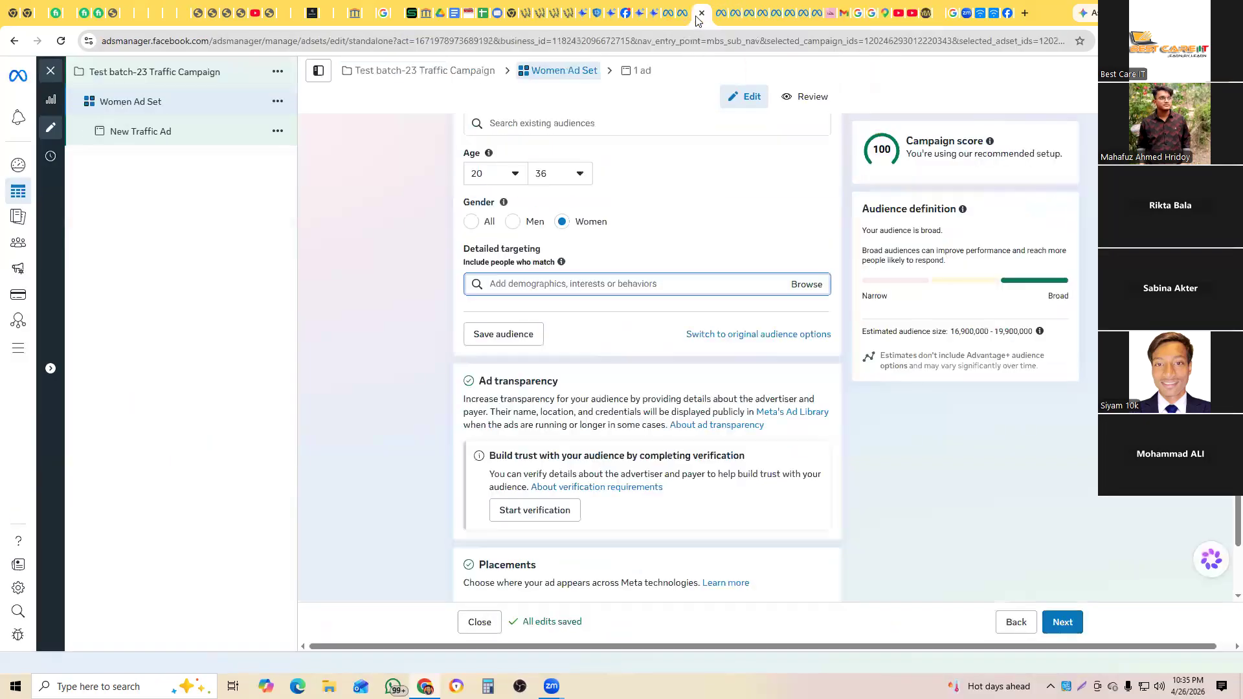
Step: Search detailed targeting for "Dress" and "Clothing", adding the interests Women's clothing brands (apparel) and Clothing (apparel)
left_click(580, 280)
type("Dress")
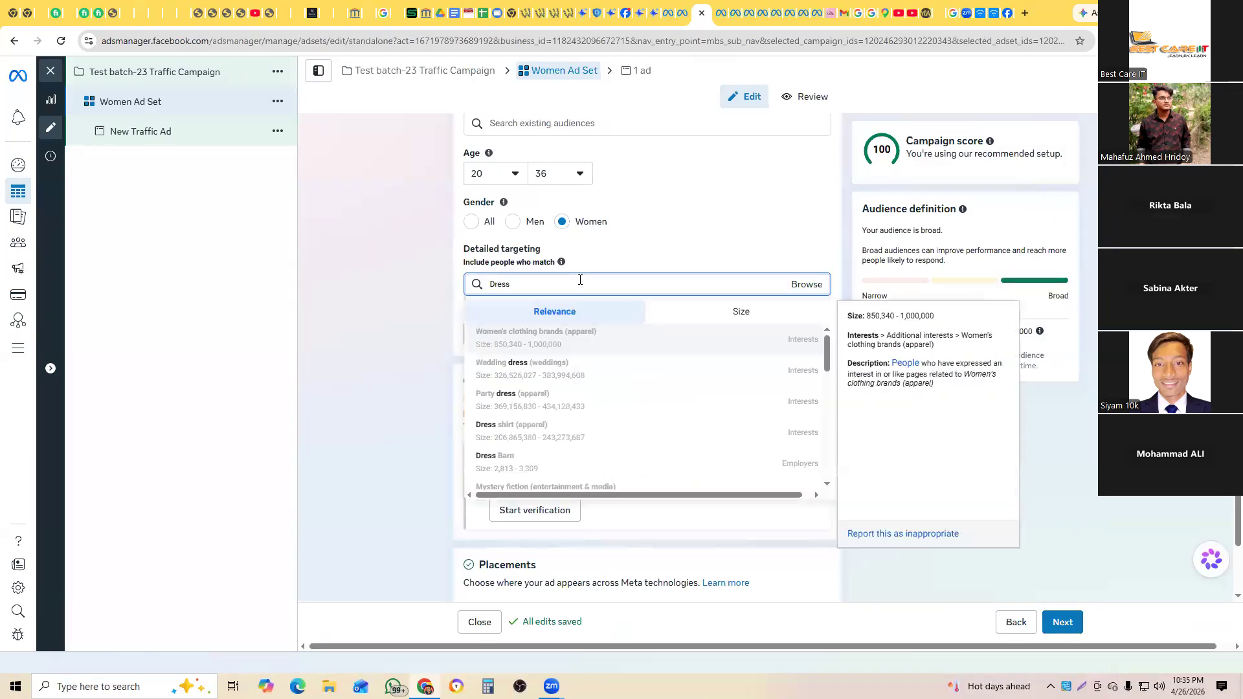
left_click(531, 350)
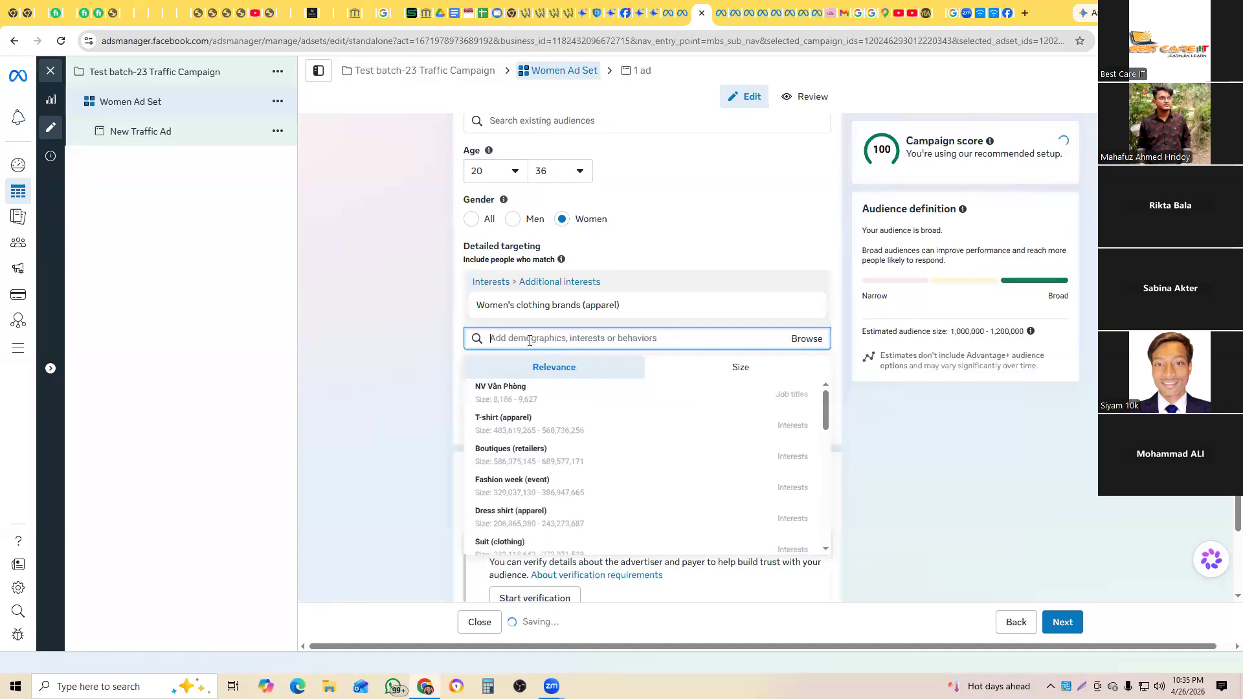
type("Cloth")
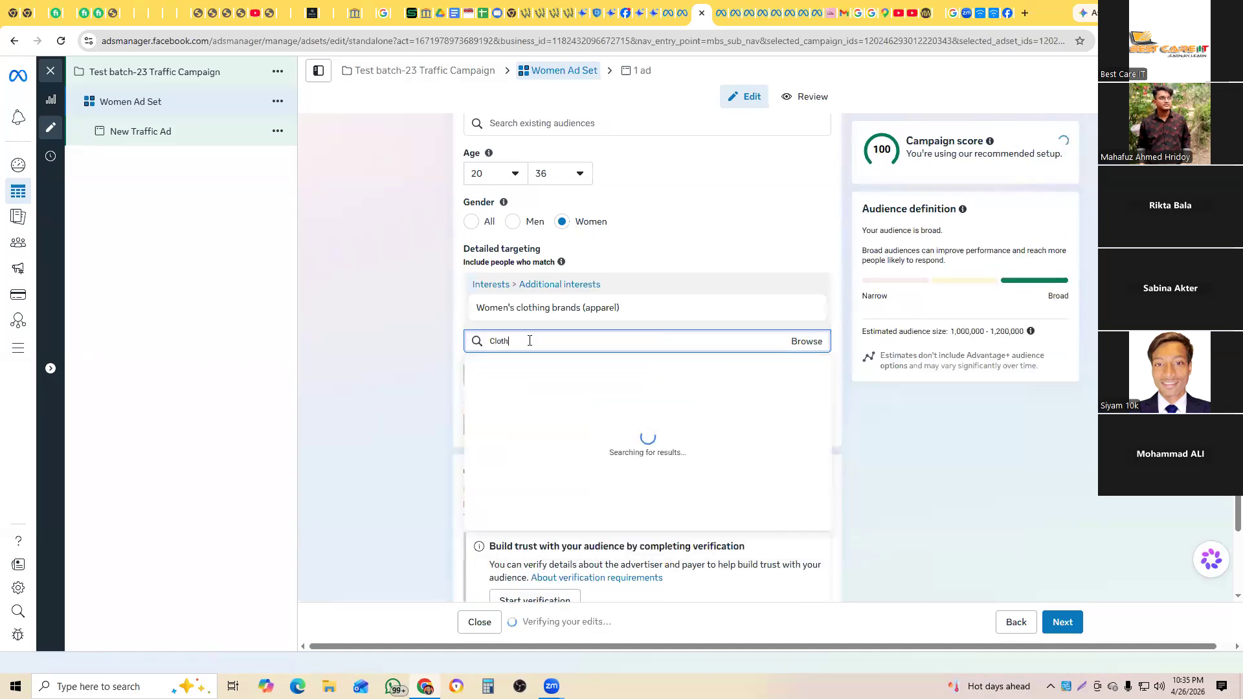
type("ing")
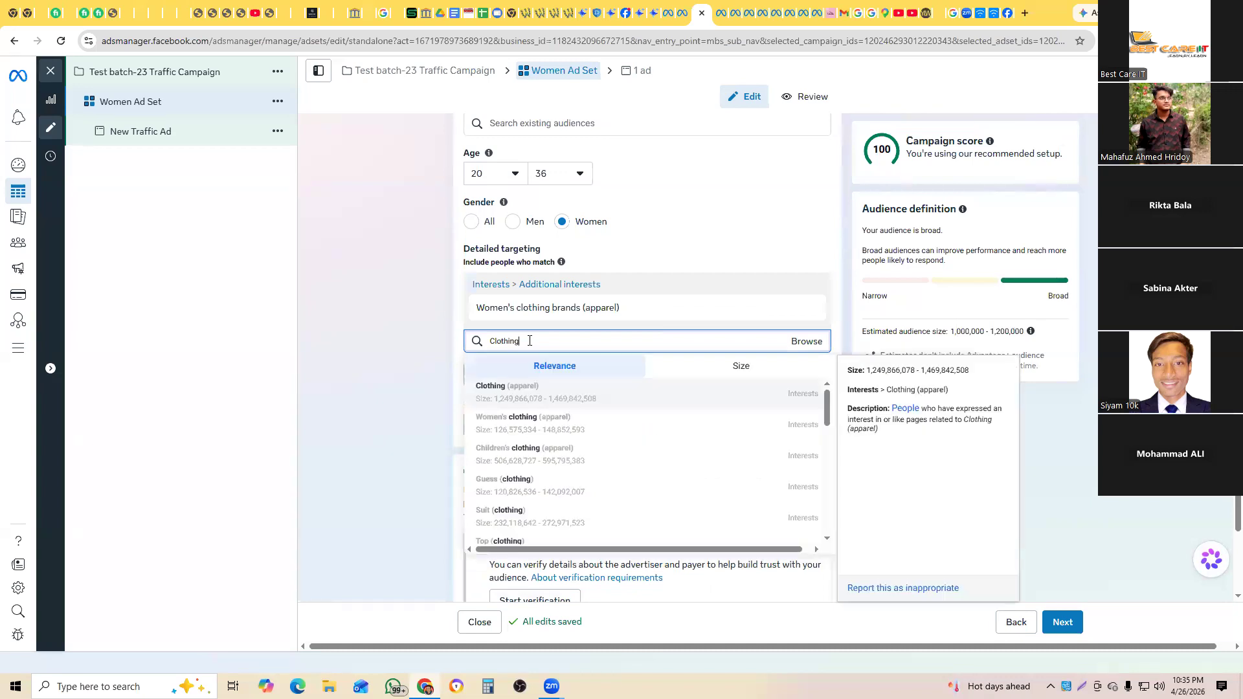
left_click(528, 391)
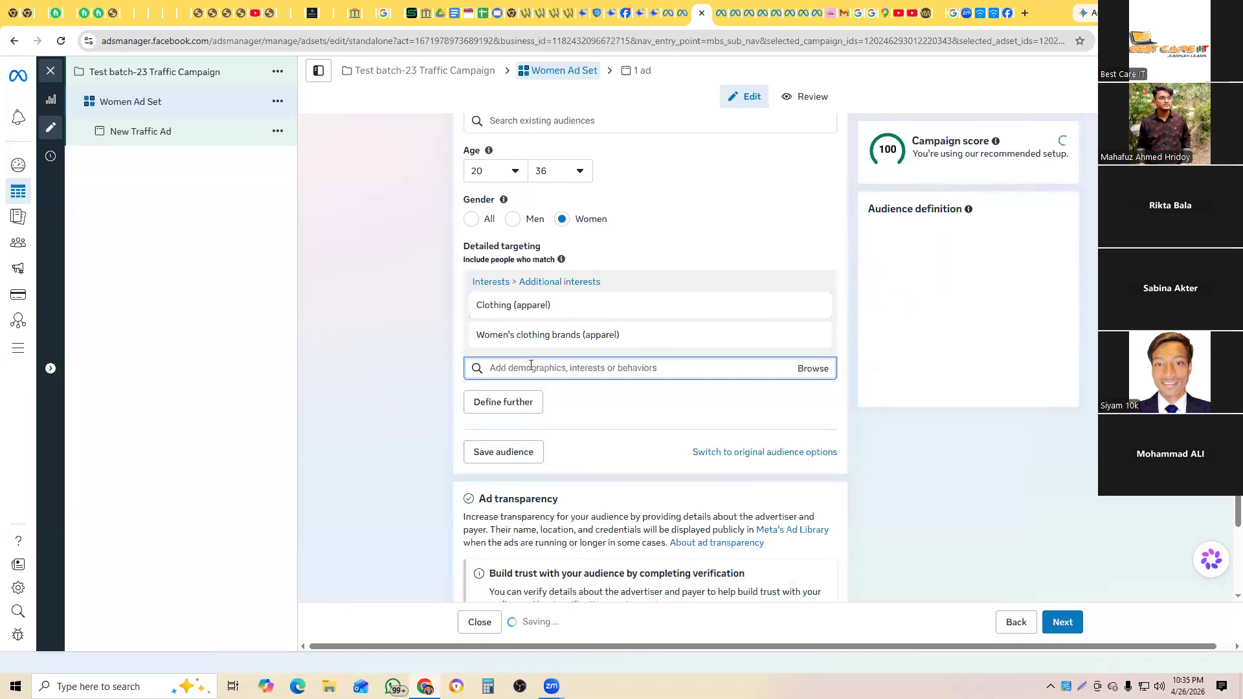
Step: Add the Fashion accessories (accessories) interest and the Engaged Shoppers behavior from the detailed targeting suggestions
left_click(616, 367)
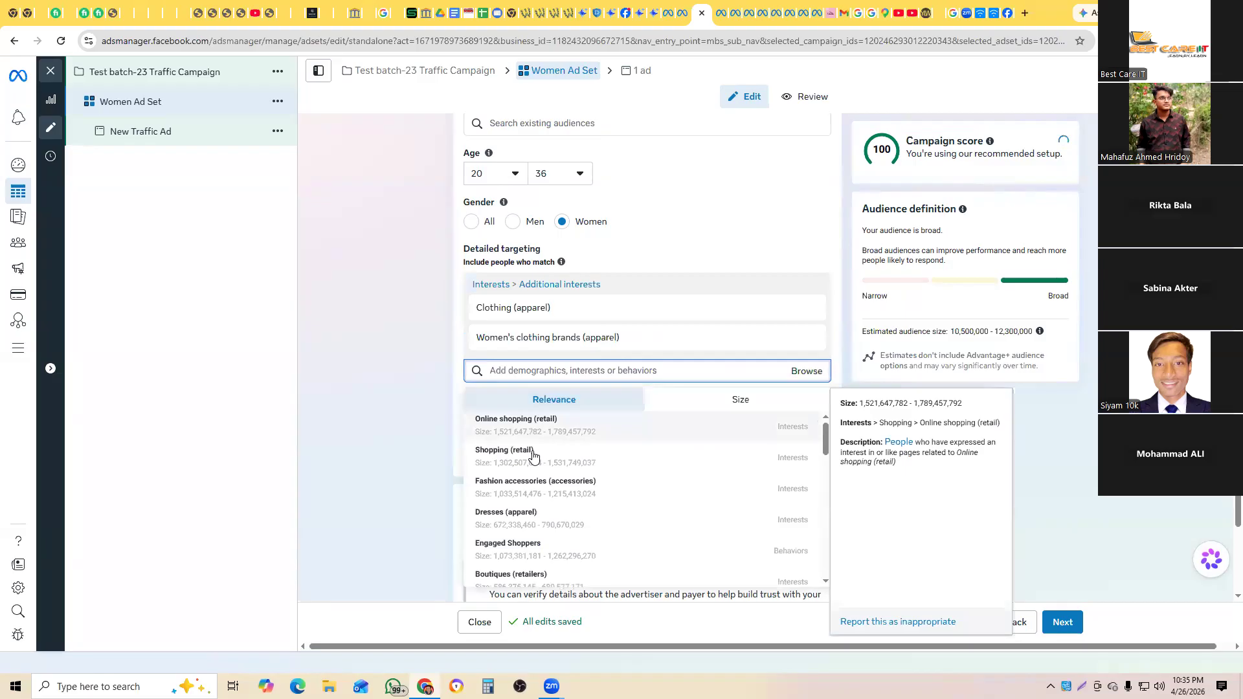
left_click(538, 492)
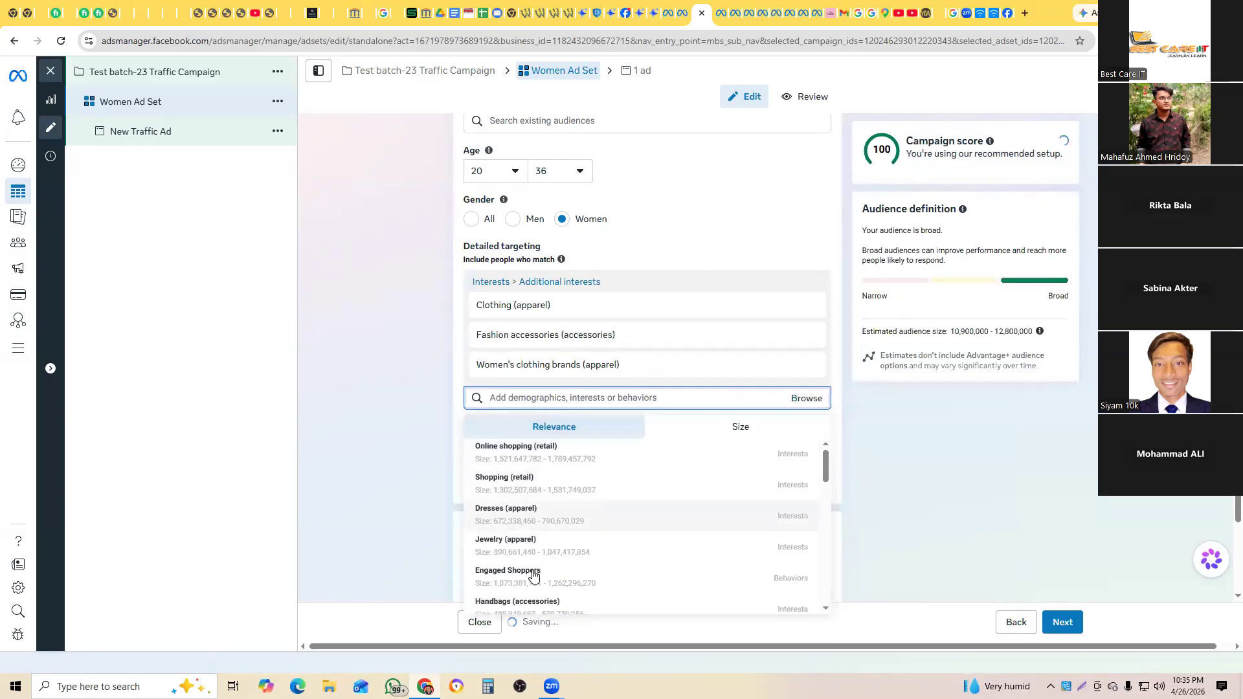
mouse_move(516, 574)
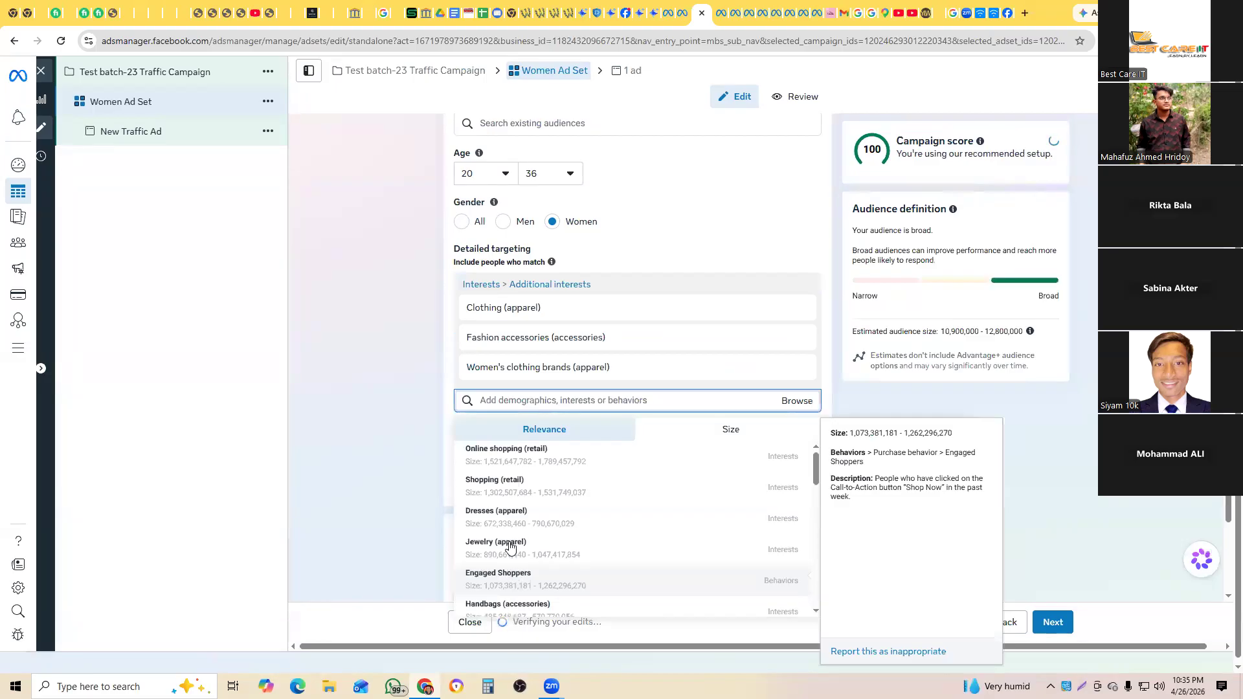
scroll(508, 528, "down", 1)
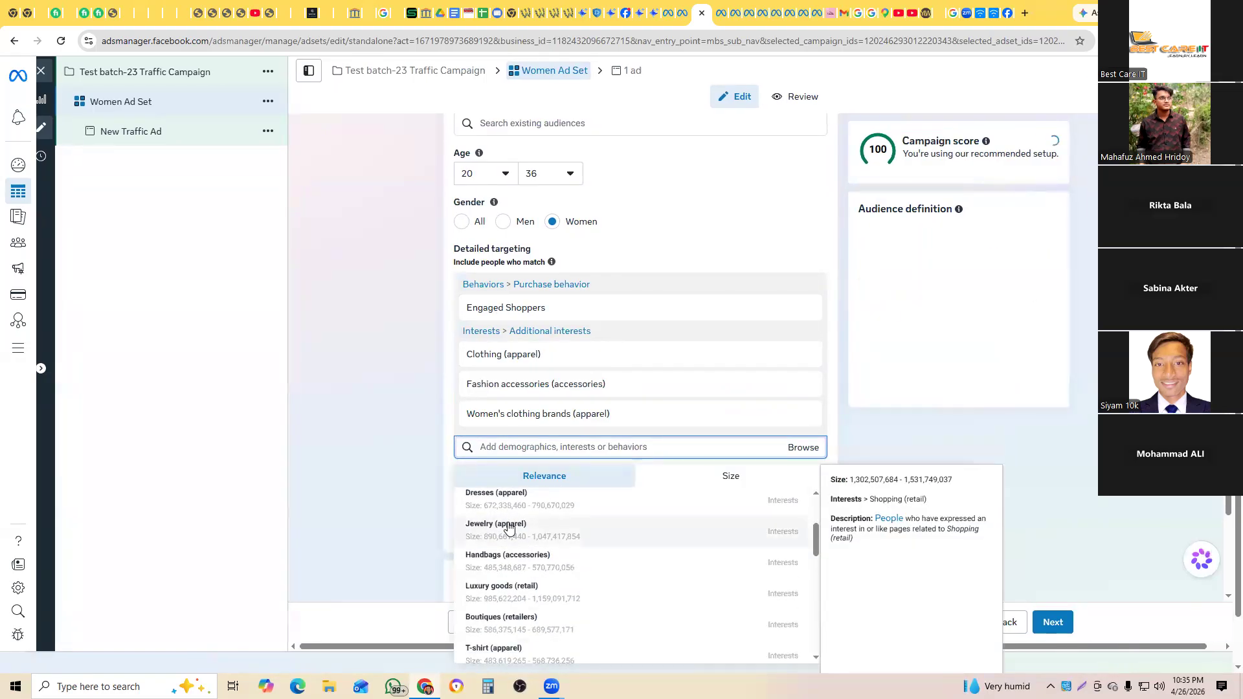
scroll(507, 532, "down", 1)
scroll(503, 557, "up", 2)
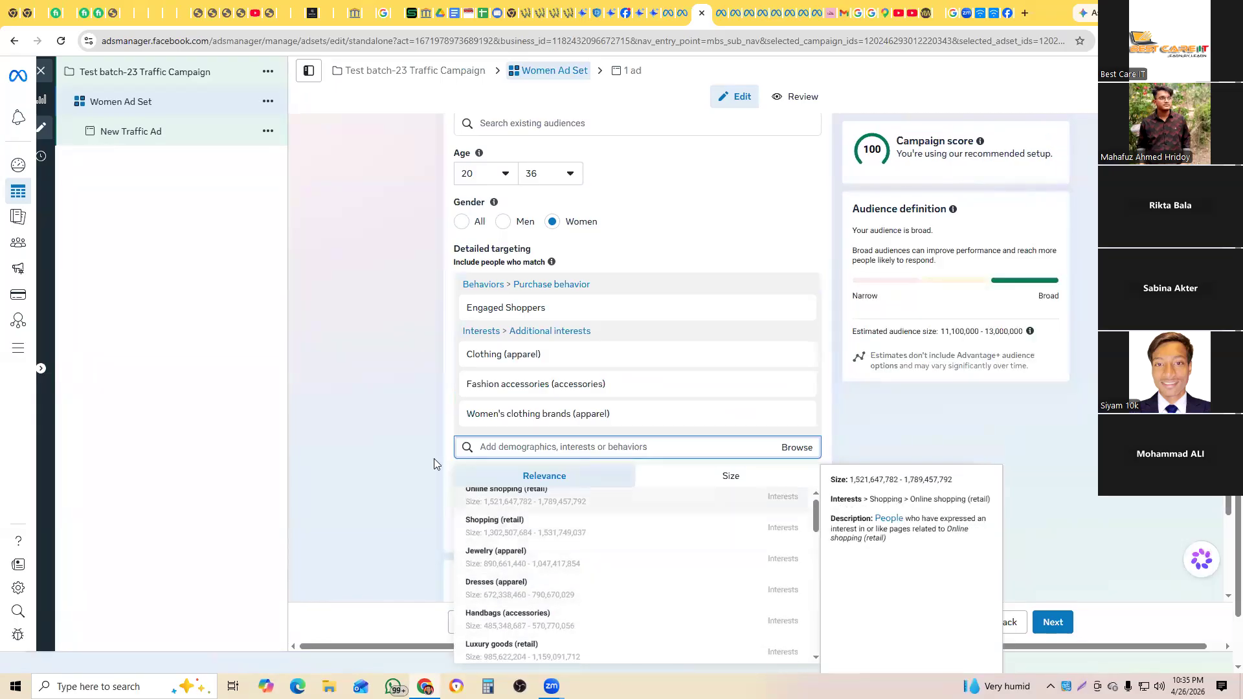
left_click(372, 379)
Step: Review the ad set's transparency and placement settings and continue to the New Traffic Ad settings
scroll(920, 438, "down", 2)
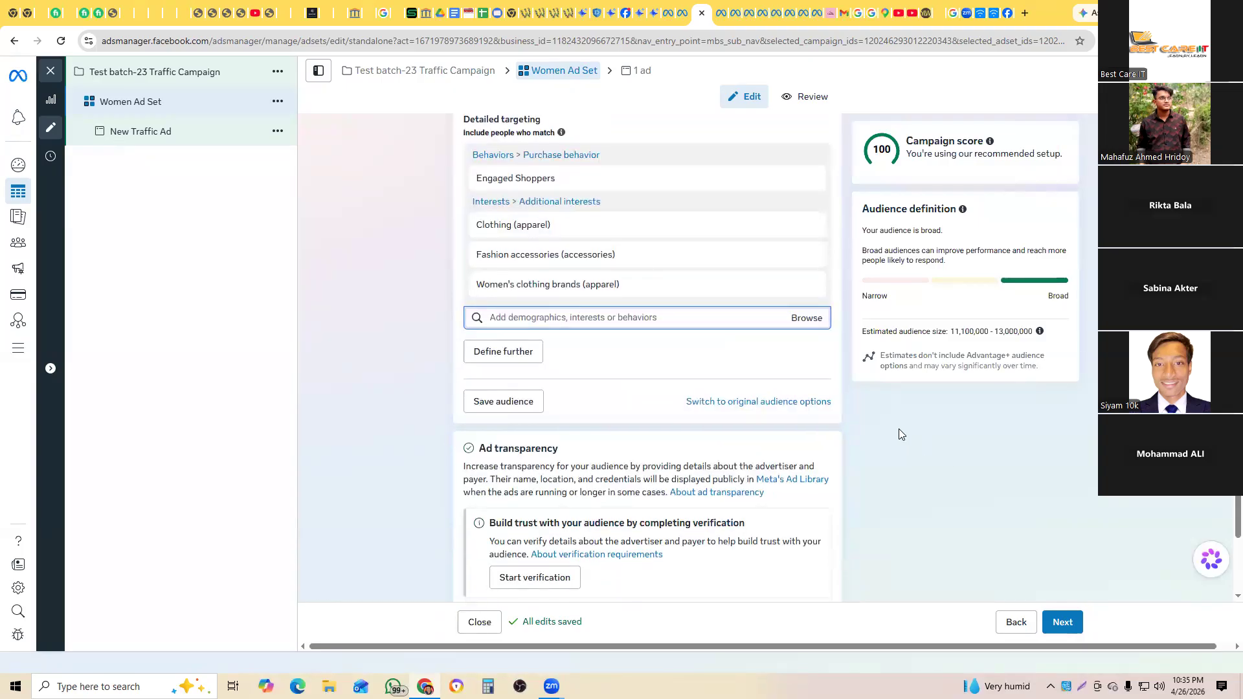
scroll(747, 372, "down", 1)
scroll(748, 373, "down", 2)
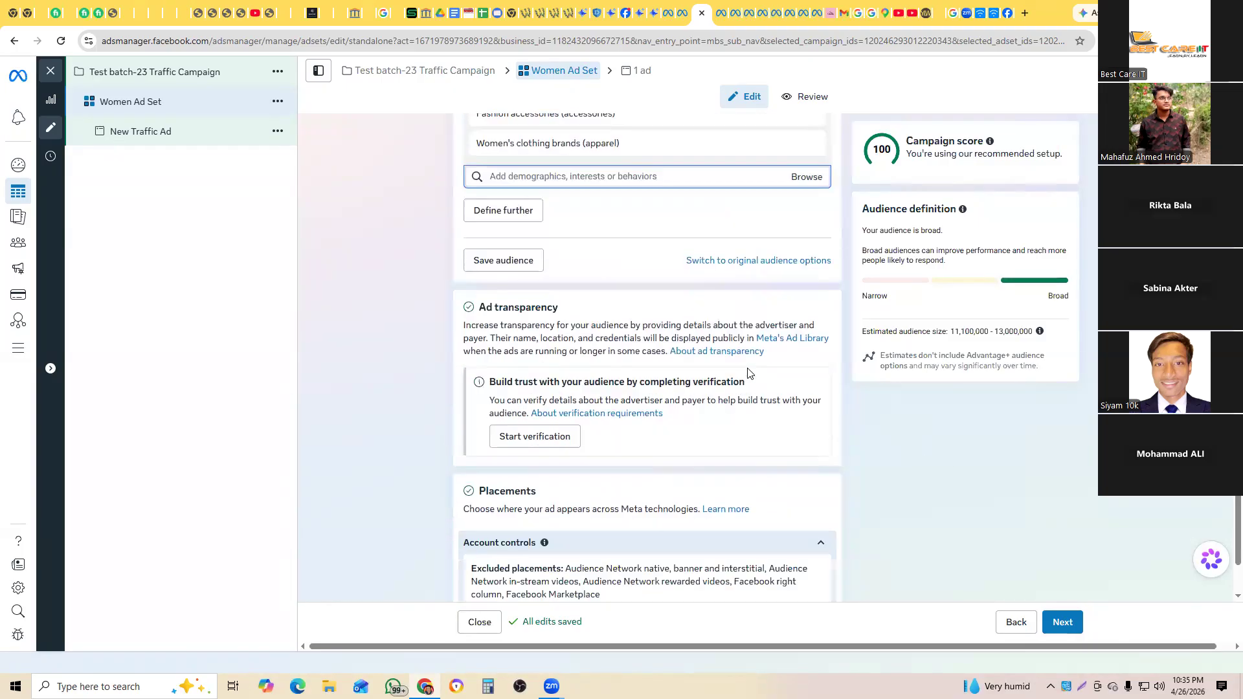
scroll(747, 374, "down", 2)
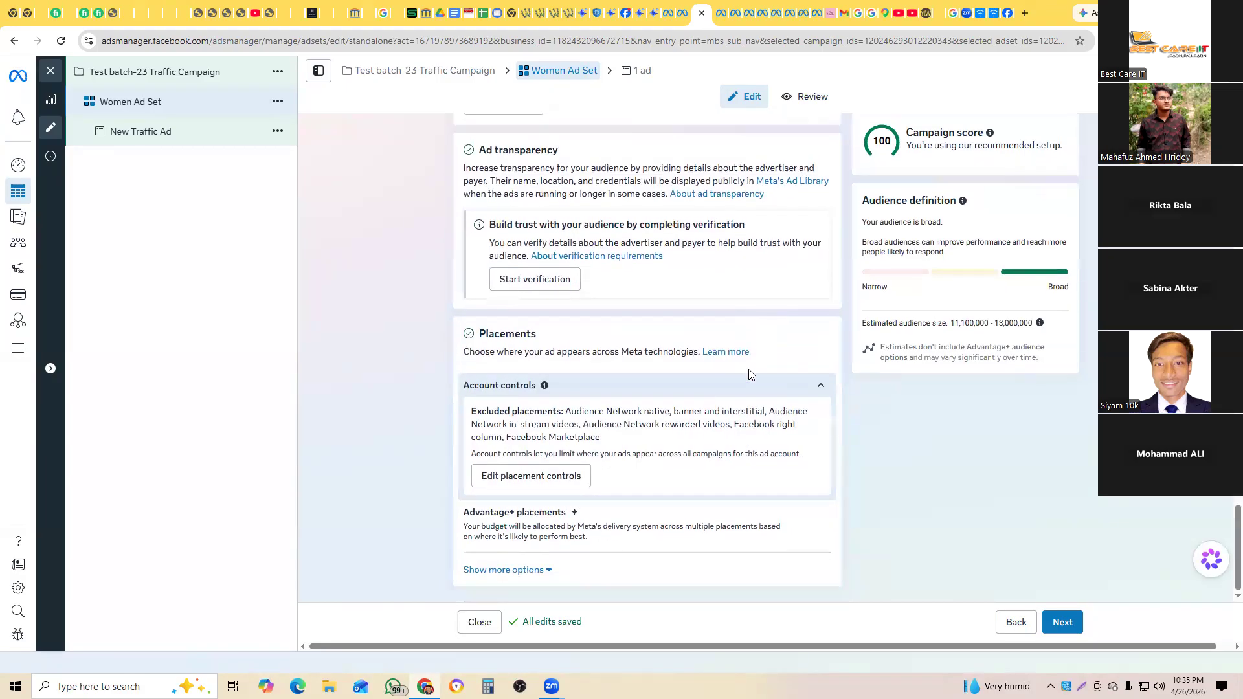
left_click(1065, 624)
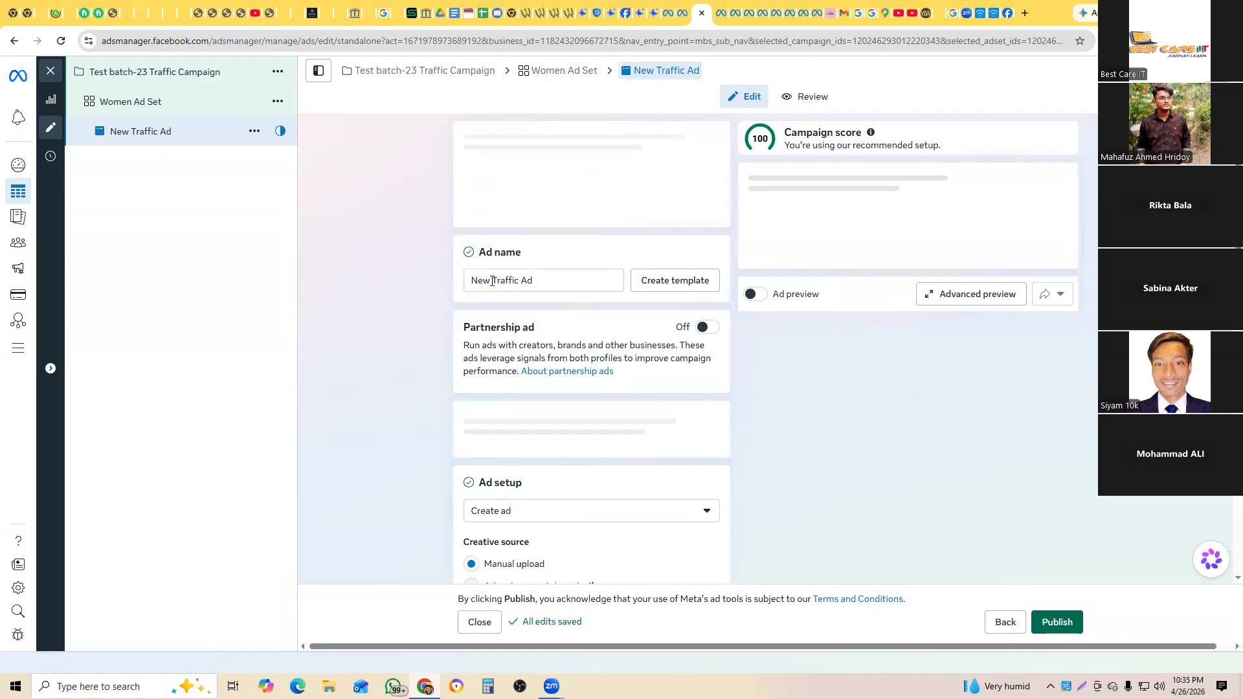
Step: Rename the ad as Women Traffic Ad
left_click_drag(408, 269, 493, 282)
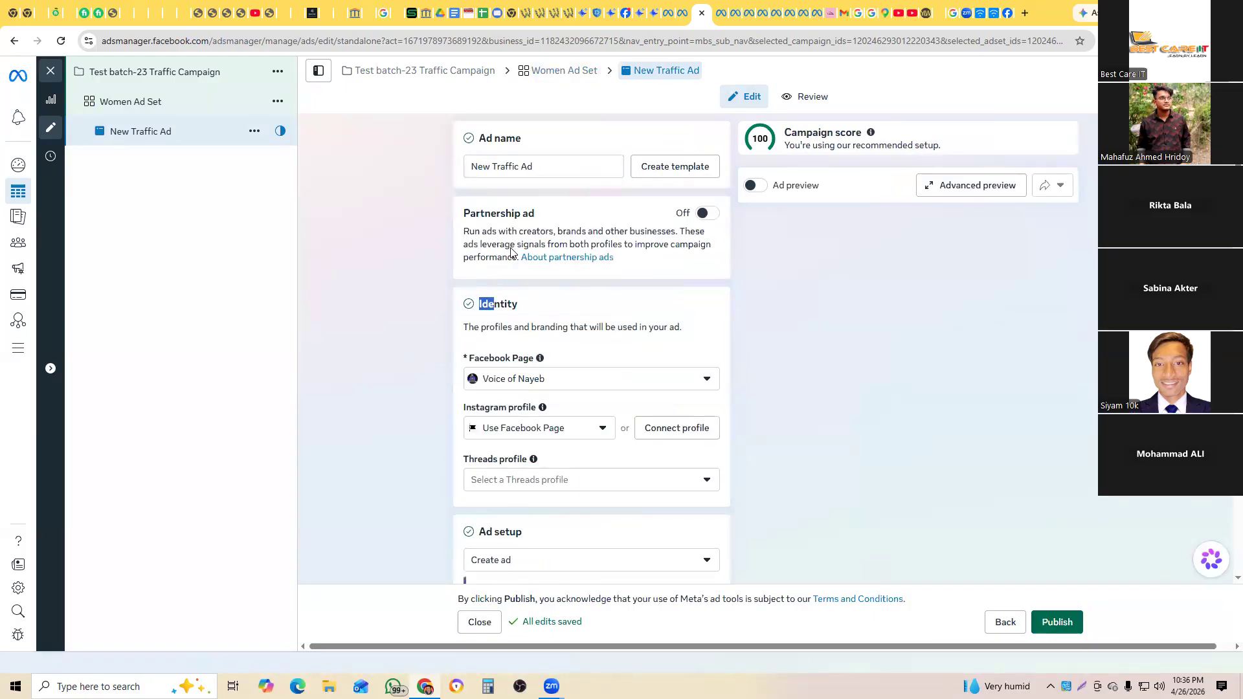
left_click_drag(492, 167, 407, 161)
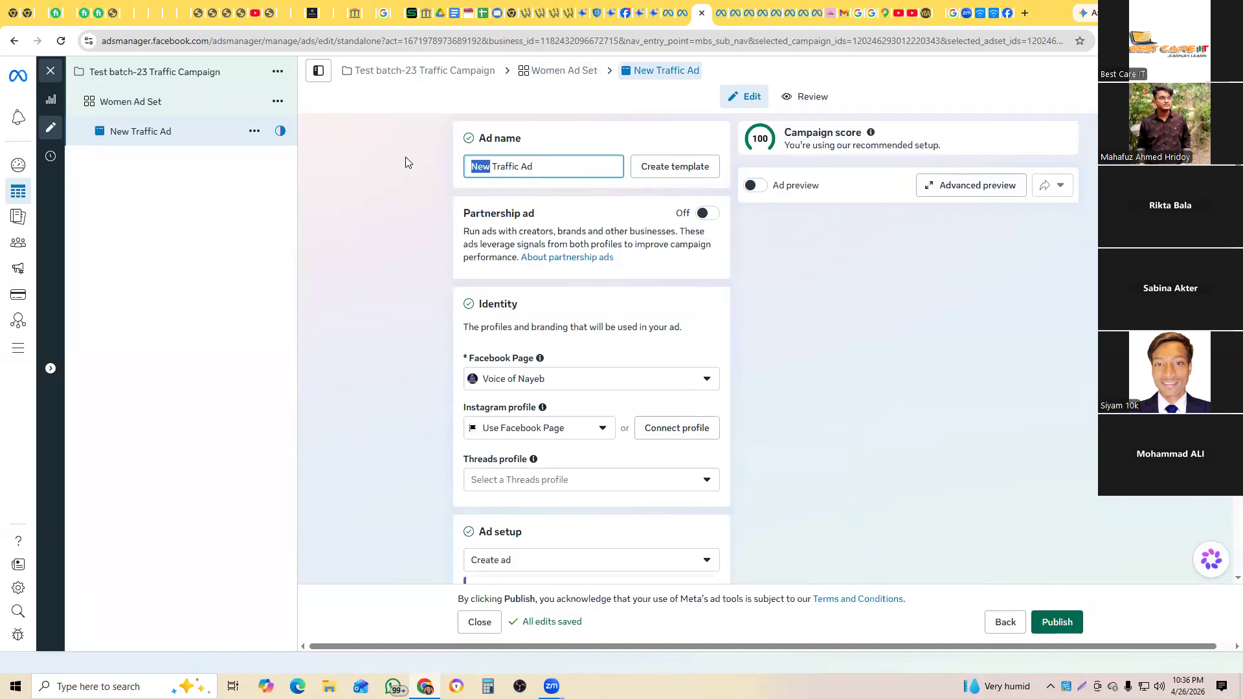
type("Women")
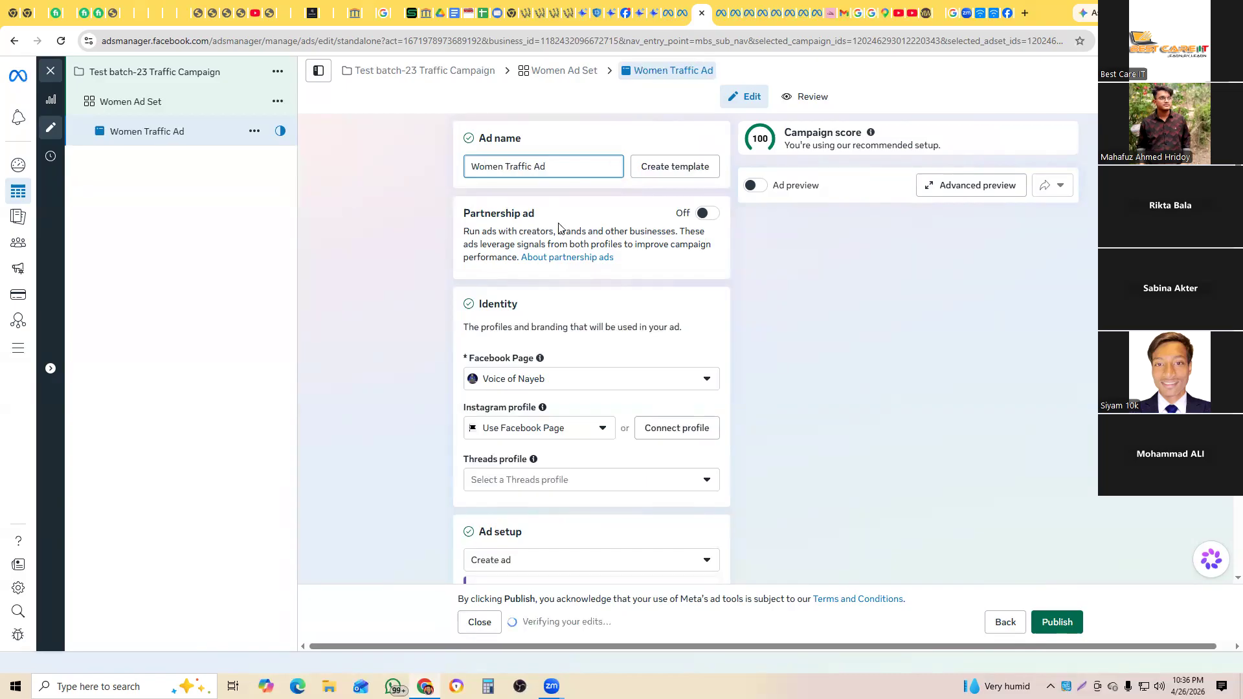
Step: Set the ad's Facebook Page to Saroar marketing from the Nina Perla business's pages
left_click(574, 381)
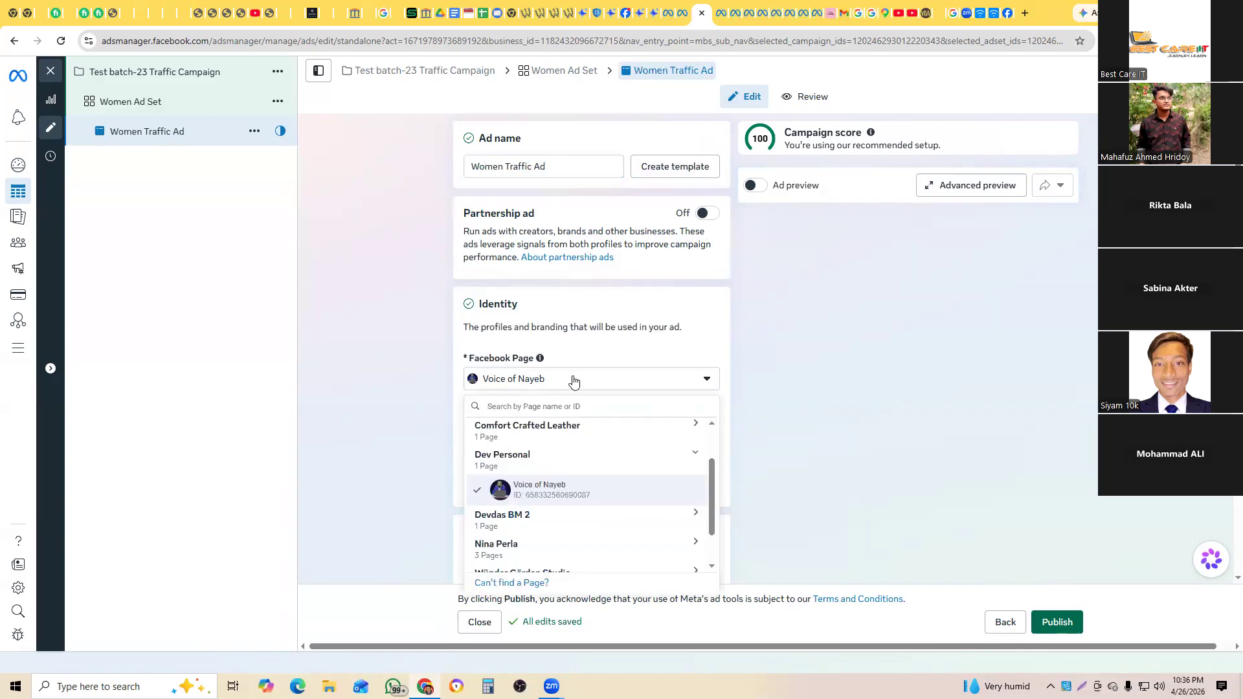
left_click(513, 458)
left_click(512, 458)
left_click(537, 525)
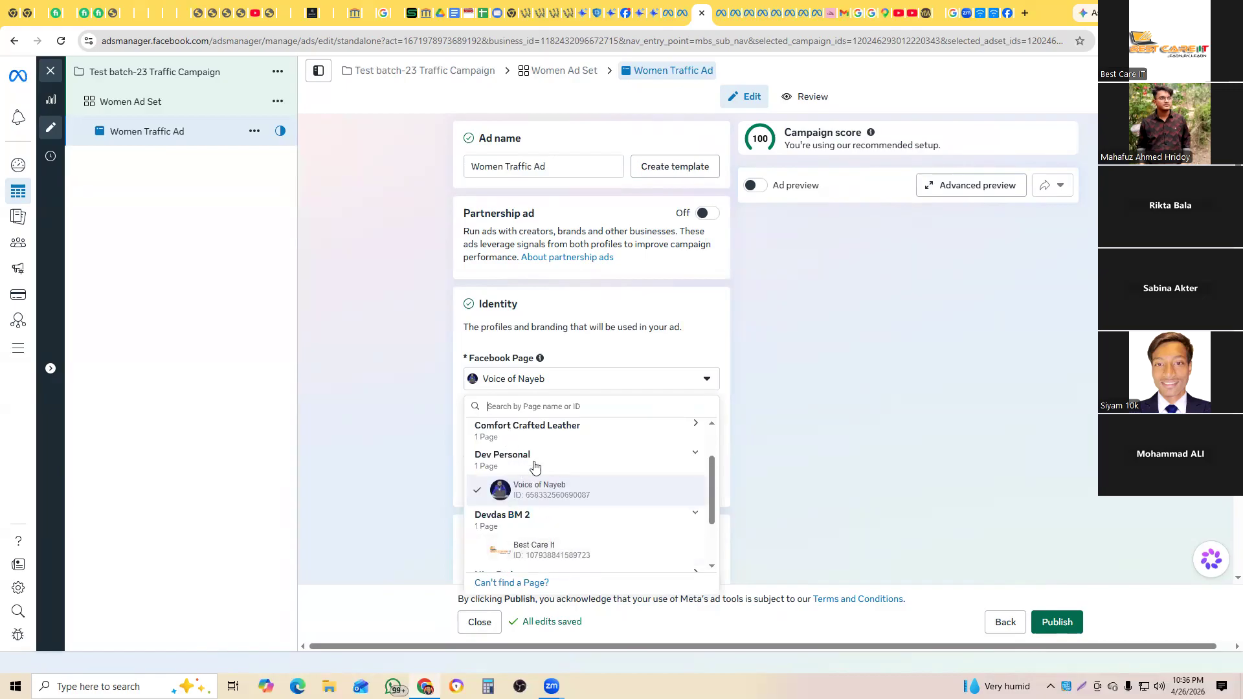
left_click(527, 434)
scroll(574, 472, "down", 3)
left_click(554, 503)
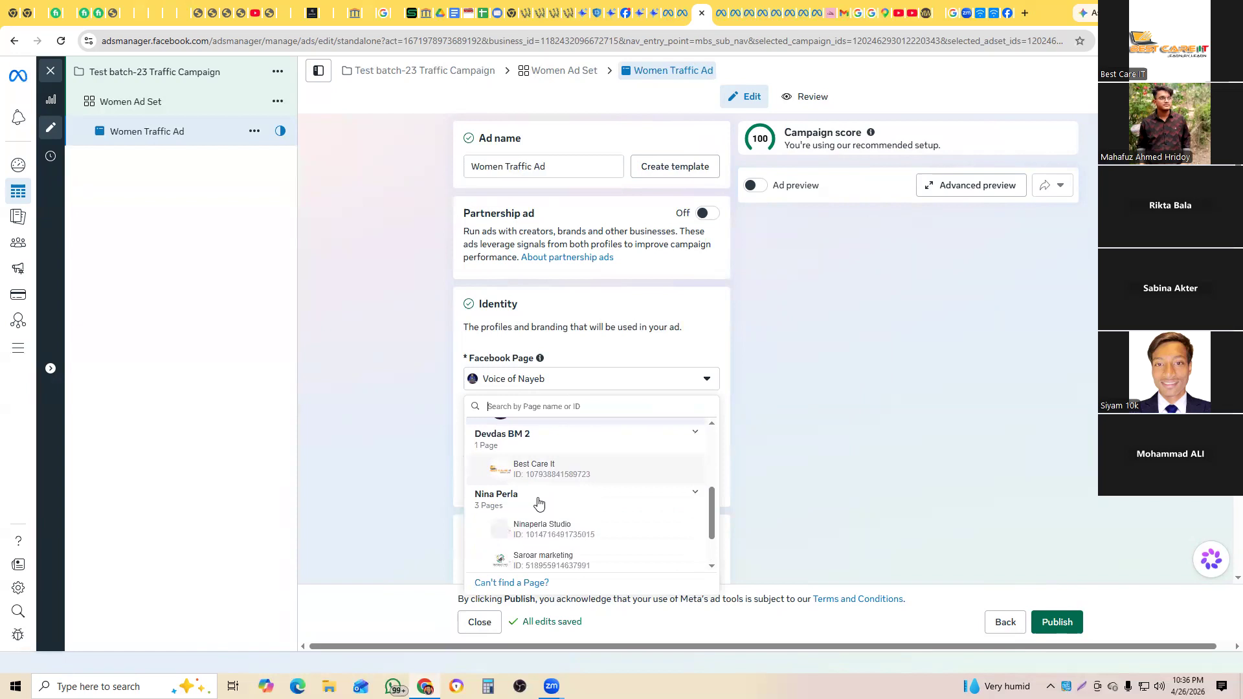
left_click(562, 560)
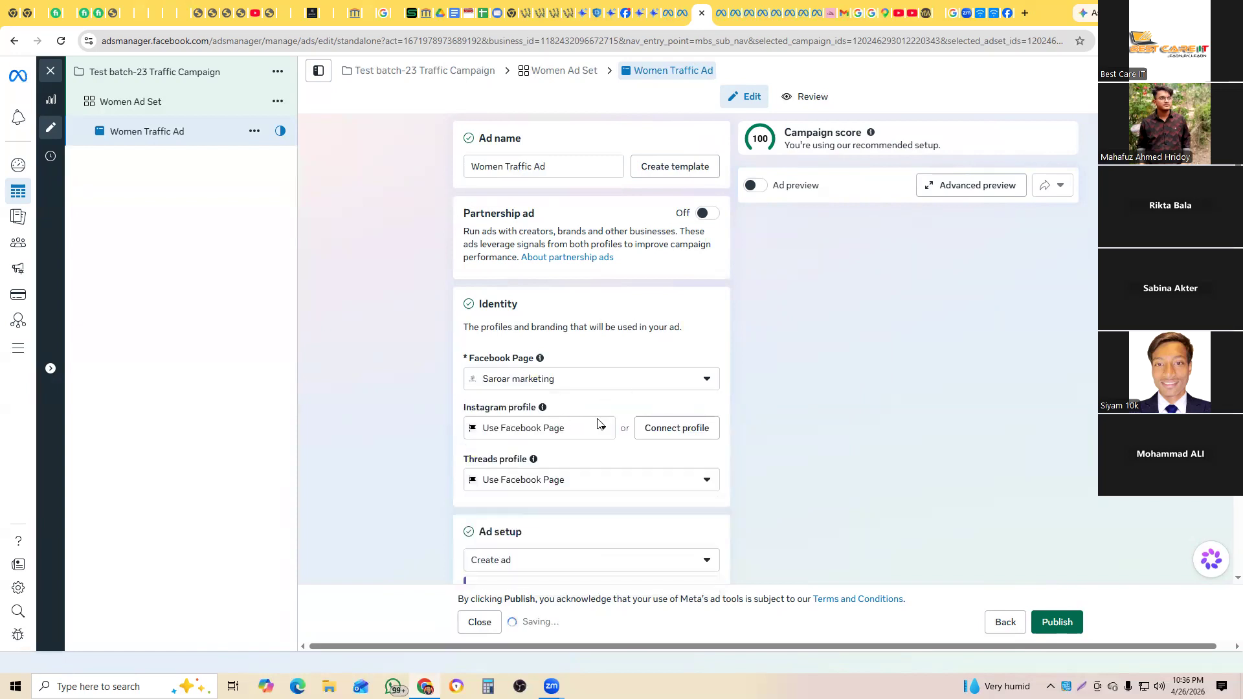
Step: Look through the ad's setup, destination and ad creative options, and turn on the ad preview
scroll(561, 323, "down", 7)
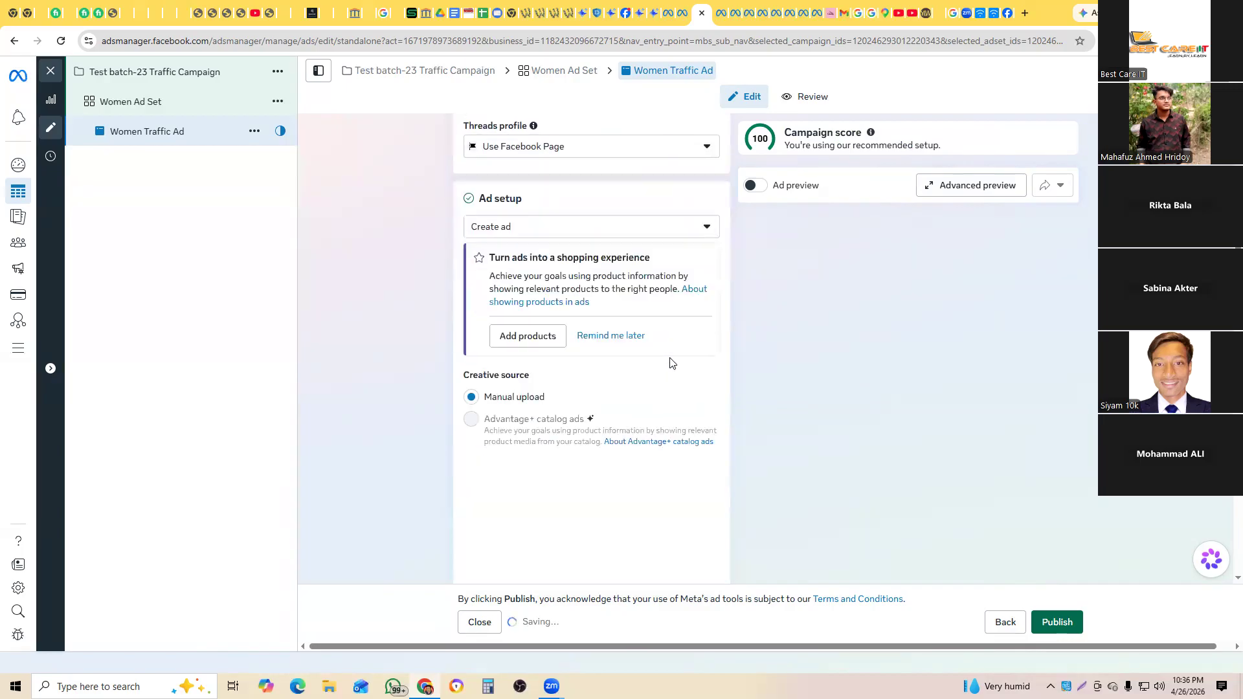
scroll(584, 346, "down", 2)
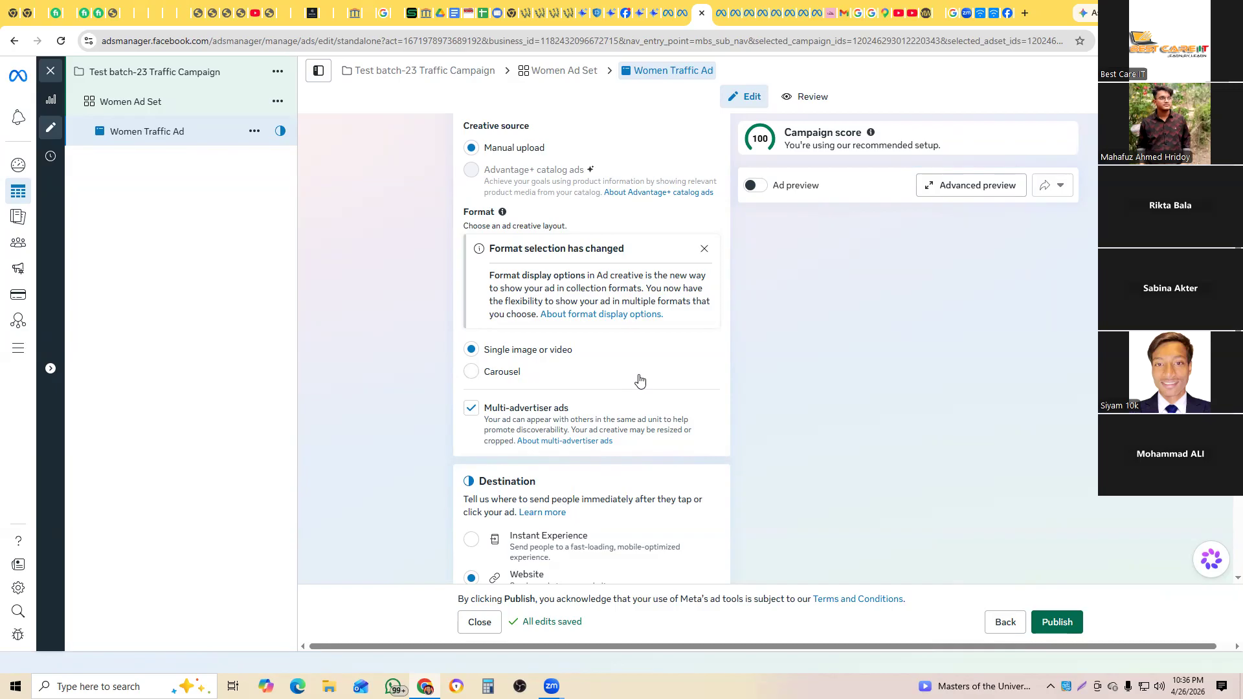
scroll(641, 379, "down", 1)
scroll(641, 380, "down", 2)
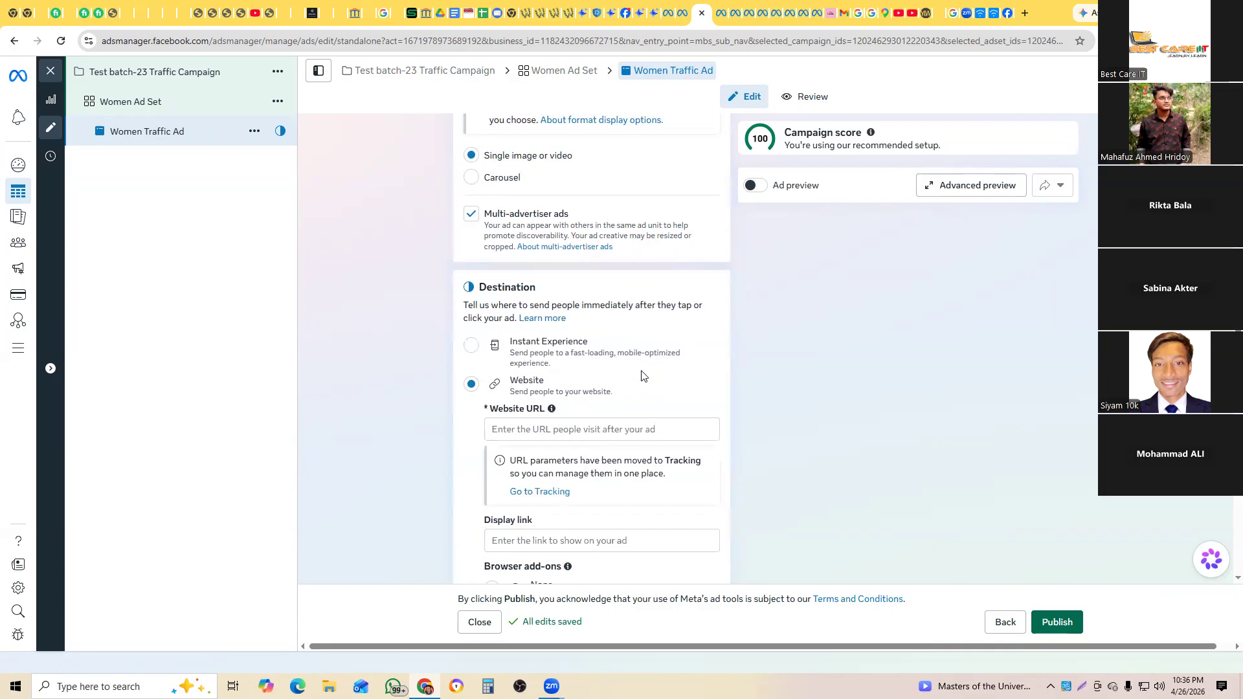
scroll(642, 376, "down", 3)
scroll(640, 376, "down", 3)
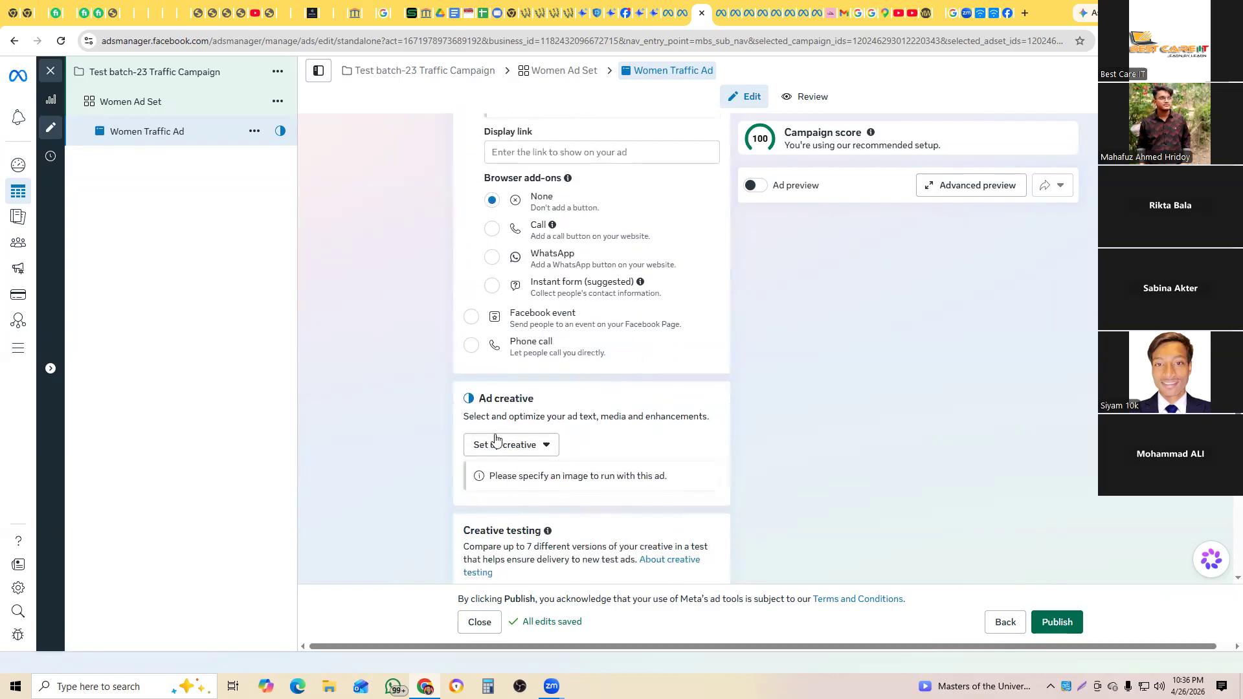
left_click(500, 446)
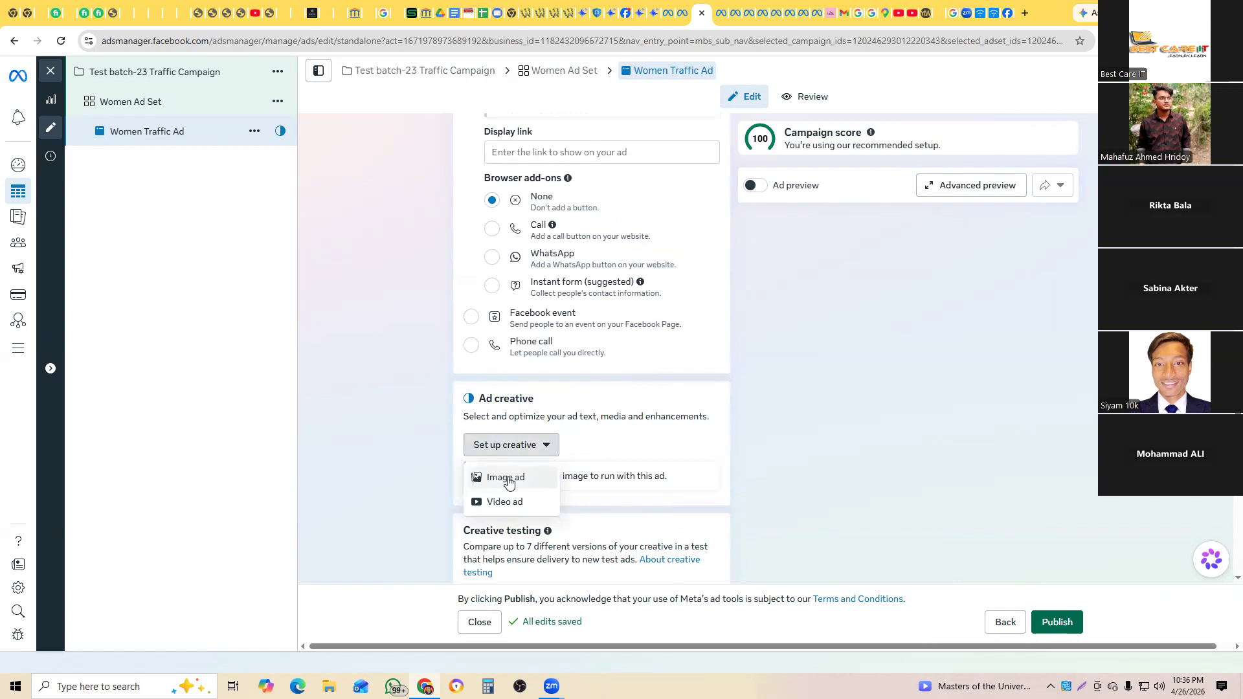
left_click(425, 441)
left_click_drag(479, 398, 534, 401)
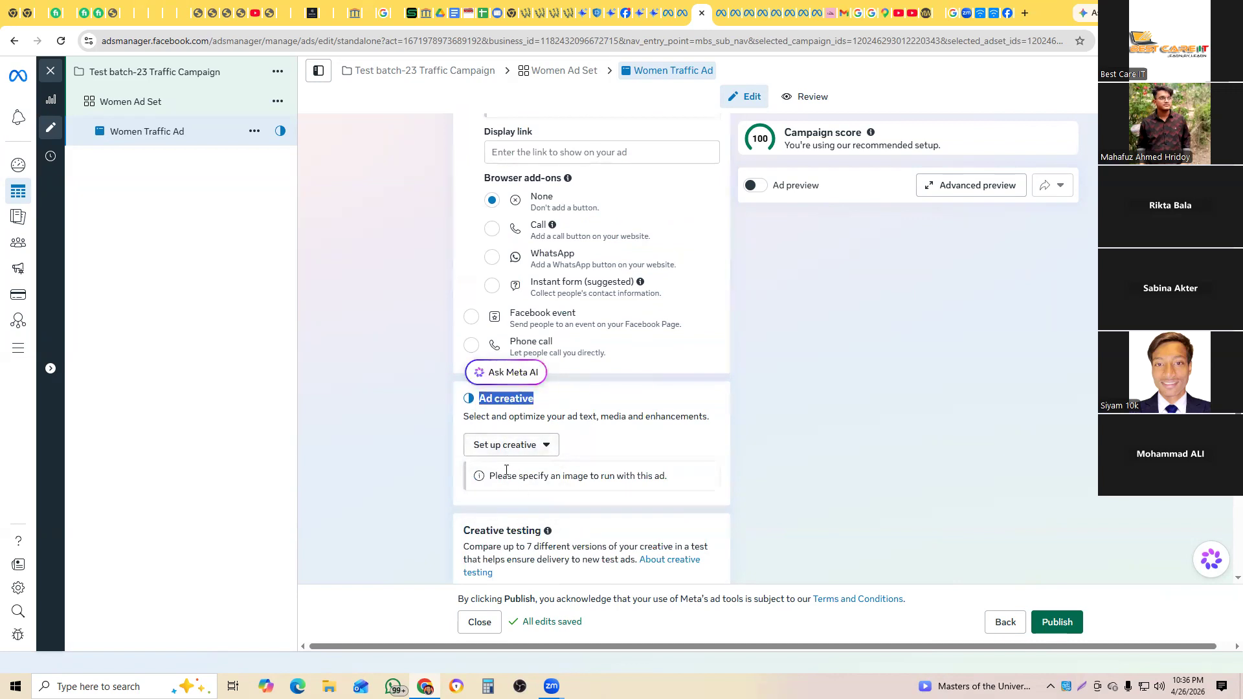
left_click(484, 421)
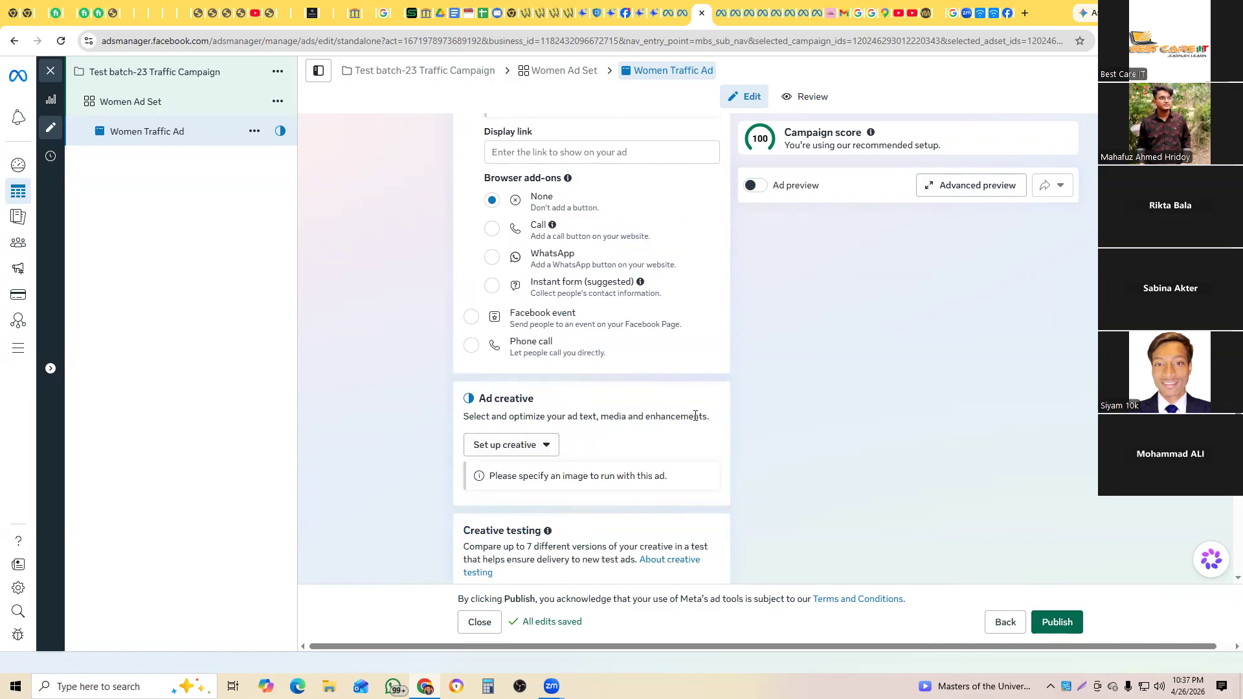
scroll(695, 416, "up", 7)
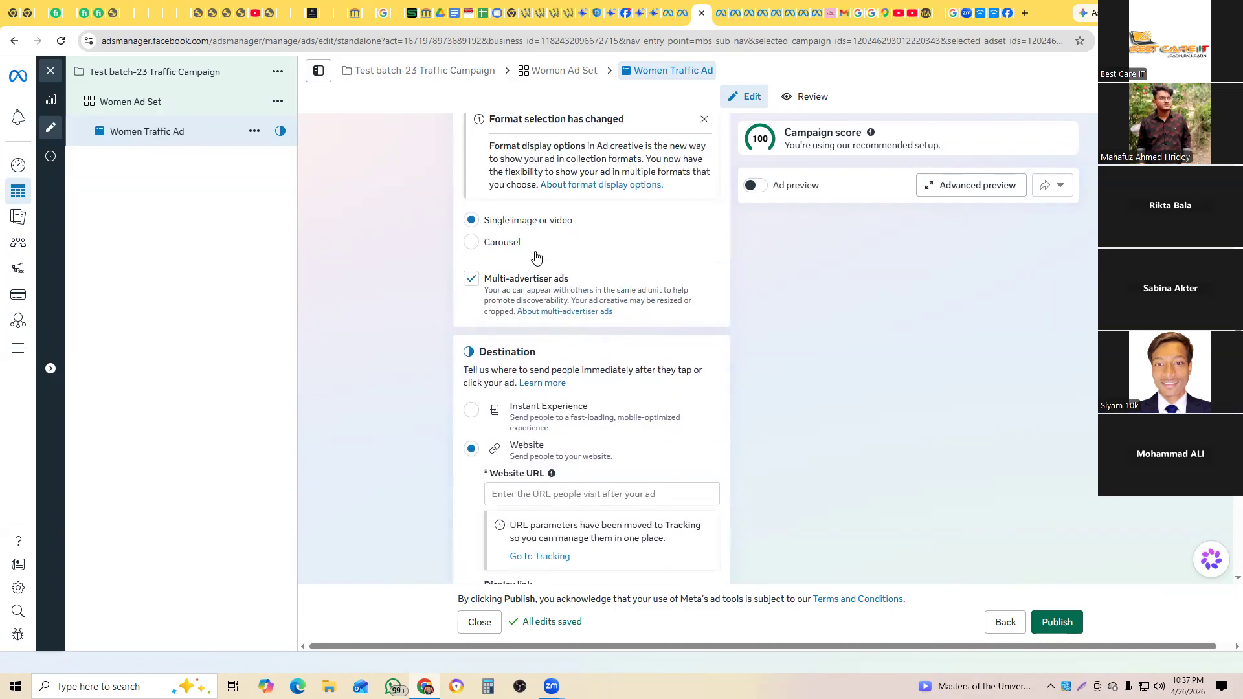
left_click(754, 186)
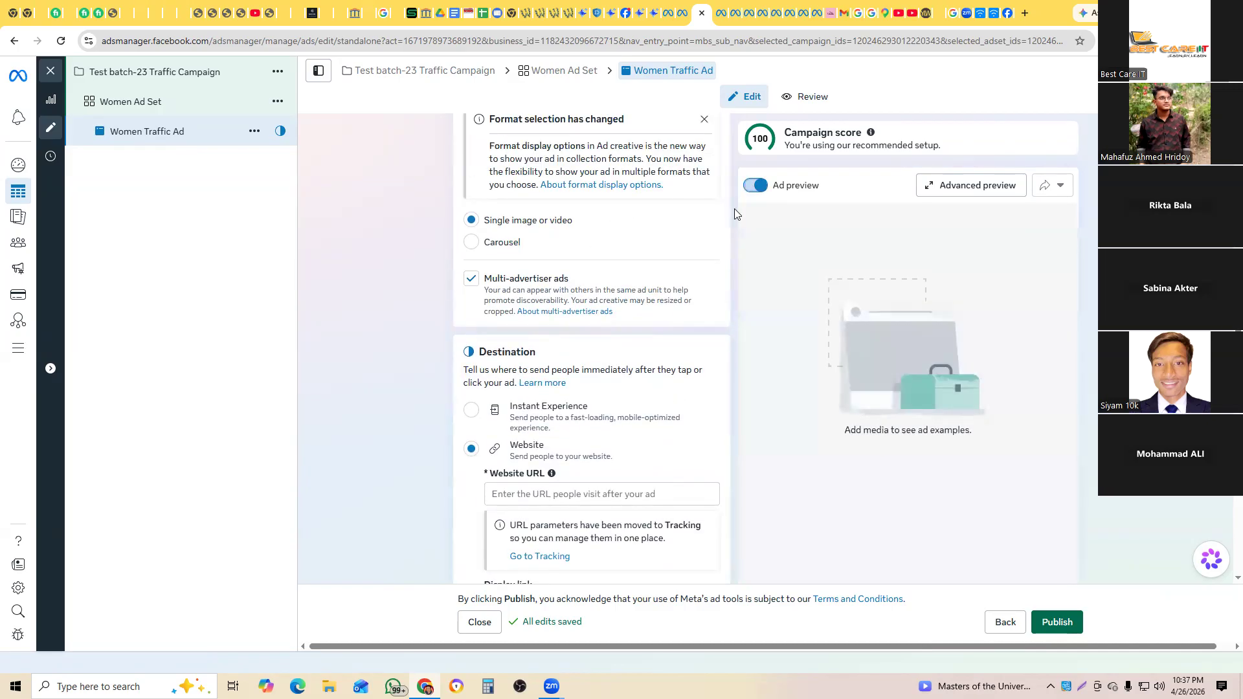
Step: Look over the products in the Yellow clothing site's women's collection for the ad format, and return to the ad in Ads Manager
left_click(925, 13)
scroll(752, 389, "up", 5)
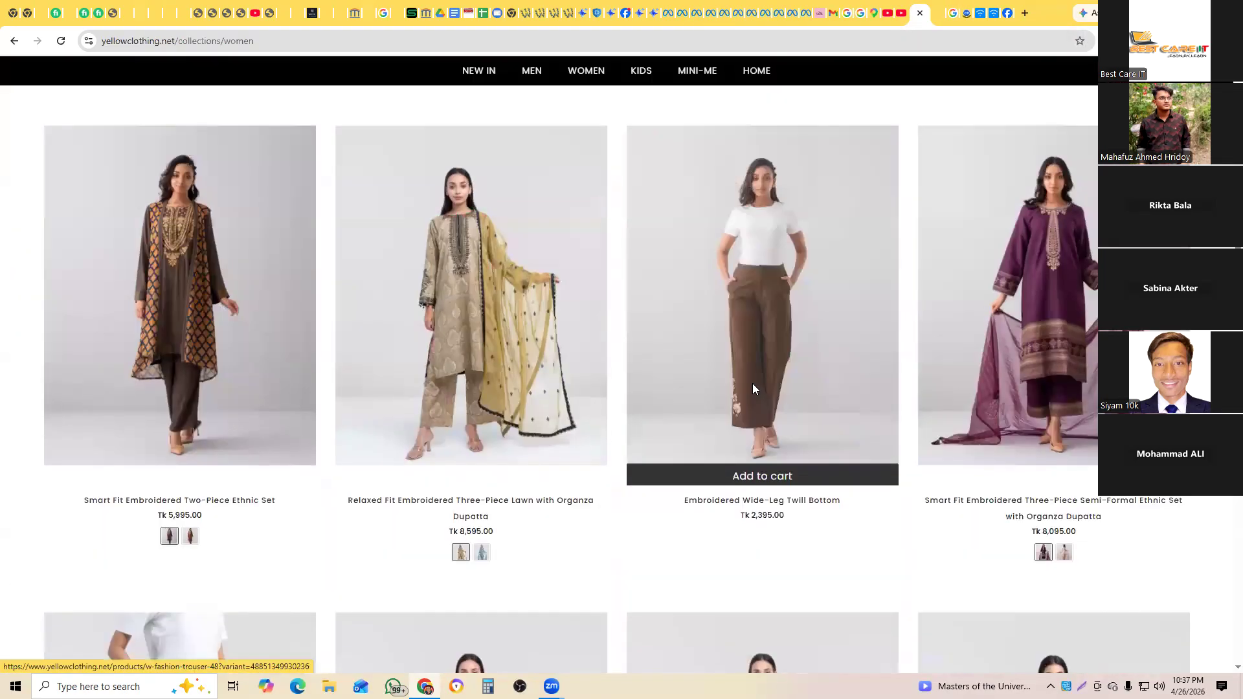
scroll(753, 388, "up", 5)
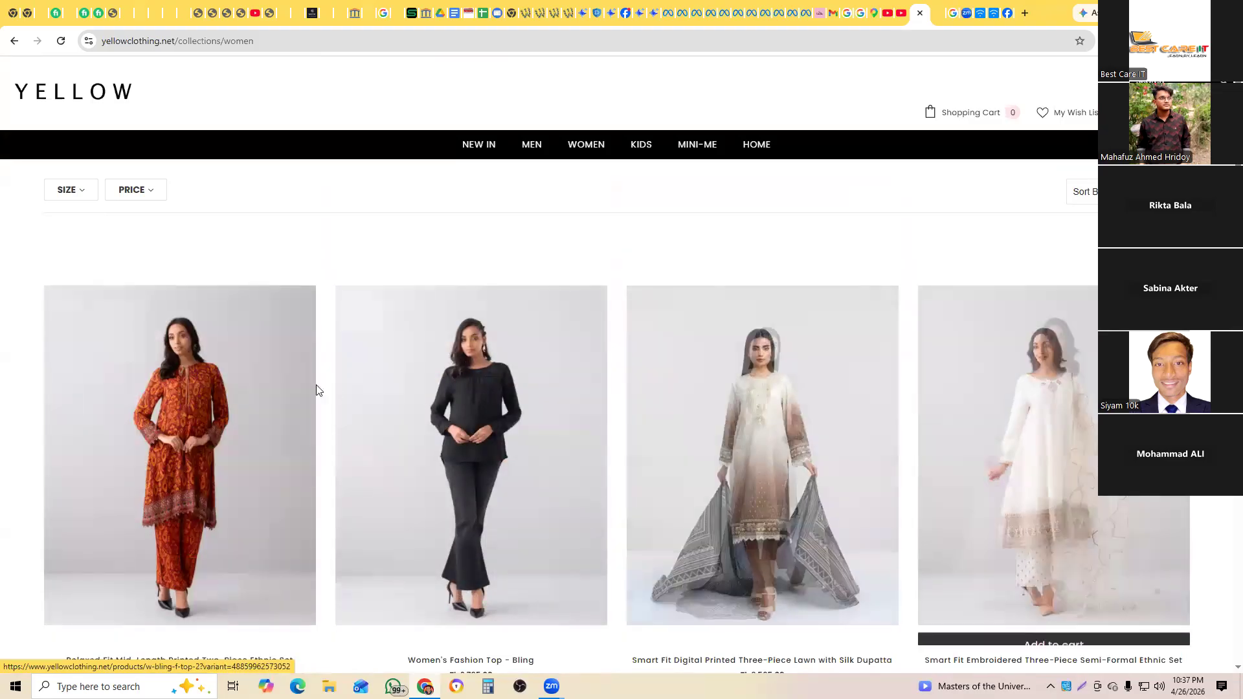
scroll(950, 387, "down", 3)
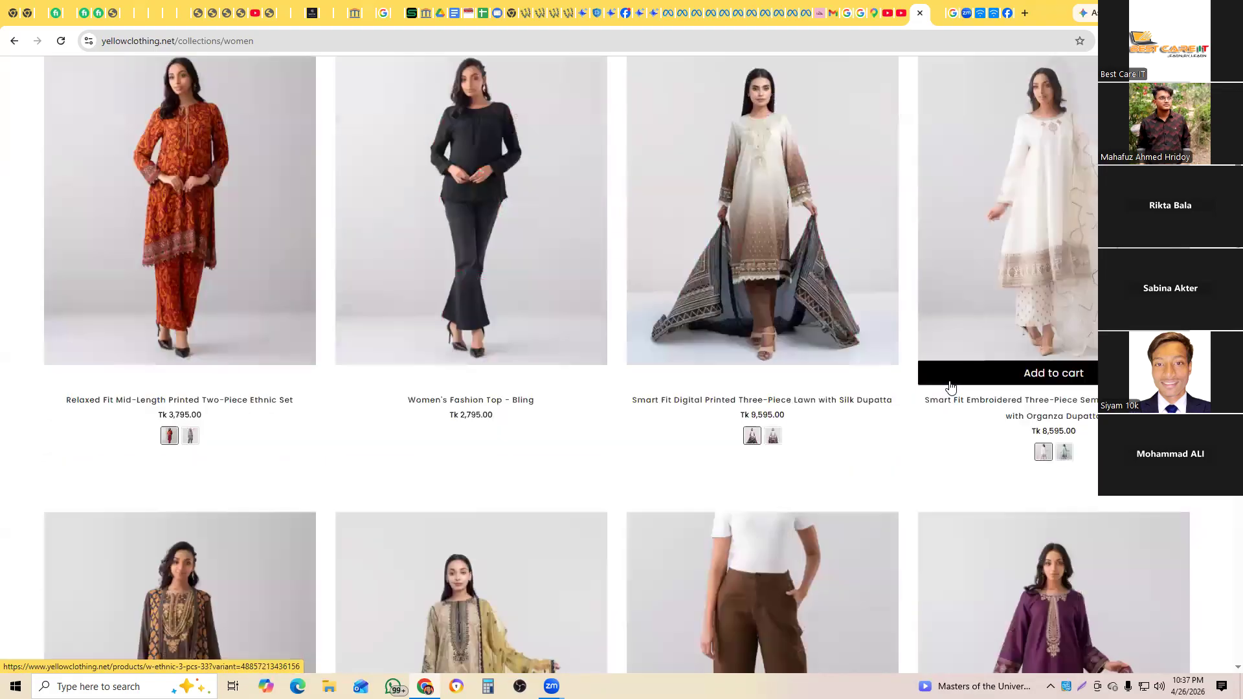
scroll(950, 387, "down", 10)
scroll(904, 421, "up", 7)
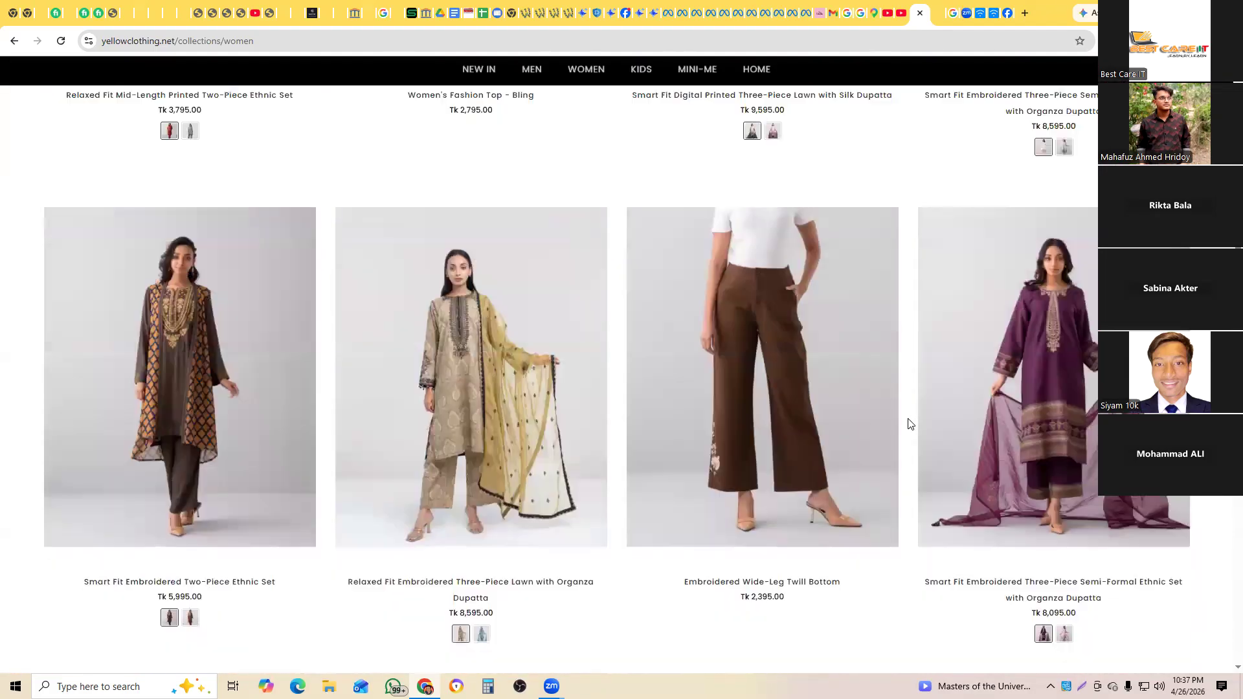
scroll(908, 424, "up", 9)
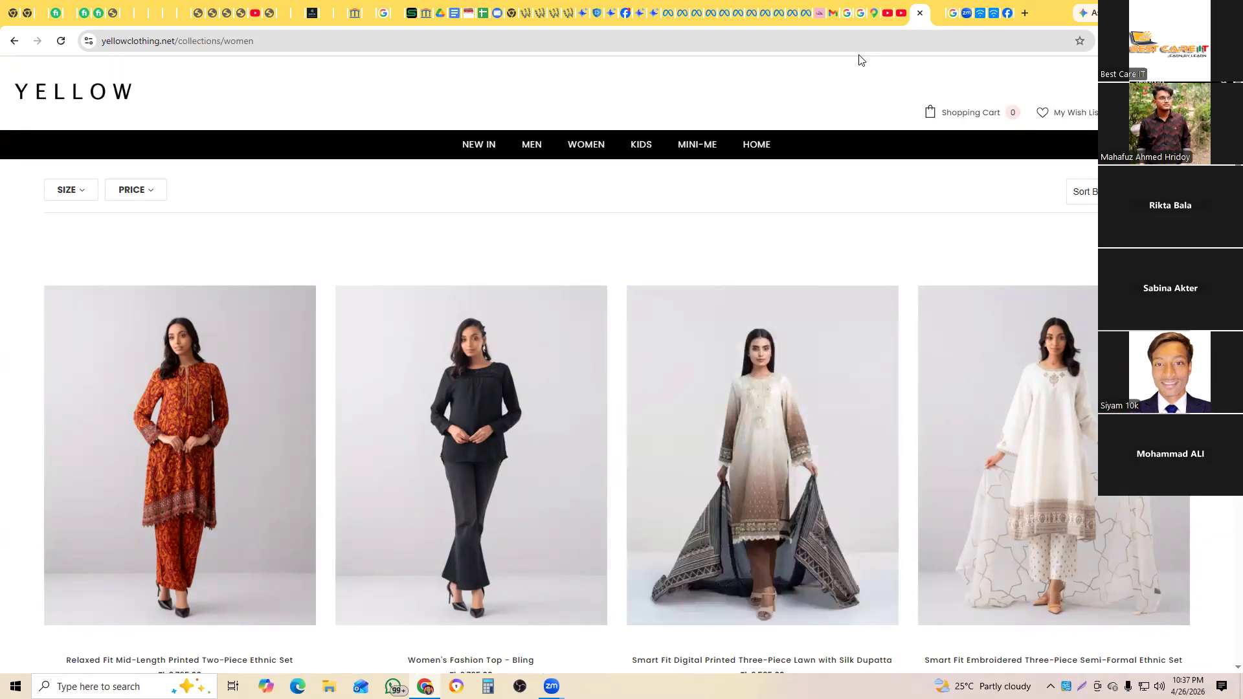
left_click(699, 15)
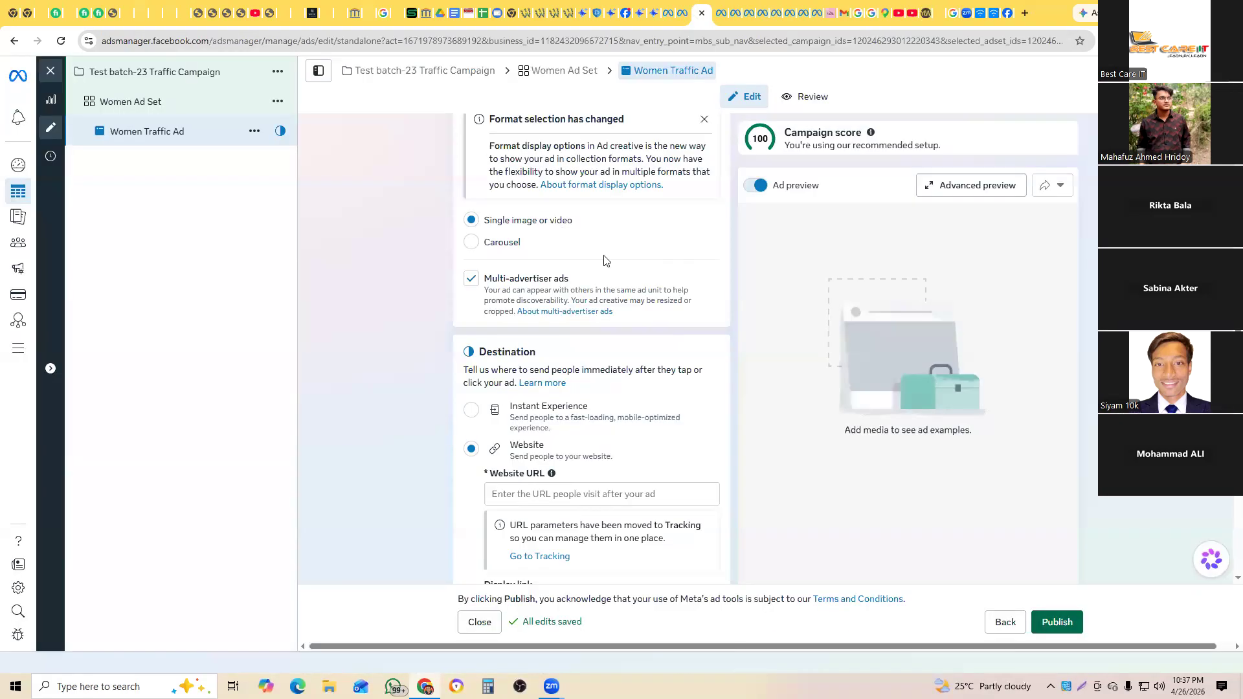
Step: Change the ad format to Carousel and check the carousel card limits in the ad creative section
left_click(472, 243)
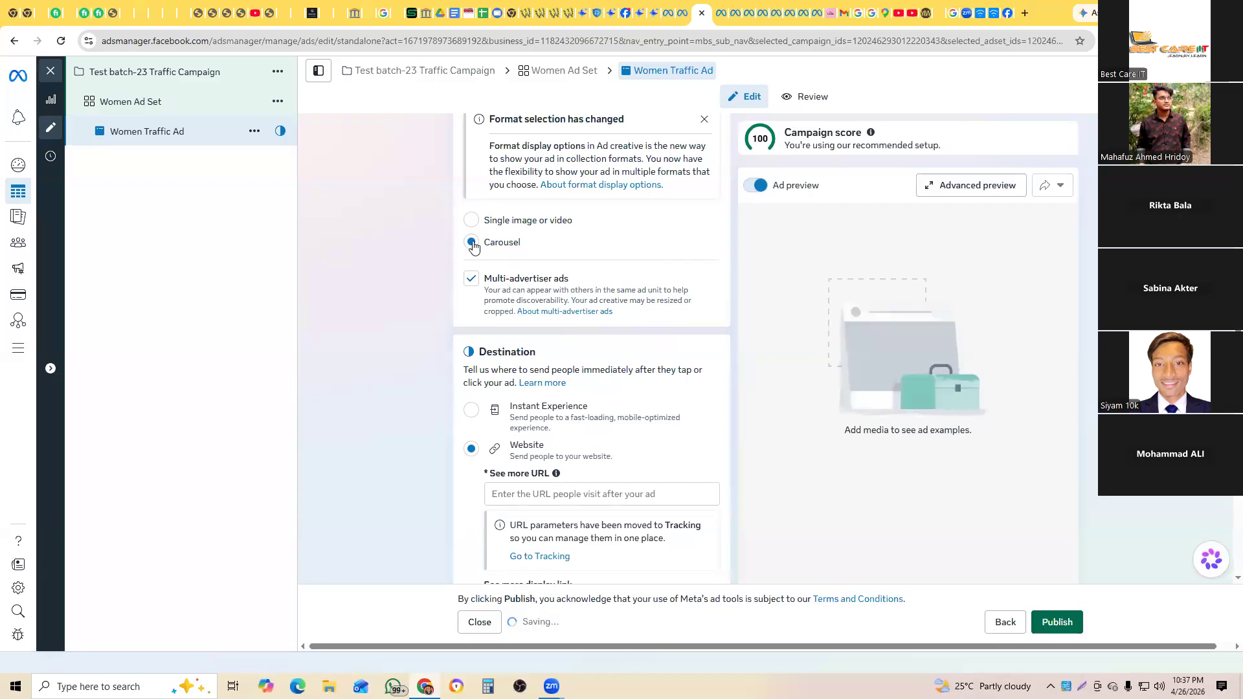
scroll(529, 419, "down", 1)
scroll(529, 419, "down", 5)
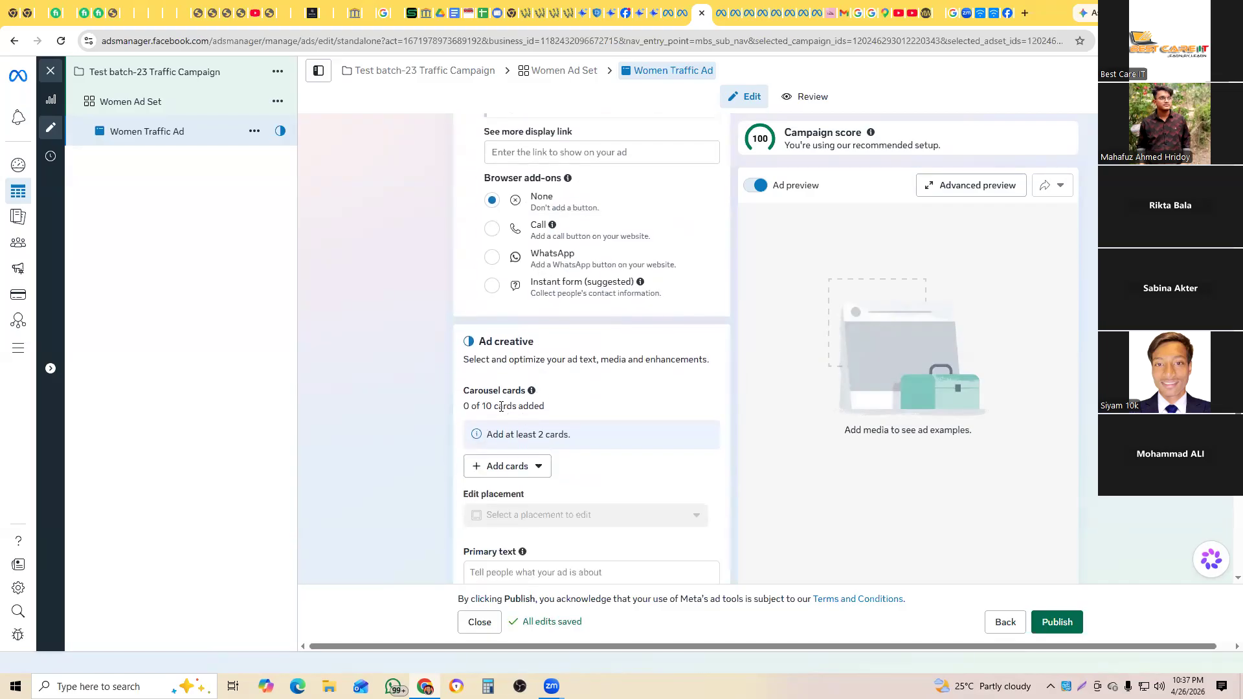
left_click_drag(466, 408, 565, 410)
left_click(565, 410)
double_click(489, 406)
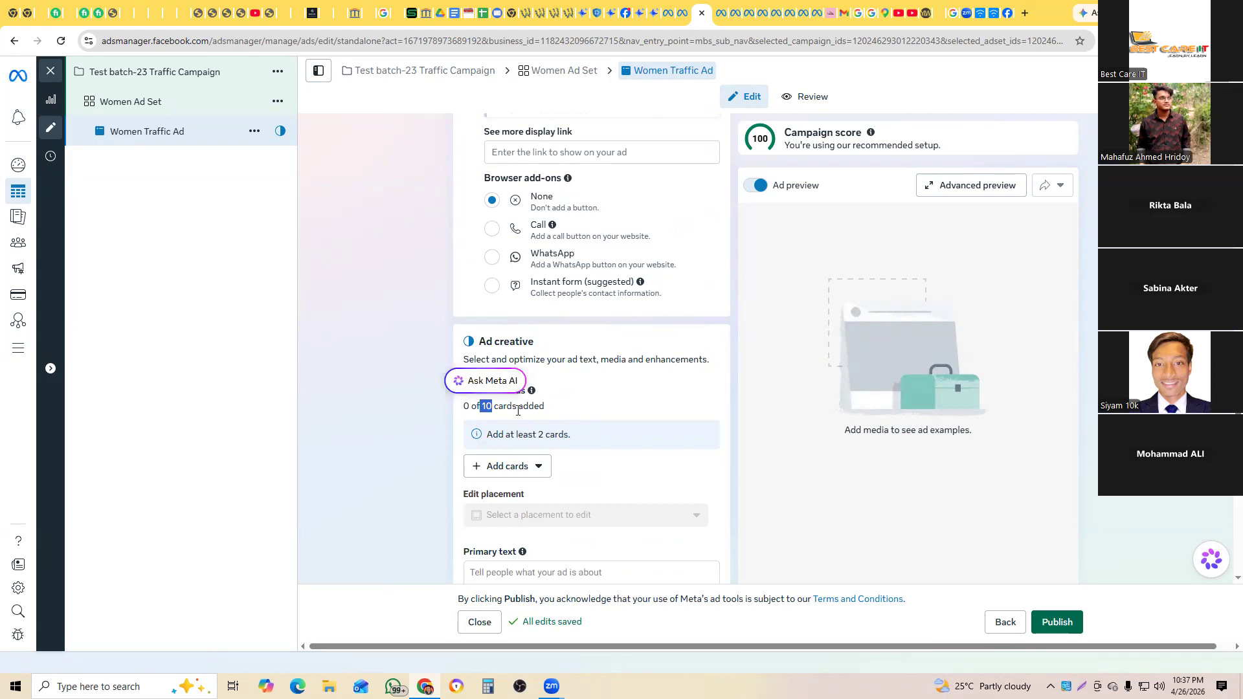
left_click_drag(488, 433, 570, 438)
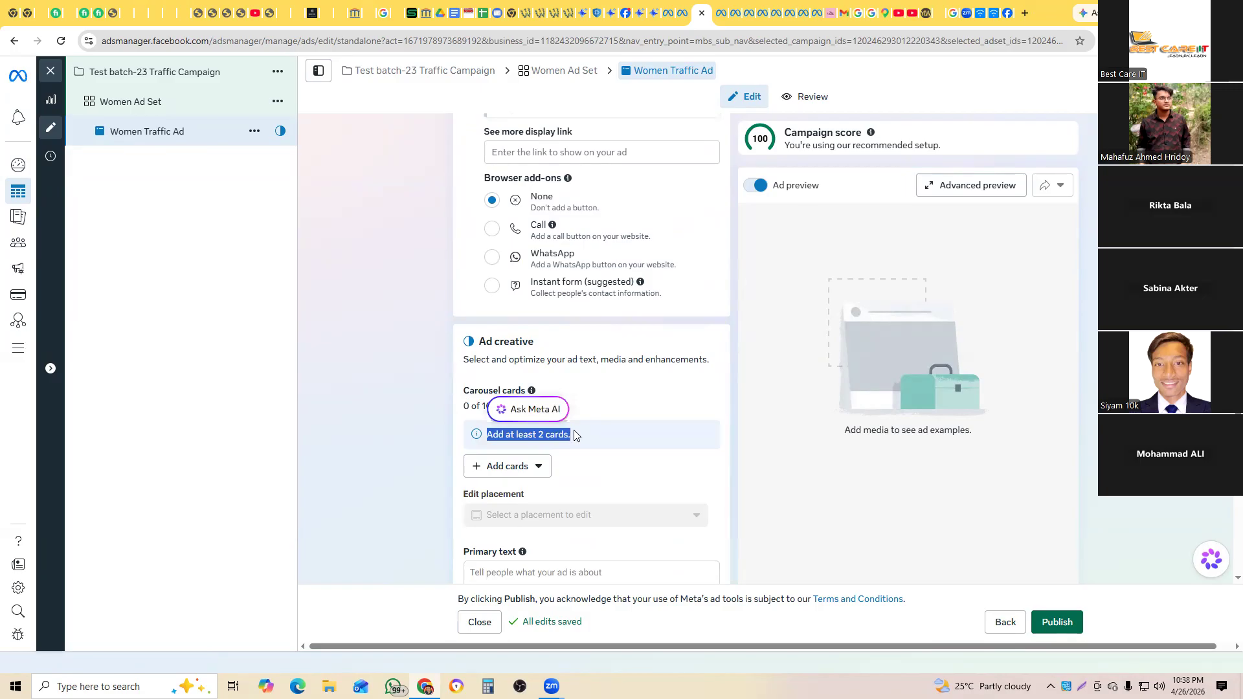
Step: Copy the address of Yellow's women's collection page and use it as the ad's See more URL
scroll(574, 434, "up", 6)
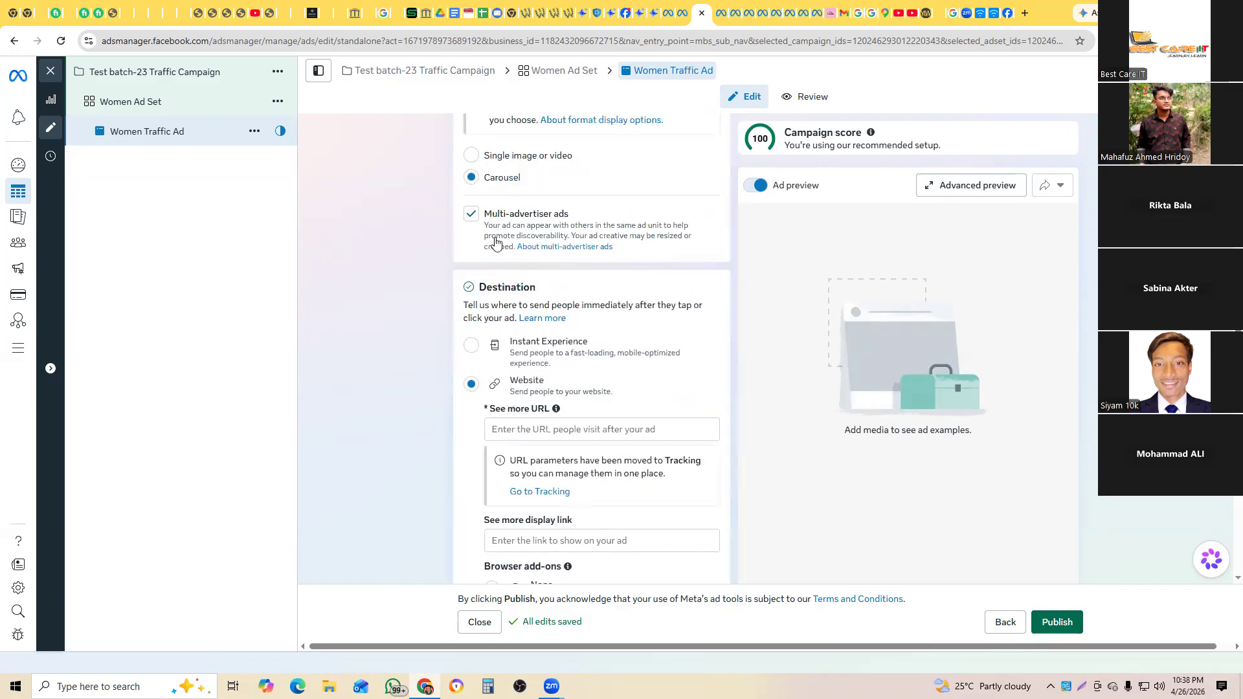
scroll(537, 388, "down", 1)
left_click(554, 364)
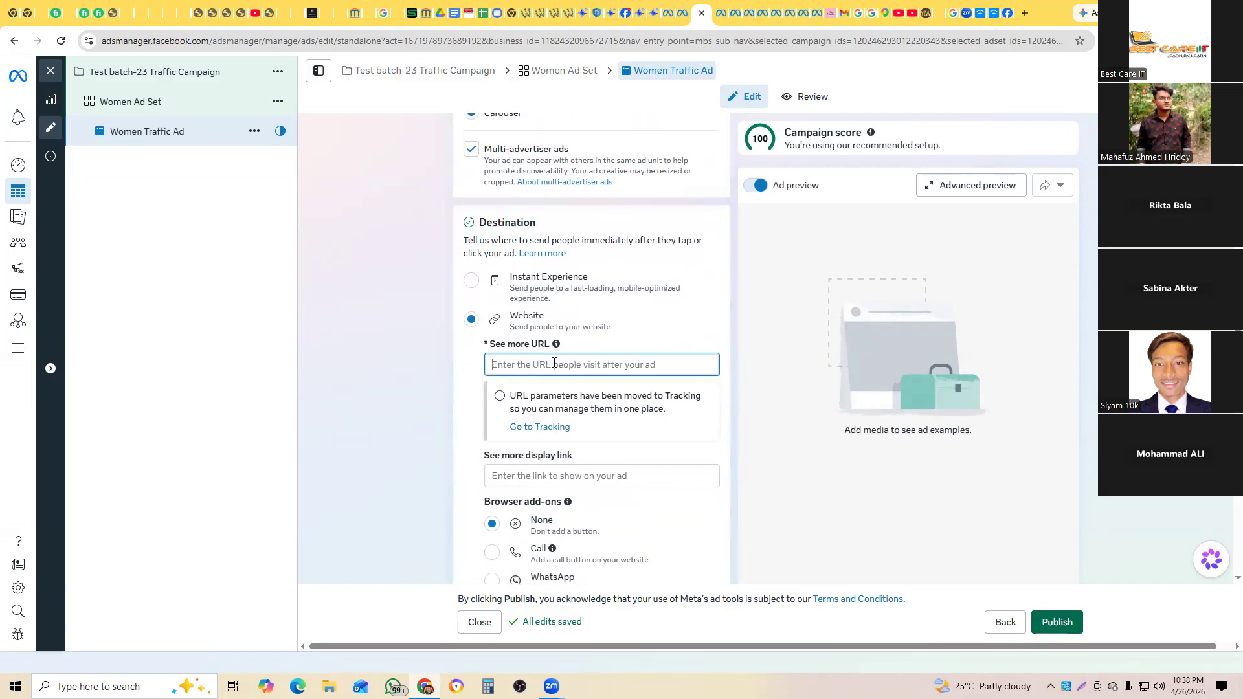
left_click(925, 13)
left_click(360, 41)
key("ctrl+c")
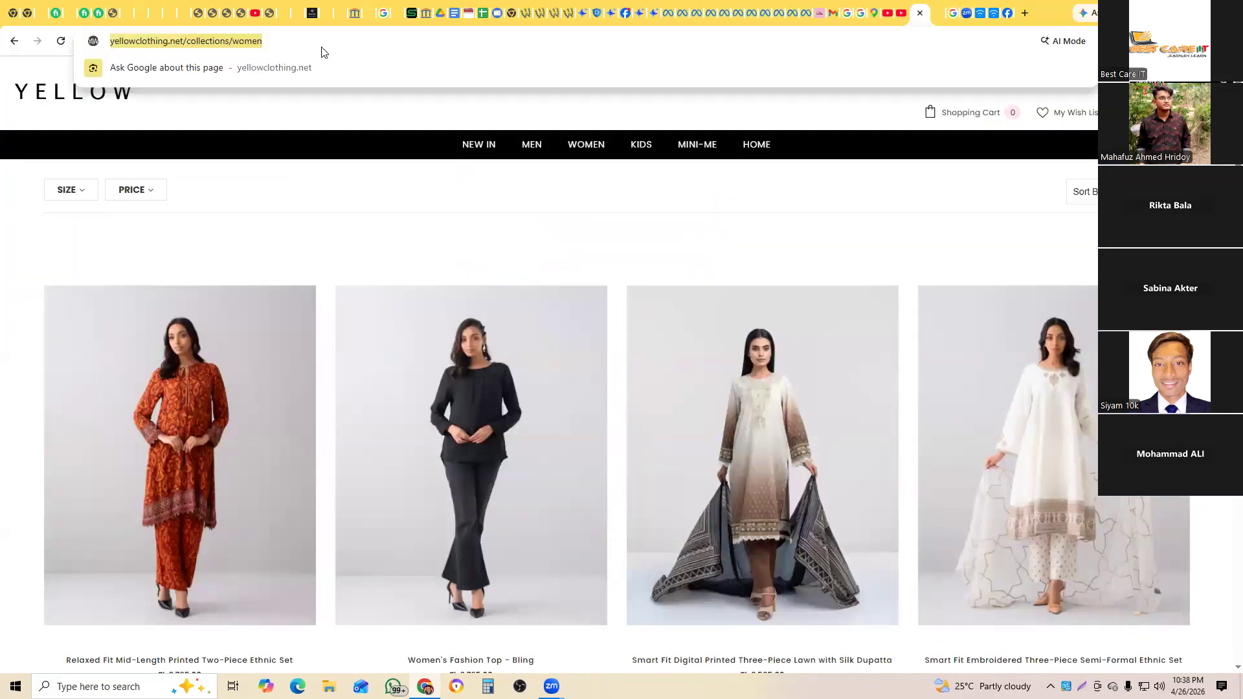
left_click(698, 12)
key("ctrl+v")
Step: Start adding image cards to the carousel in the ad creative section
scroll(602, 399, "down", 4)
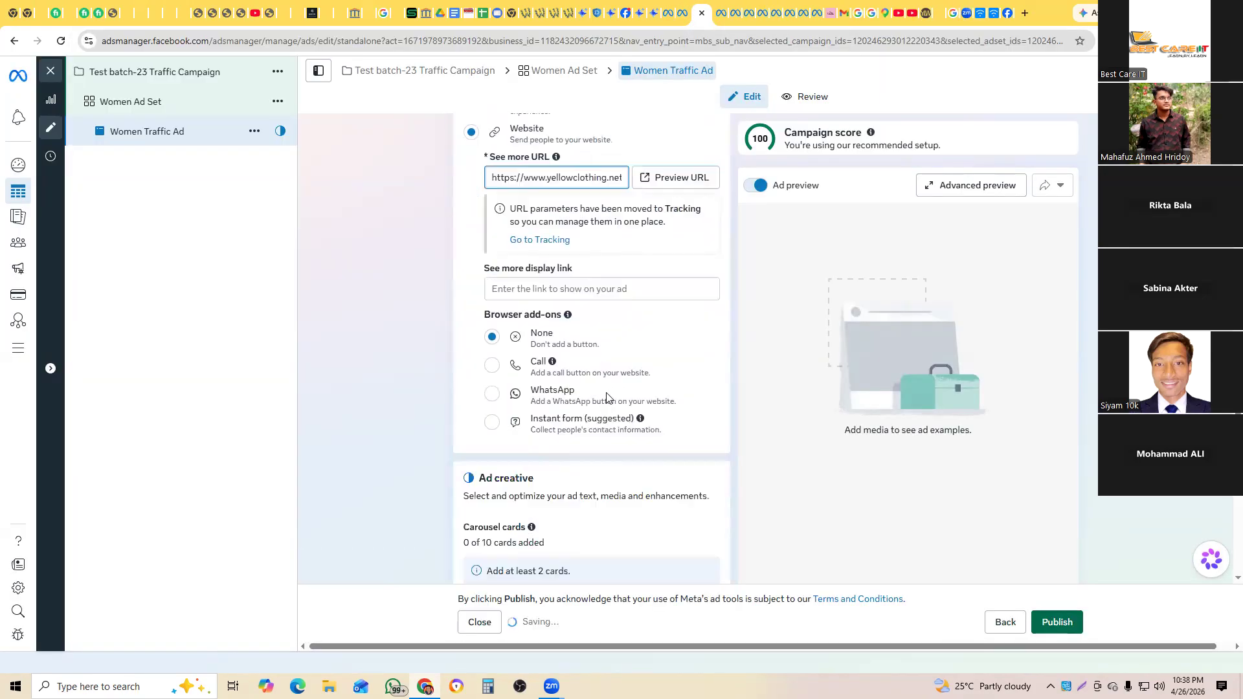
scroll(568, 489, "down", 2)
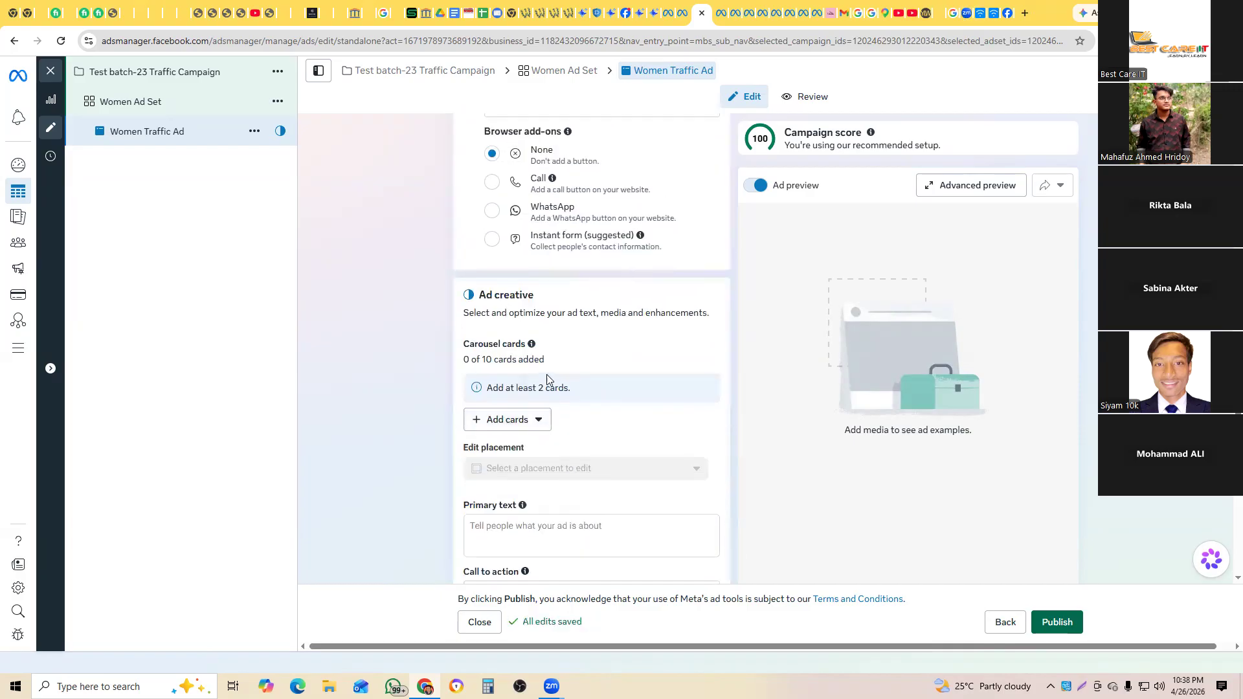
left_click(519, 422)
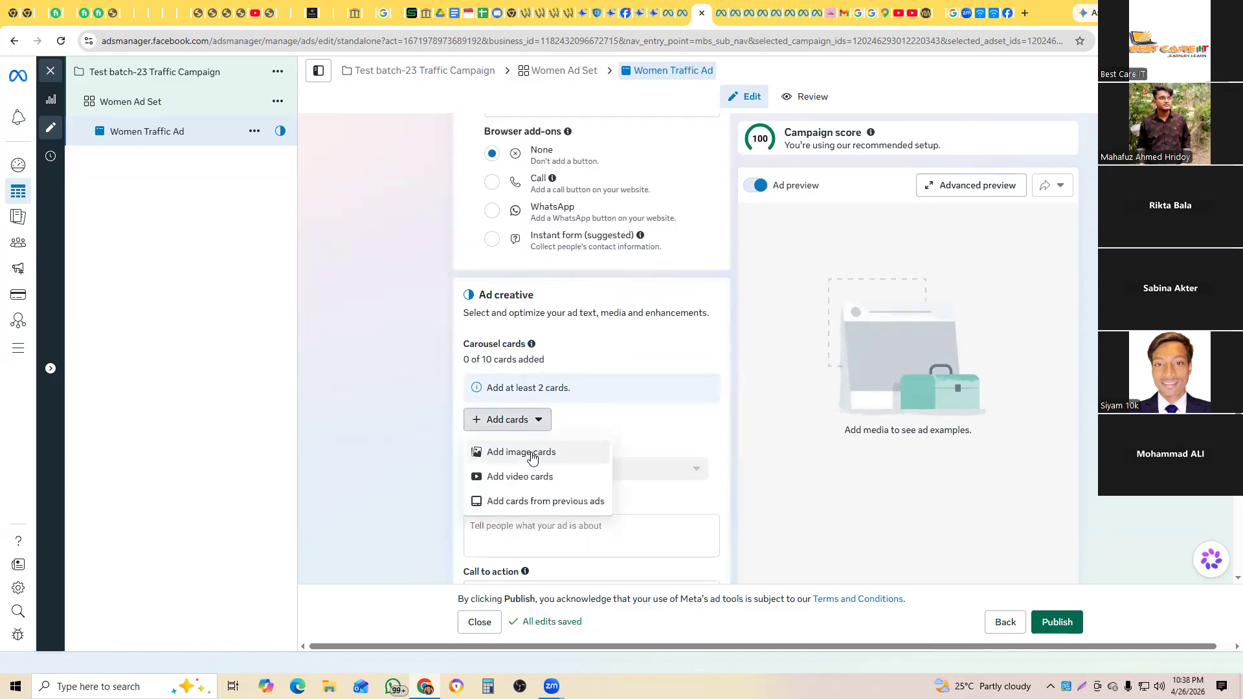
left_click(532, 455)
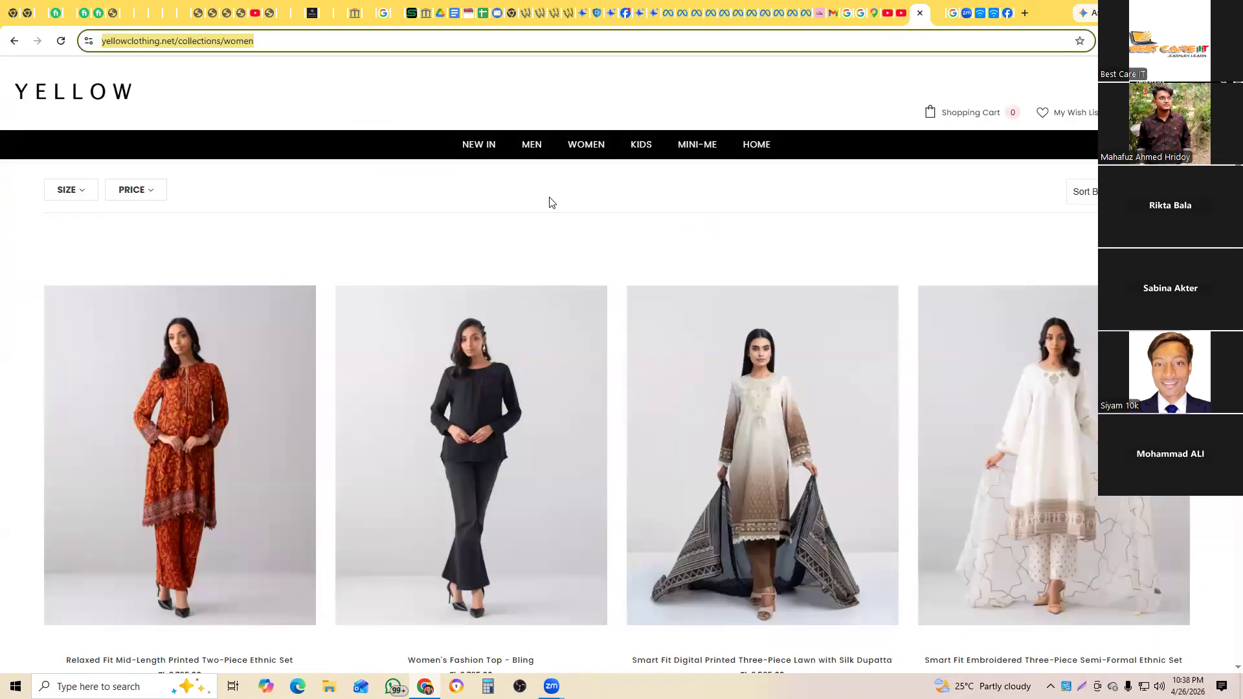
Step: Open the printed two-piece ethnic set, the digital printed lawn set and the embroidered semi-formal set from Yellow's women's collection in separate tabs
left_click(929, 14)
right_click(235, 439)
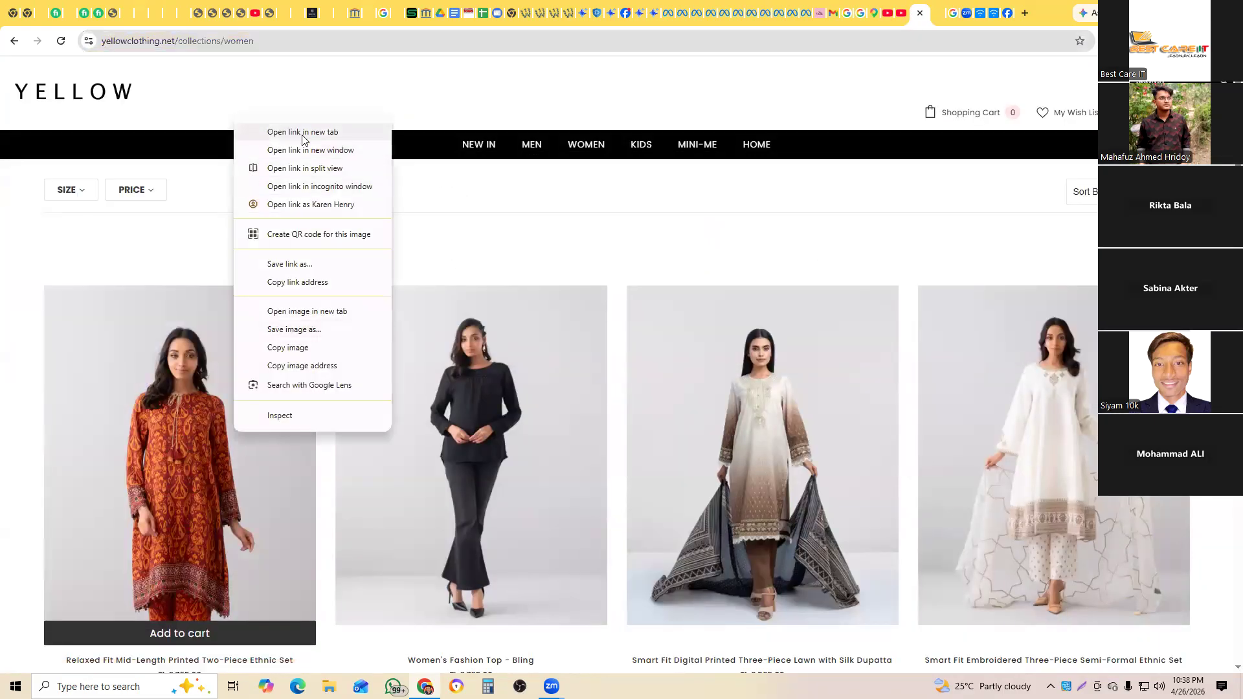
left_click(684, 370)
right_click(766, 360)
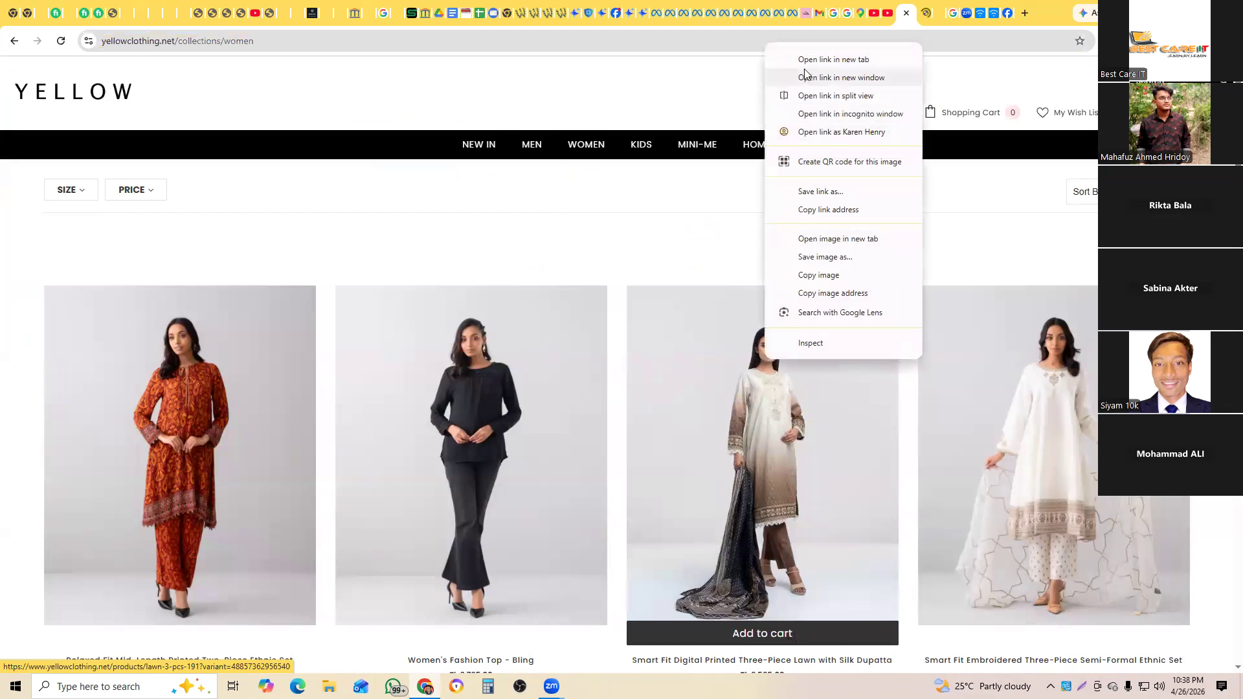
left_click(844, 60)
right_click(1080, 348)
left_click(1118, 365)
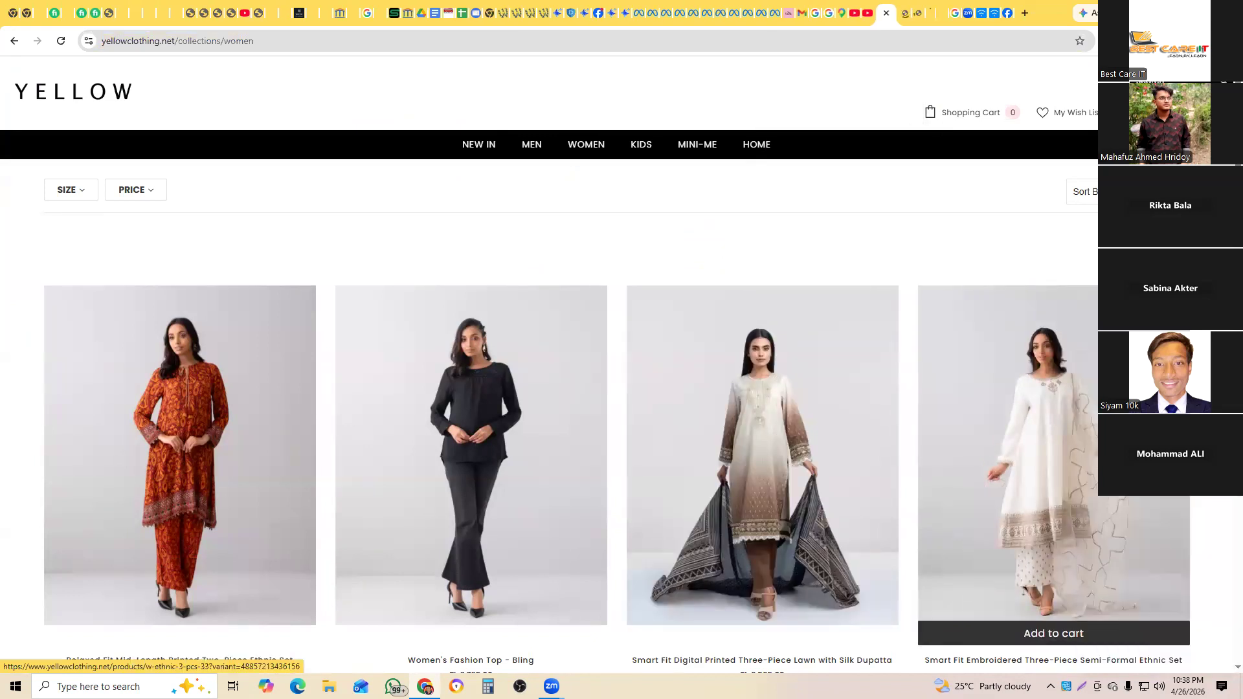
Step: Capture a roughly square screenshot of the Relaxed Fit Mid-Length Printed Two-Piece Ethnic Set photo and save it to Downloads as JPEG Screenshot_10
left_click(903, 17)
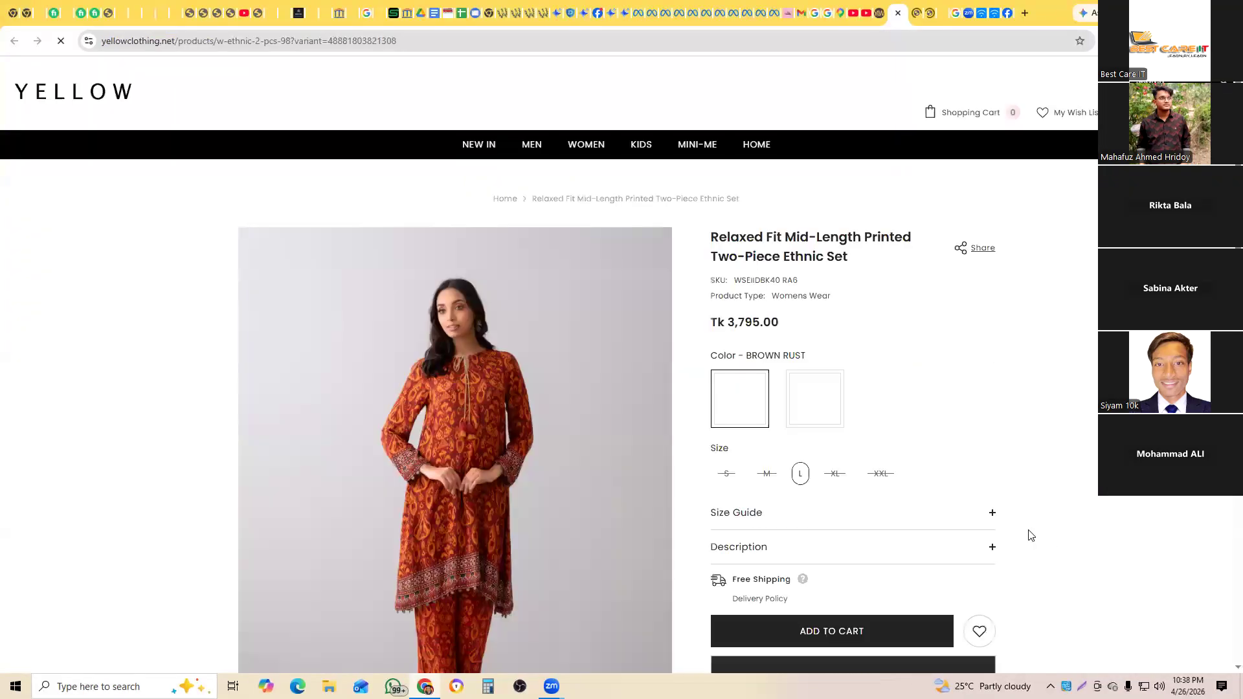
scroll(781, 422, "down", 1)
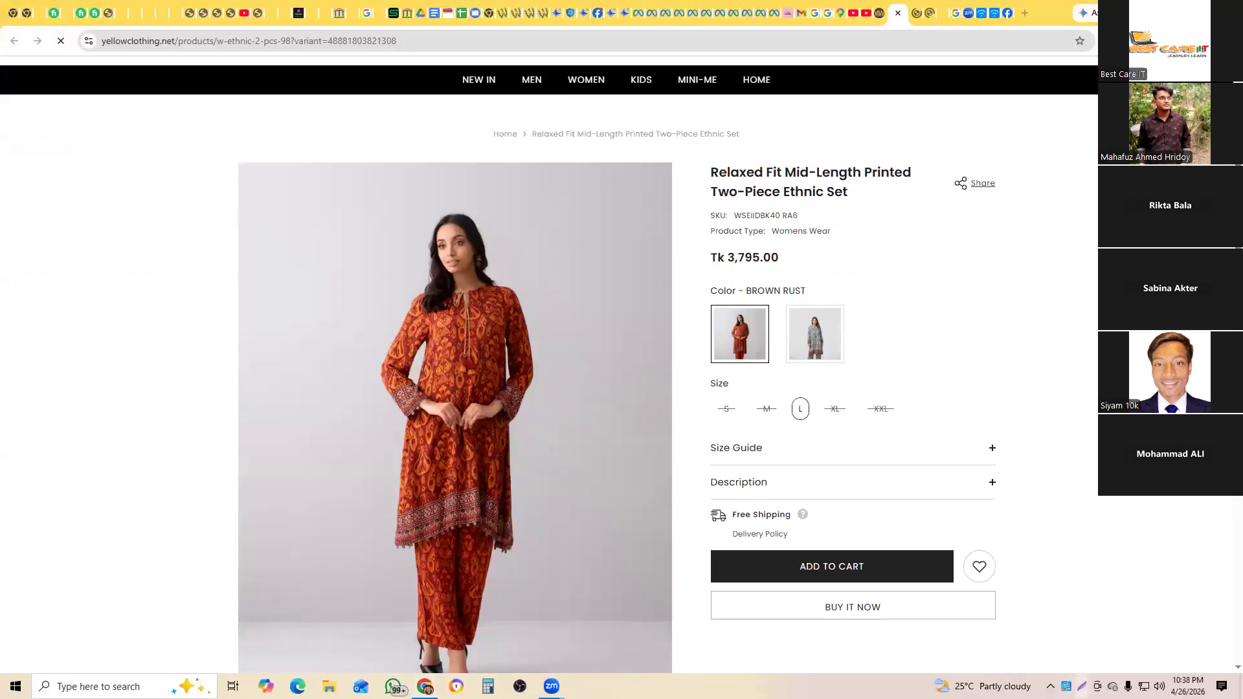
key("Print")
left_click_drag(188, 147, 687, 637)
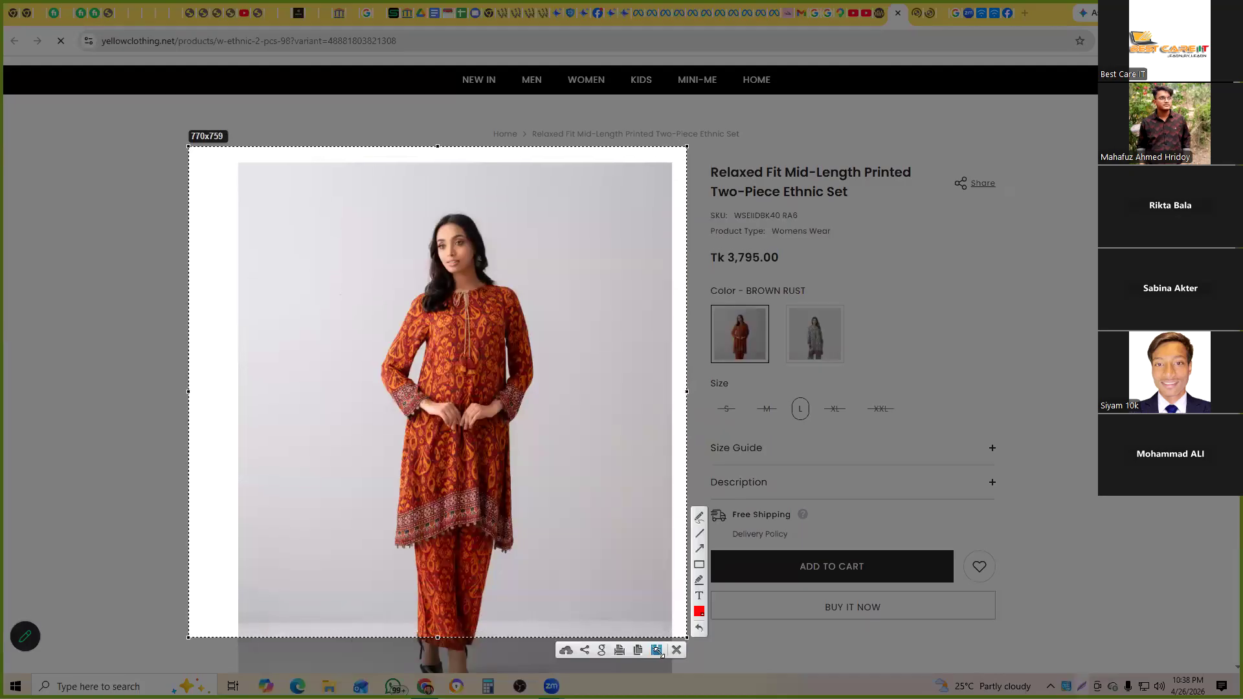
left_click(657, 650)
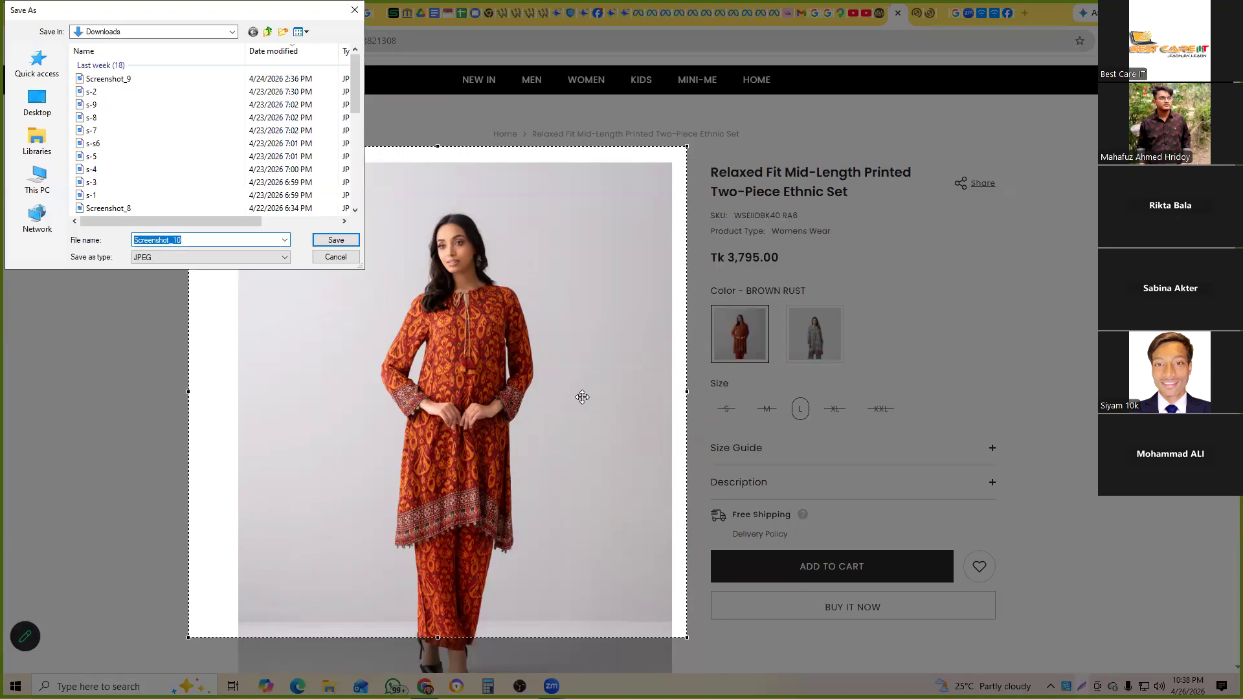
key("Return")
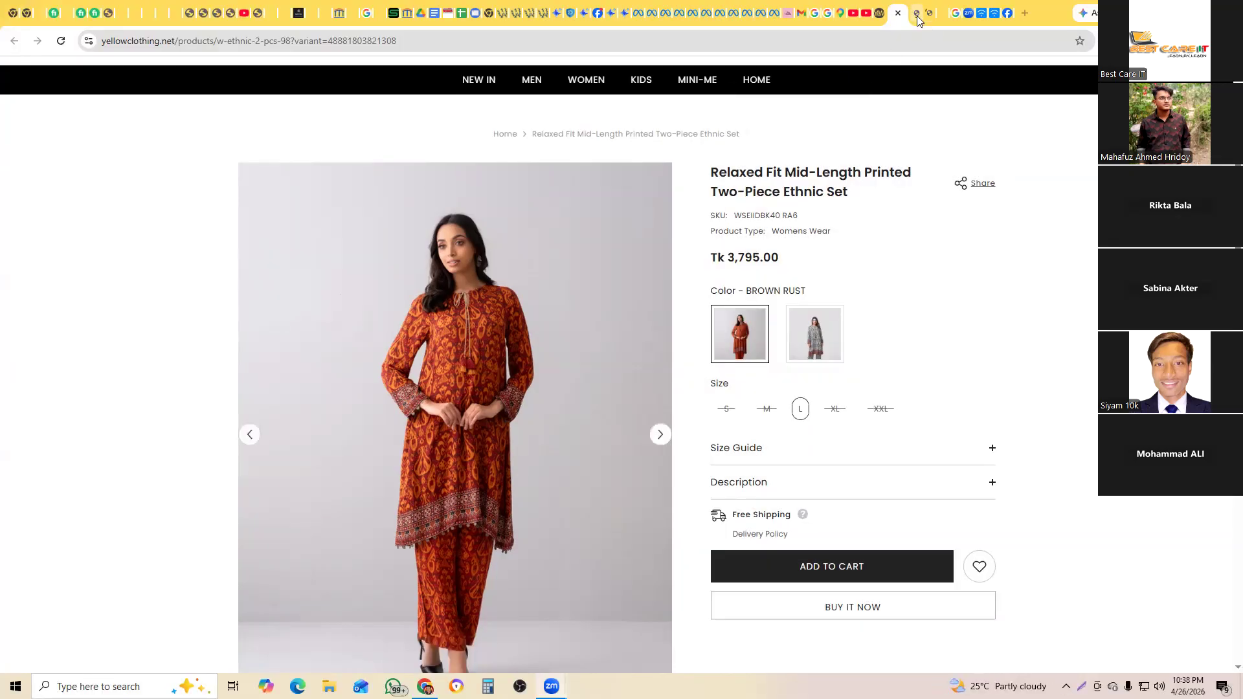
Step: Return to the ad in Ads Manager and upload Screenshot_10 as the first carousel card's image
left_click(913, 16)
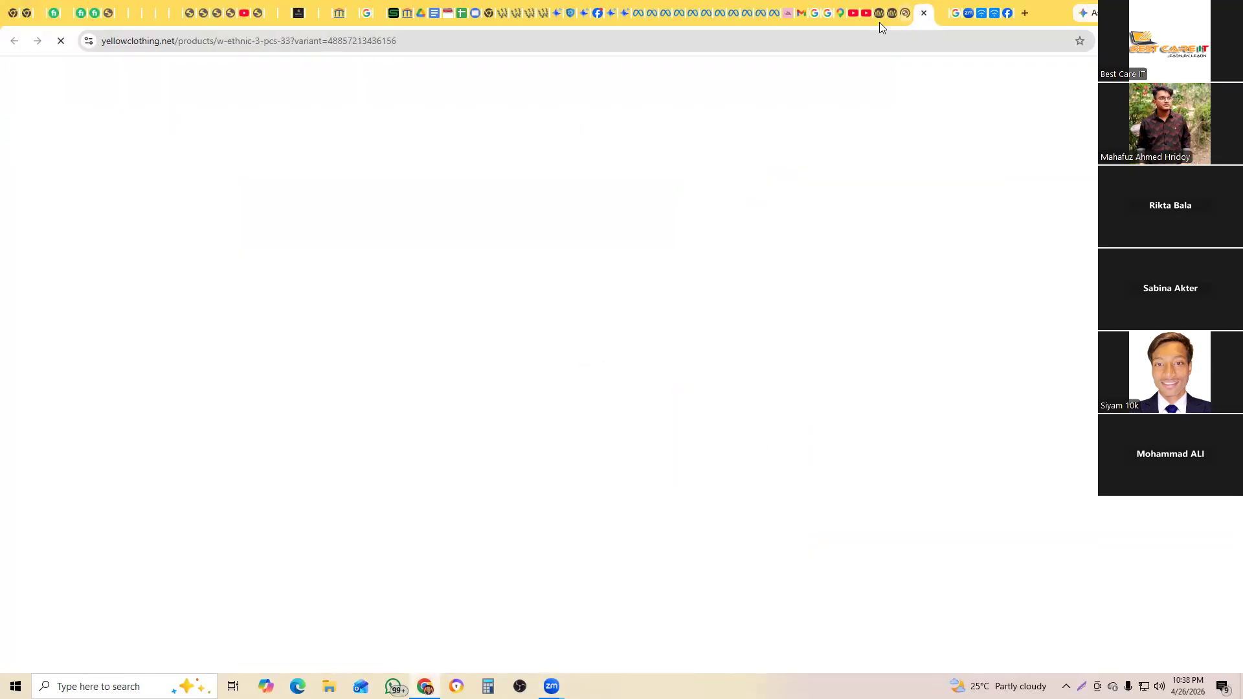
left_click(665, 13)
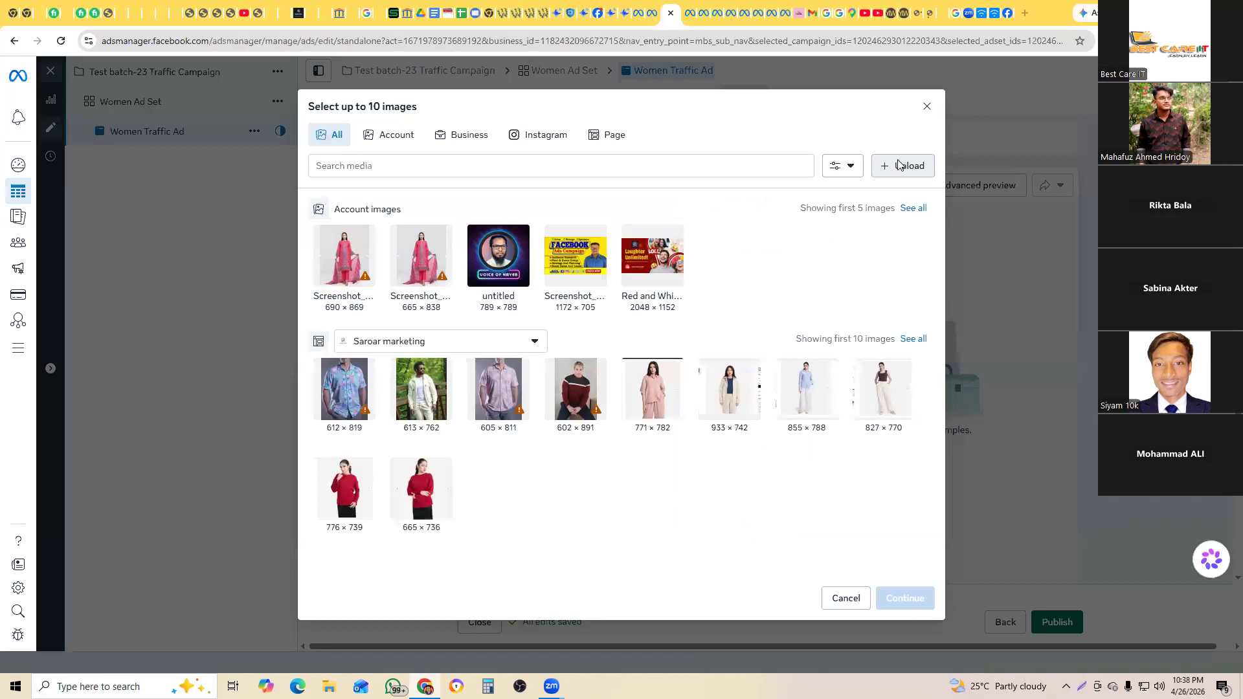
left_click(898, 164)
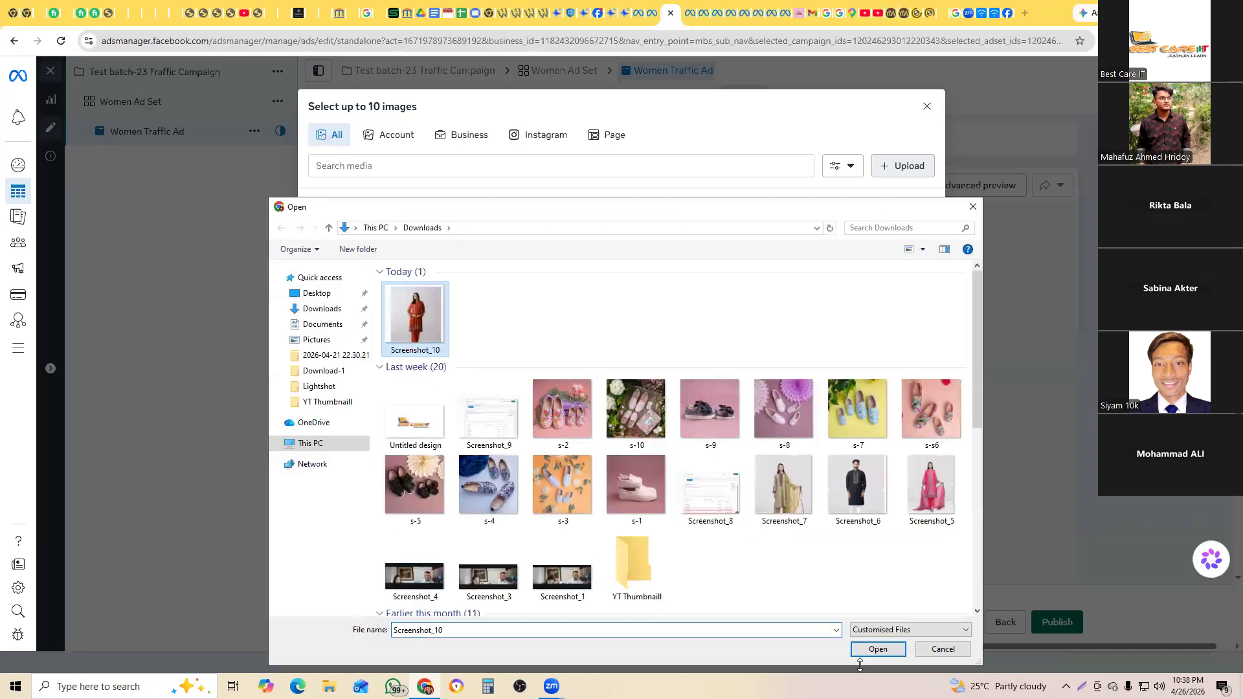
left_click(874, 649)
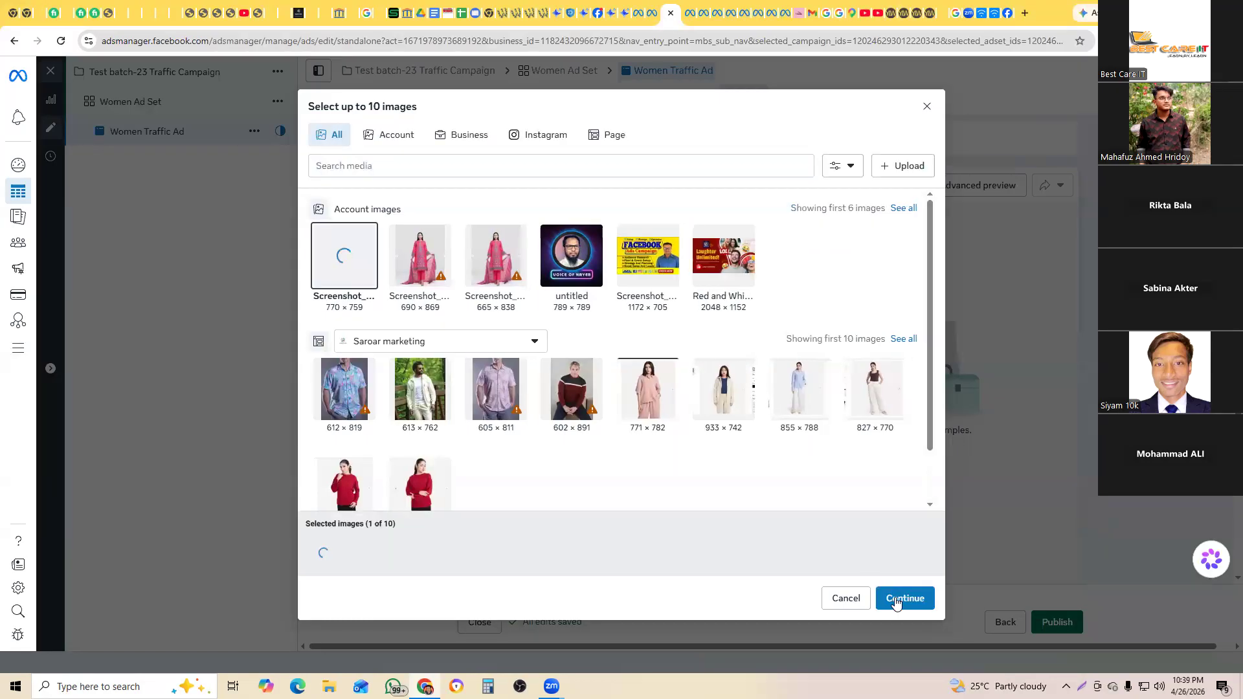
left_click(896, 602)
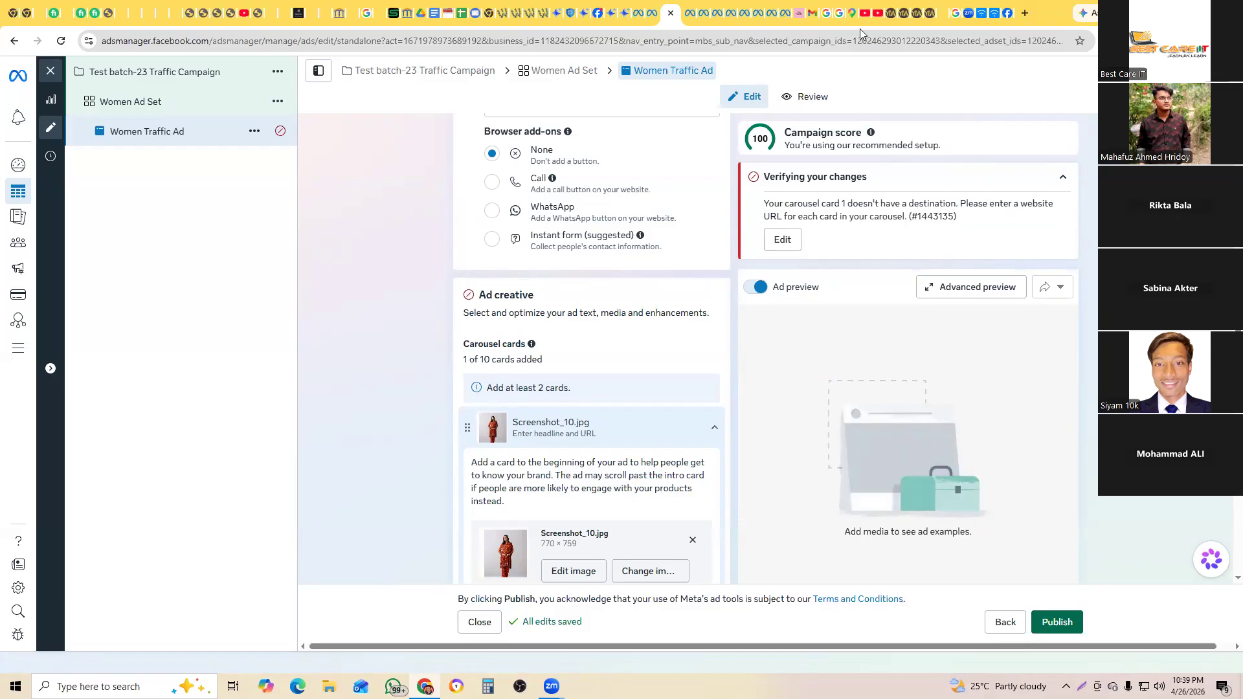
Step: Copy the two-piece ethnic set's product page address and use it as the Website URL of the Screenshot_10 card
left_click(560, 424)
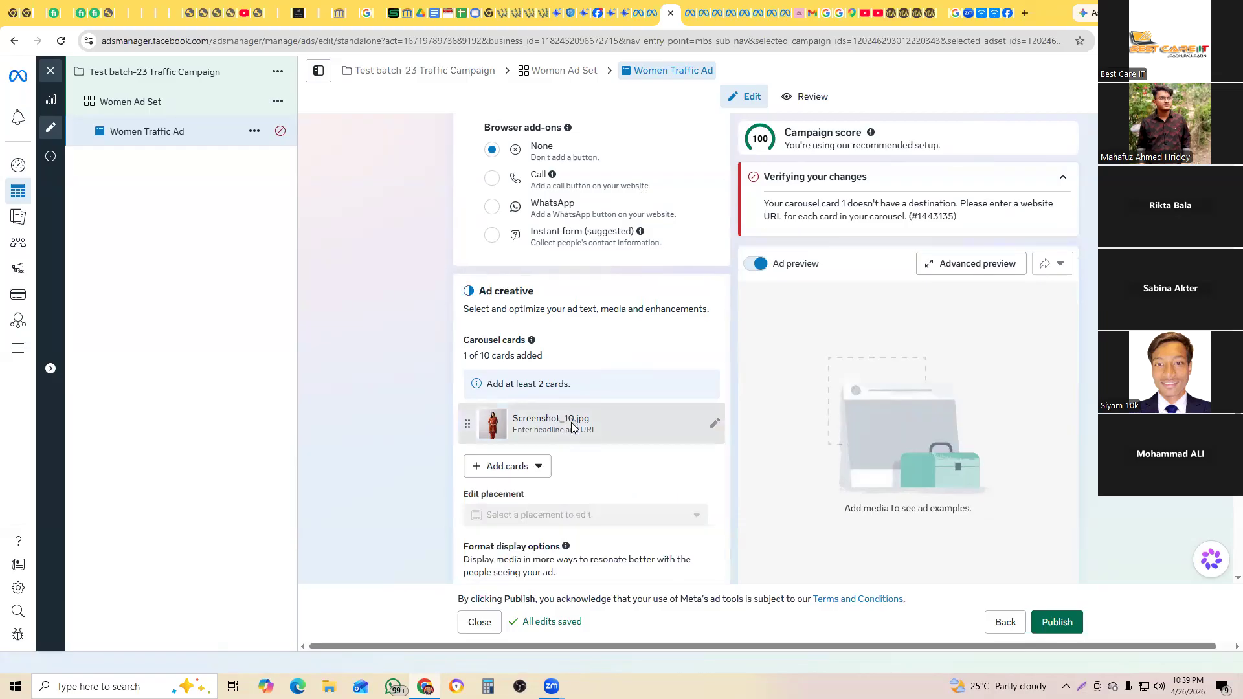
scroll(569, 388, "down", 1)
left_click(569, 366)
scroll(580, 370, "down", 2)
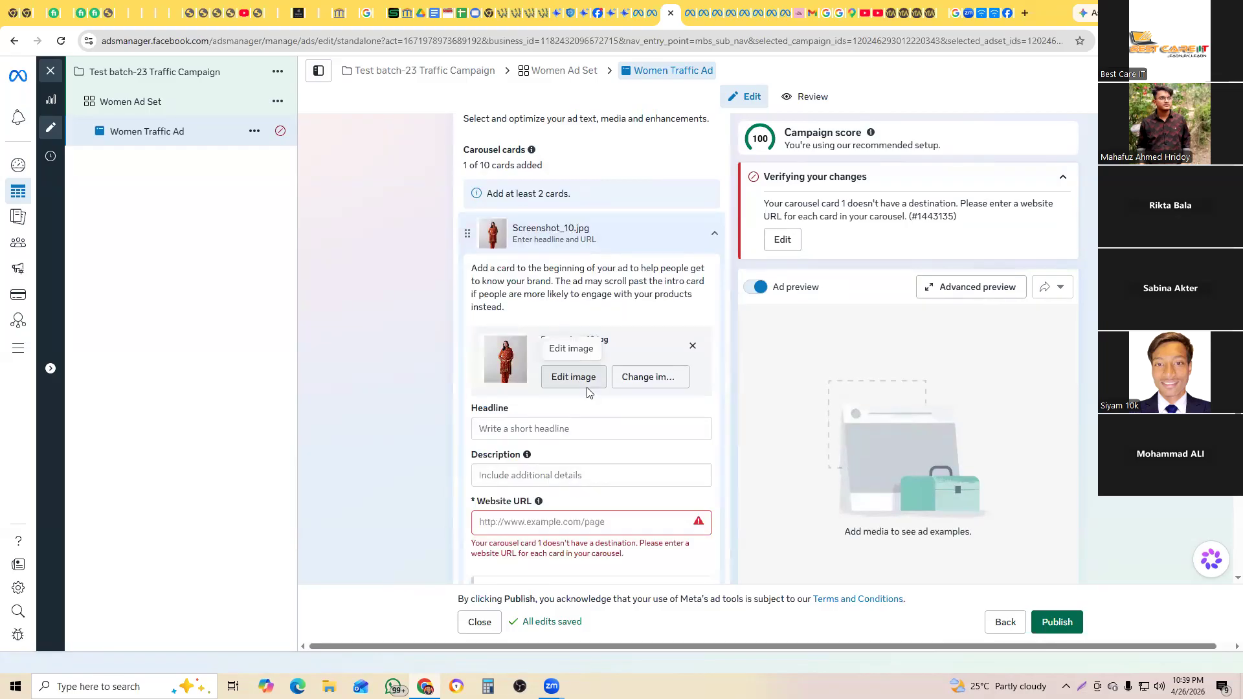
scroll(586, 420, "down", 1)
left_click(580, 460)
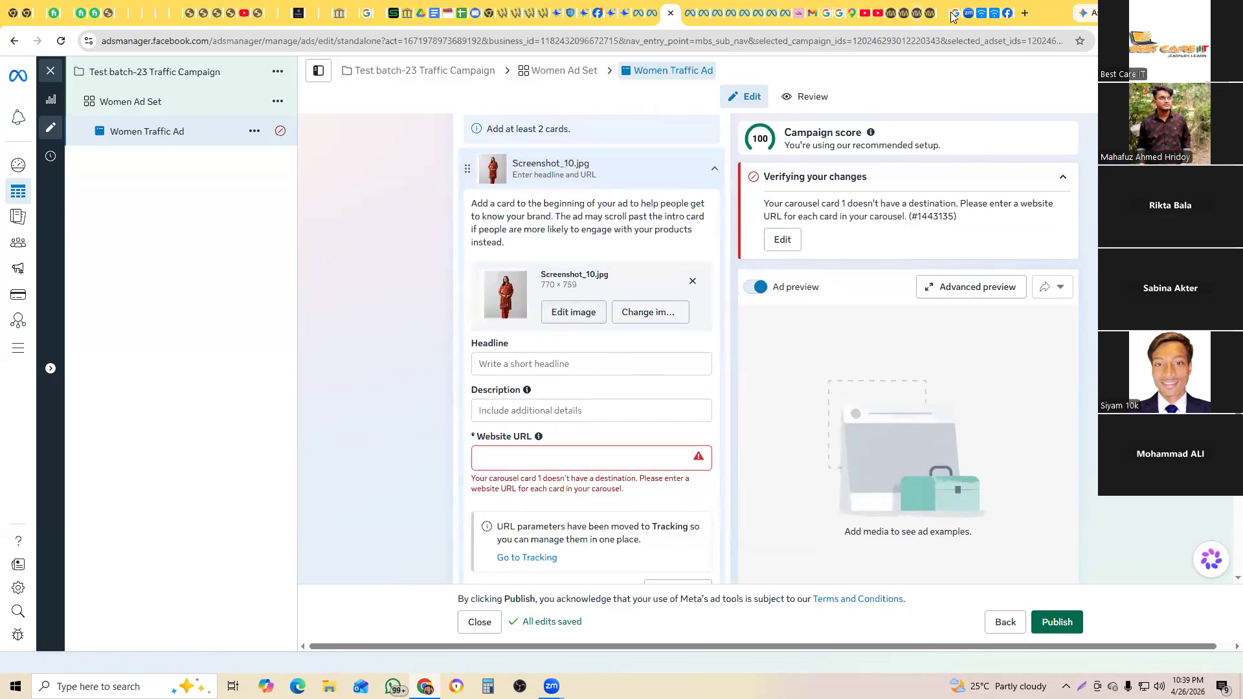
left_click(904, 16)
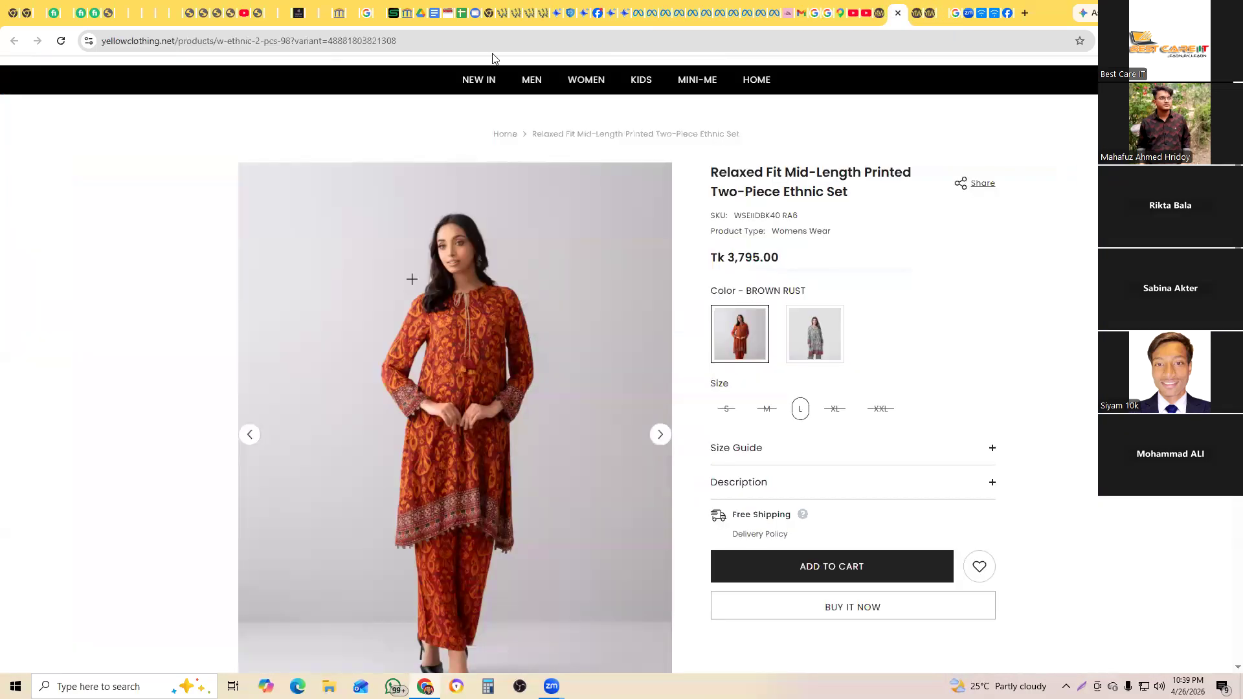
left_click(416, 41)
key("ctrl+c")
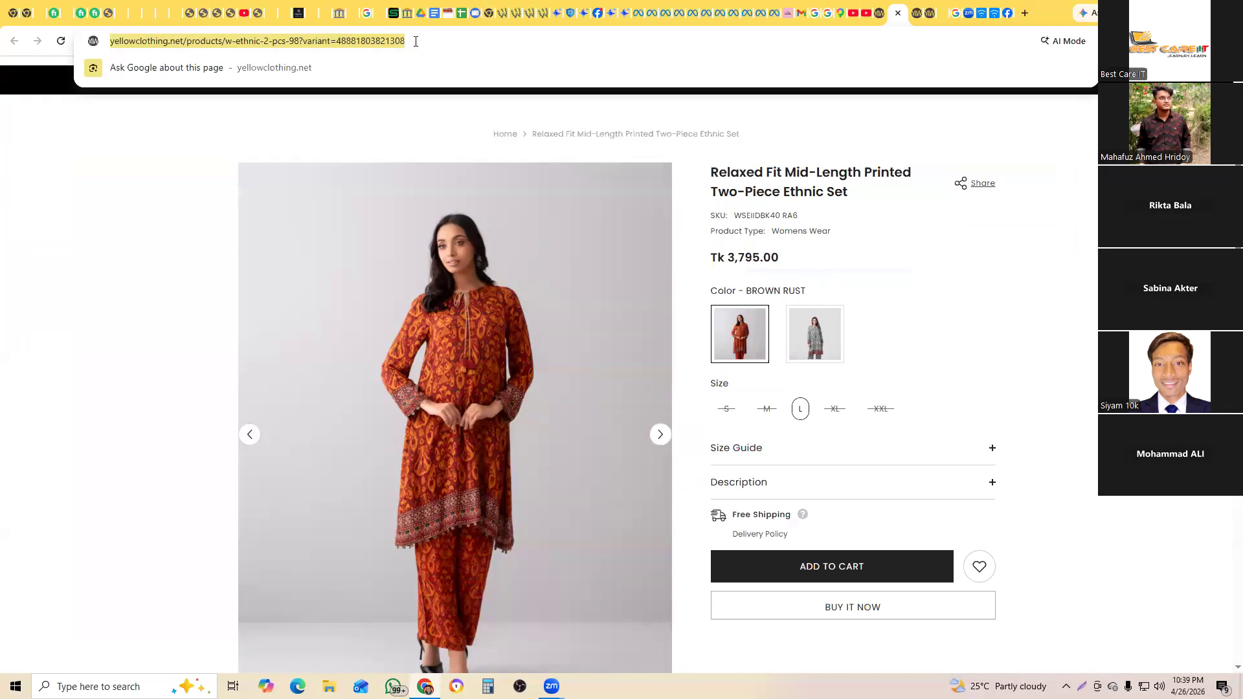
left_click(673, 16)
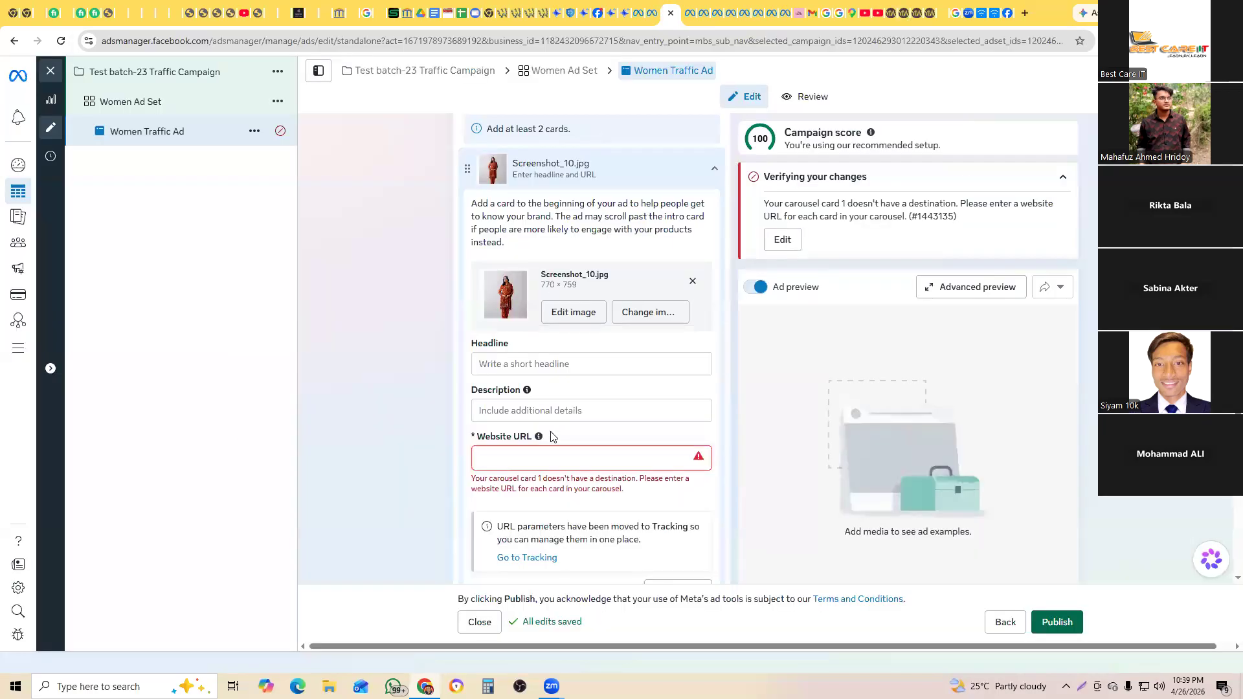
key("ctrl+v")
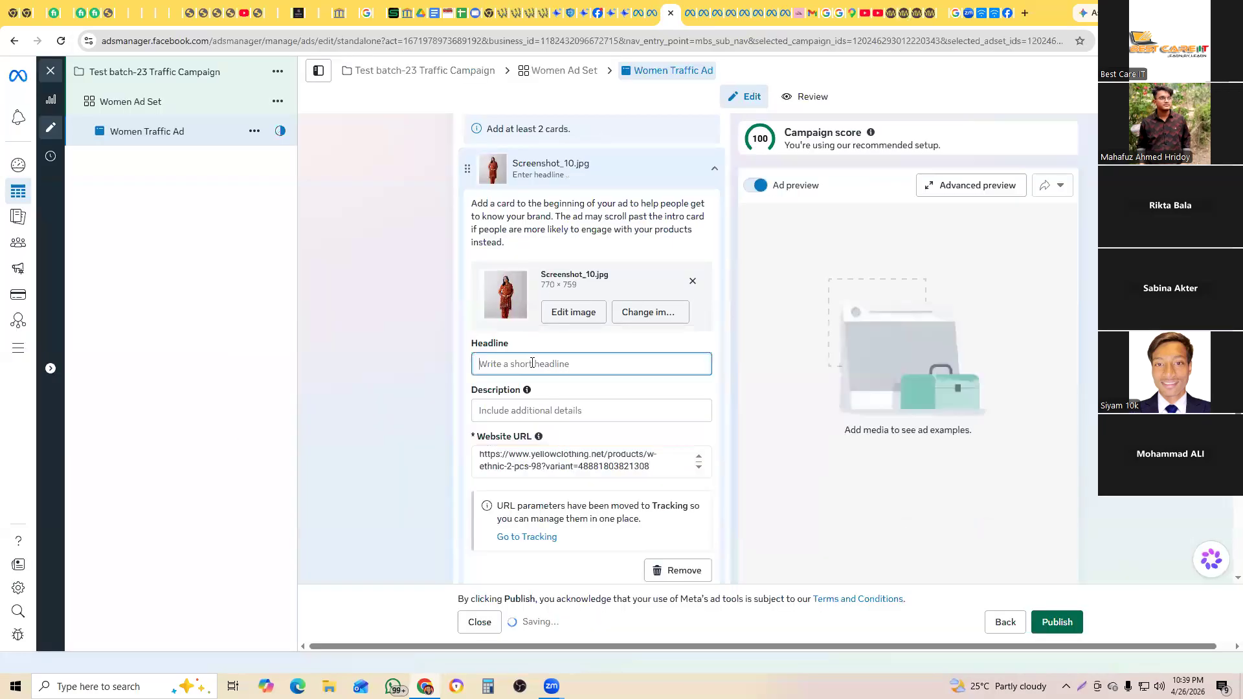
Step: Copy the product title "Relaxed Fit Mid-Length Printed Two-Piece Ethnic Set" from Yellow's site into the first card's headline
left_click(891, 14)
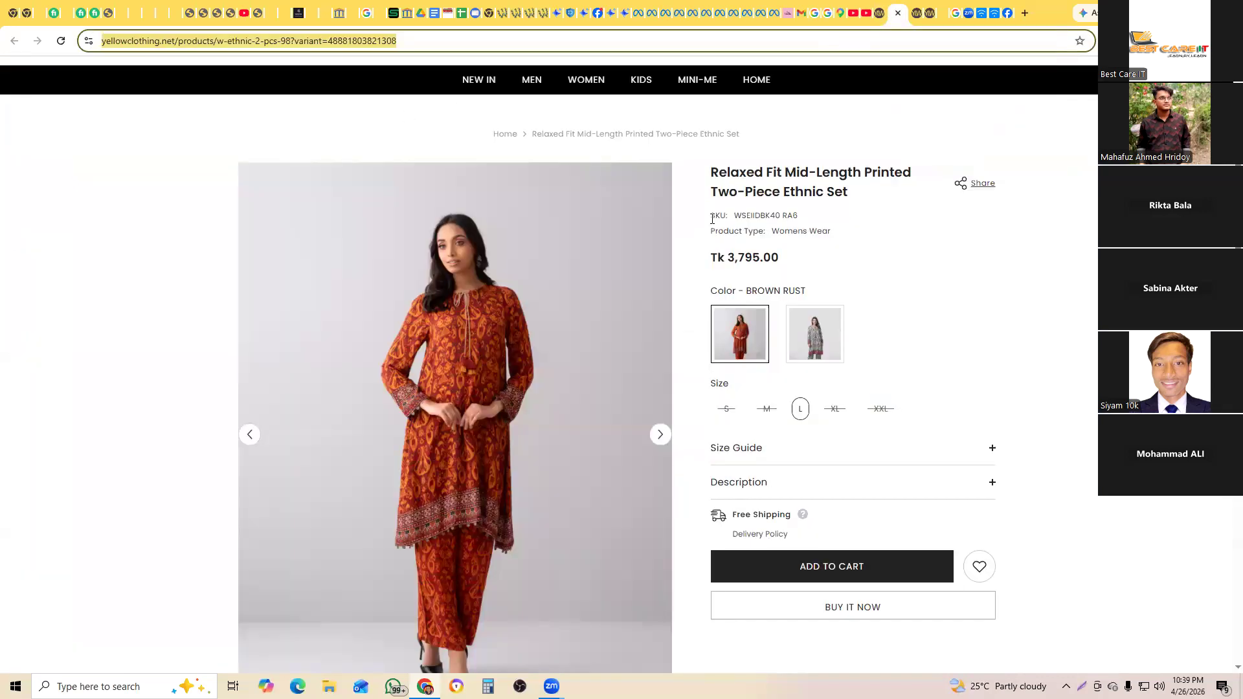
left_click_drag(713, 172, 859, 197)
key("ctrl+c")
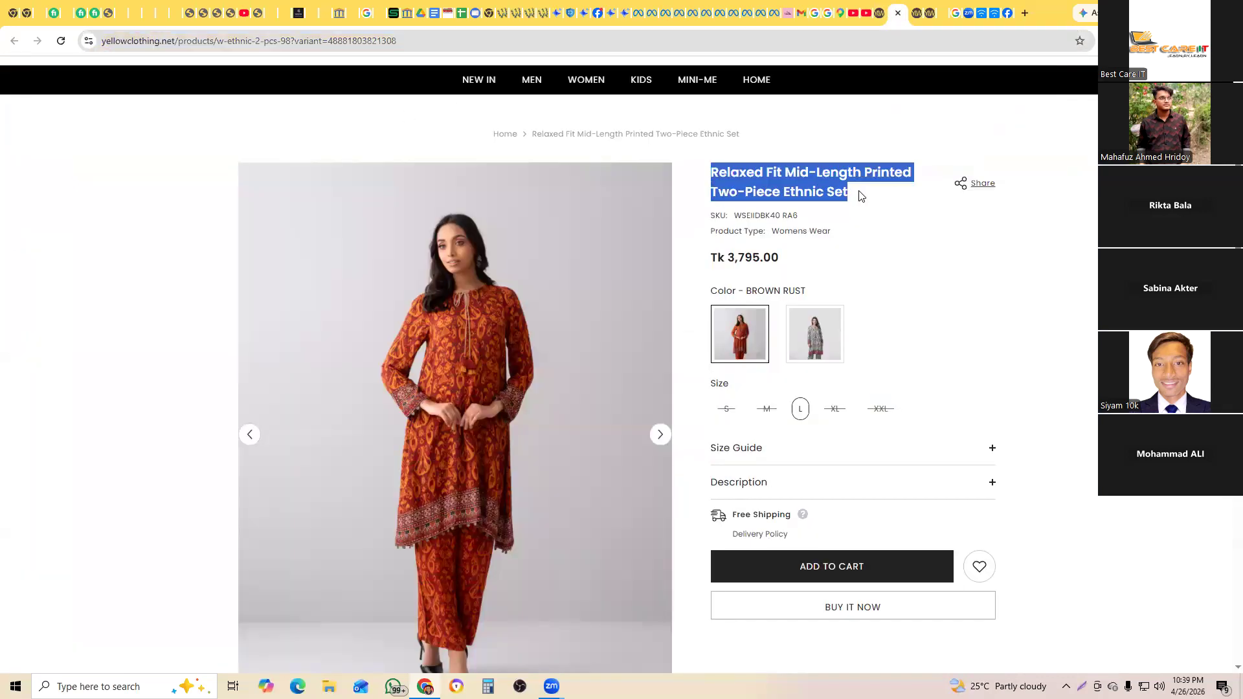
left_click(665, 14)
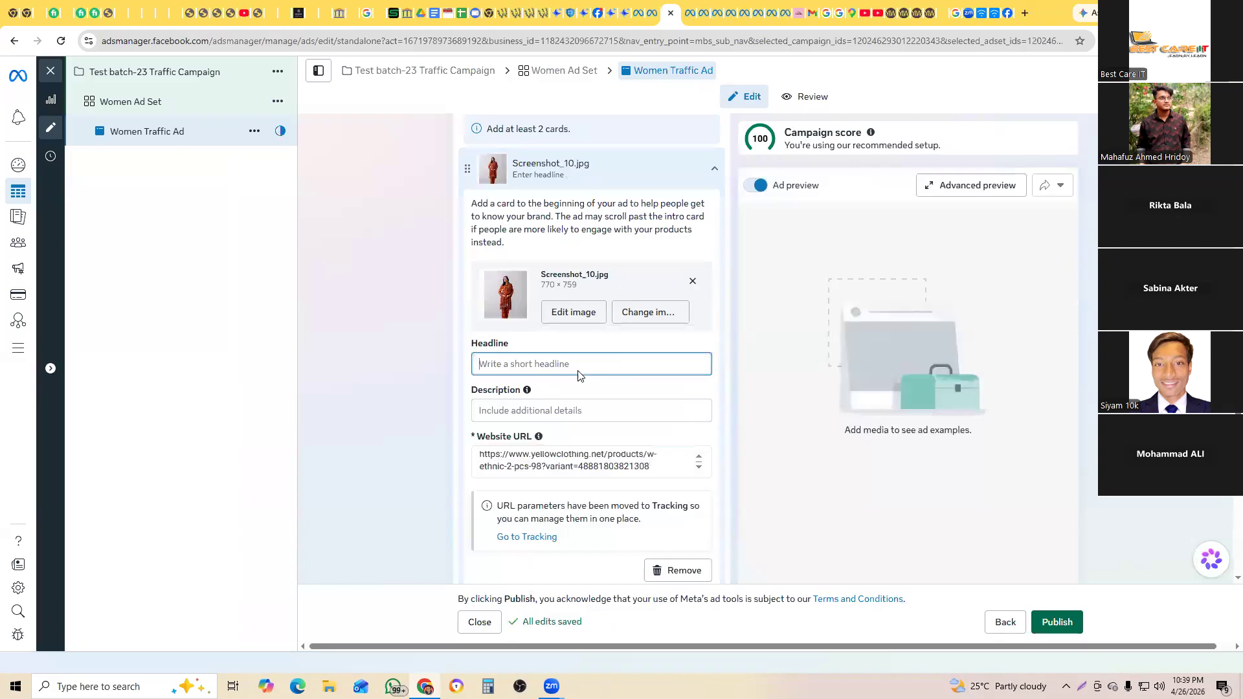
key("ctrl+v")
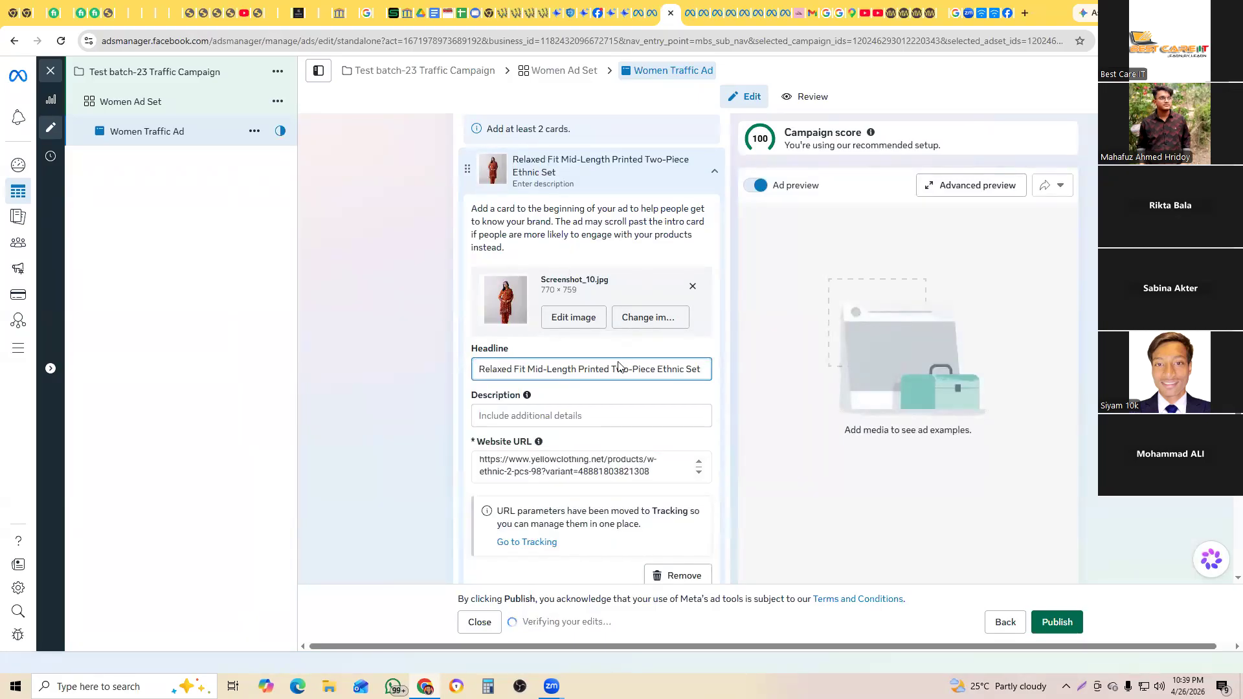
Step: Open the image selection for adding another image card to the carousel
scroll(618, 367, "down", 3)
left_click(519, 430)
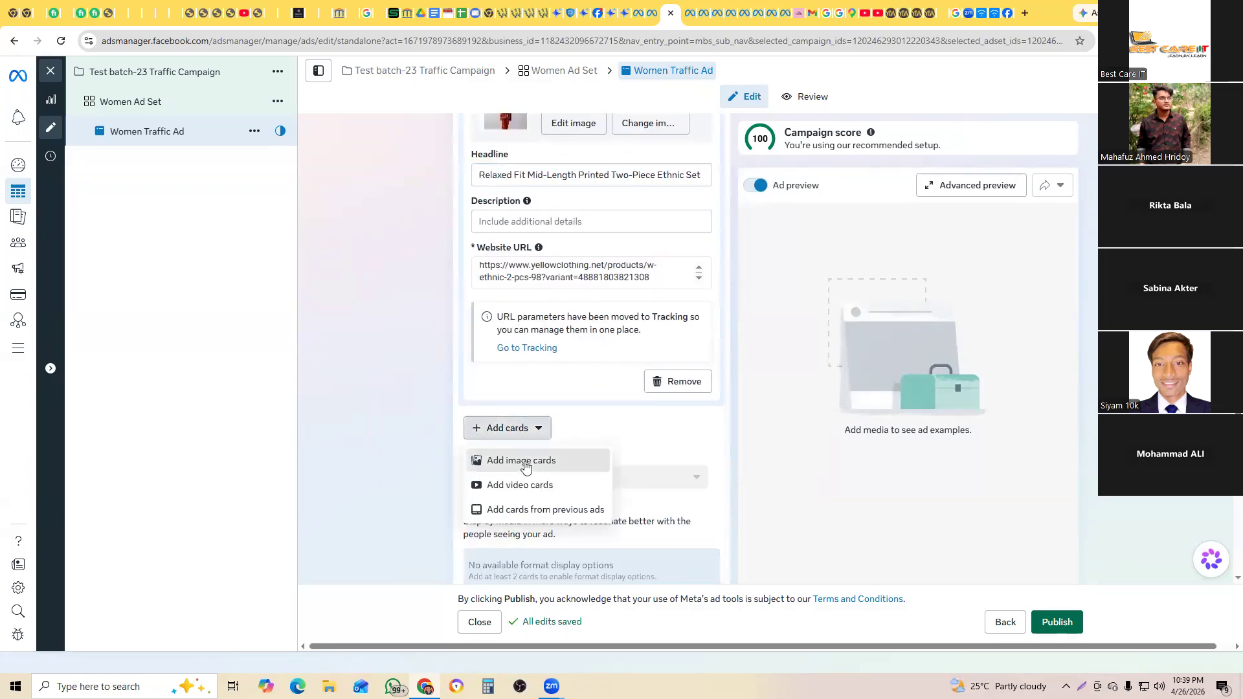
left_click(529, 462)
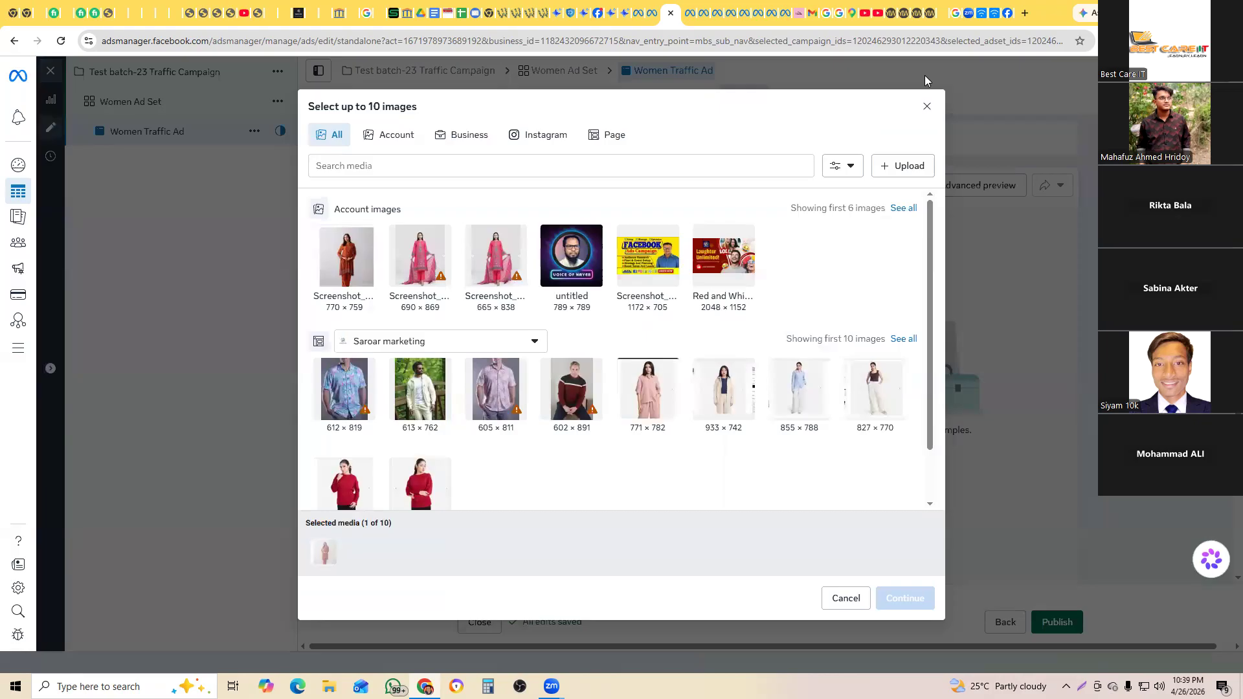
Step: Capture a roughly square screenshot of the Smart Fit Digital Printed Three-Piece Lawn photo on Yellow's site and save it as Screenshot_11
left_click(932, 14)
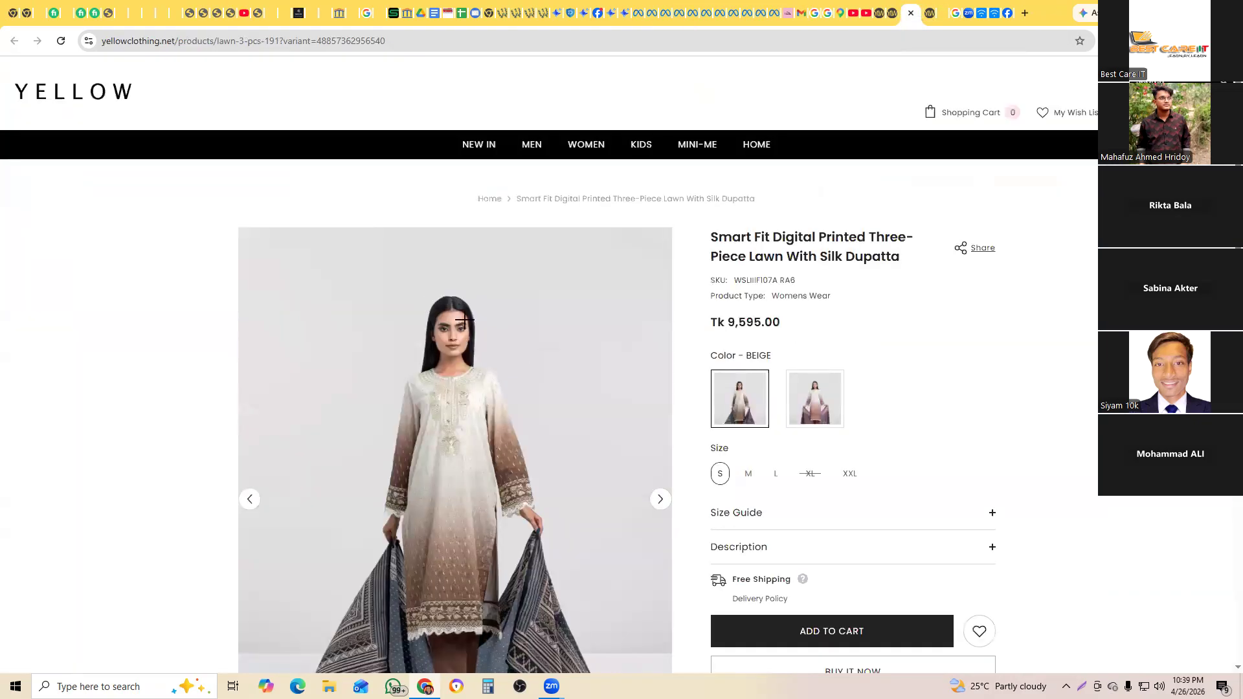
scroll(465, 319, "down", 2)
scroll(465, 319, "down", 2)
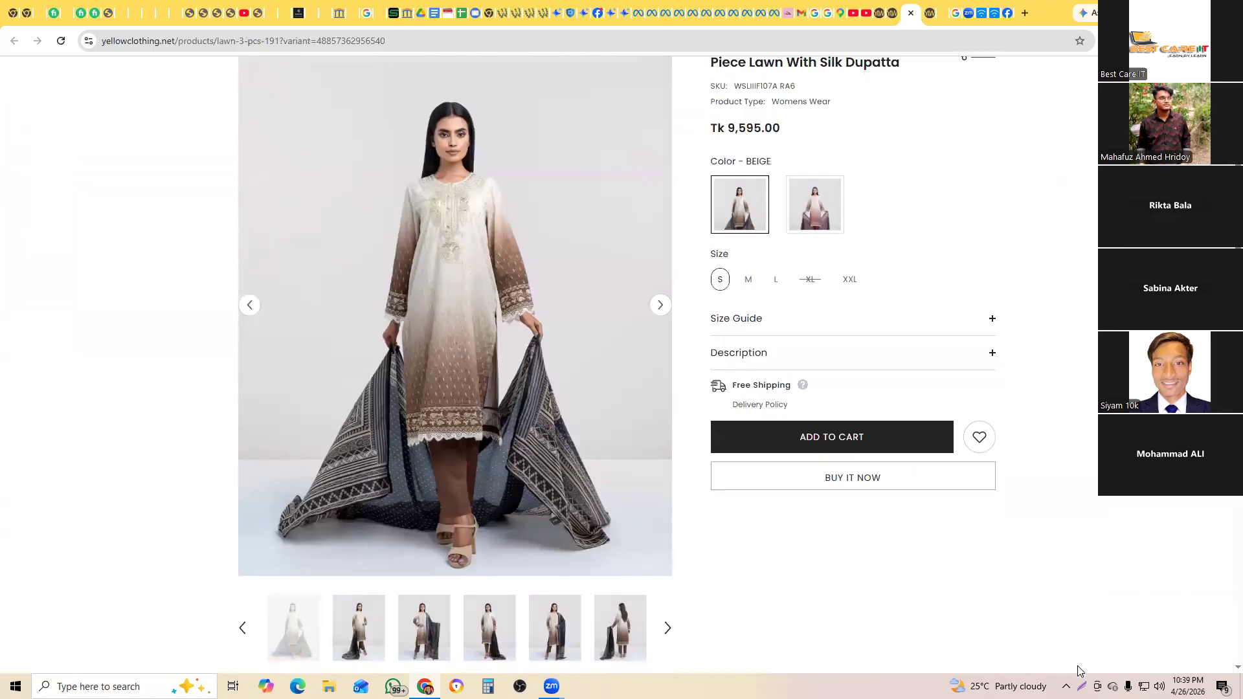
key("Print")
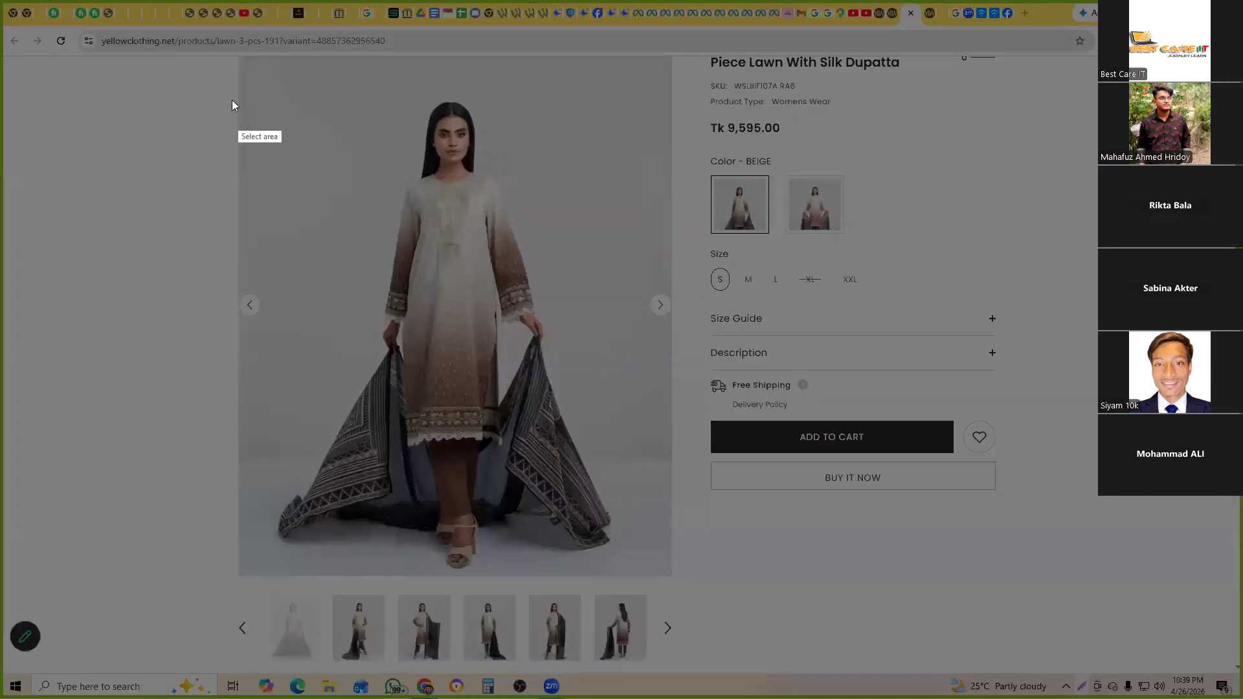
left_click_drag(207, 63, 703, 557)
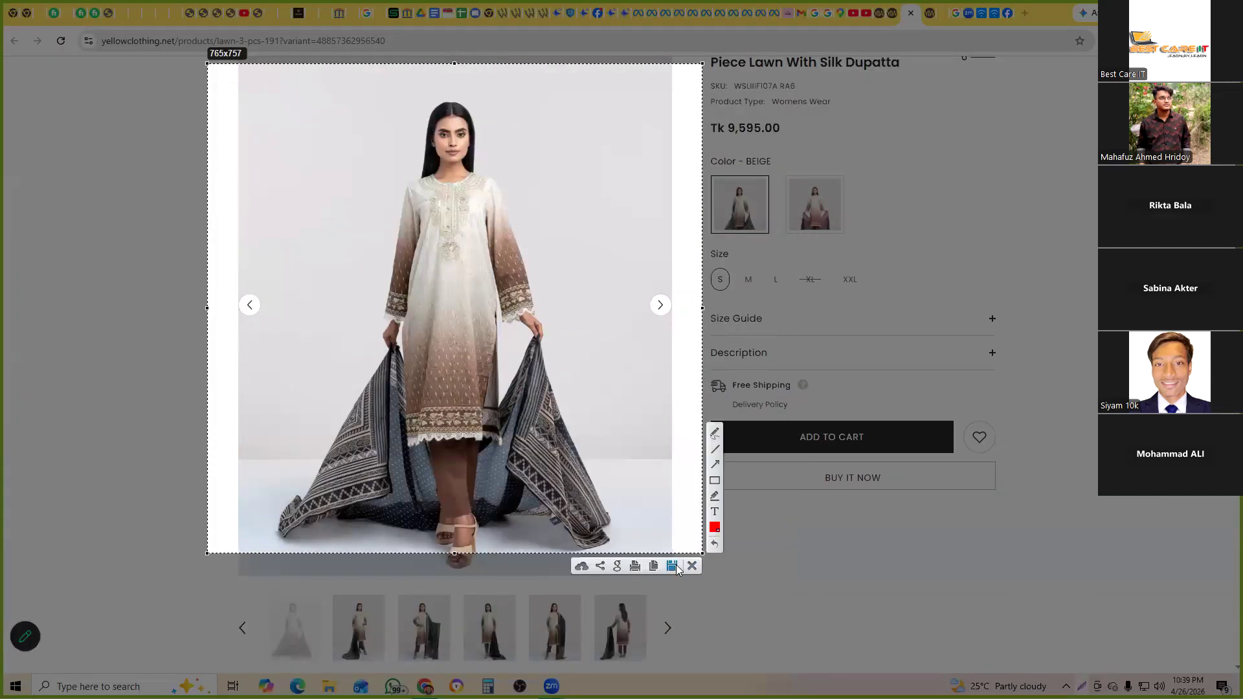
key("ctrl+s")
left_click(334, 241)
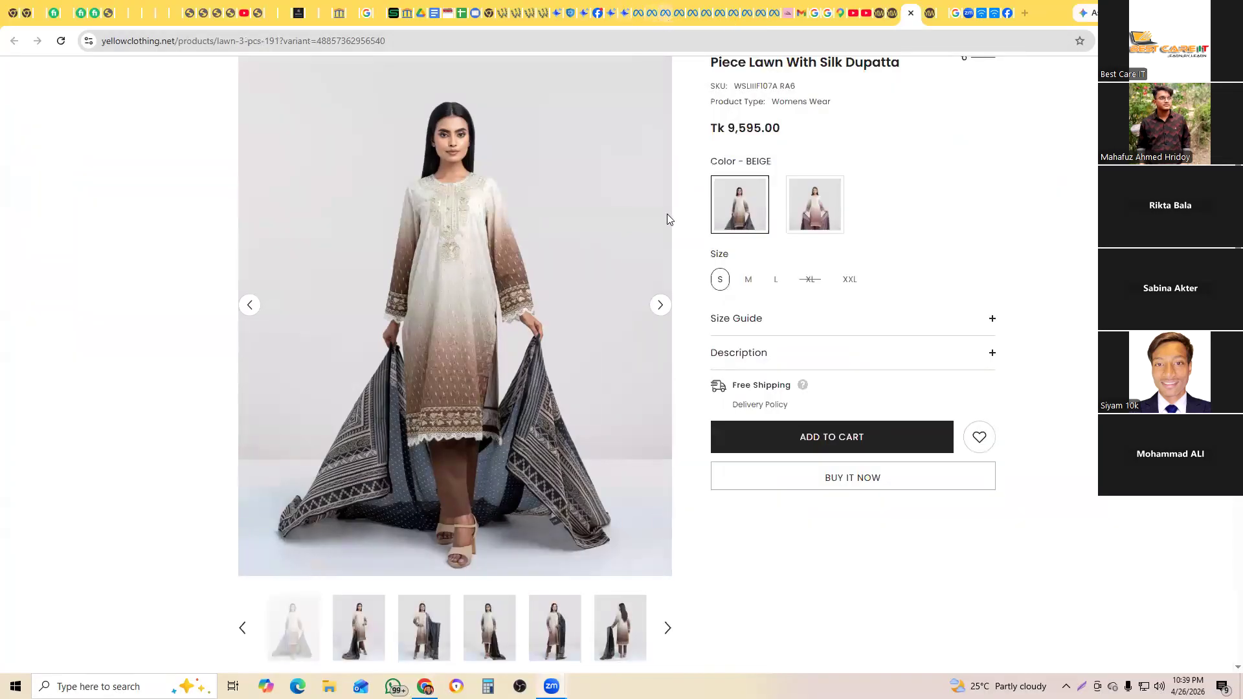
Step: Upload Screenshot_11 in Ads Manager as the second carousel card's image, and return to the three-piece lawn set's product page
left_click(669, 13)
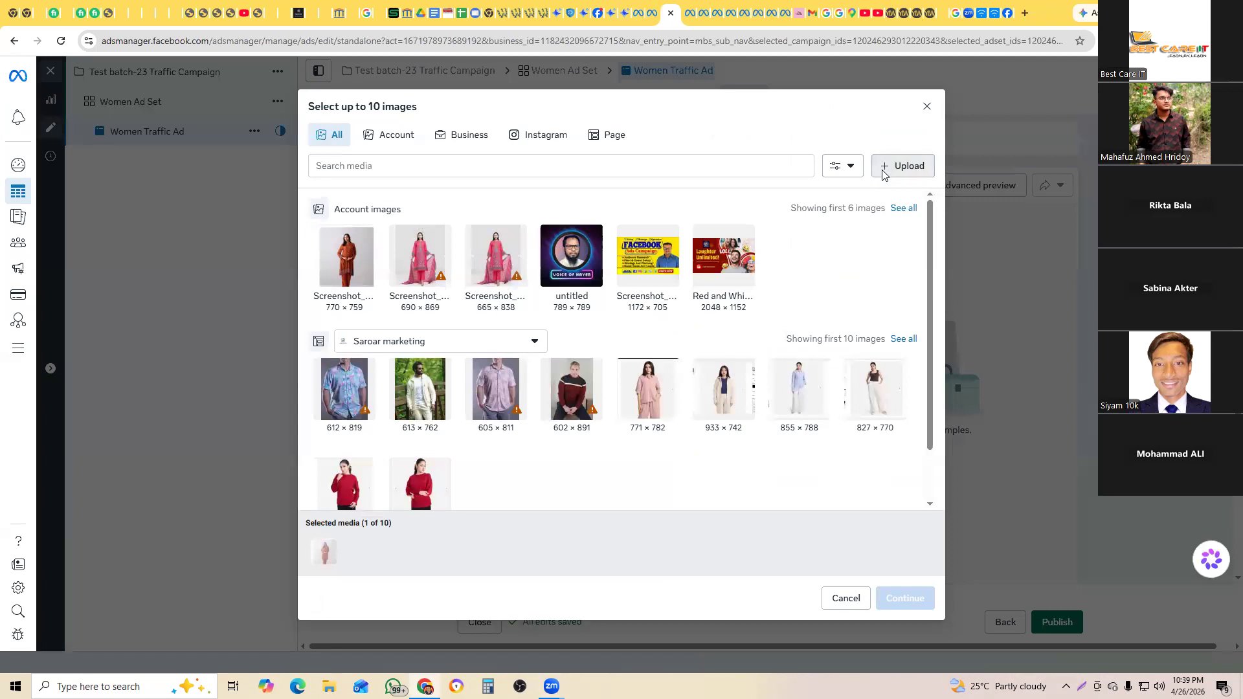
left_click(902, 165)
left_click(415, 315)
left_click(876, 649)
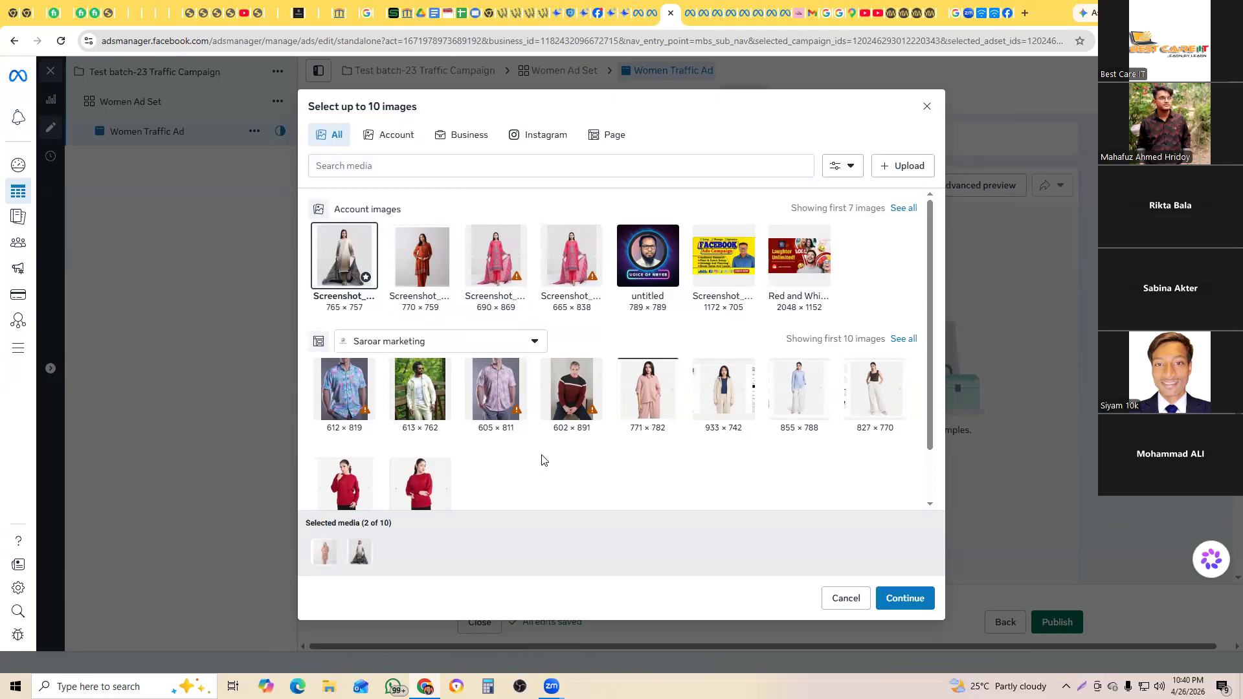
left_click(905, 602)
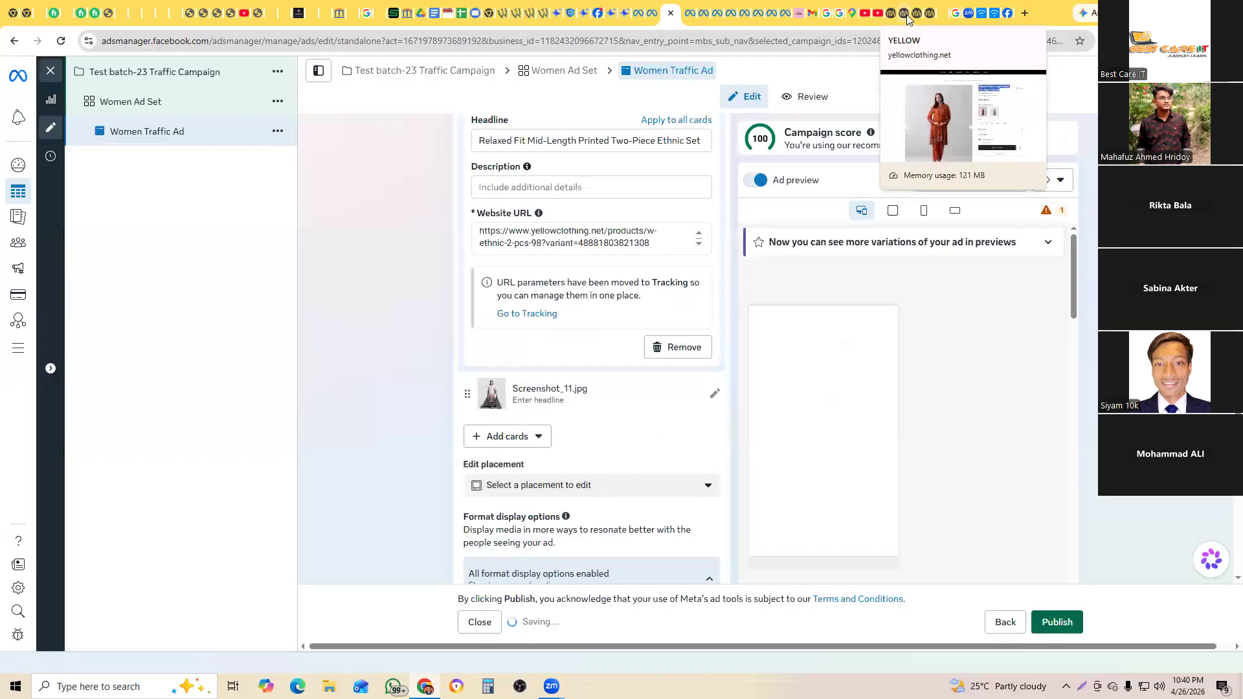
left_click(912, 18)
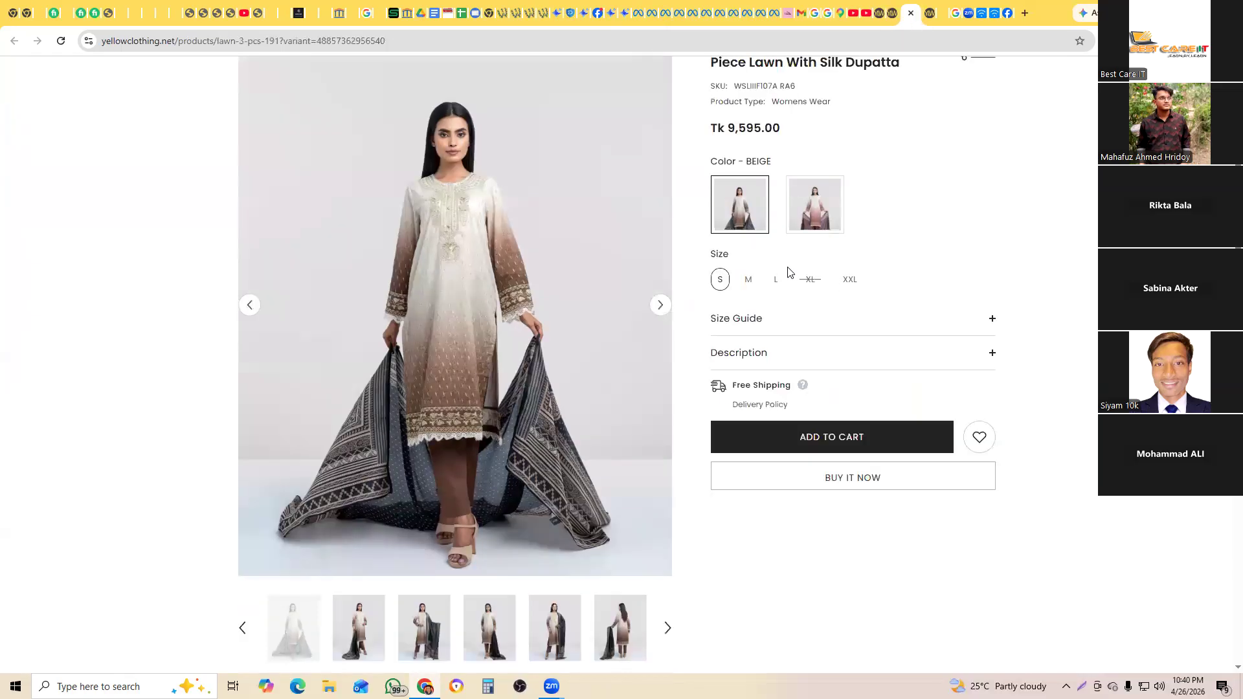
scroll(759, 423, "up", 3)
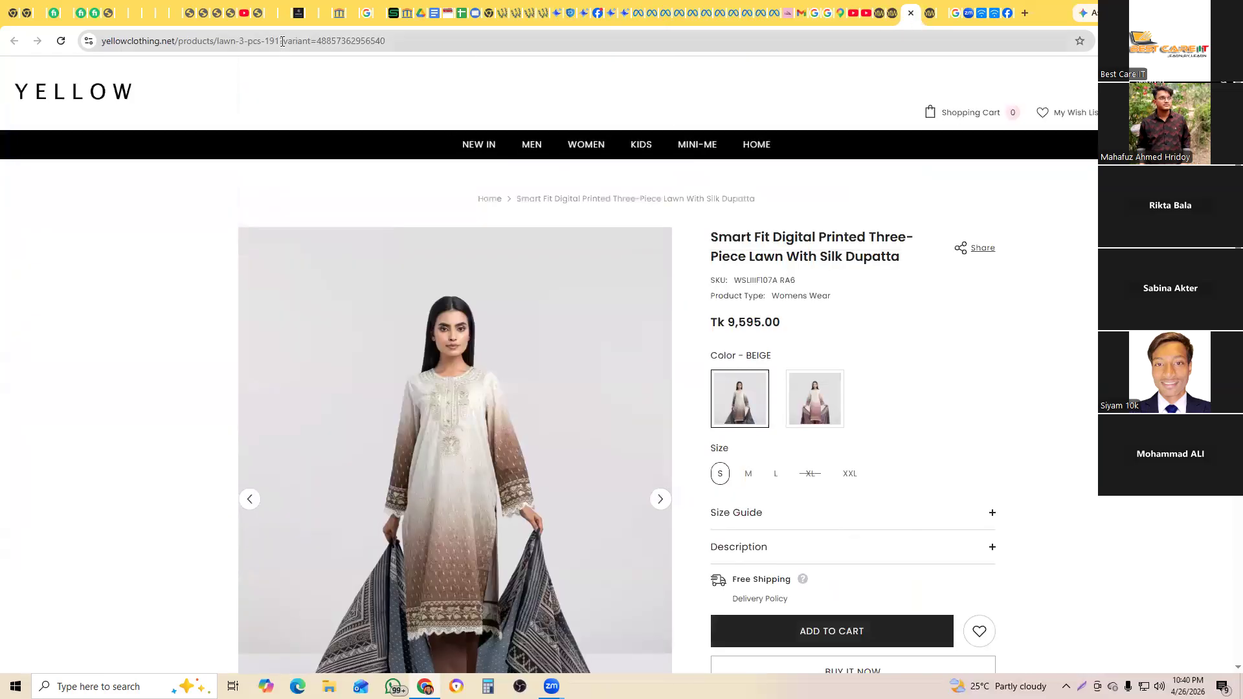
left_click(283, 41)
key("ctrl+c")
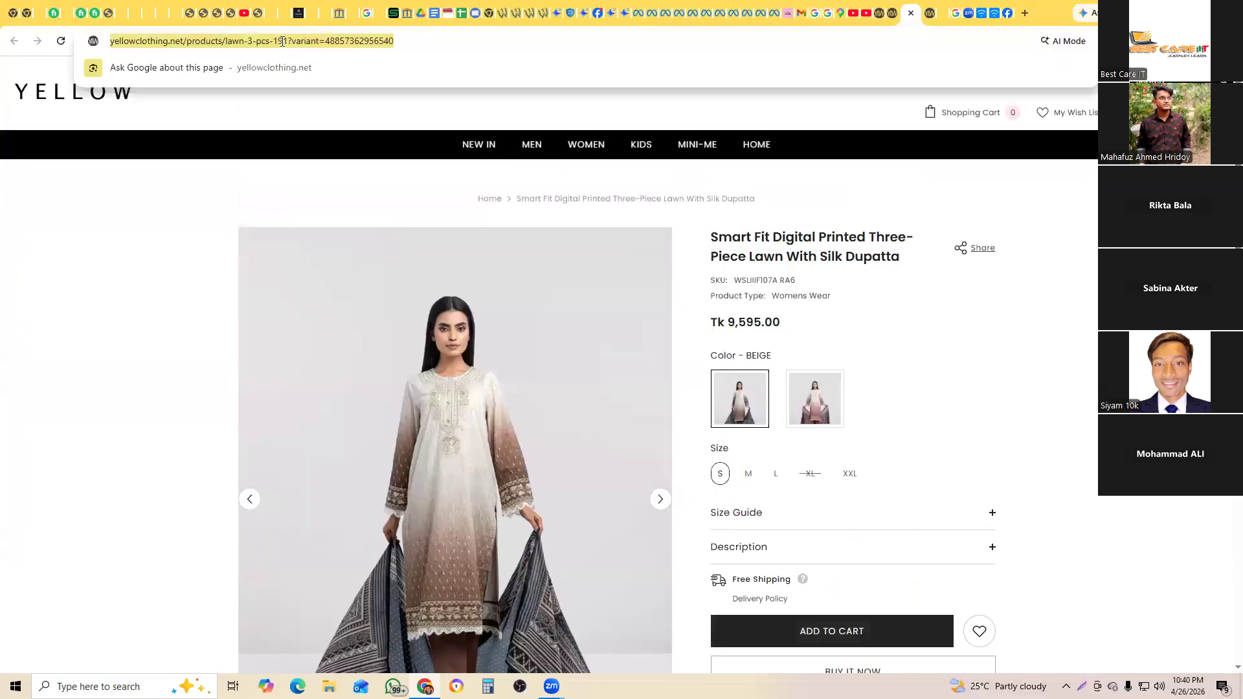
left_click(671, 14)
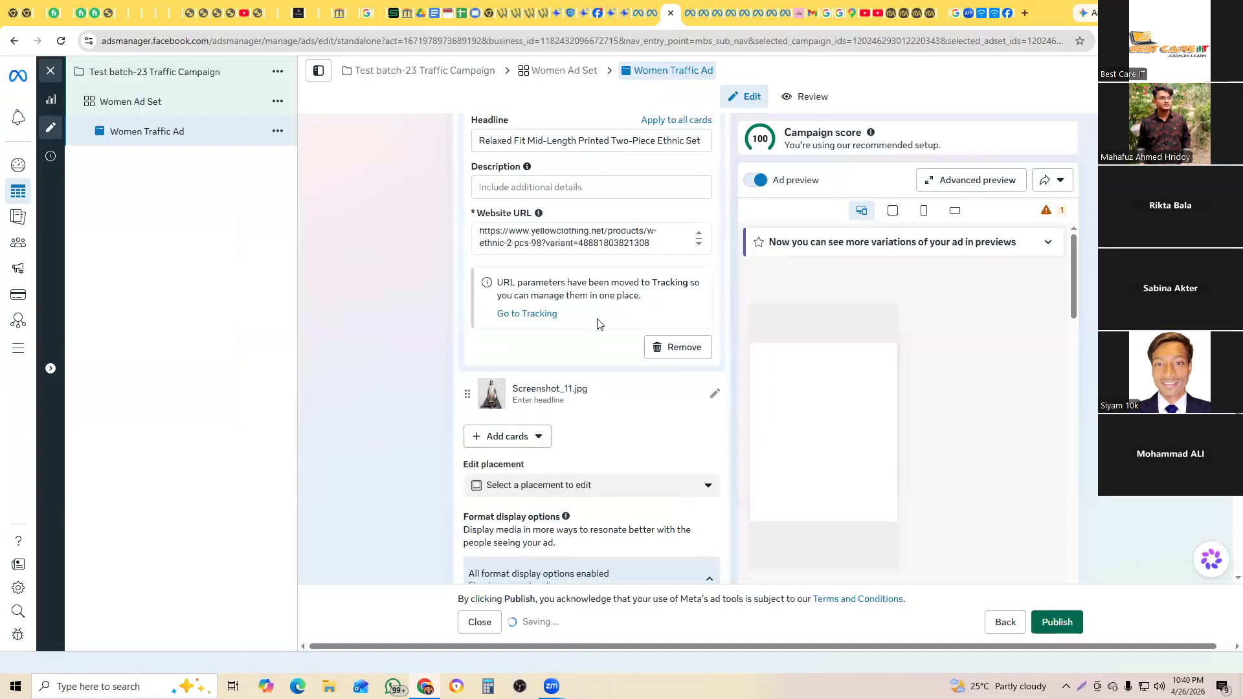
left_click(539, 398)
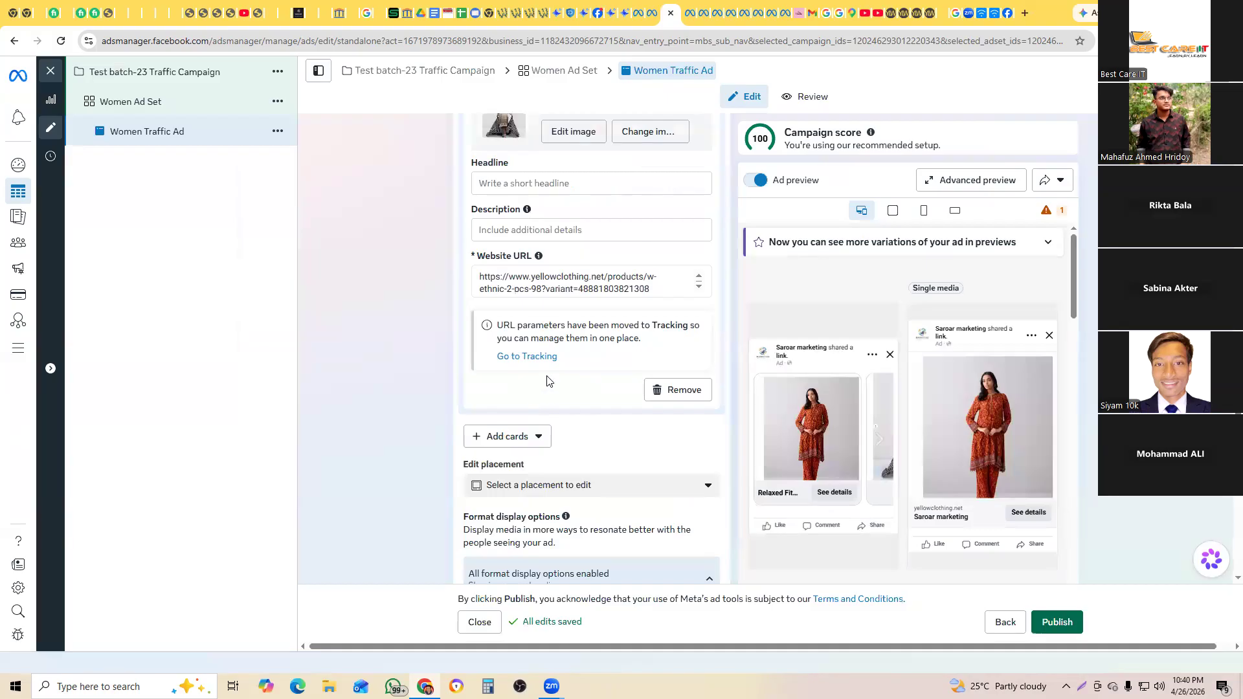
left_click_drag(484, 274, 698, 303)
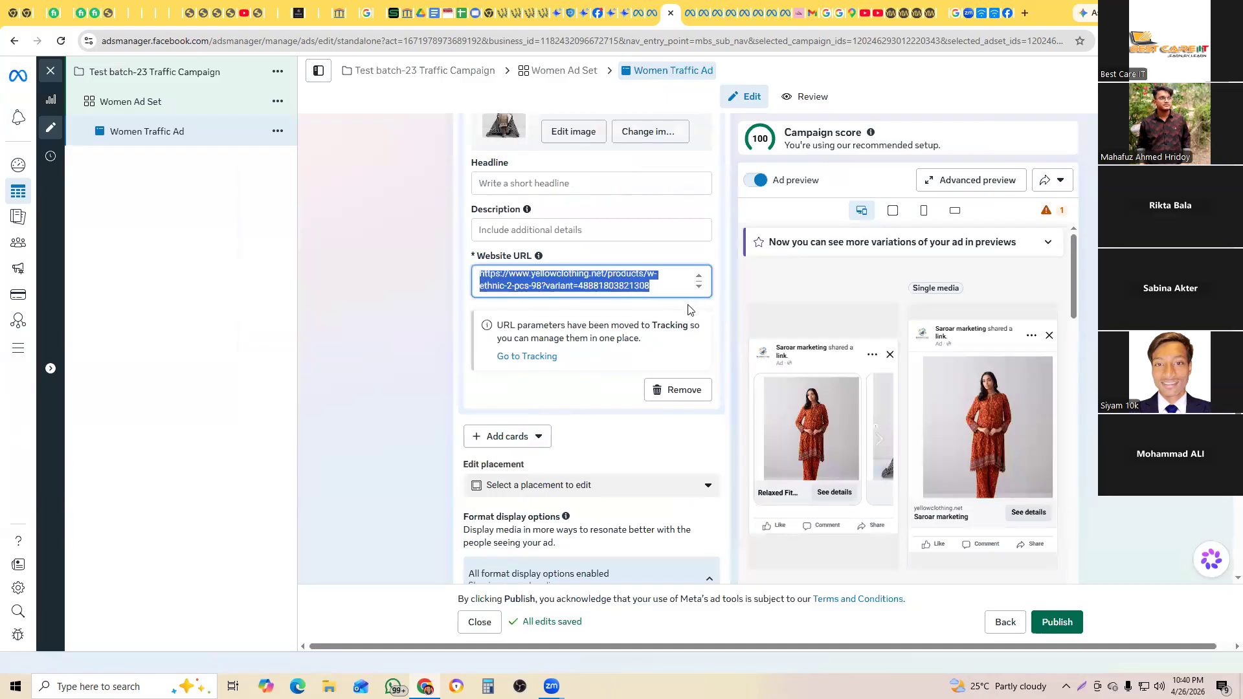
key("BackSpace")
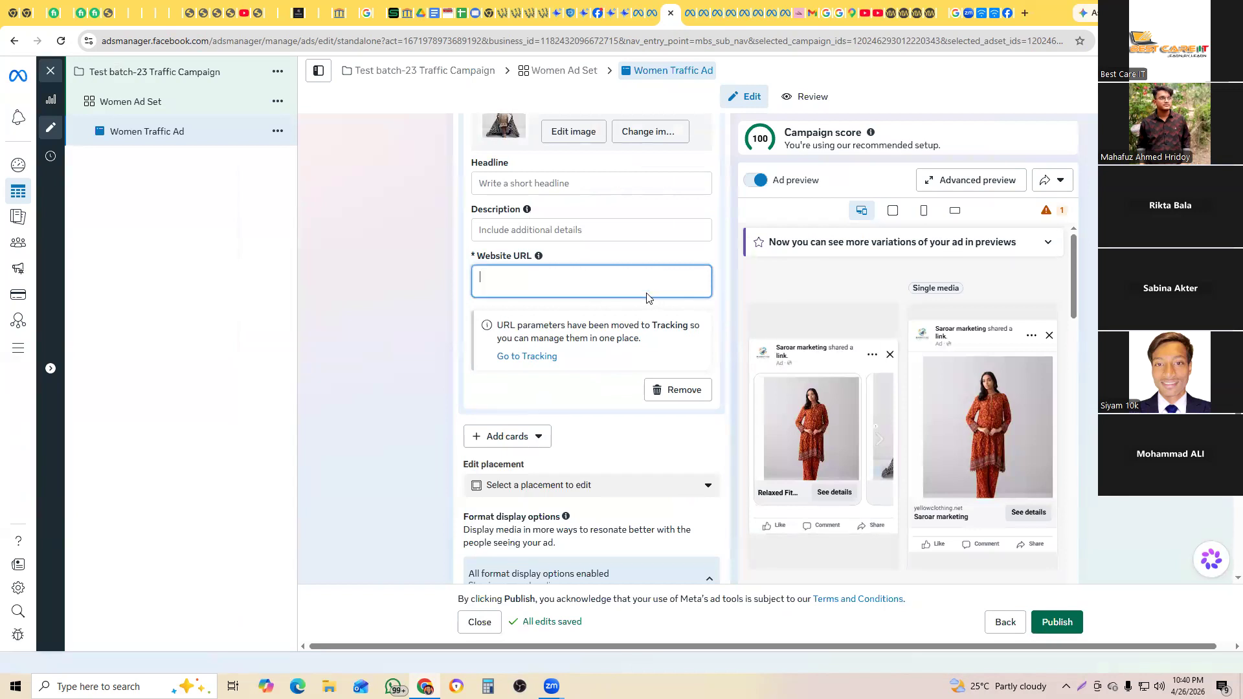
key("ctrl+v")
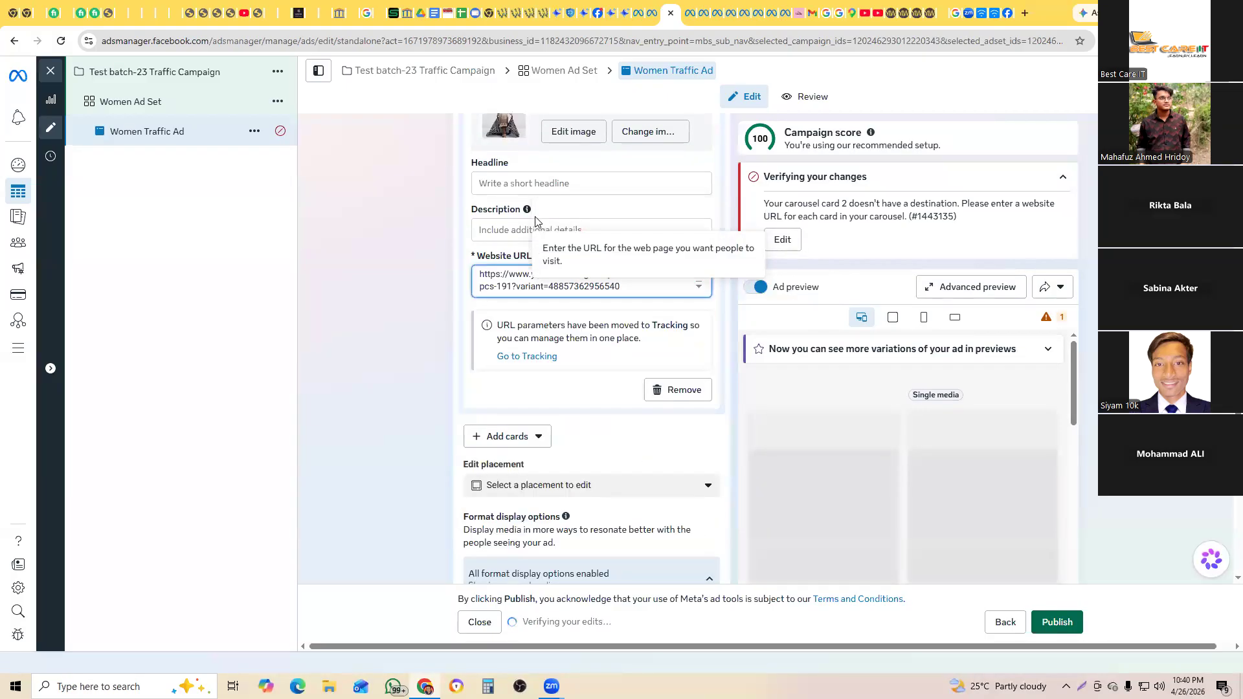
Step: Copy the product title "Smart Fit Digital Printed Three-Piece Lawn with Silk Dupatta" from Yellow's site into the second card's headline
left_click(523, 185)
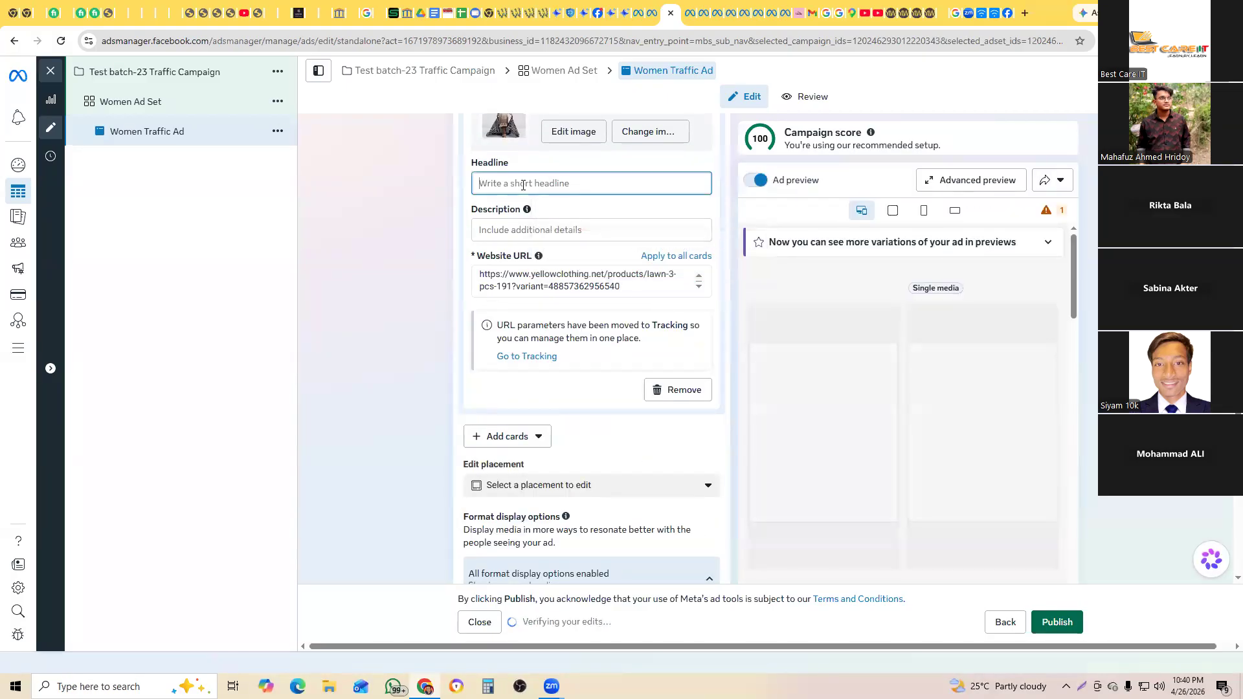
left_click(916, 20)
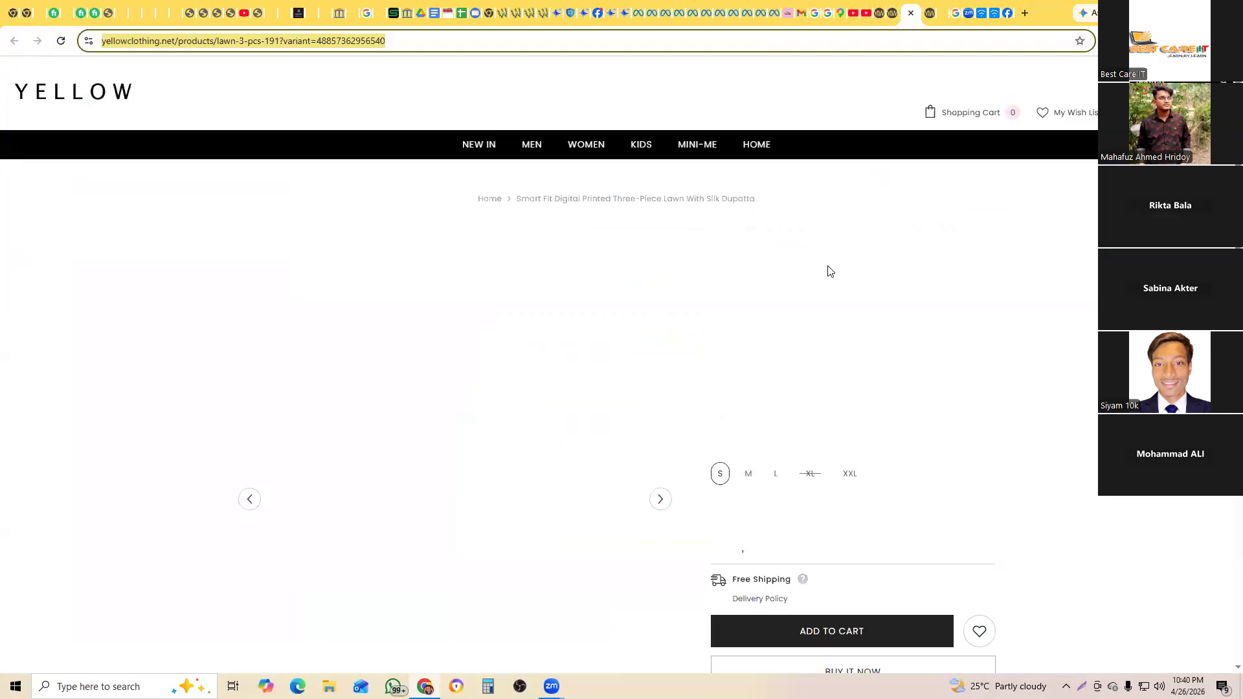
left_click_drag(712, 234, 913, 263)
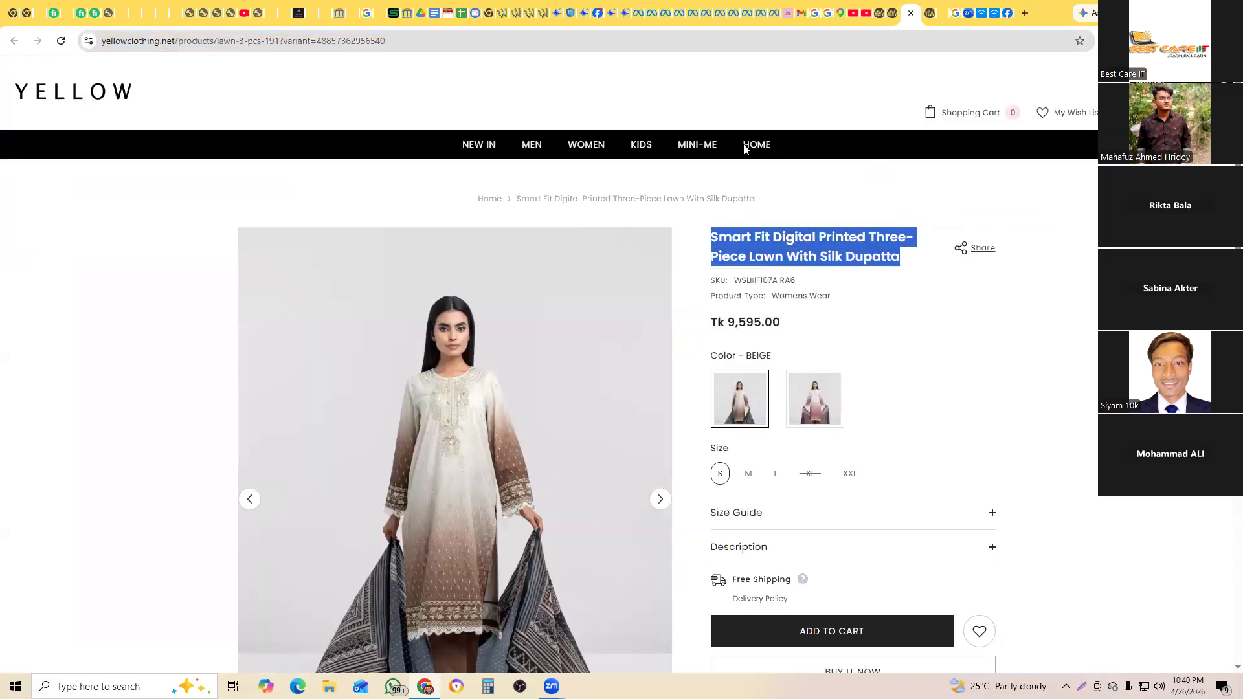
left_click(651, 20)
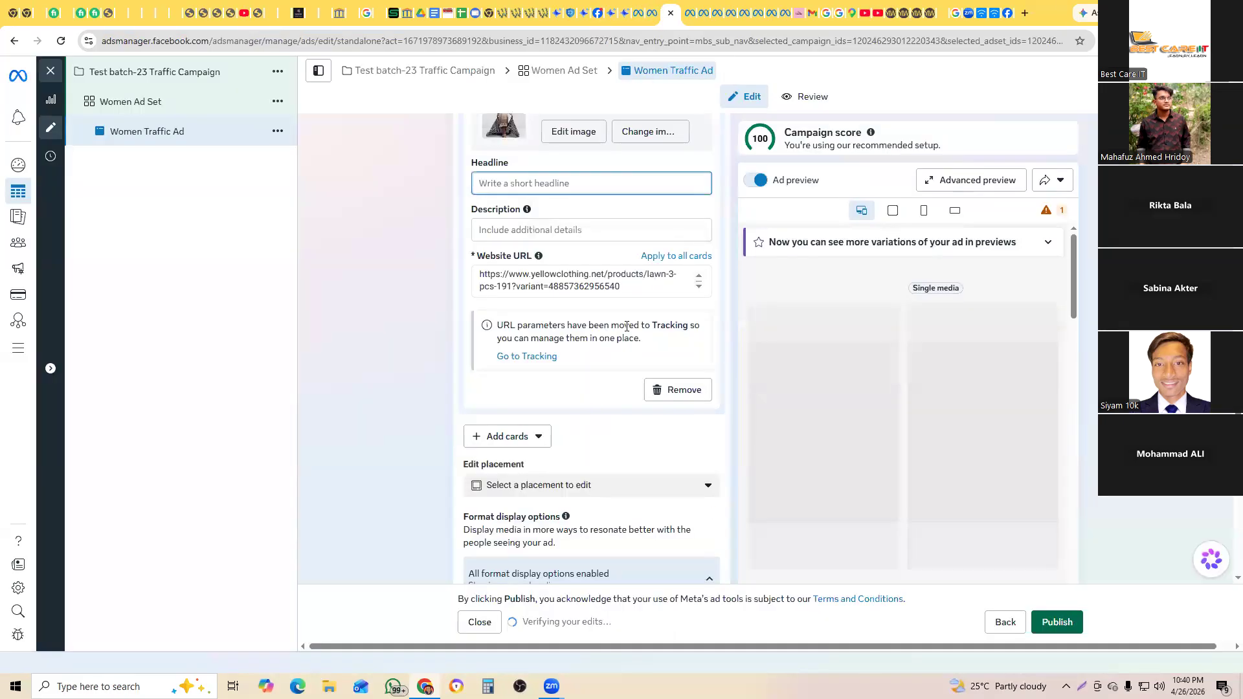
type("Smart Fit Digital Printed Three-Piece Lawn with Silk Dupatta")
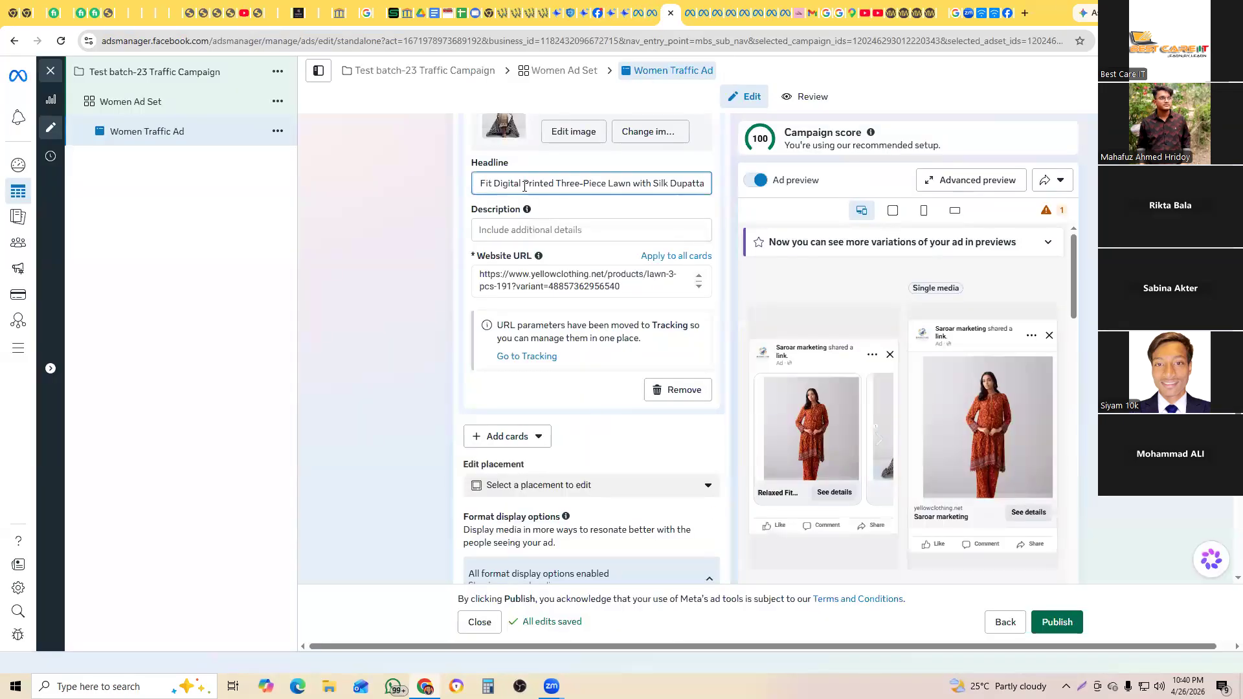
left_click(414, 222)
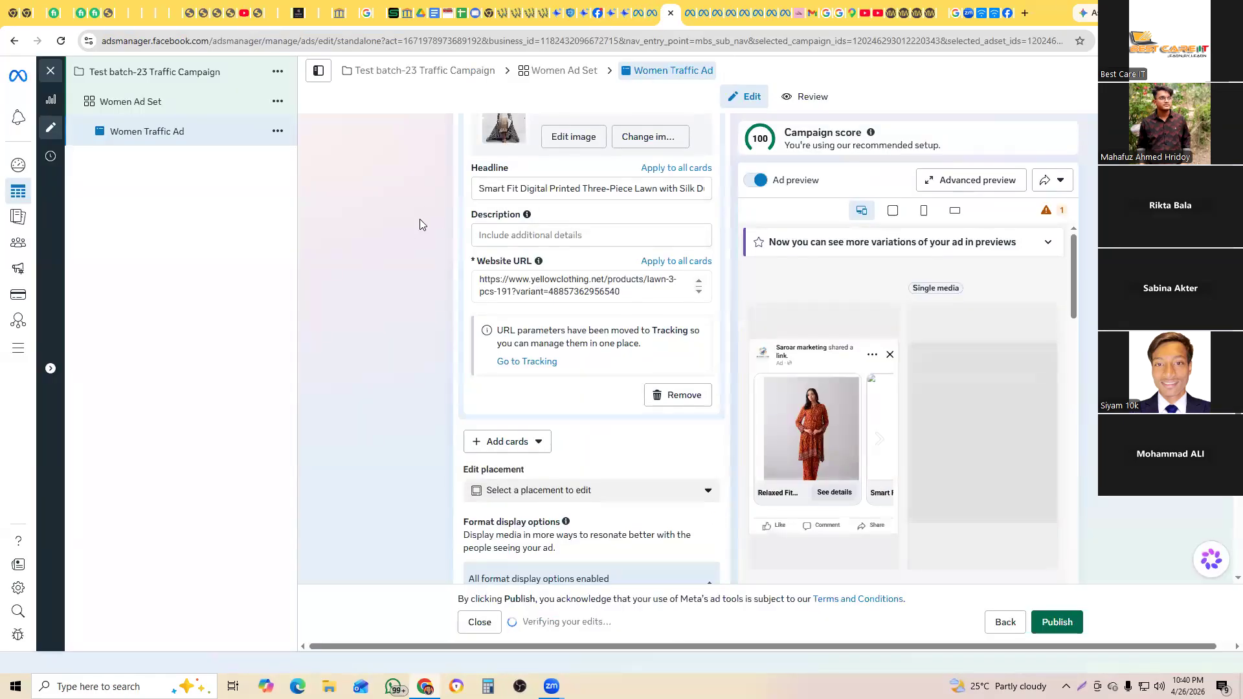
scroll(550, 336, "down", 1)
left_click(532, 377)
left_click(530, 411)
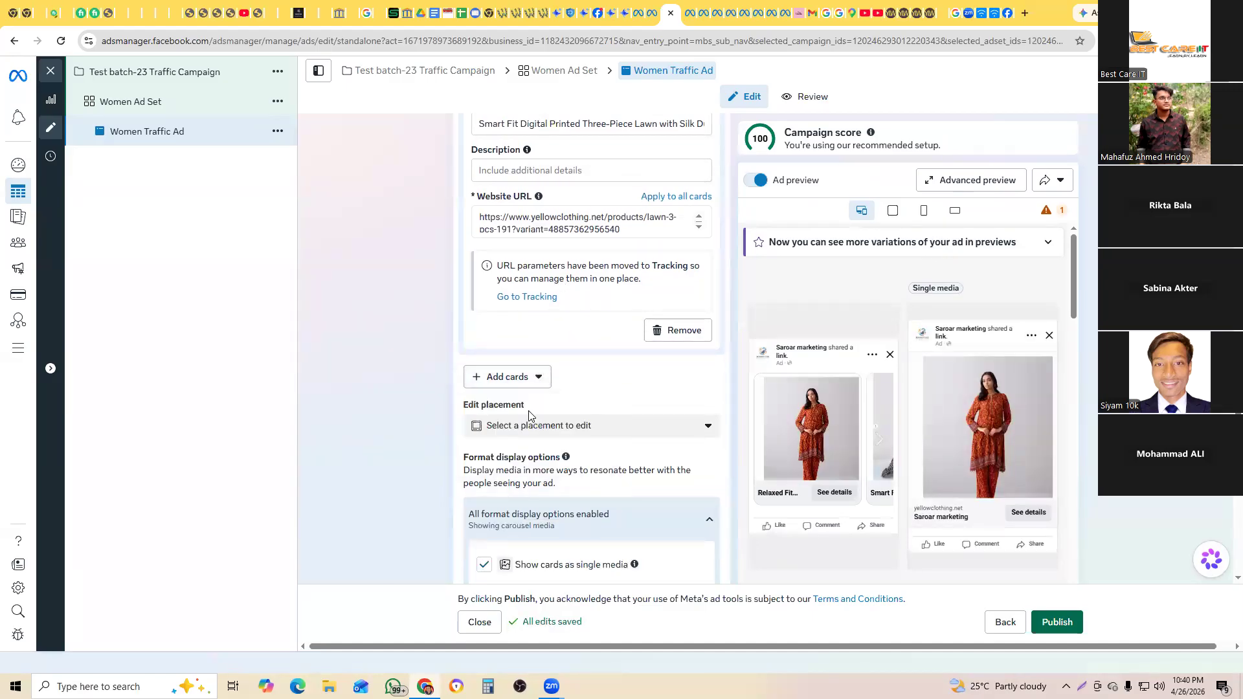
Step: Capture an 814x839 screenshot of the Smart Fit Embroidered Three-Piece Semi-Formal Ethnic Set photo on Yellow's site and save it as Screenshot_12
left_click(928, 14)
scroll(957, 563, "down", 2)
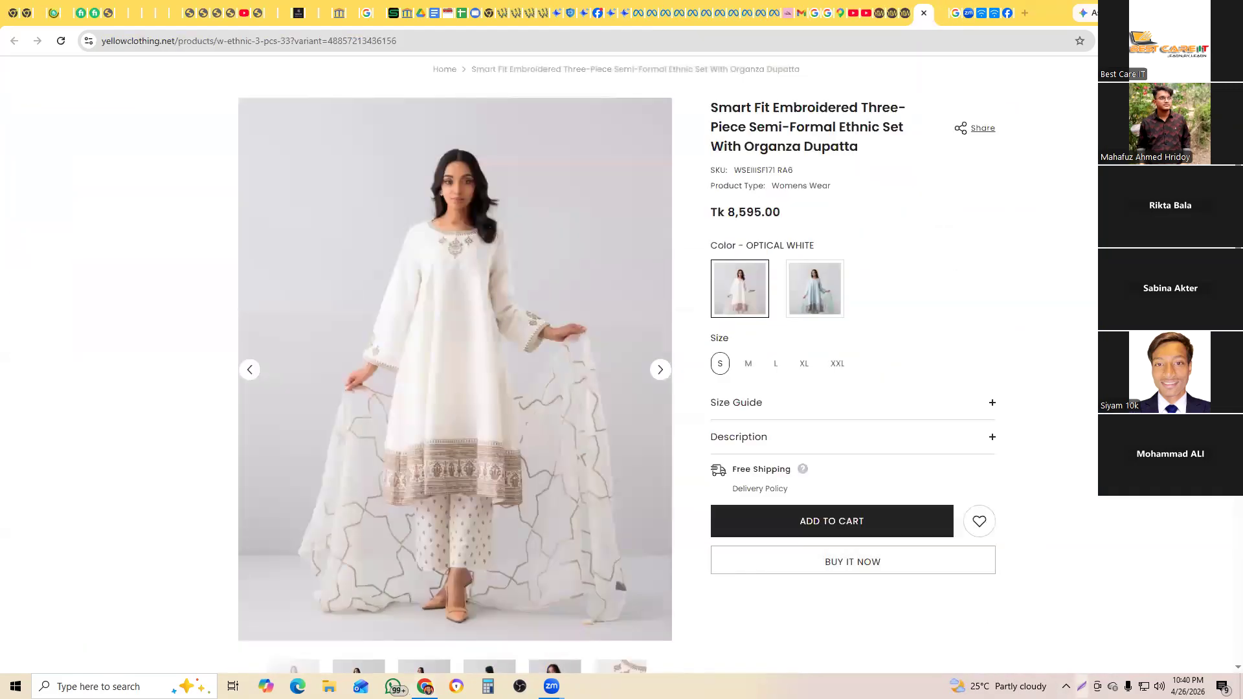
key("Print")
mouse_move(177, 84)
left_mouse_down()
mouse_move(352, 234)
mouse_move(726, 614)
mouse_move(704, 626)
left_mouse_up()
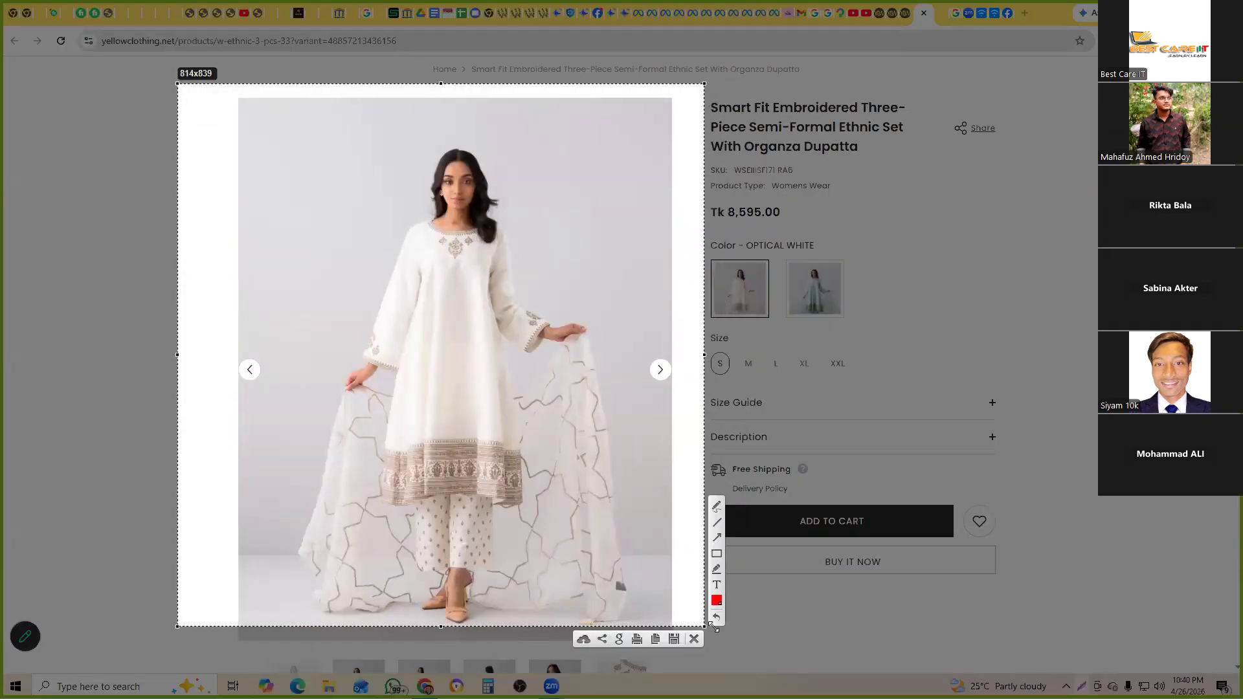
left_click(675, 639)
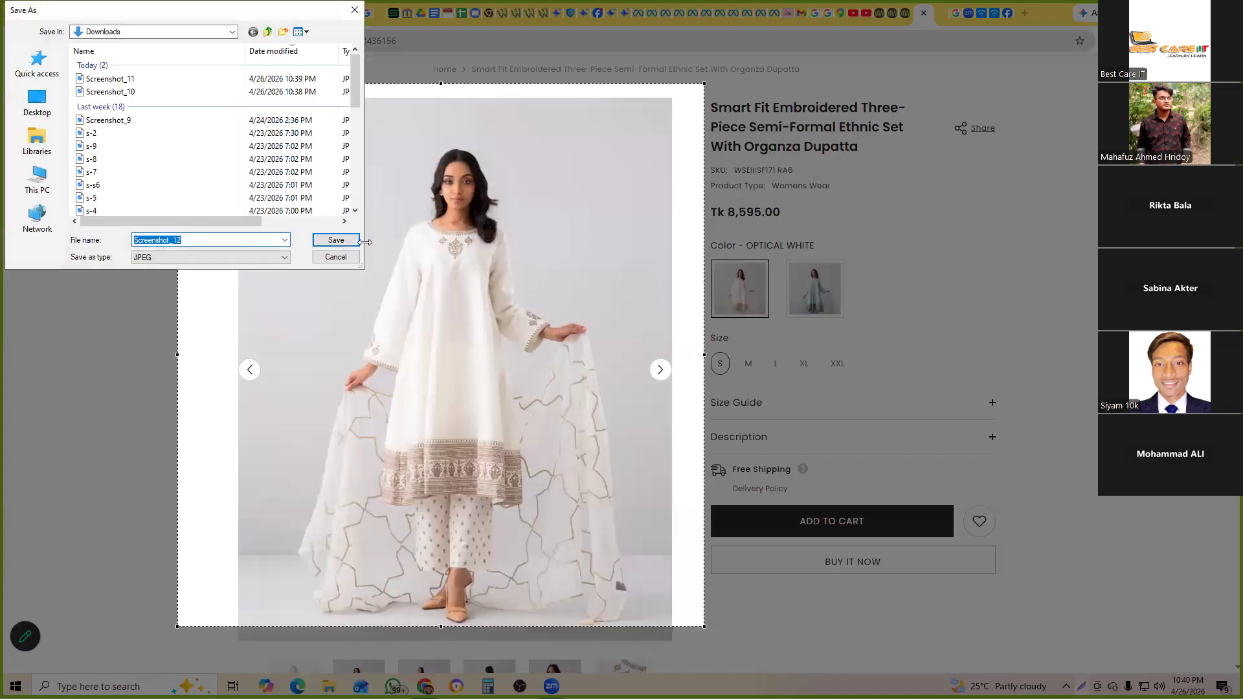
key("Return")
Step: Return to Ads Manager and upload Screenshot_12 from Downloads through the image selection for another carousel image card
left_click(668, 13)
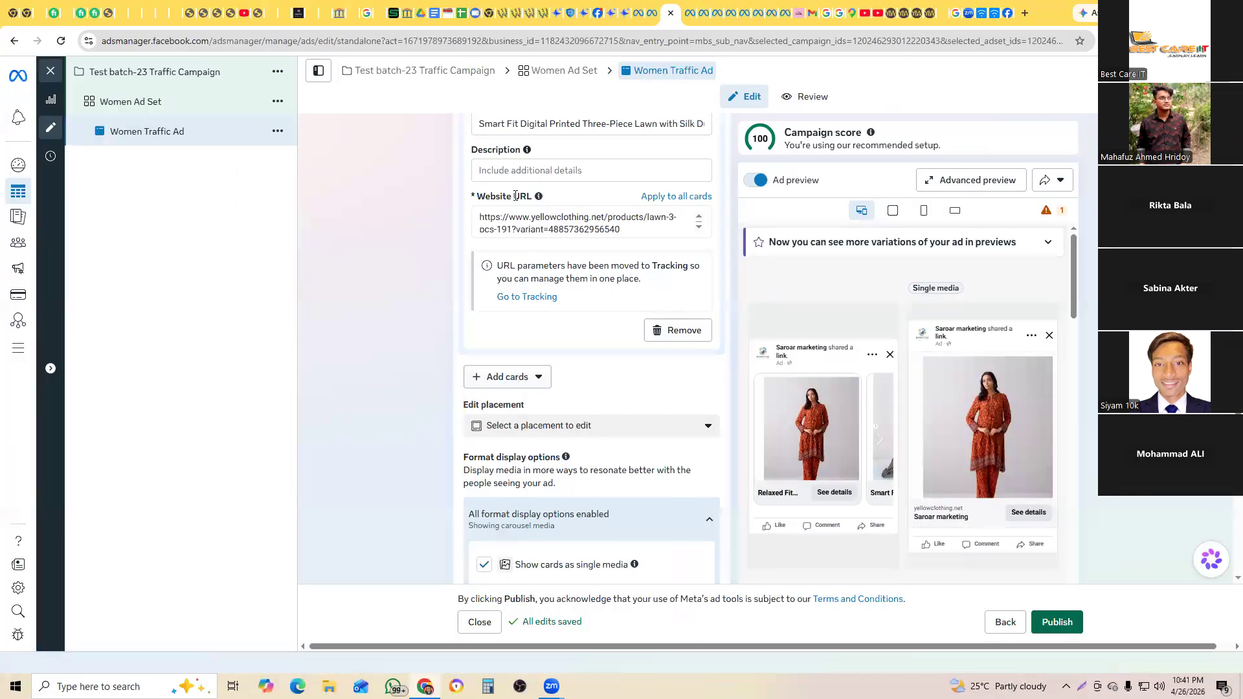
left_click(524, 382)
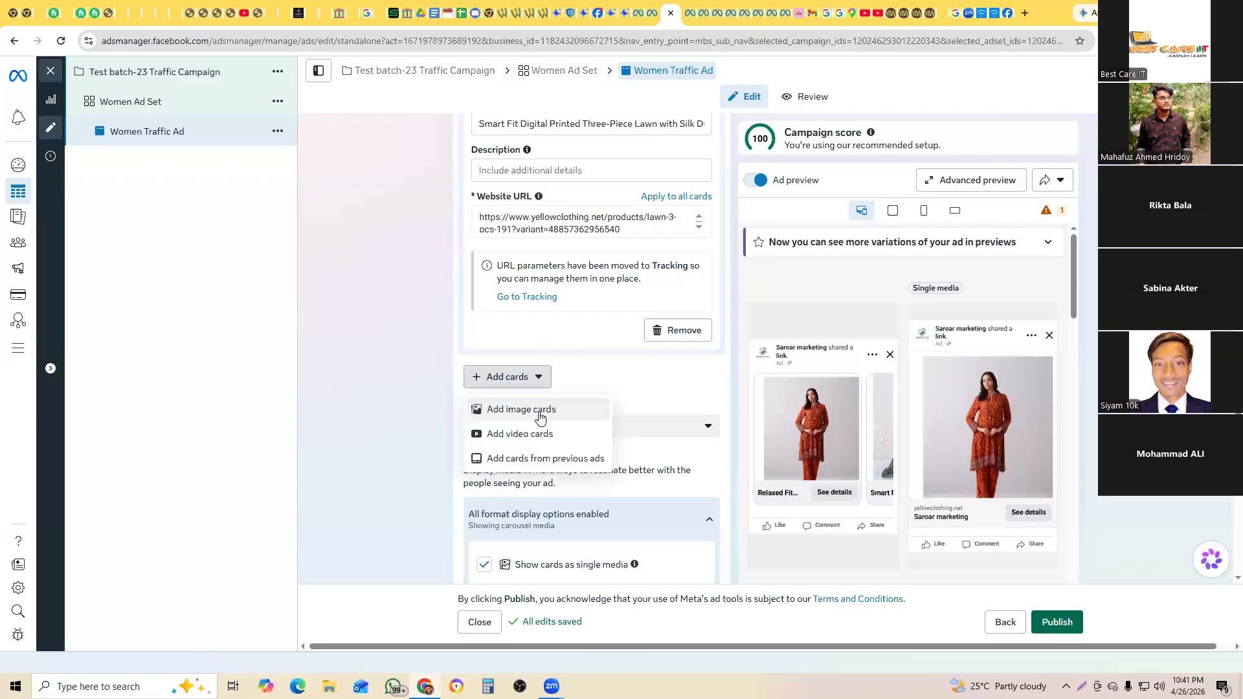
left_click(541, 418)
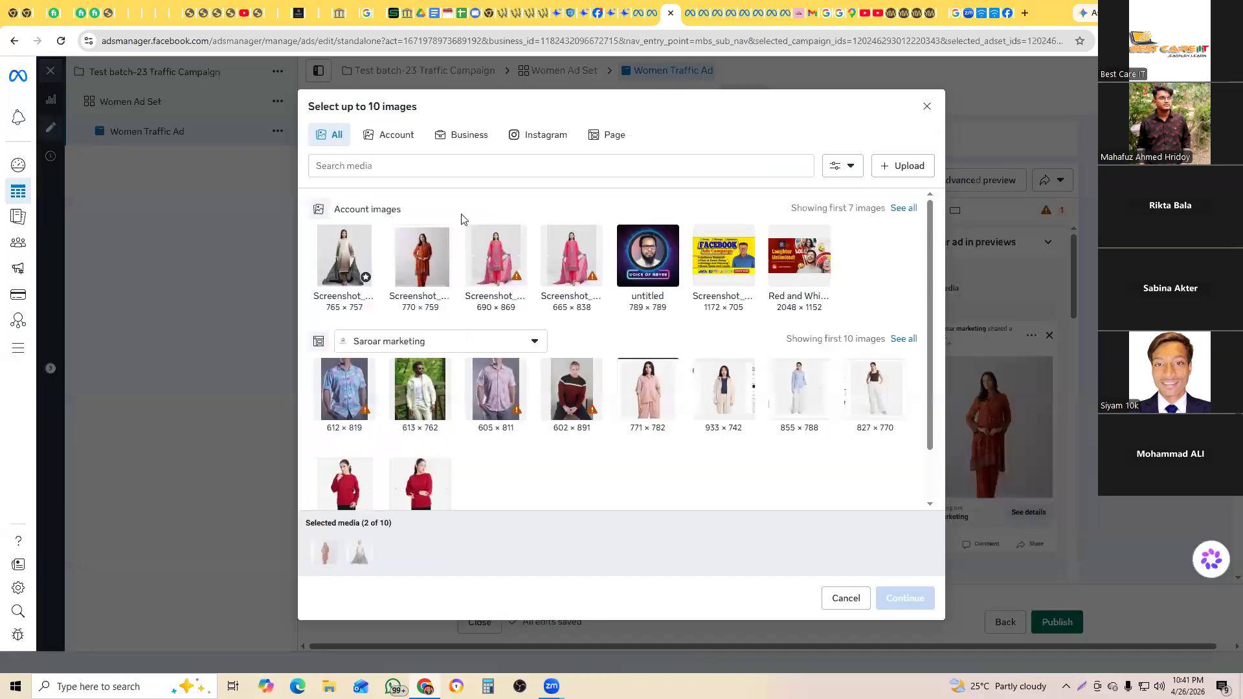
left_click(915, 167)
left_click(415, 317)
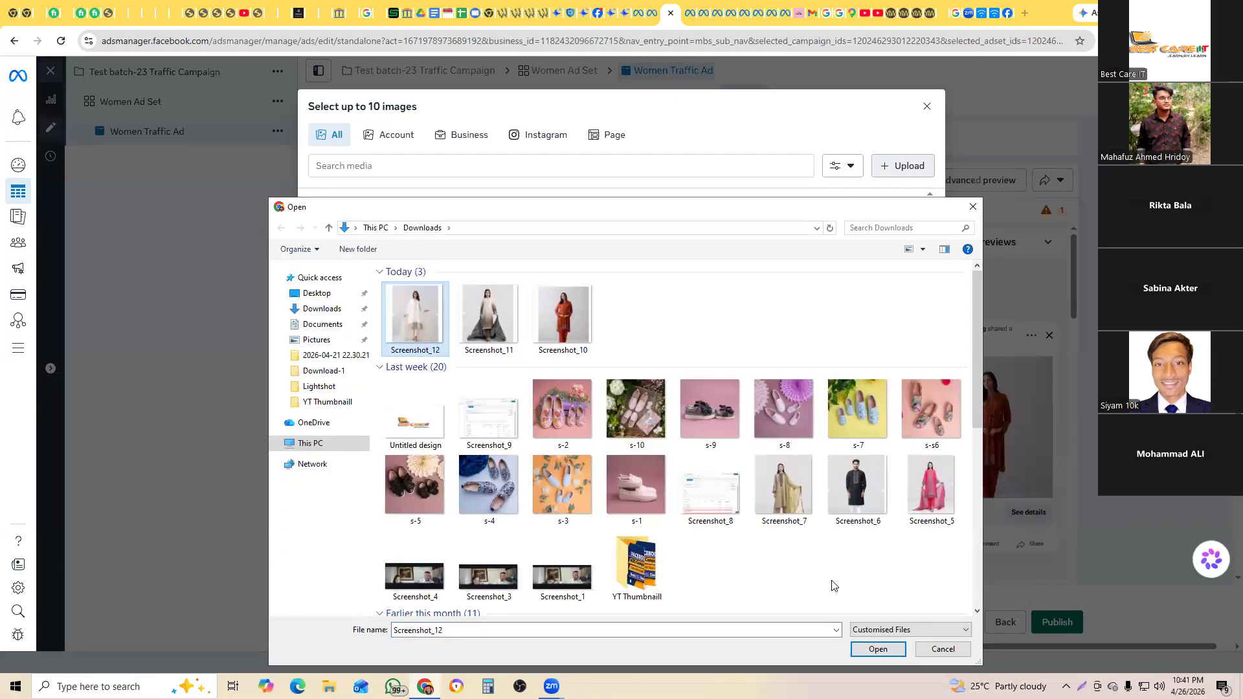
left_click(893, 648)
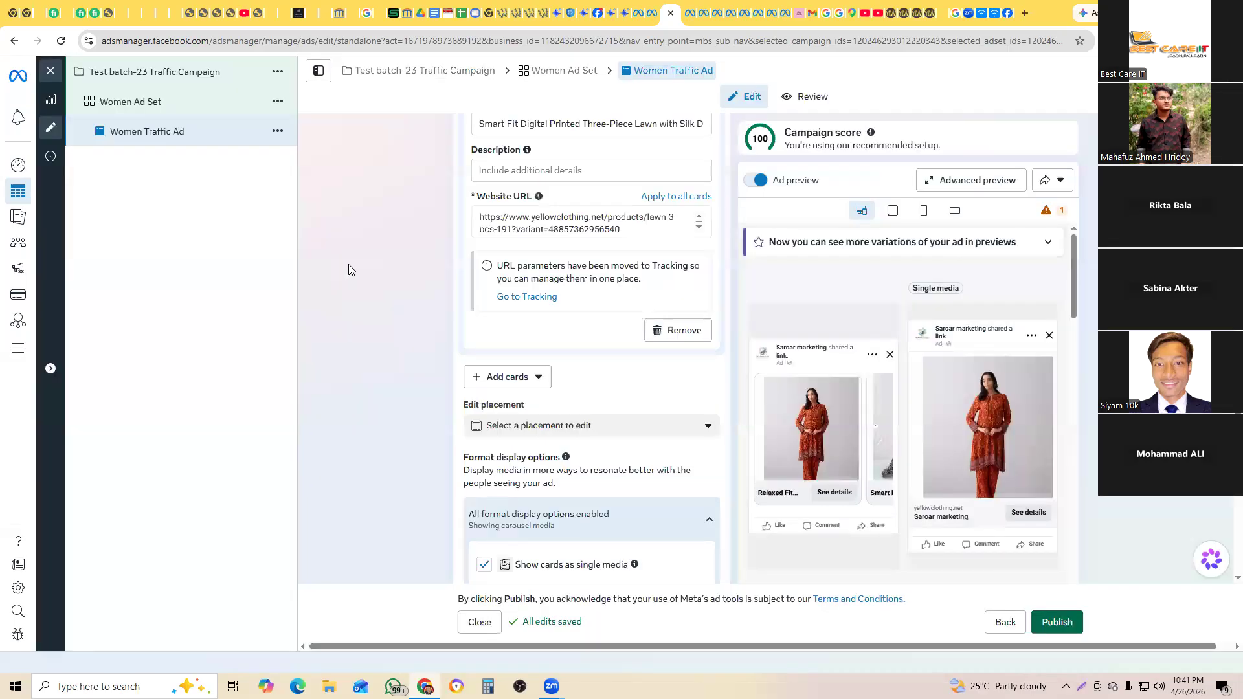
Step: Add the uploaded Screenshot_12 from the account images as the third carousel card
scroll(598, 293, "up", 3)
scroll(598, 293, "up", 5)
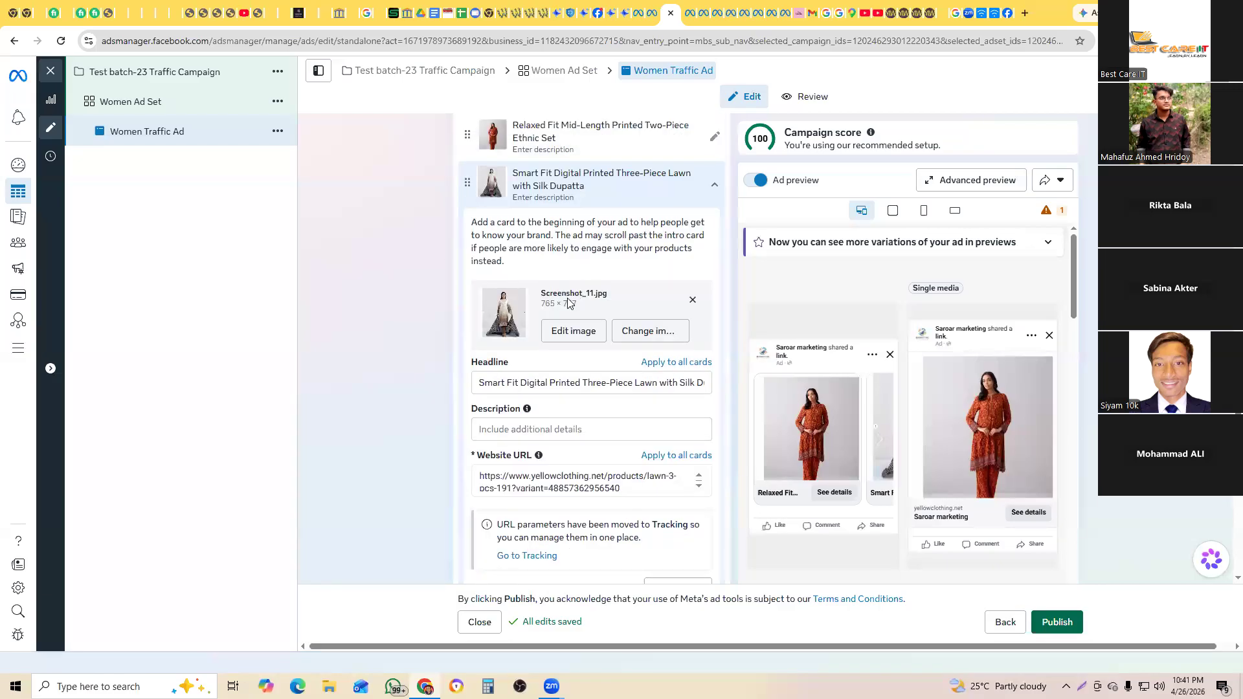
scroll(568, 303, "up", 3)
scroll(568, 302, "down", 8)
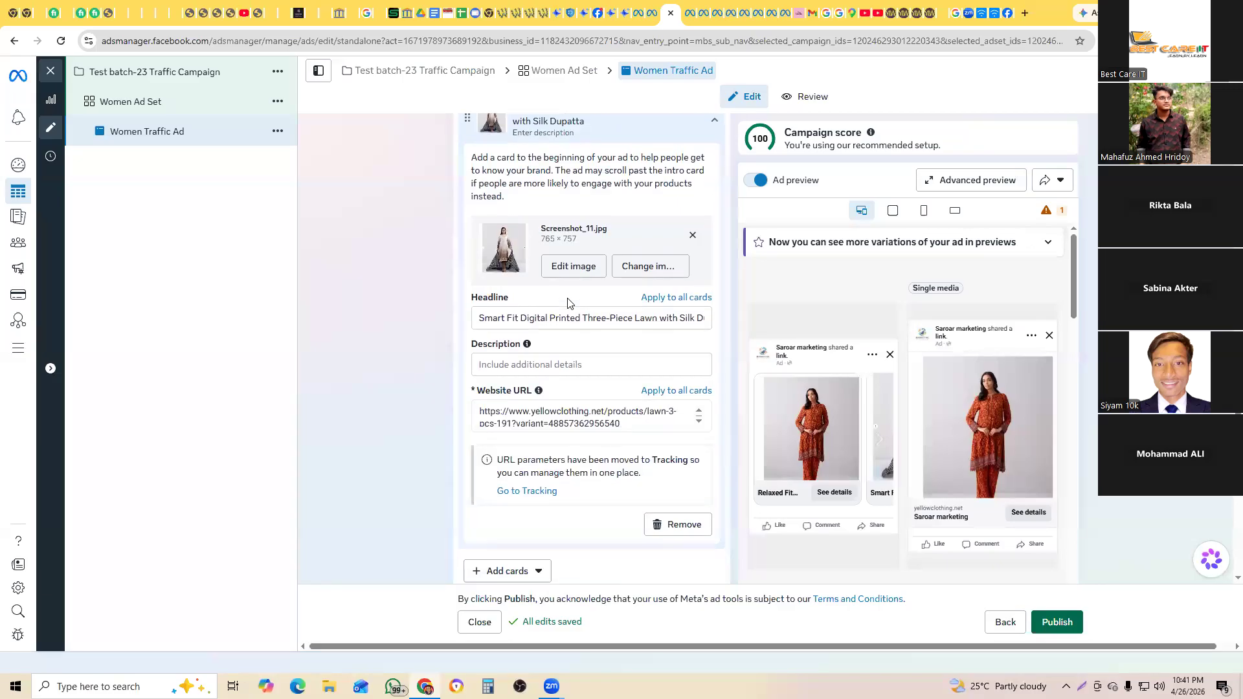
scroll(567, 303, "up", 10)
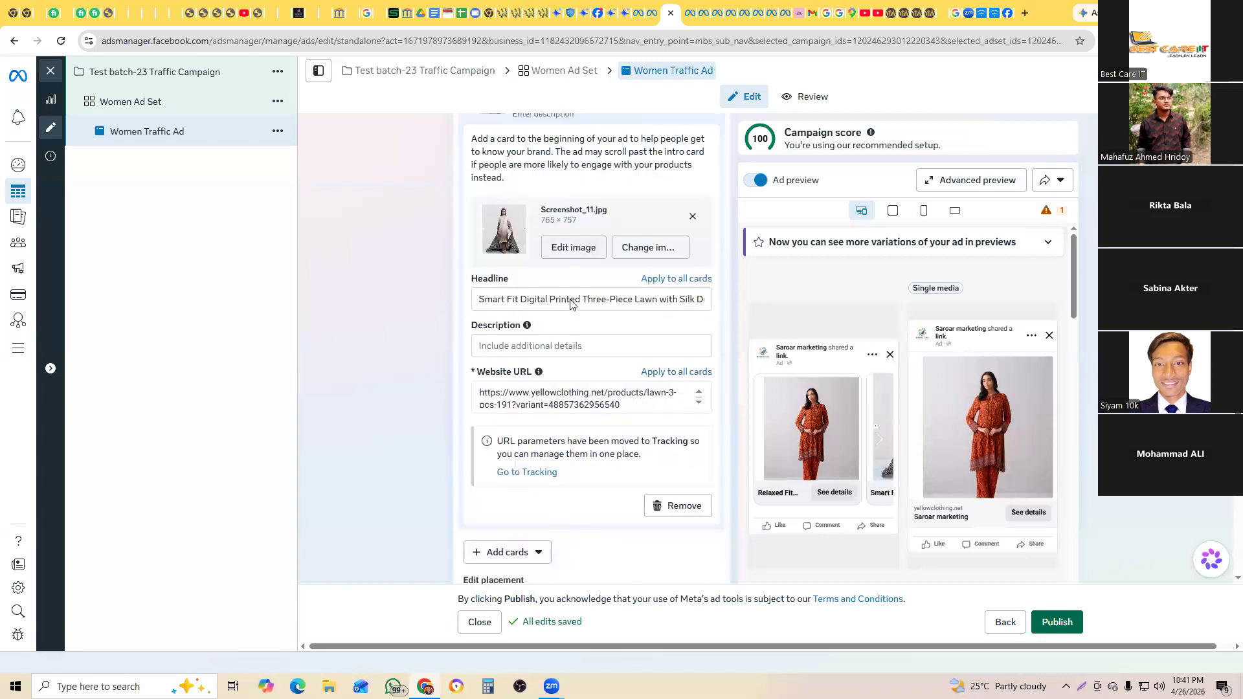
scroll(571, 304, "down", 7)
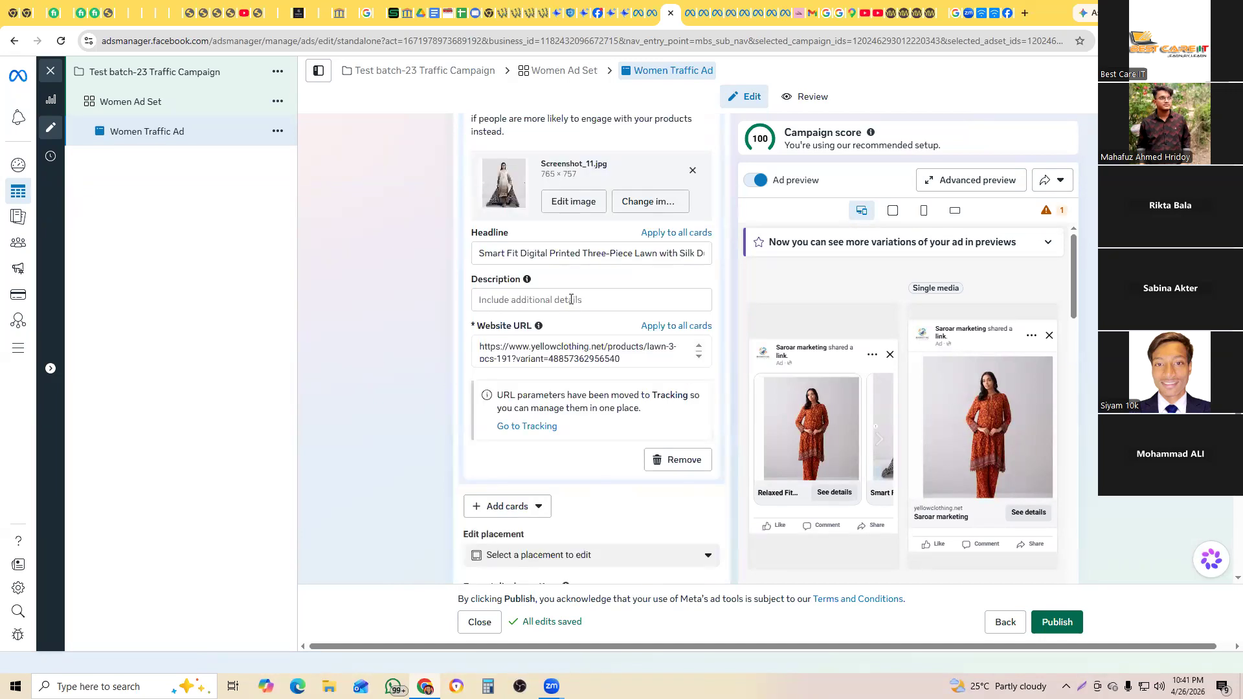
scroll(566, 337, "down", 3)
left_click(511, 316)
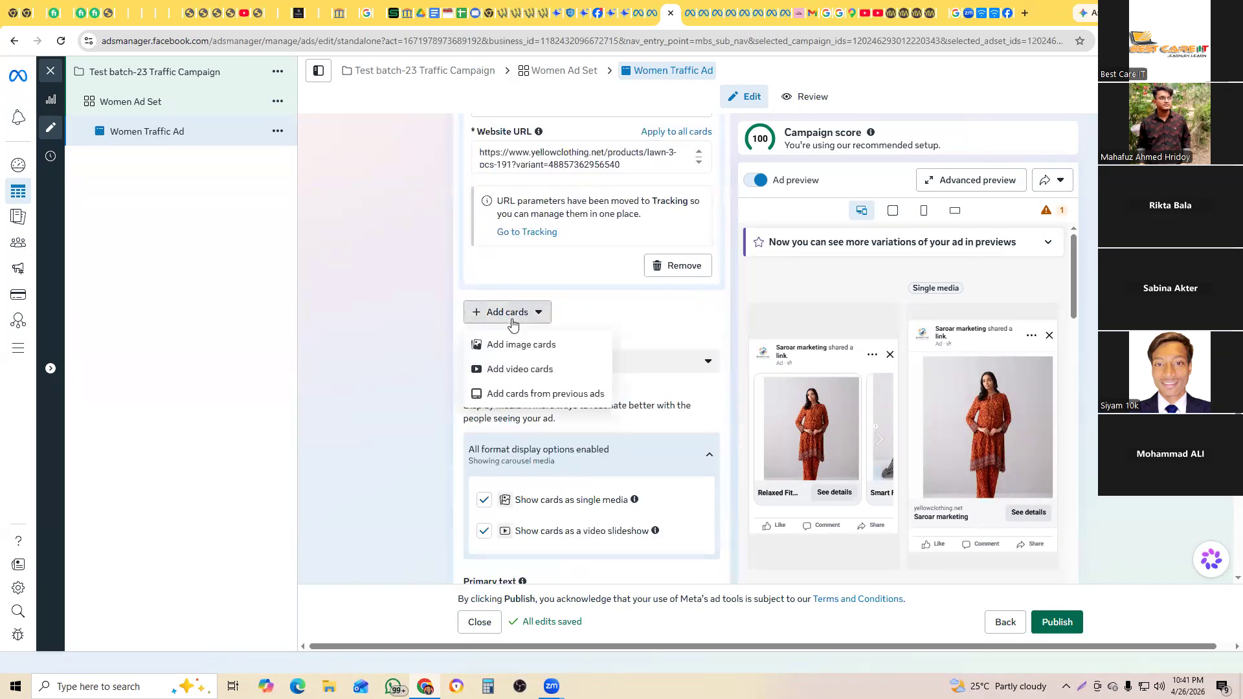
left_click(521, 346)
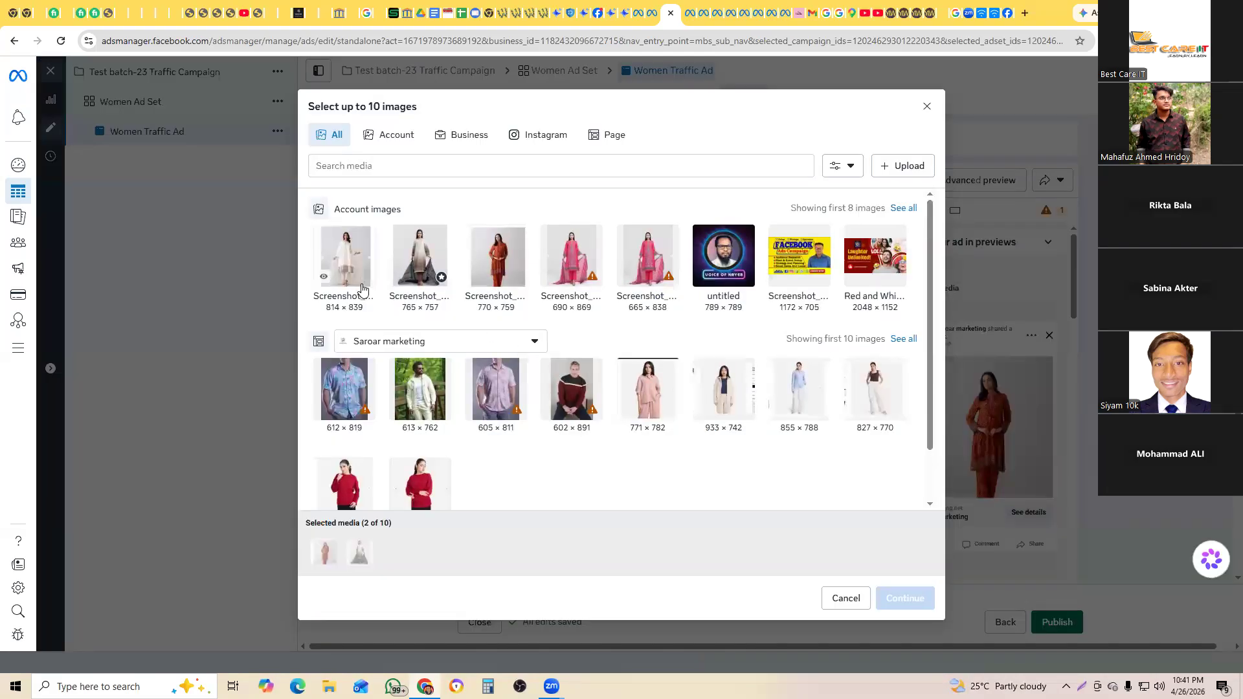
left_click(336, 272)
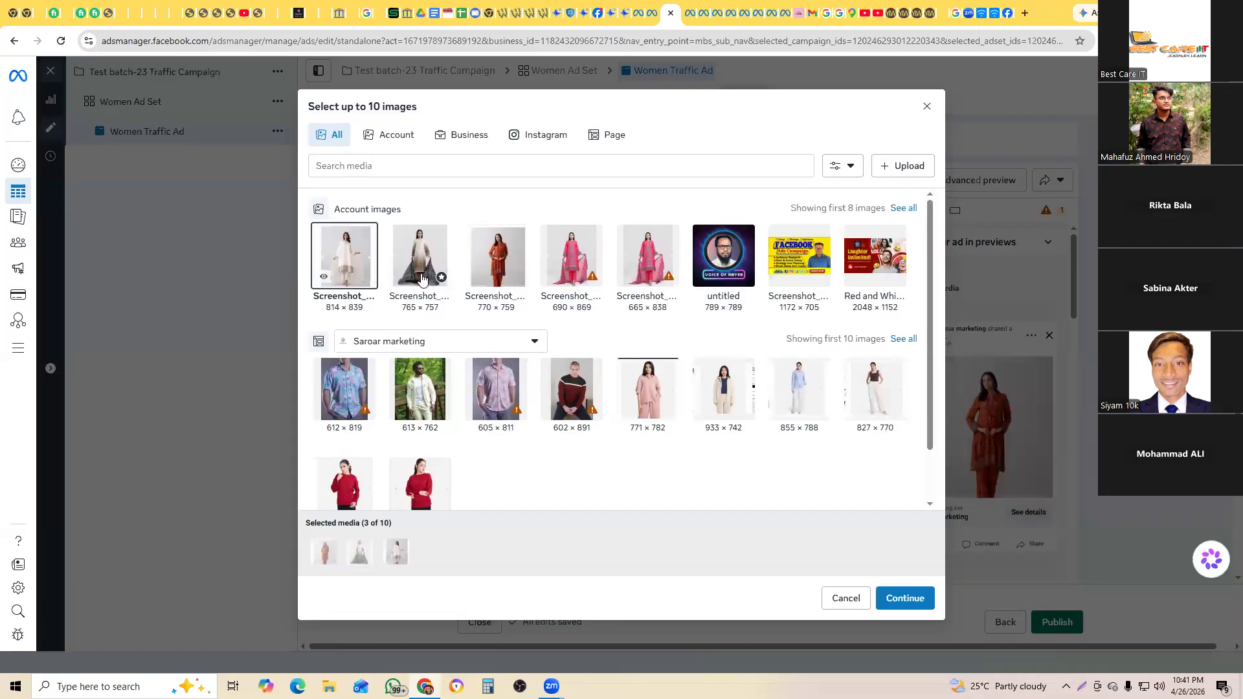
left_click(890, 592)
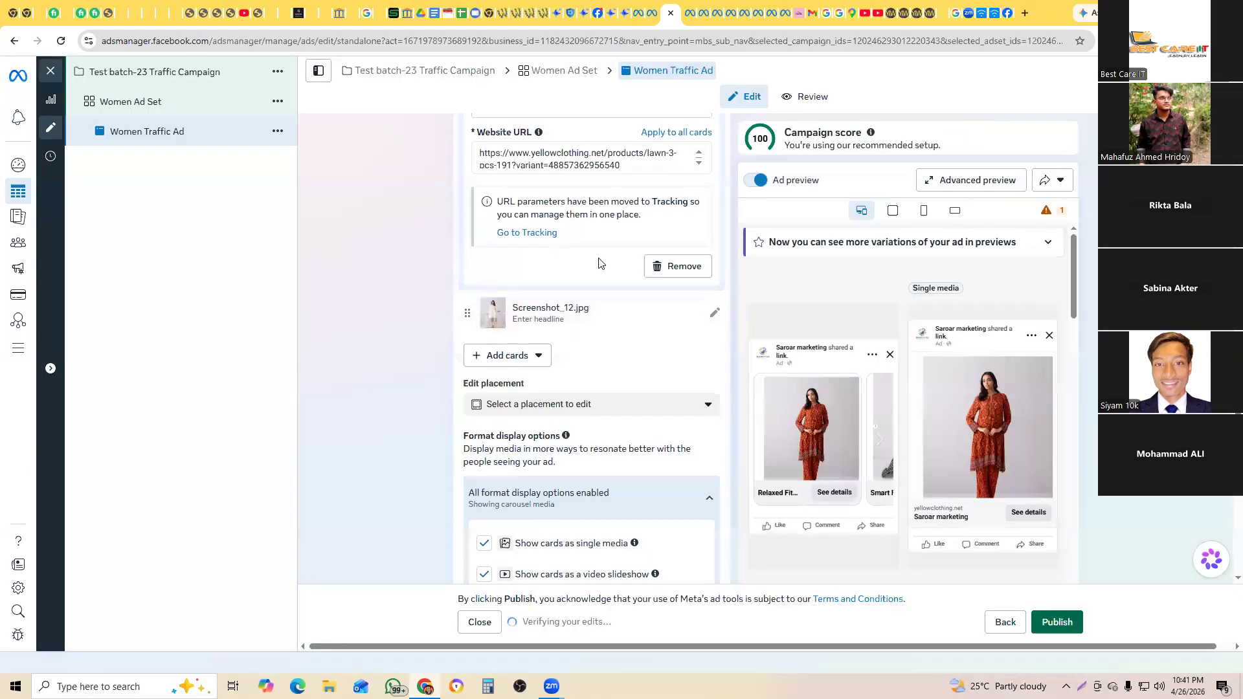
Step: Copy the product title "Smart Fit Embroidered Three-Piece Semi-Formal Ethnic Set with Organza Dupatta" from Yellow's site into the Screenshot_12 card's headline
scroll(570, 194, "up", 3)
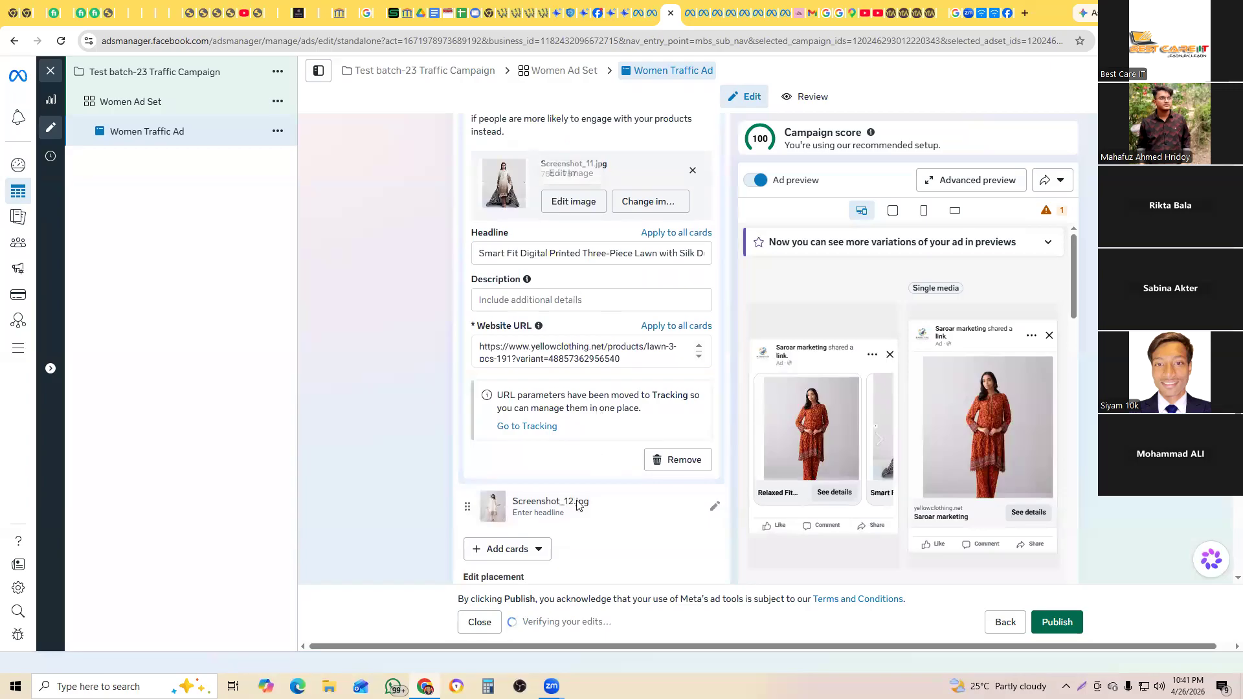
scroll(619, 517, "down", 1)
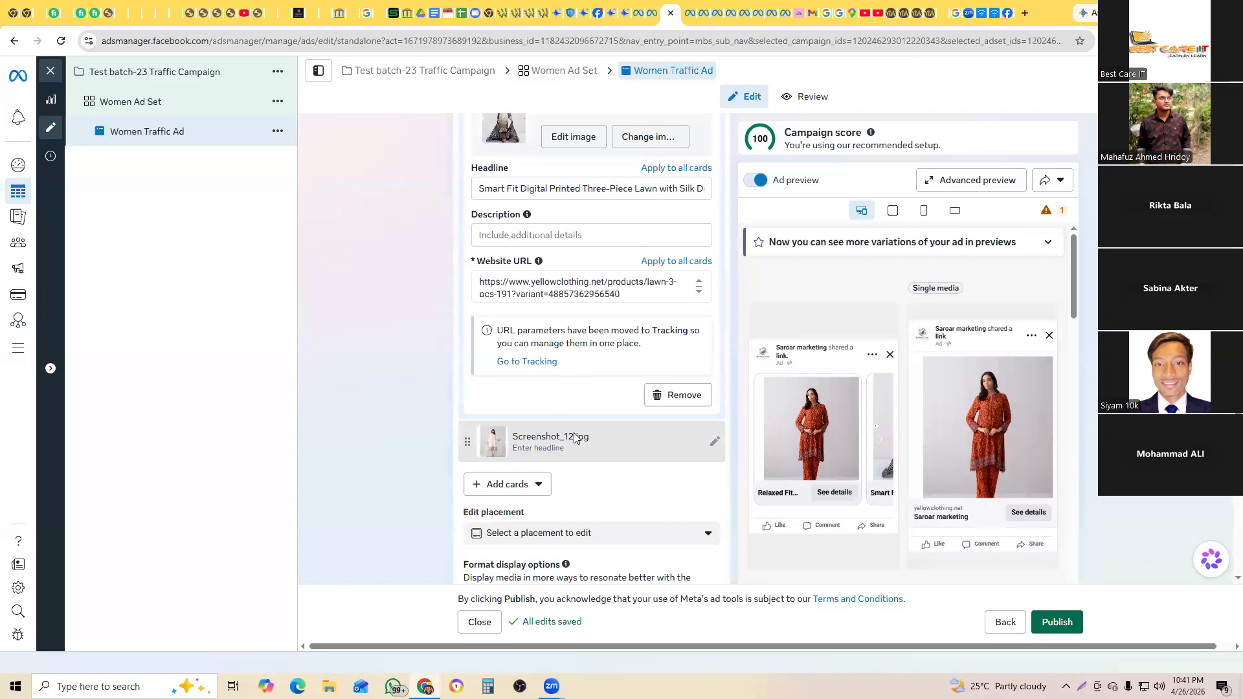
left_click(572, 438)
left_click(552, 231)
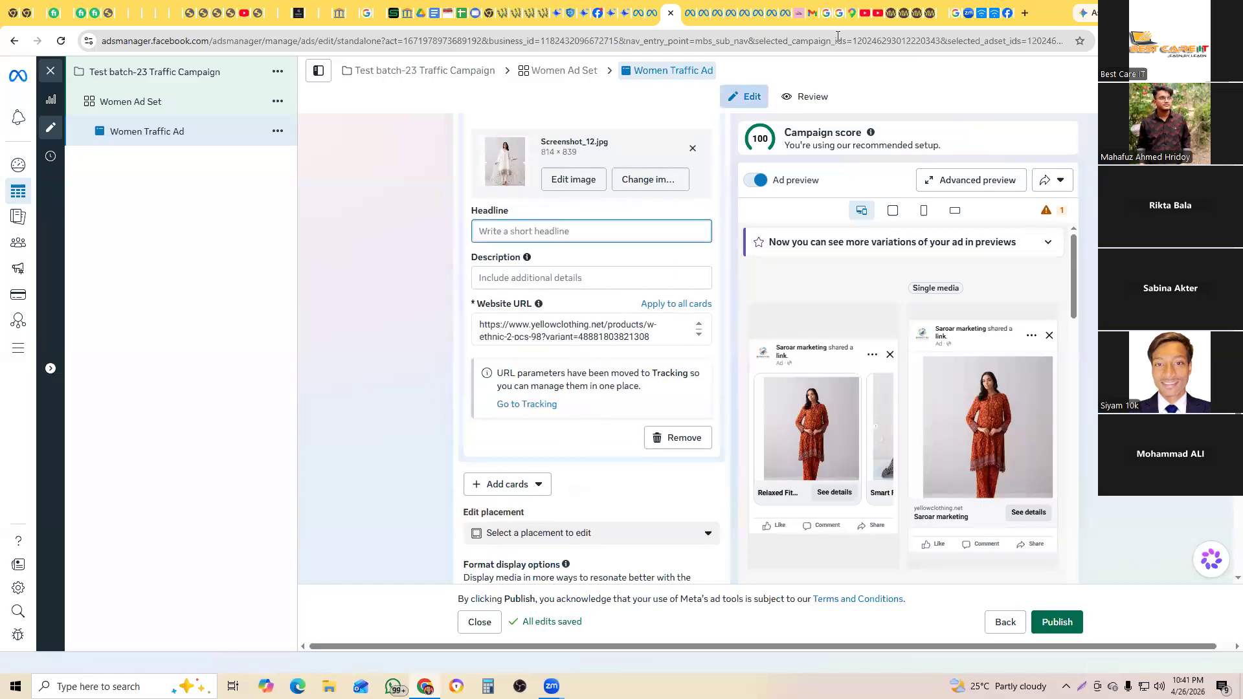
left_click(927, 13)
triple_click(848, 141)
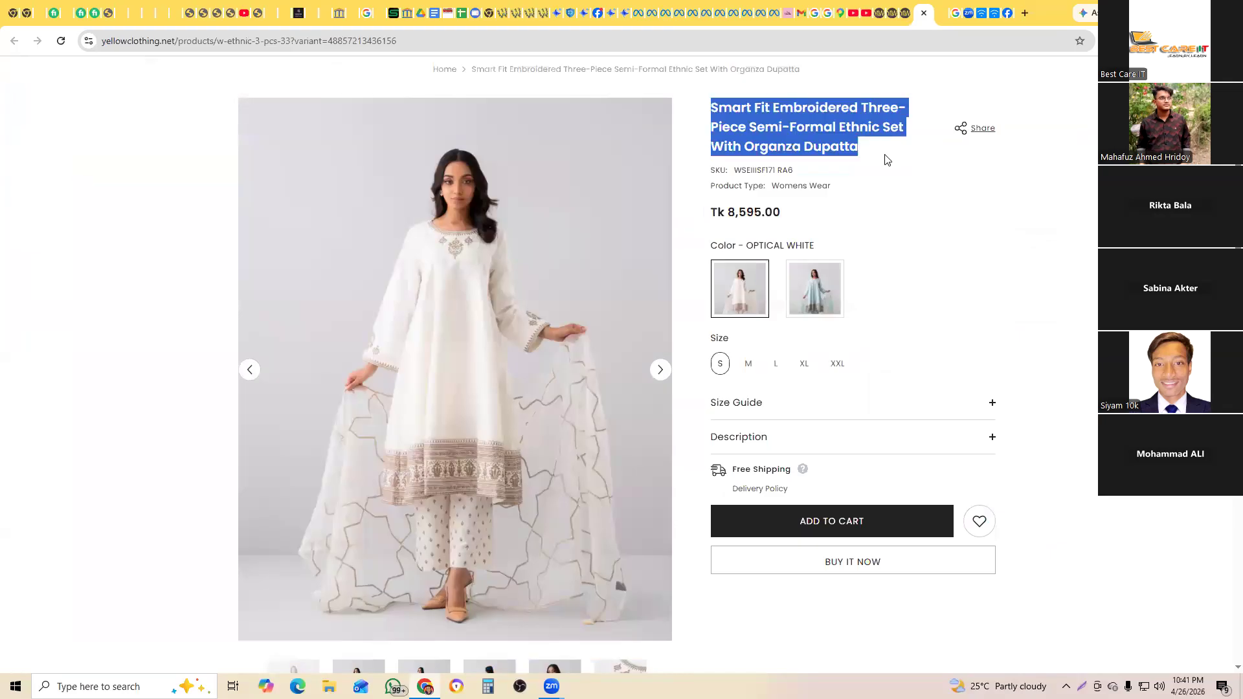
left_click(662, 12)
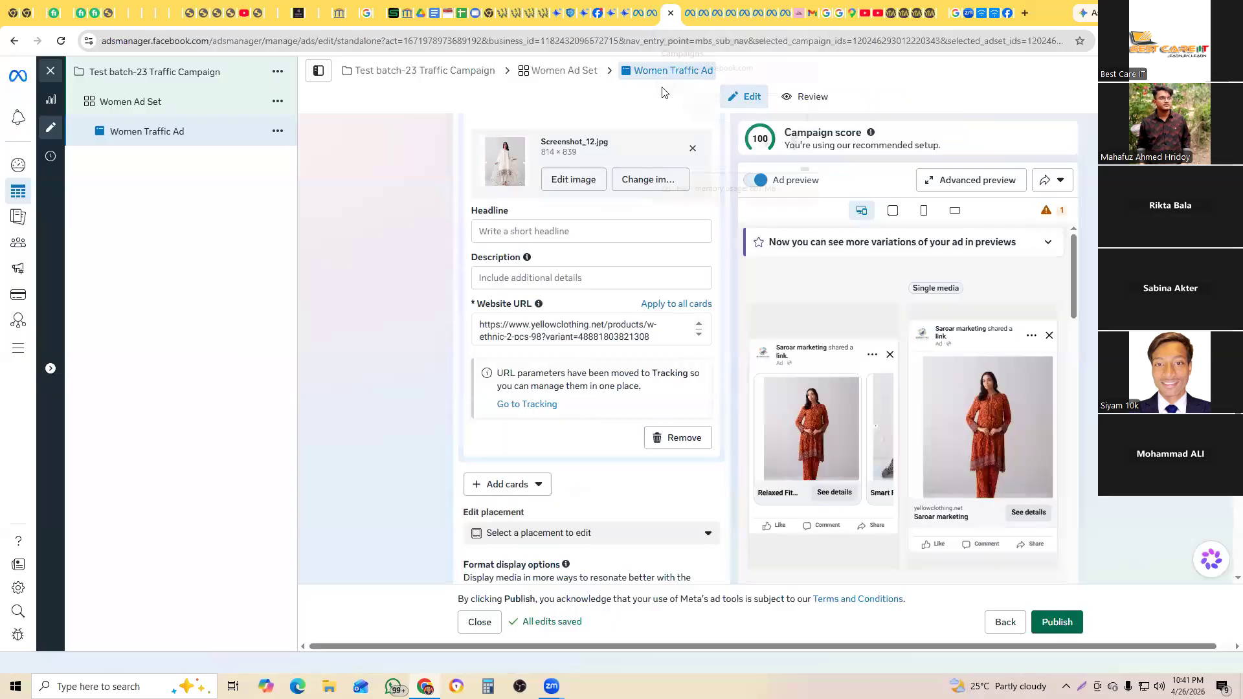
left_click(592, 228)
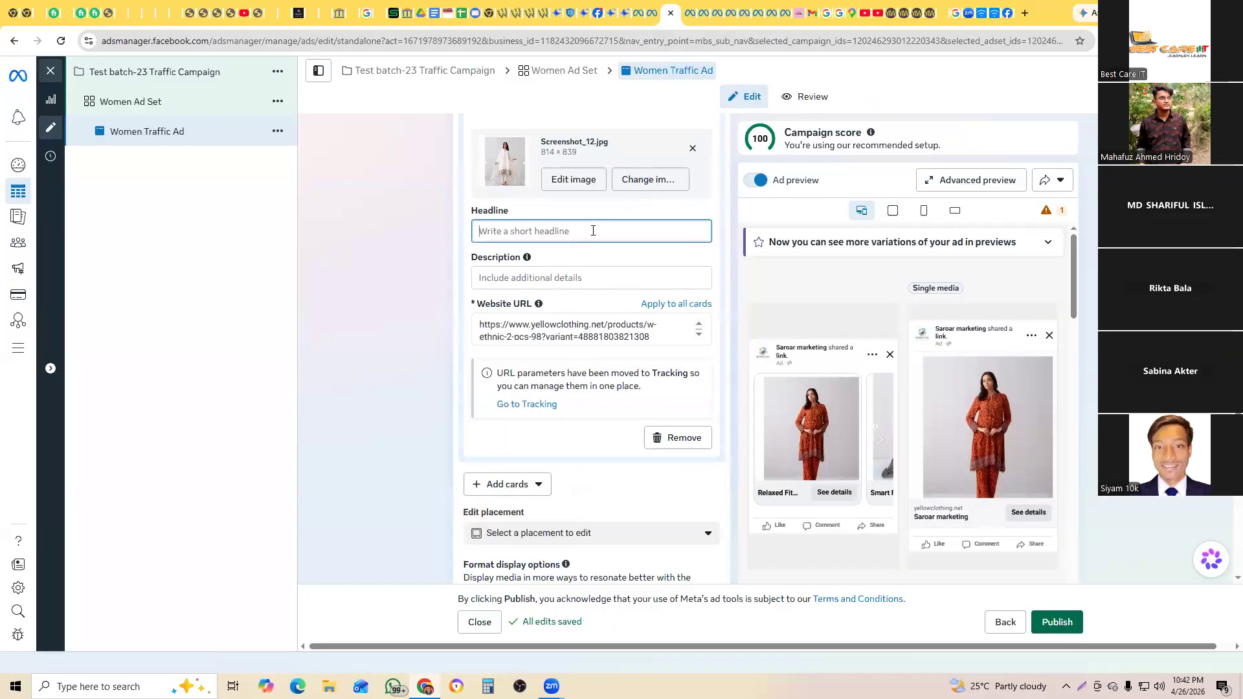
key("ctrl+v")
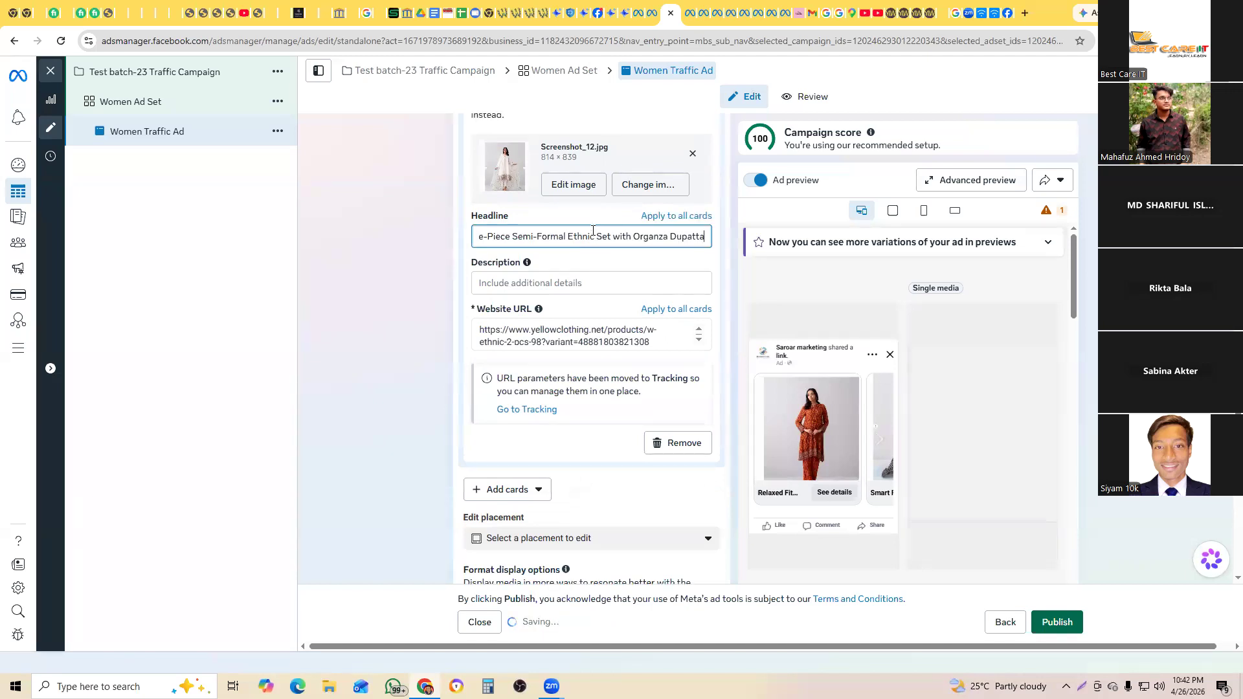
Step: Clear the third card's website URL and try to paste the product page address from Yellow's site
left_click(653, 350)
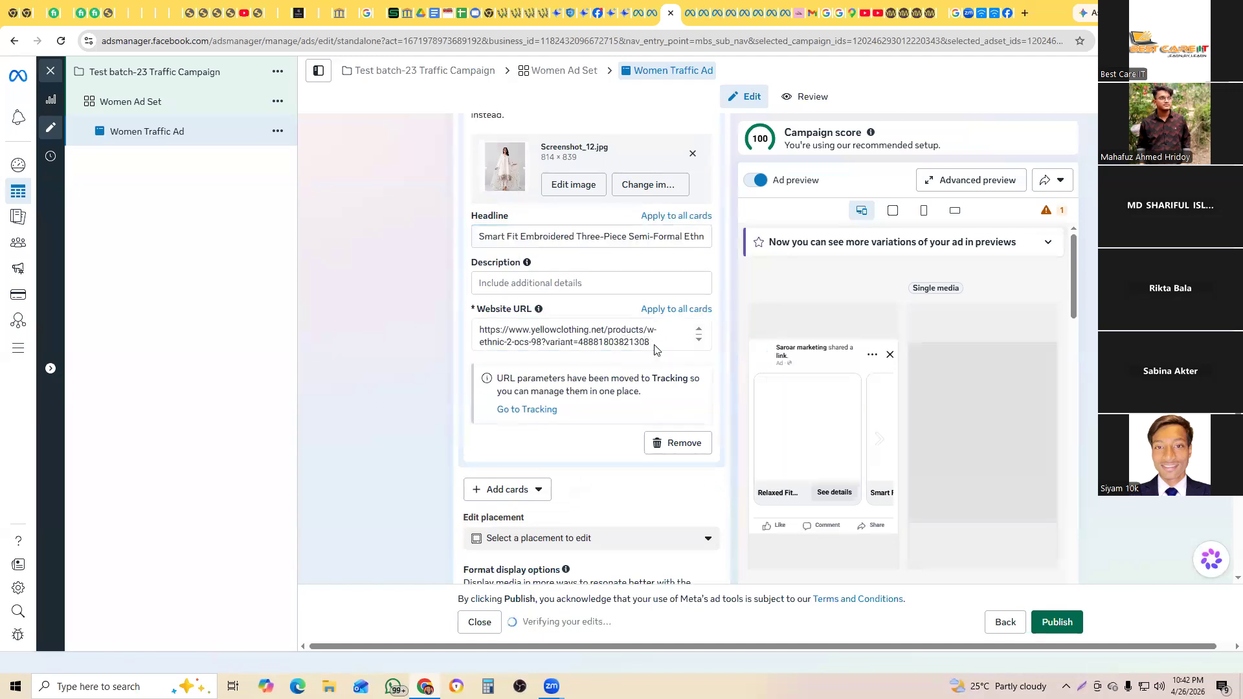
left_click_drag(653, 346, 452, 324)
key("BackSpace")
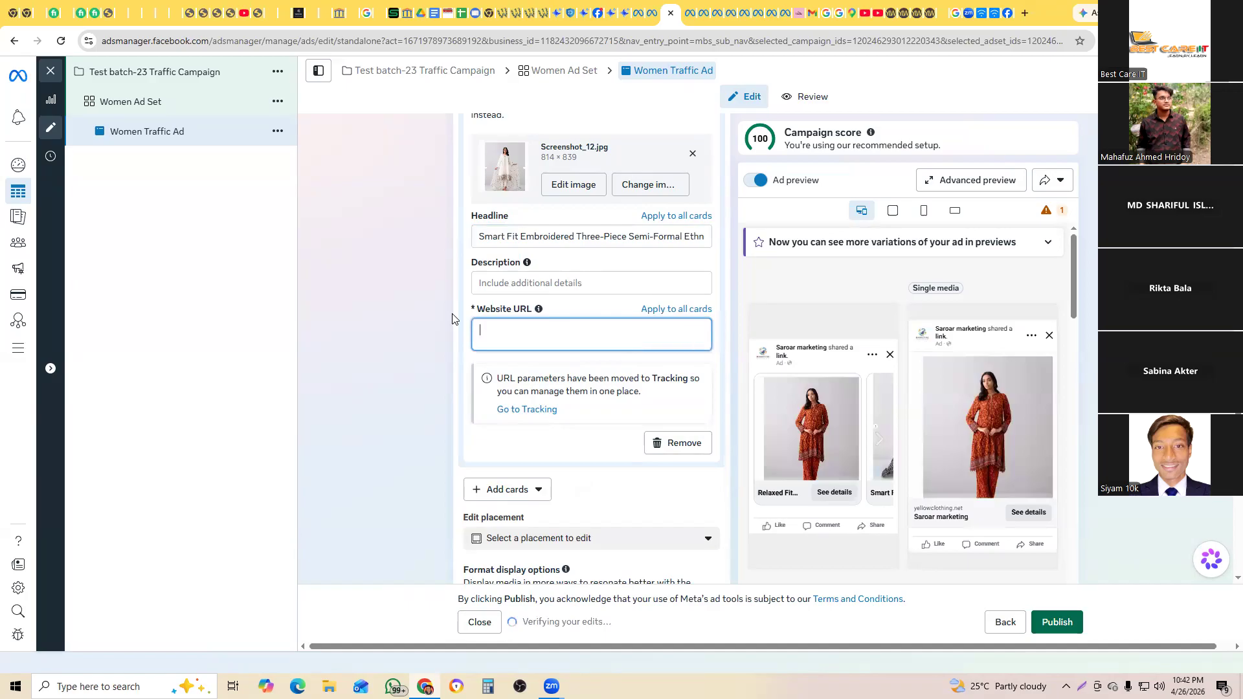
left_click(927, 16)
left_click(336, 41)
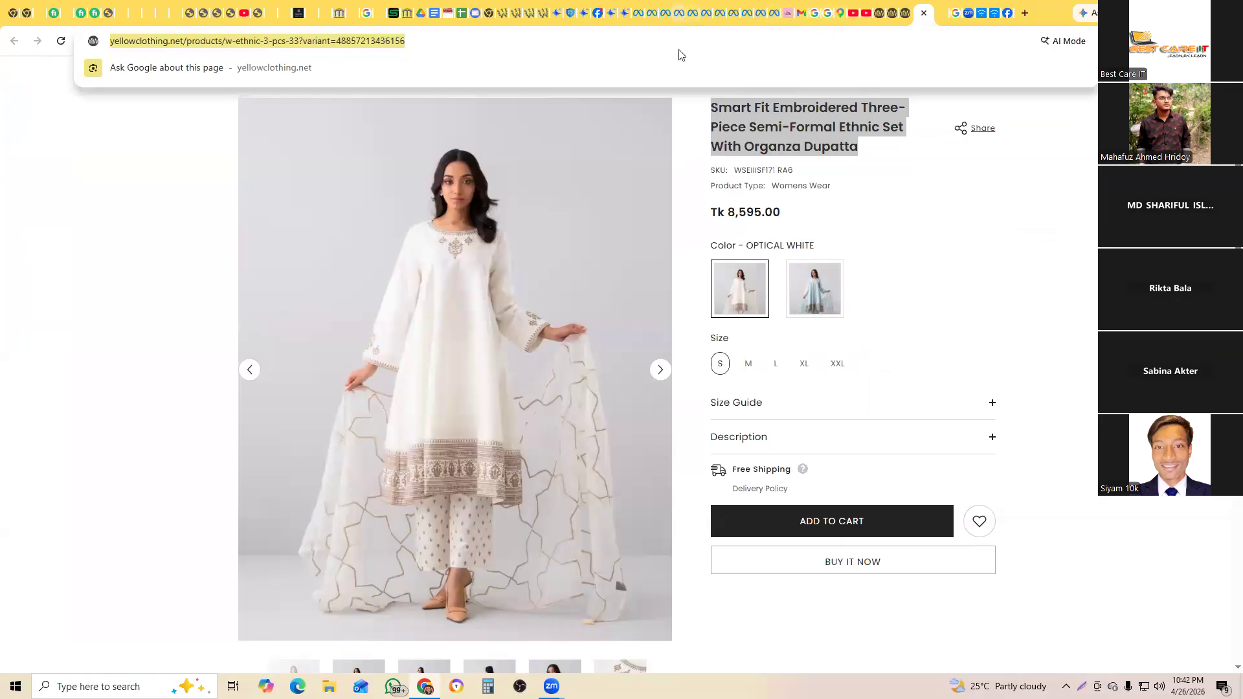
left_click(681, 14)
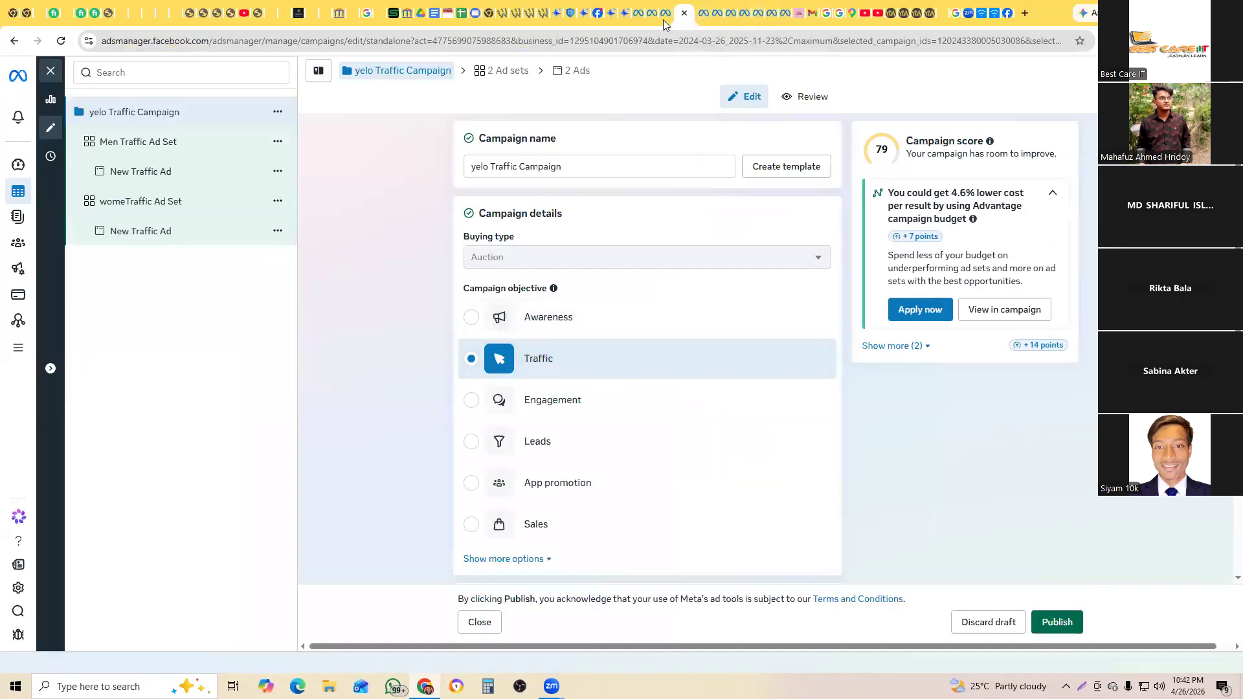
left_click(665, 14)
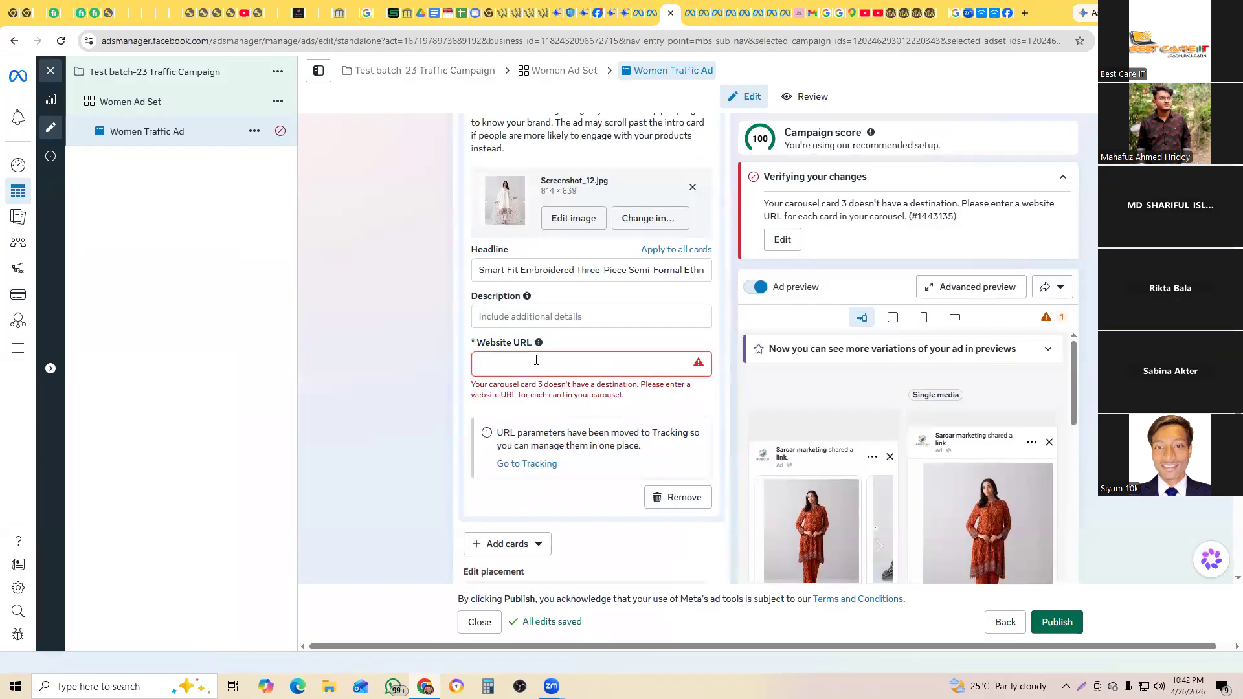
left_click(536, 360)
type("Smart Fit Embroidered Three-Piece Semi-Formal Ethnic Set with Organza Dupatta")
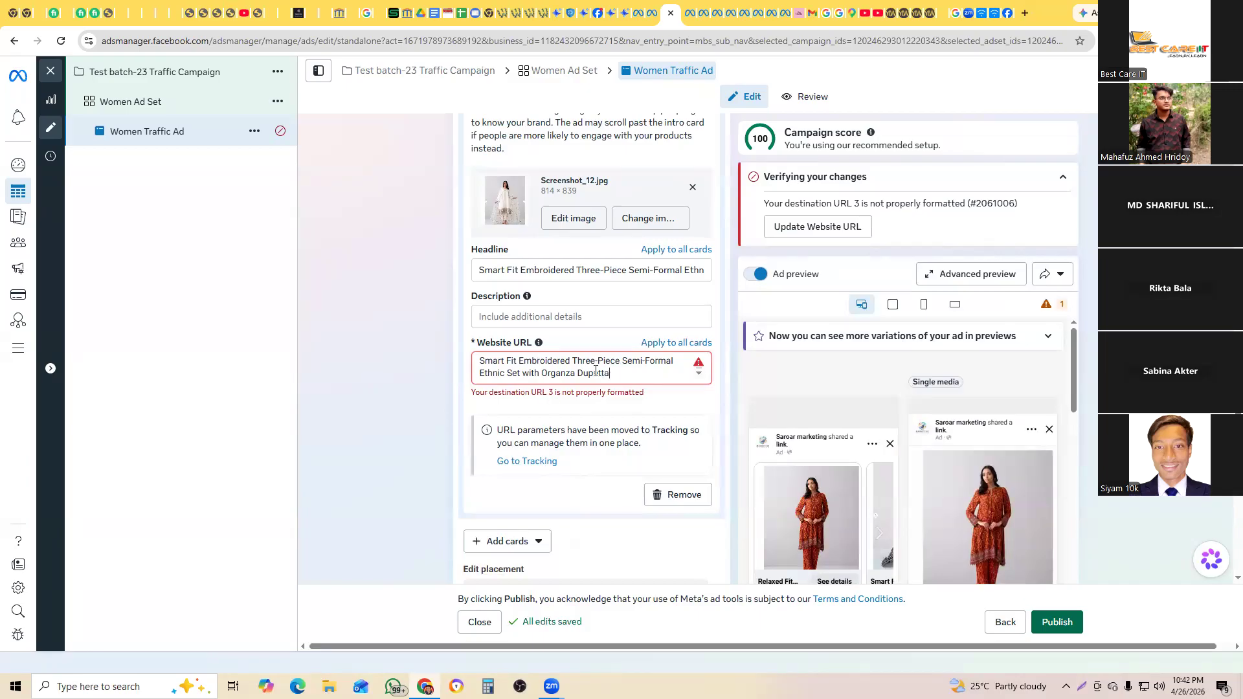
key("ctrl+a")
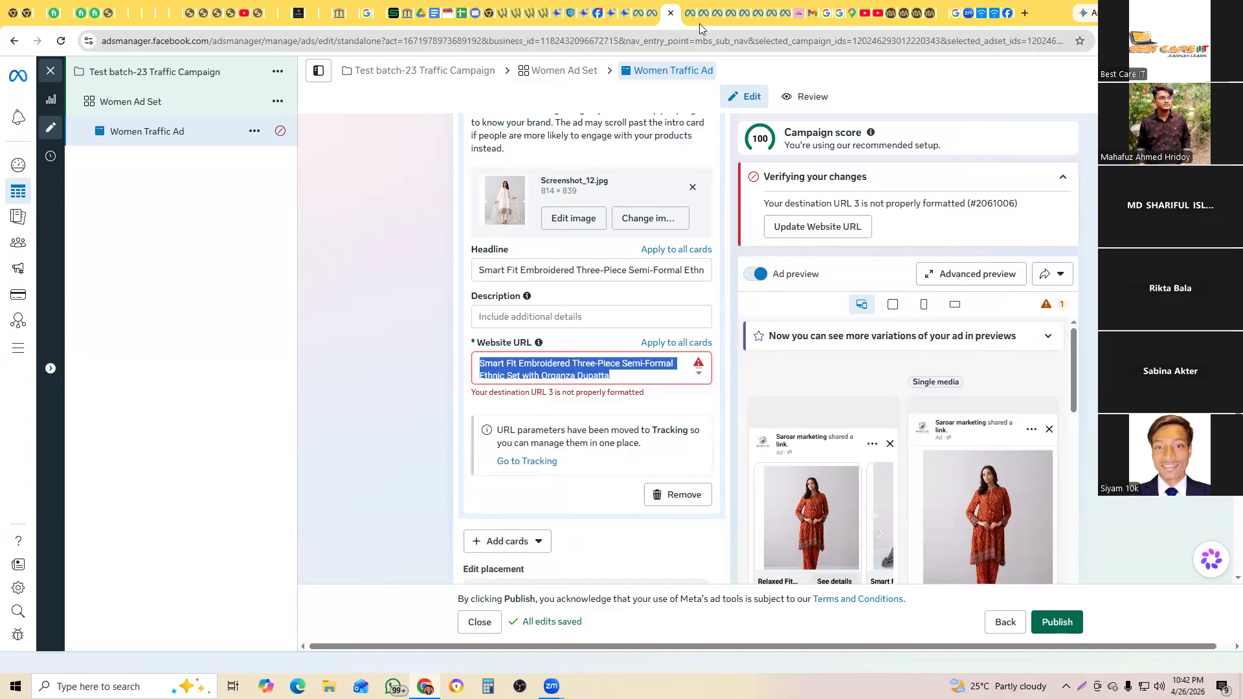
left_click(933, 17)
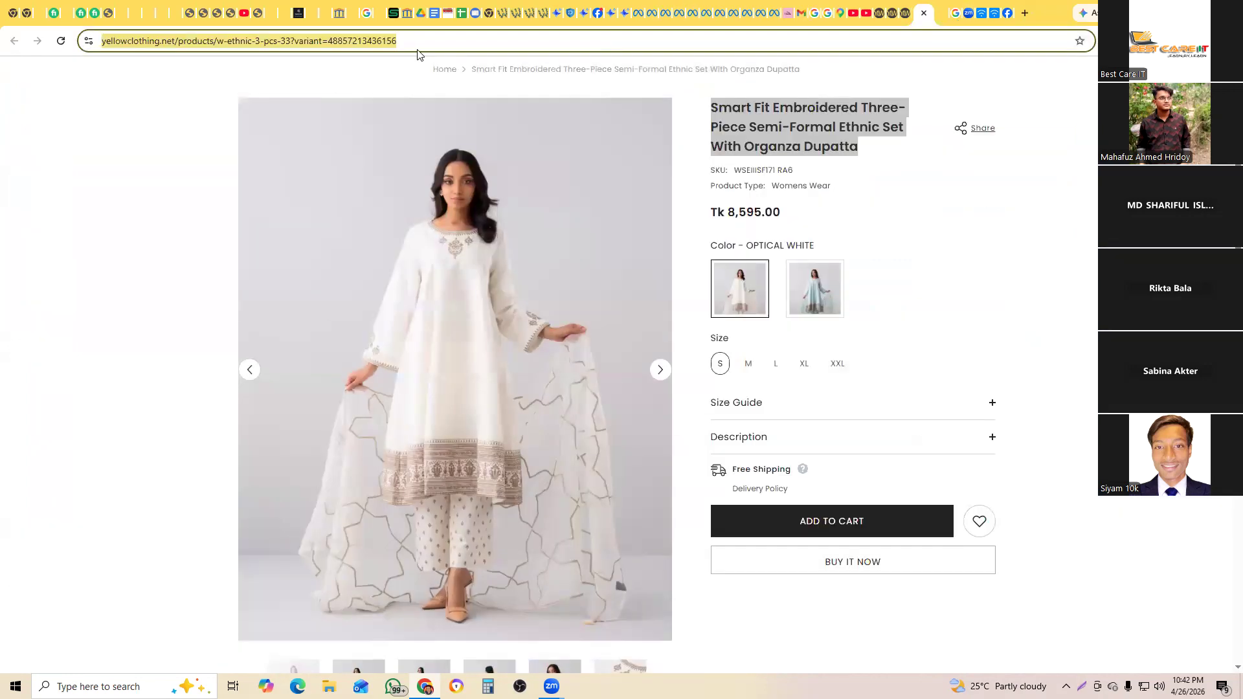
right_click(381, 40)
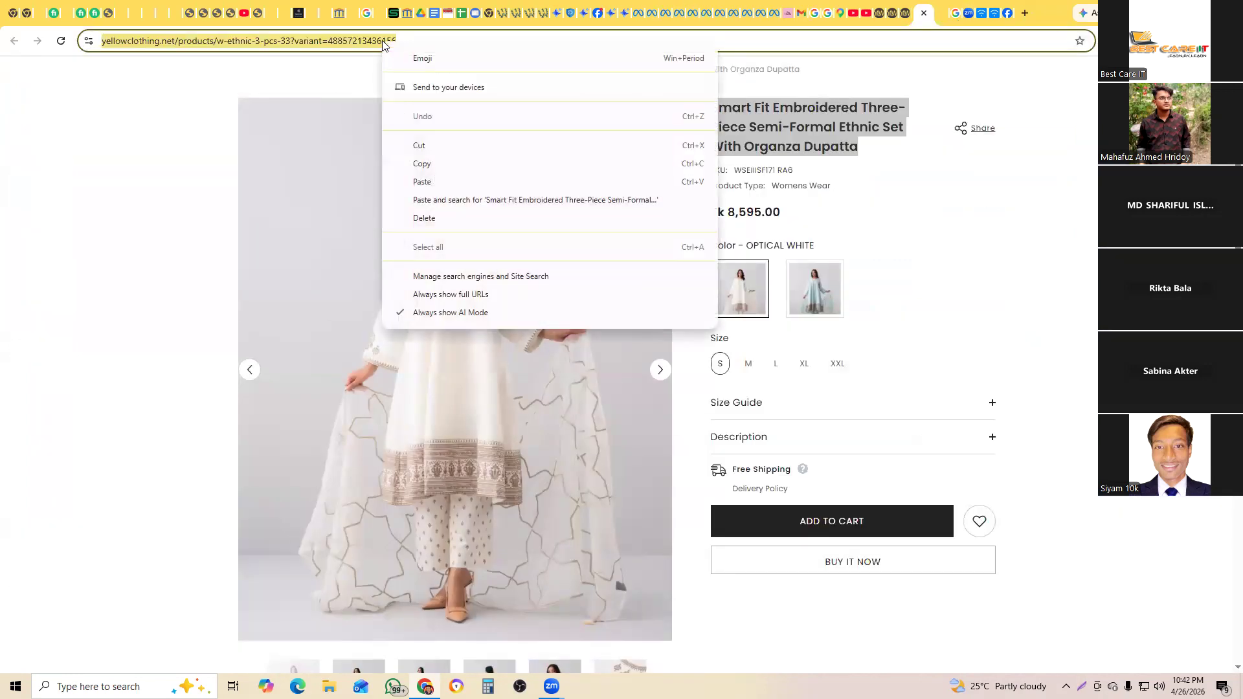
left_click(422, 163)
left_click(665, 17)
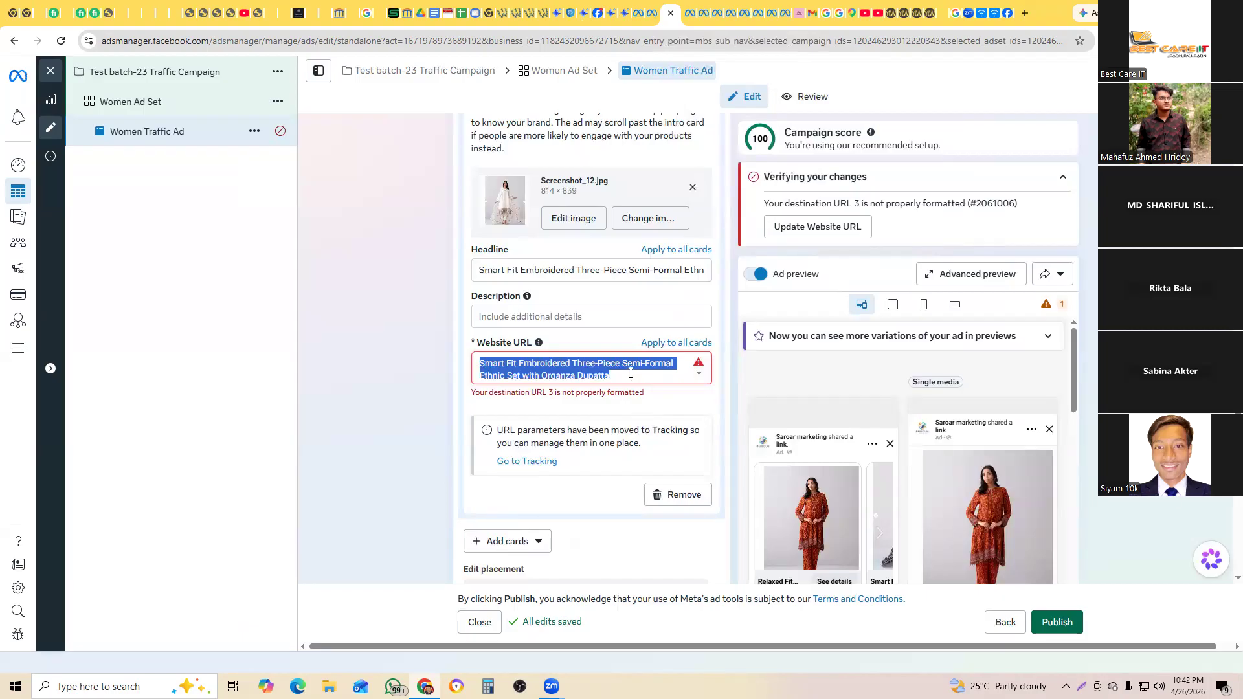
key("ctrl+v")
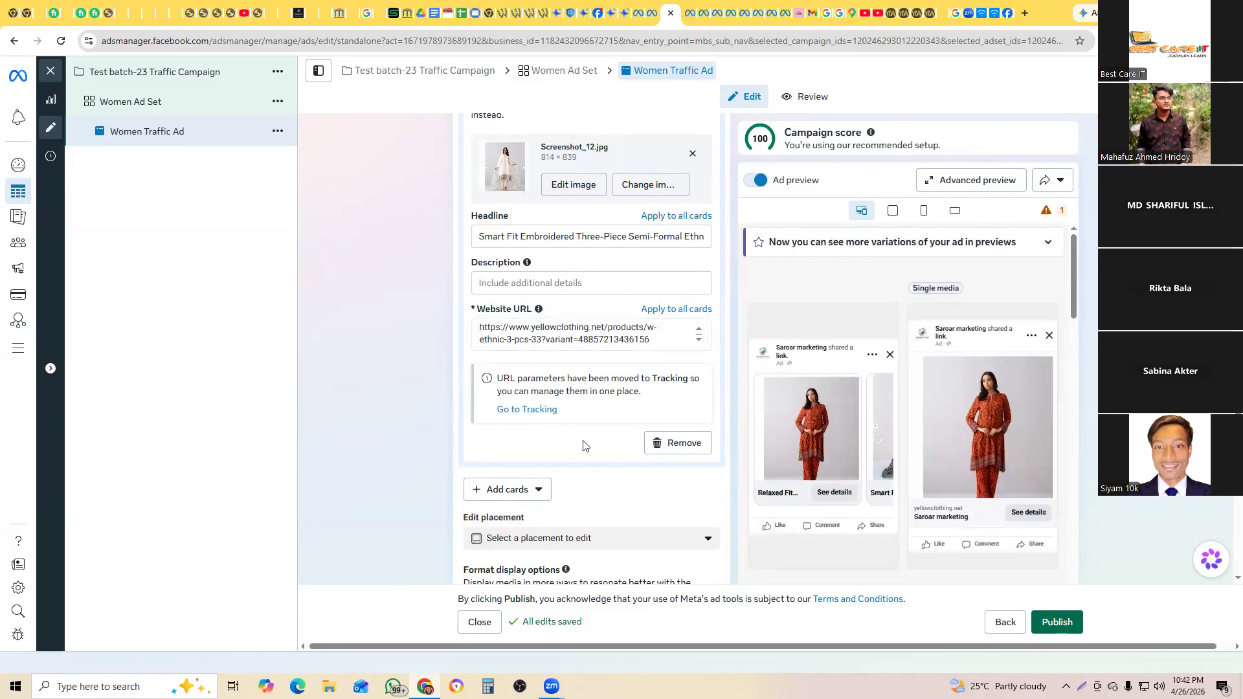
Step: Page through the carousel in the Facebook Feed preview and check the list of added carousel cards
left_click(539, 490)
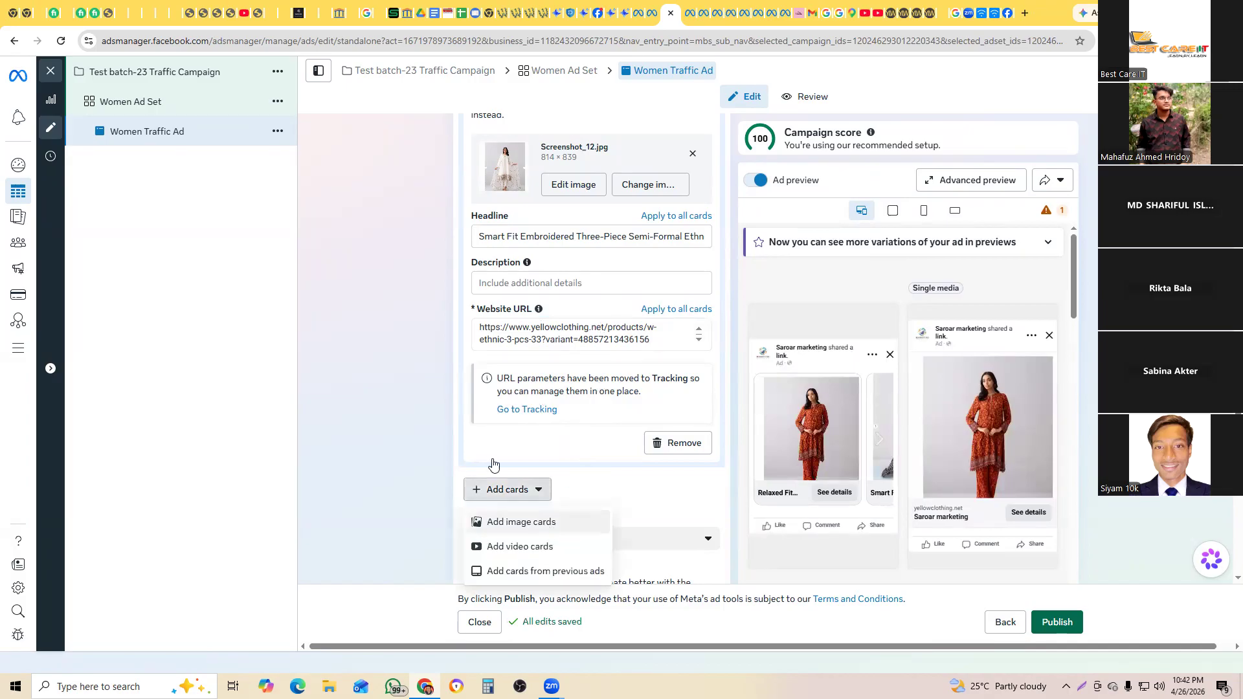
left_click(409, 387)
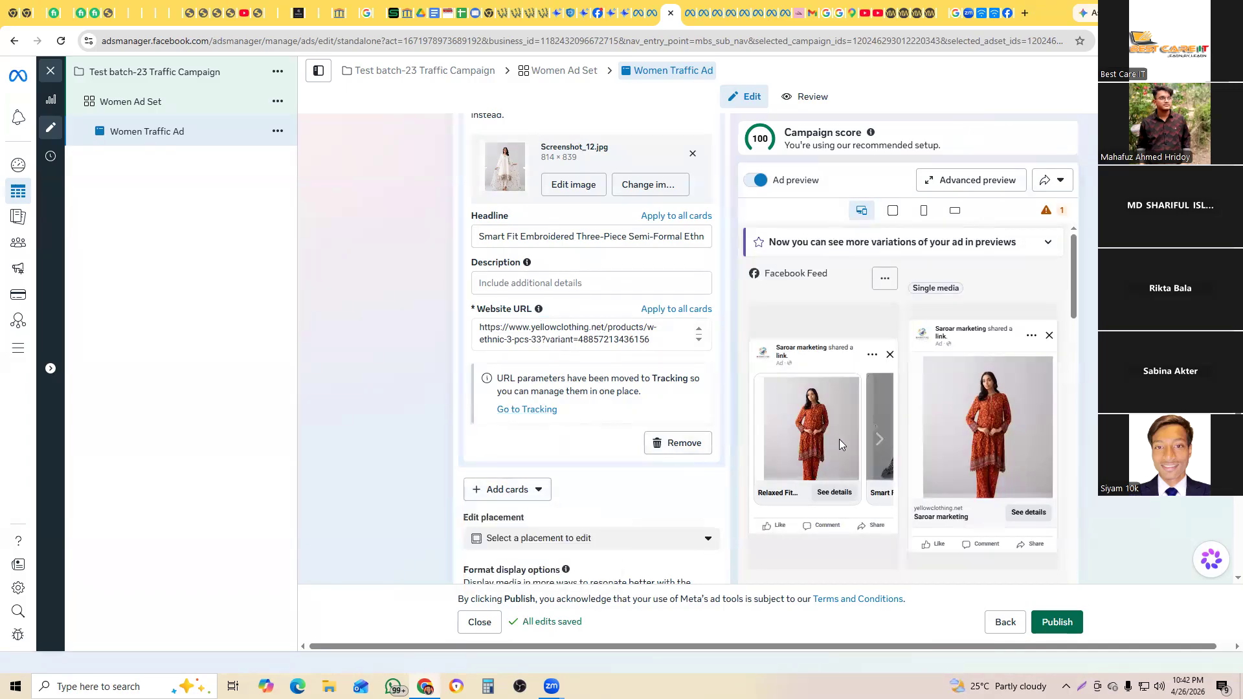
left_click(881, 440)
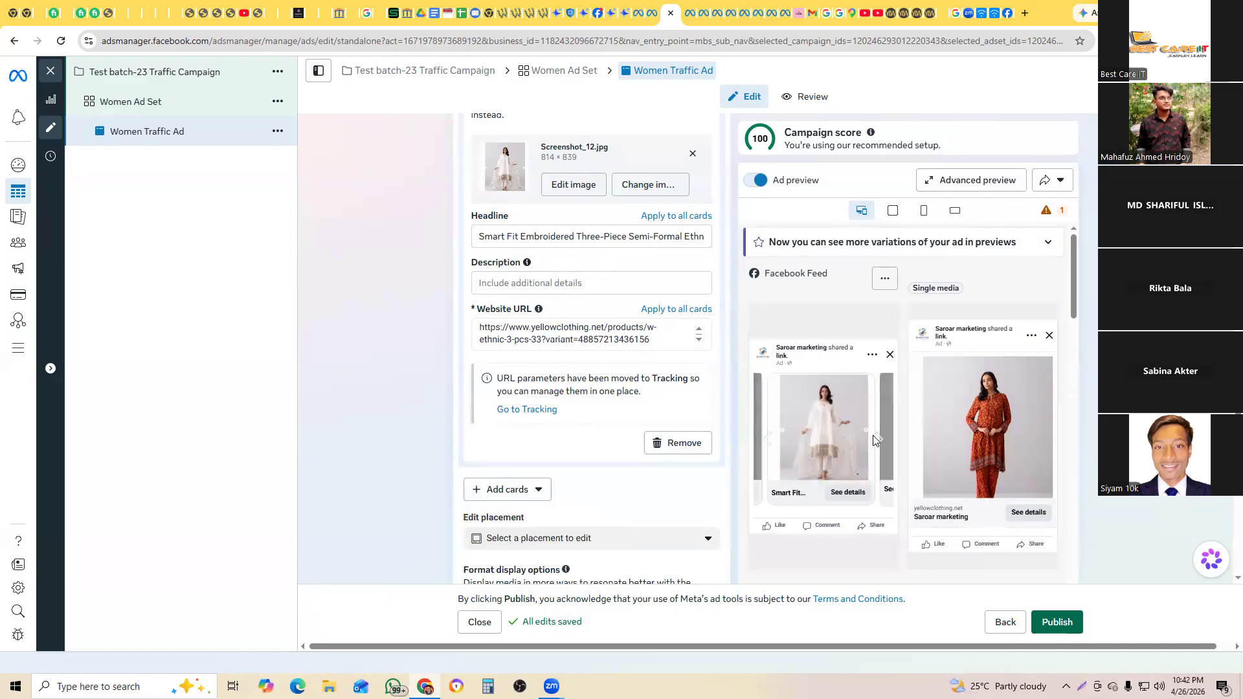
left_click(875, 438)
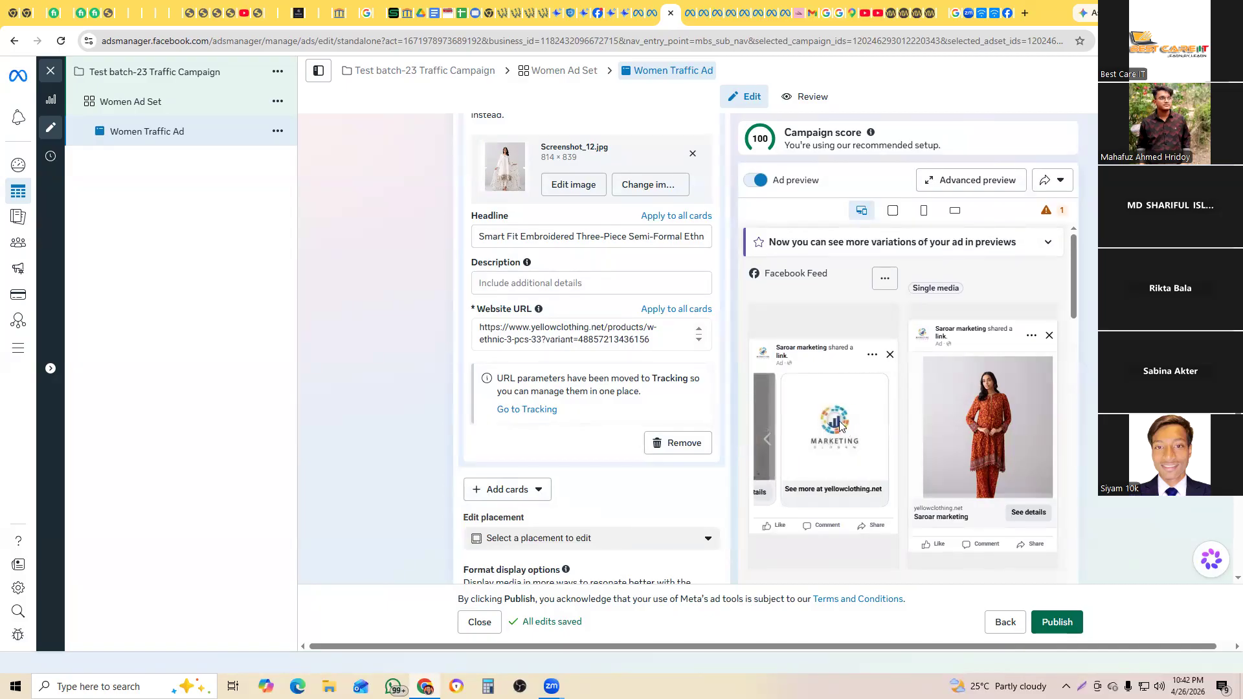
left_click(768, 440)
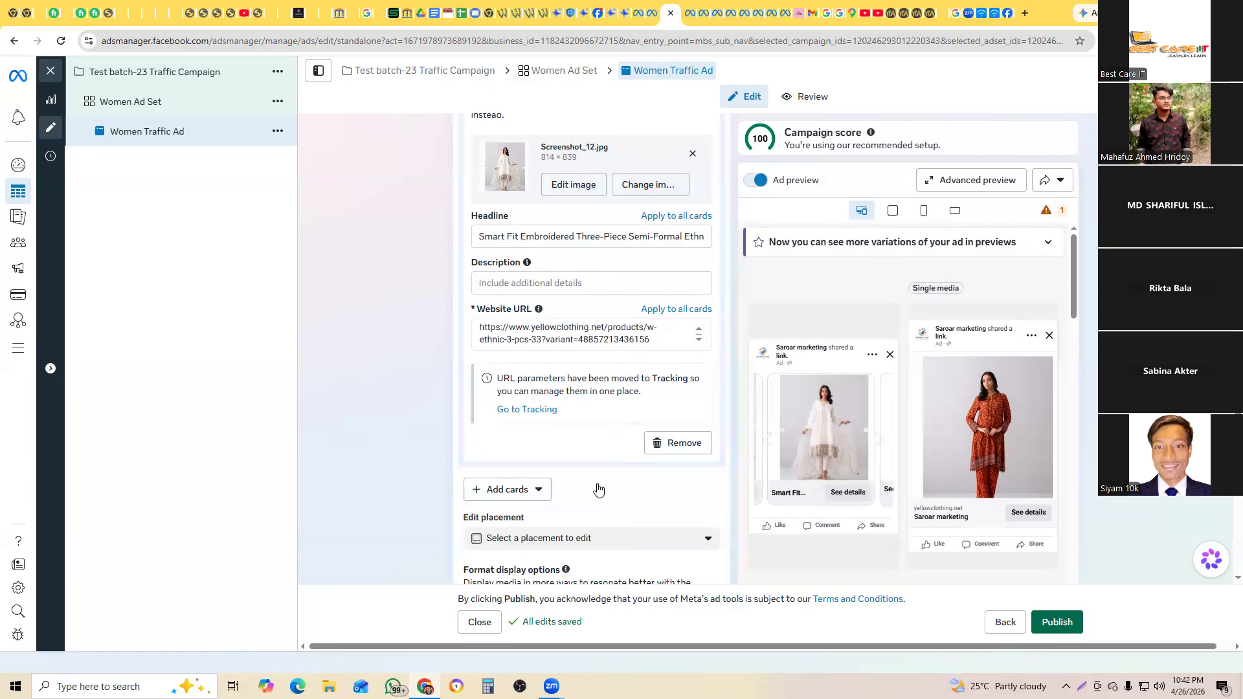
scroll(558, 459, "down", 2)
scroll(559, 459, "up", 10)
scroll(560, 459, "down", 1)
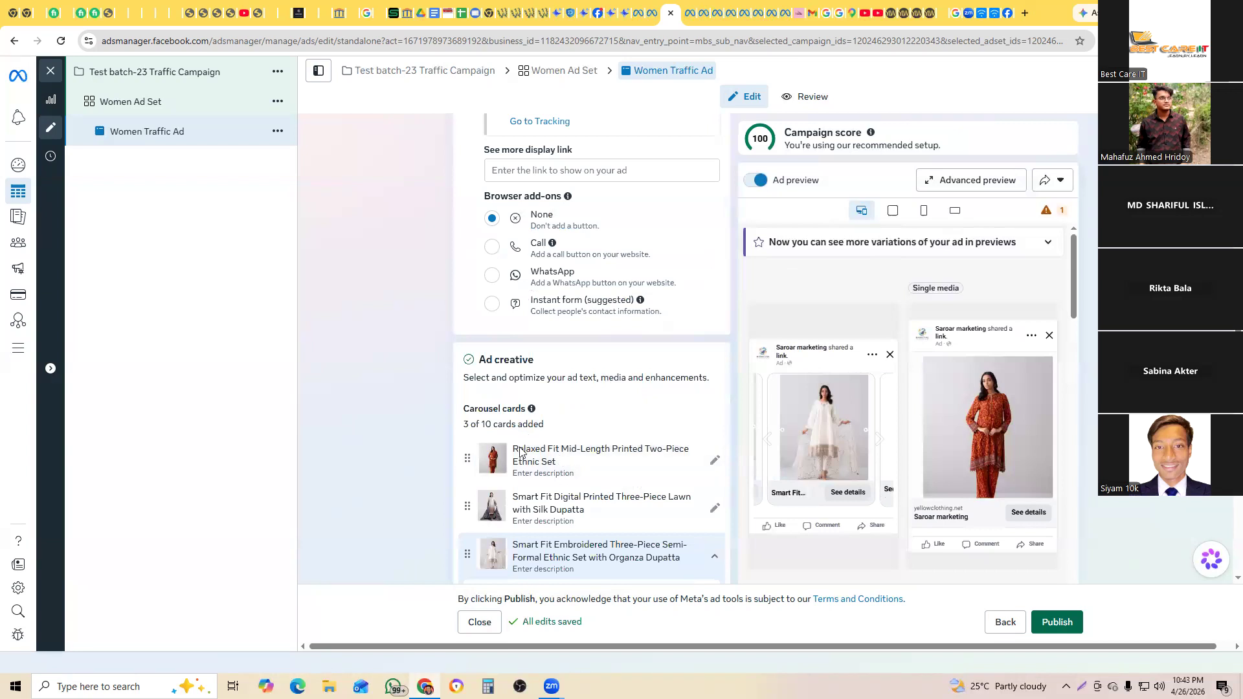
left_click(518, 553)
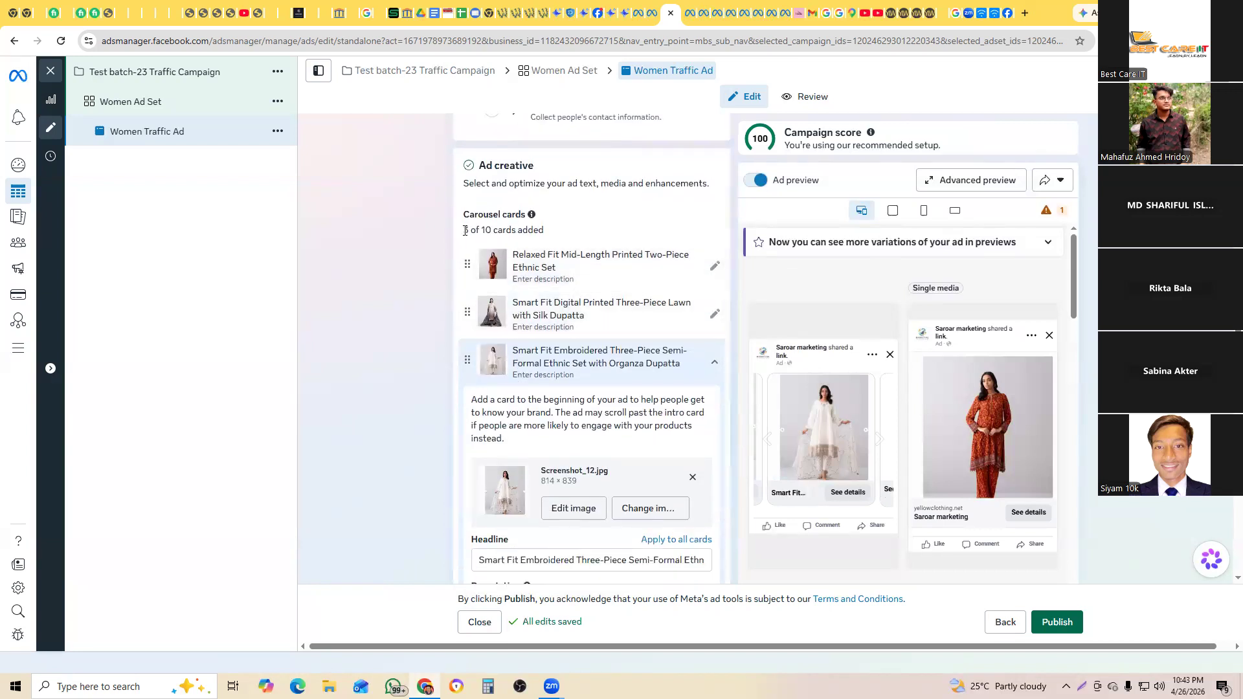
left_click_drag(494, 232, 461, 232)
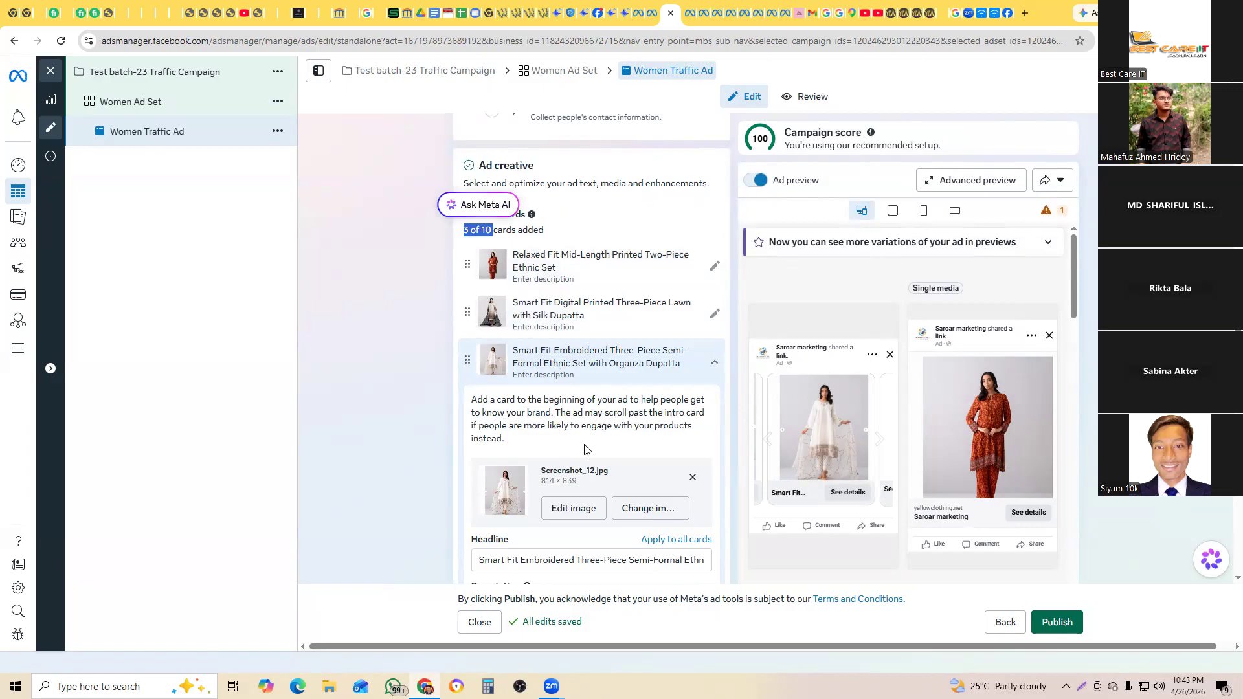
Step: Open the ad's primary text for editing and look through Yellow's women's collection page for suitable copy
scroll(584, 448, "down", 8)
scroll(623, 463, "down", 3)
left_click(525, 393)
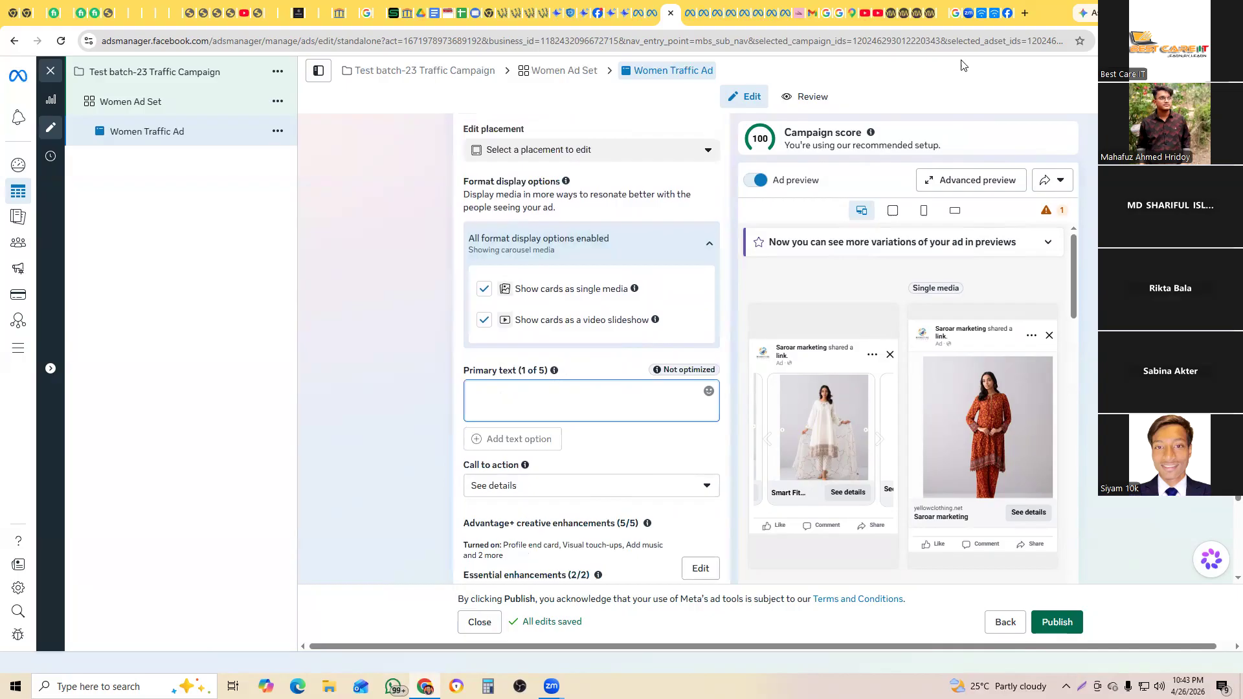
left_click(913, 16)
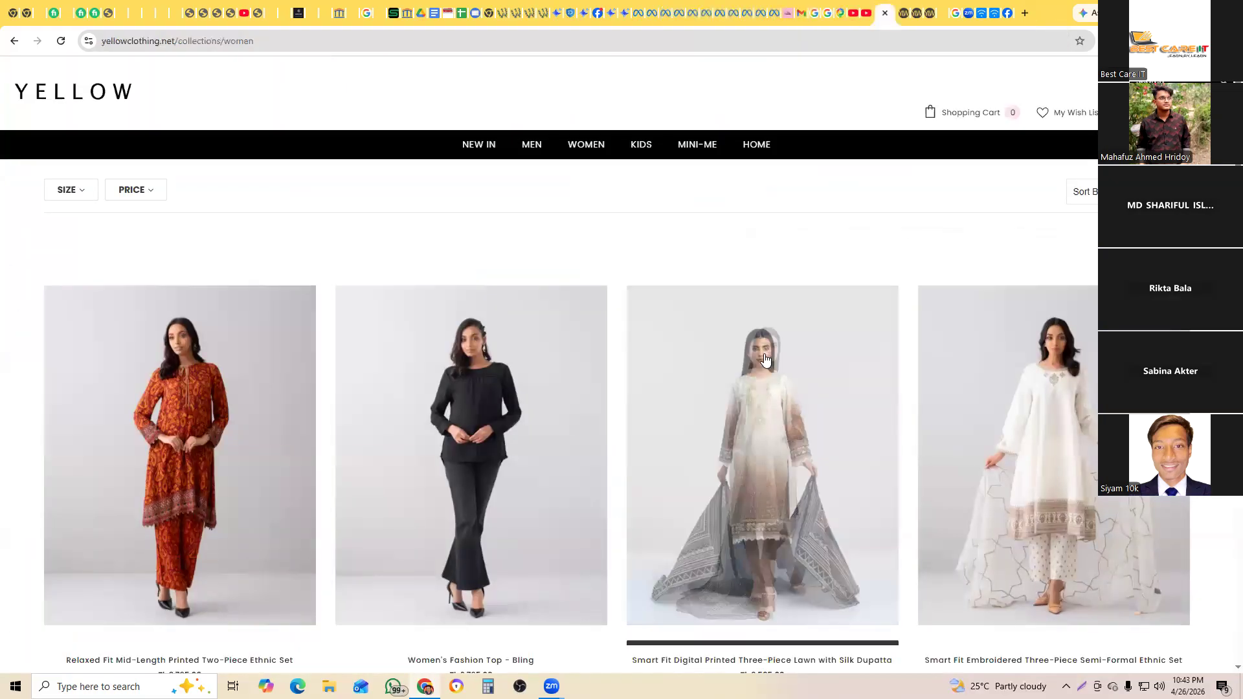
scroll(766, 353, "down", 14)
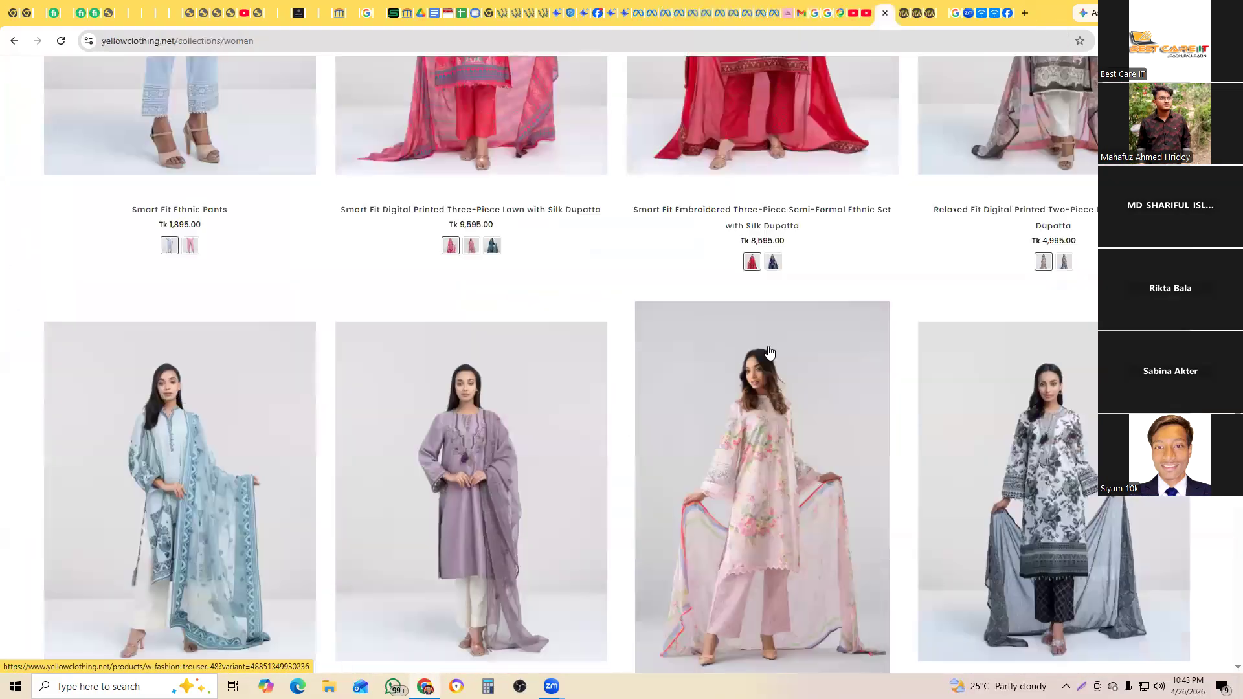
scroll(768, 353, "down", 11)
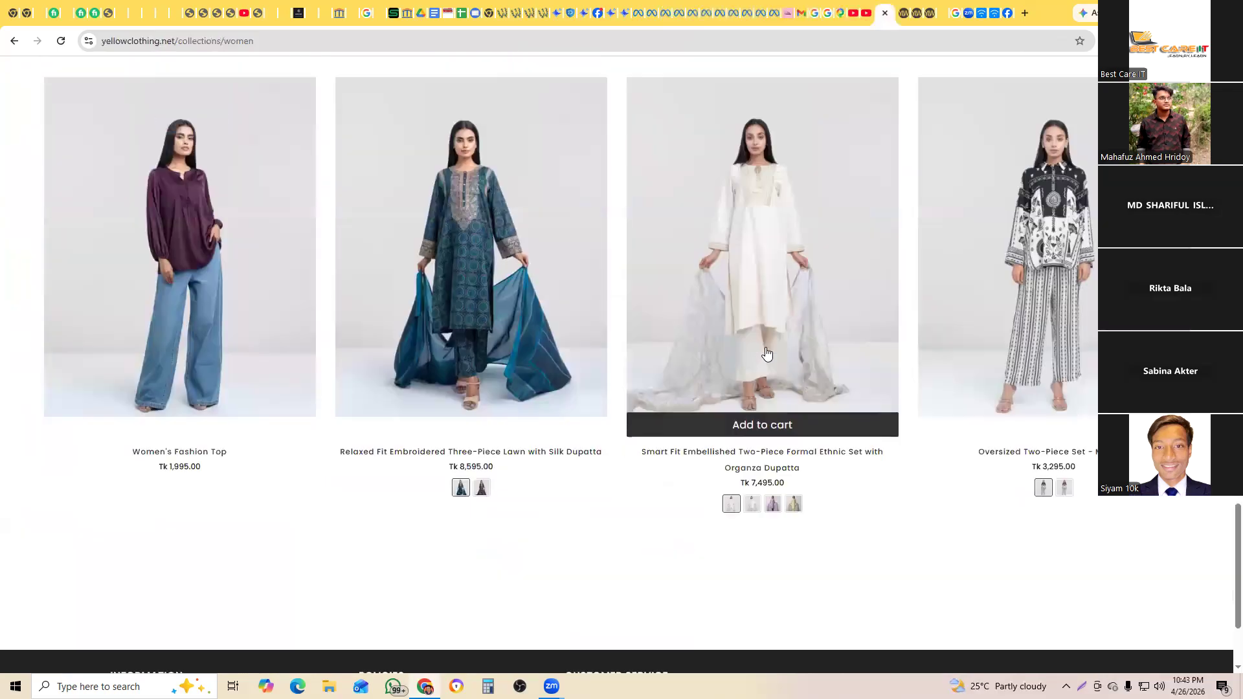
scroll(767, 353, "up", 20)
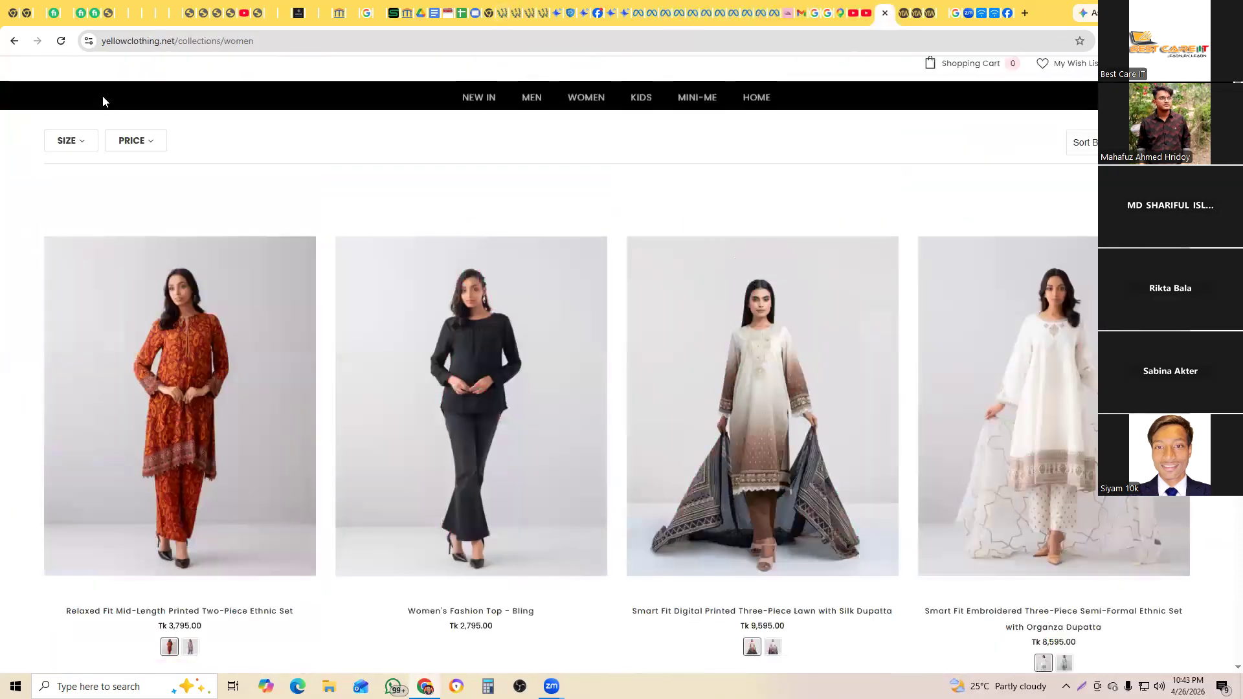
scroll(102, 101, "up", 1)
Step: Copy the YELLOW brand description from the home page of Yellow's site and paste it as the ad's primary text in Ads Manager
left_click(99, 101)
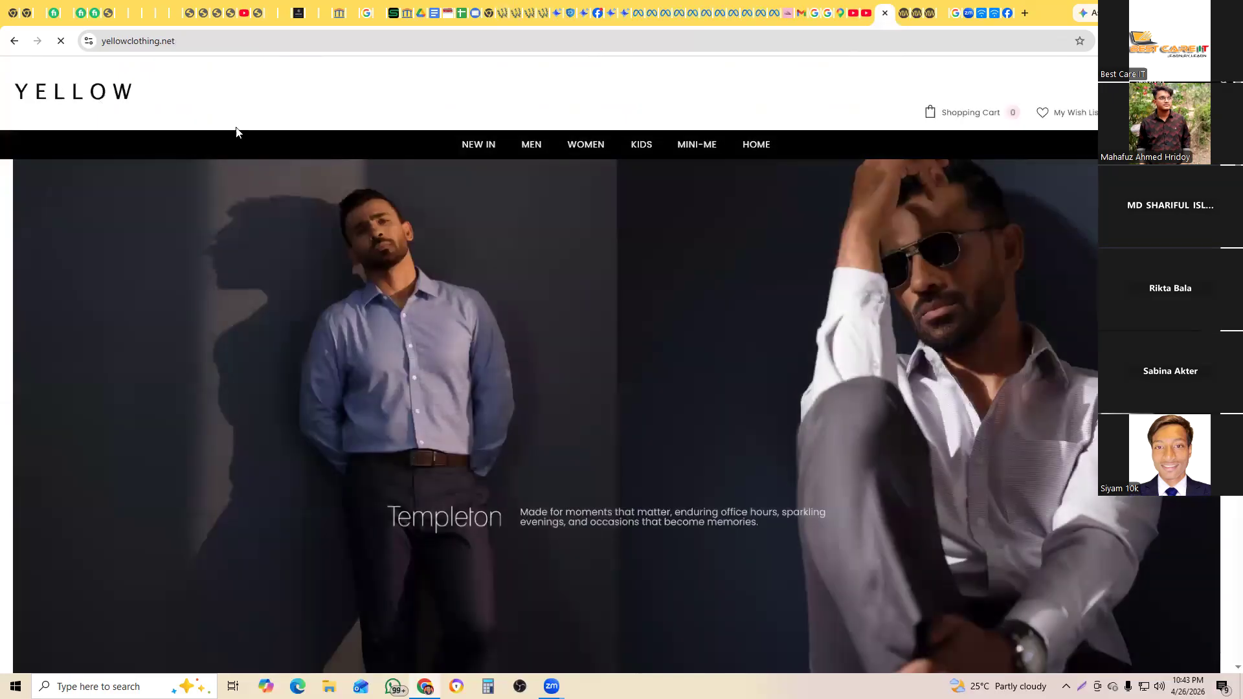
scroll(578, 484, "down", 5)
scroll(575, 486, "down", 15)
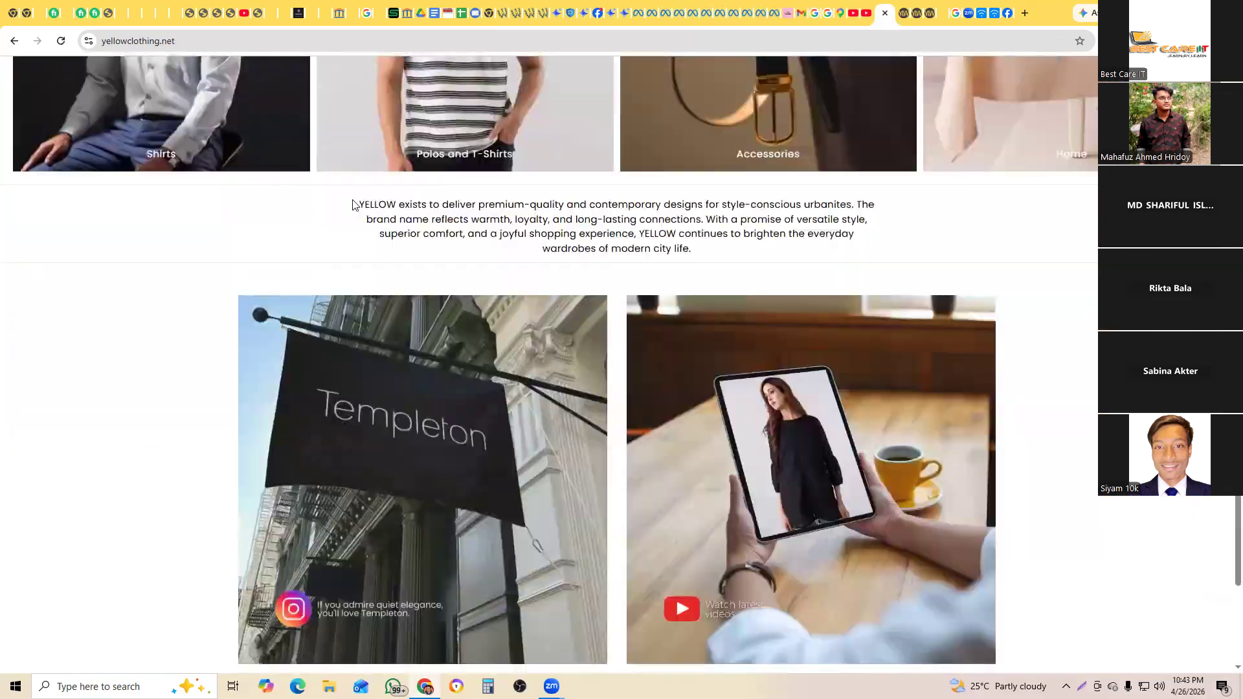
left_click_drag(357, 205, 787, 257)
key("ctrl+c")
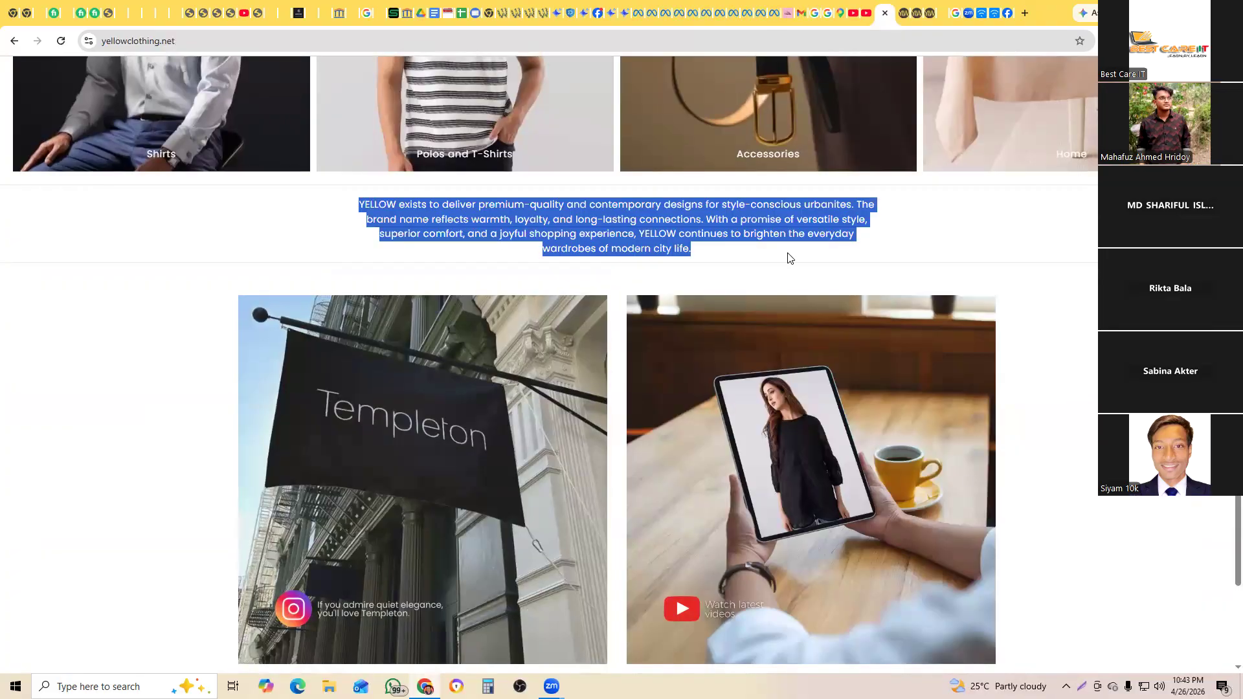
left_click(664, 14)
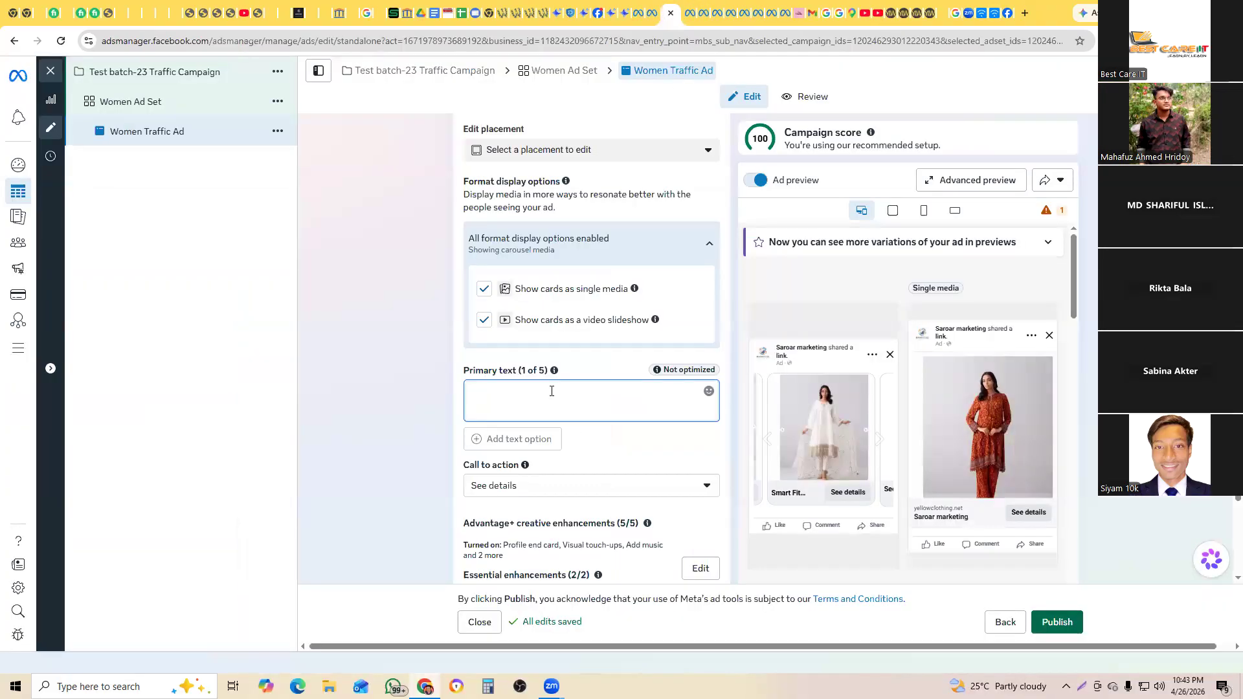
key("ctrl+v")
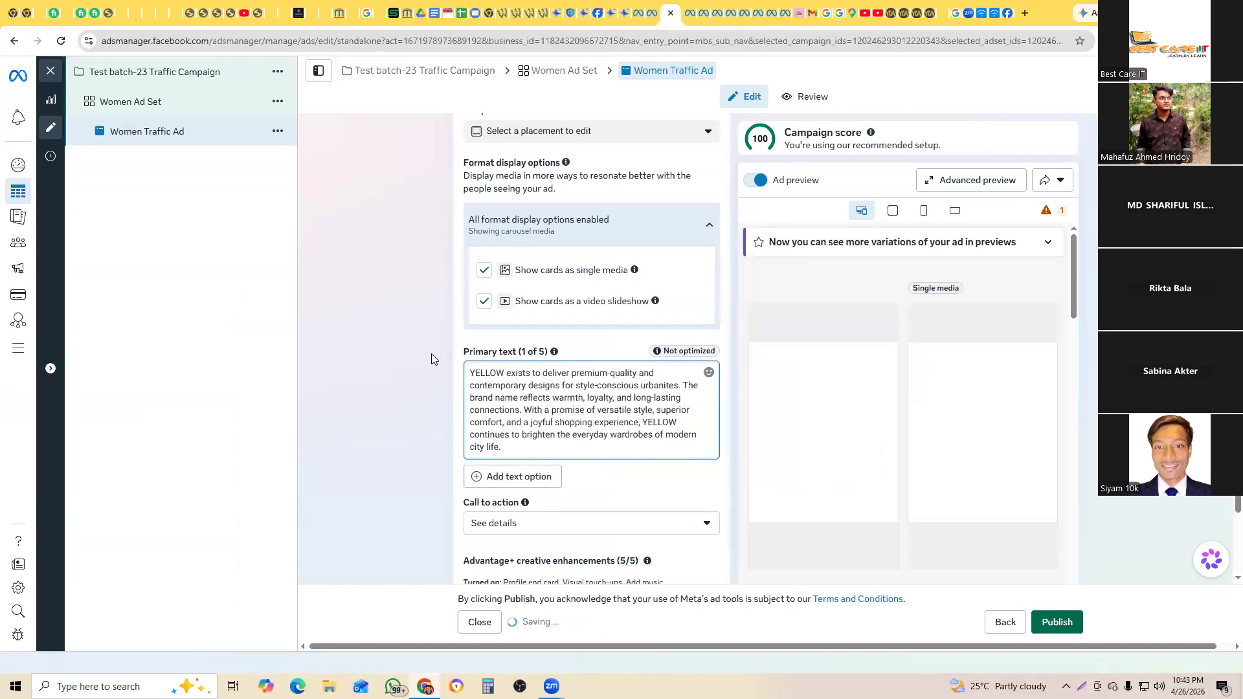
Step: Set the ad's call to action to Shop now
scroll(434, 354, "down", 2)
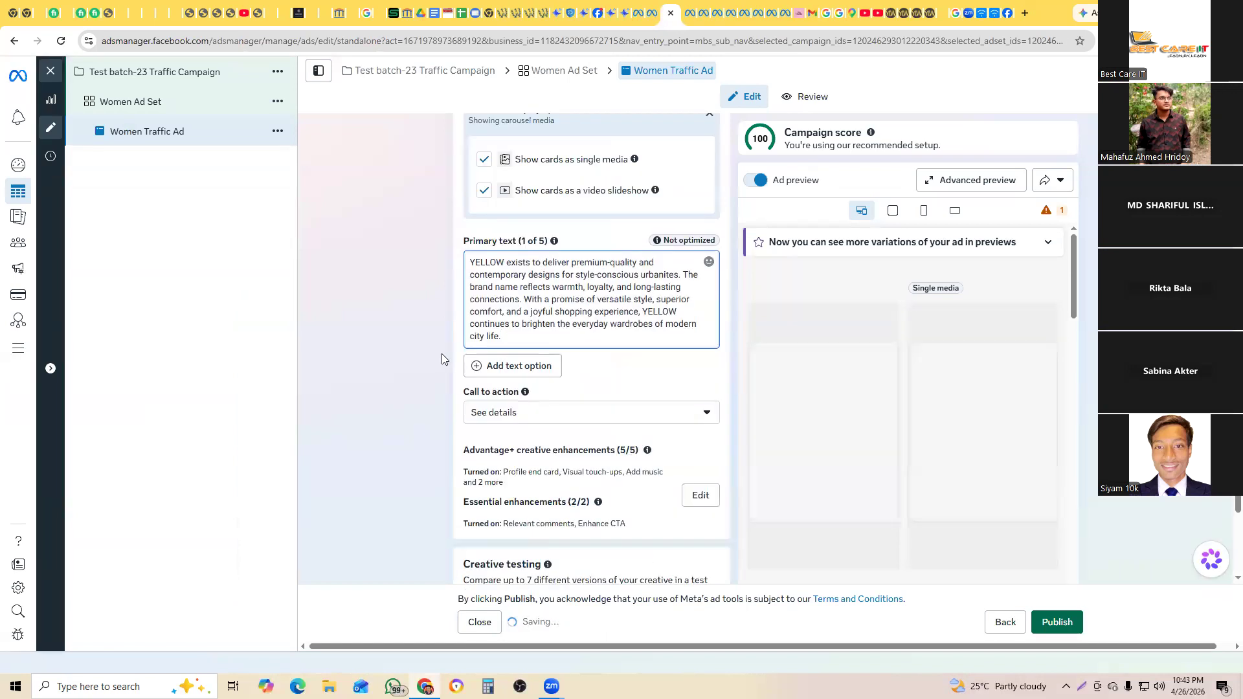
left_click(591, 421)
scroll(616, 538, "down", 3)
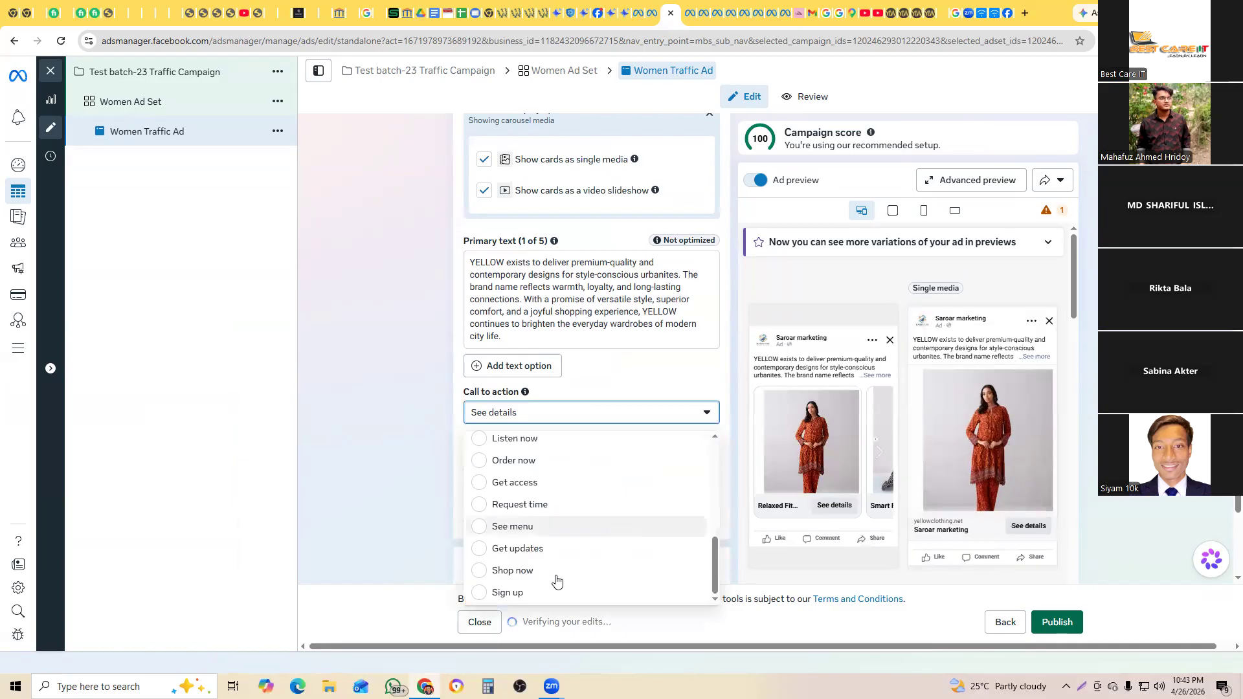
left_click(517, 570)
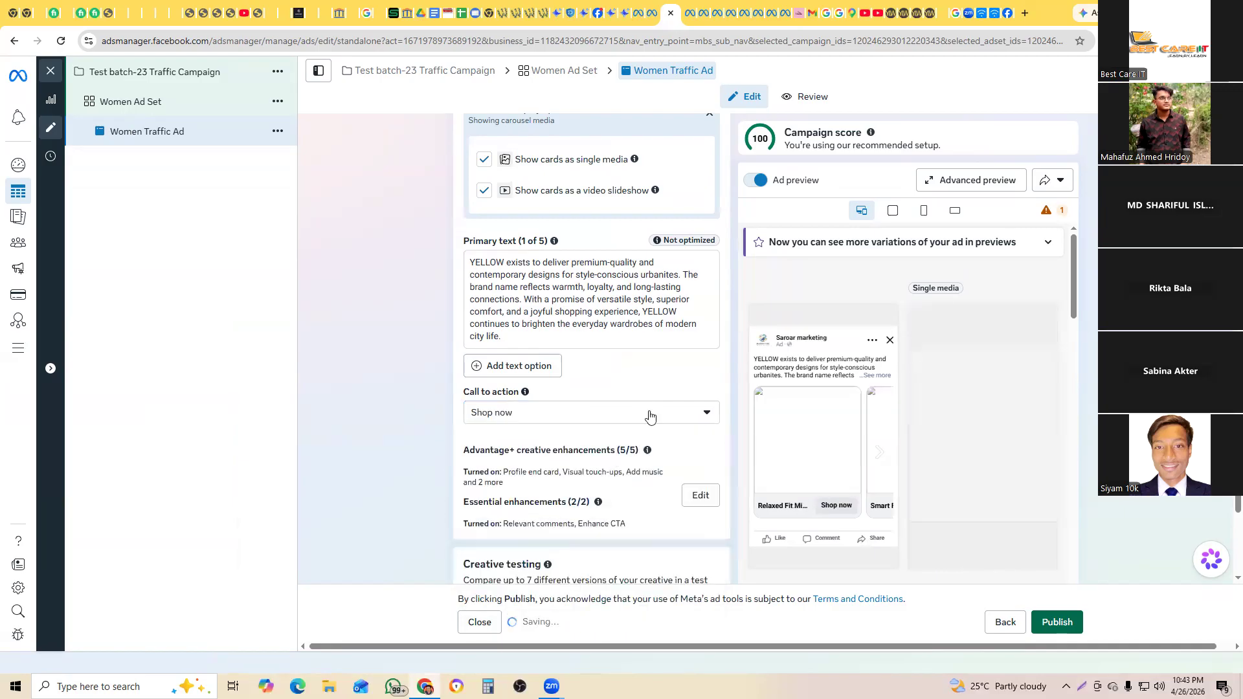
Step: Review the ad's tracking settings, its carousel cards in the Facebook Feed preview, and the Women Ad Set
scroll(669, 460, "down", 4)
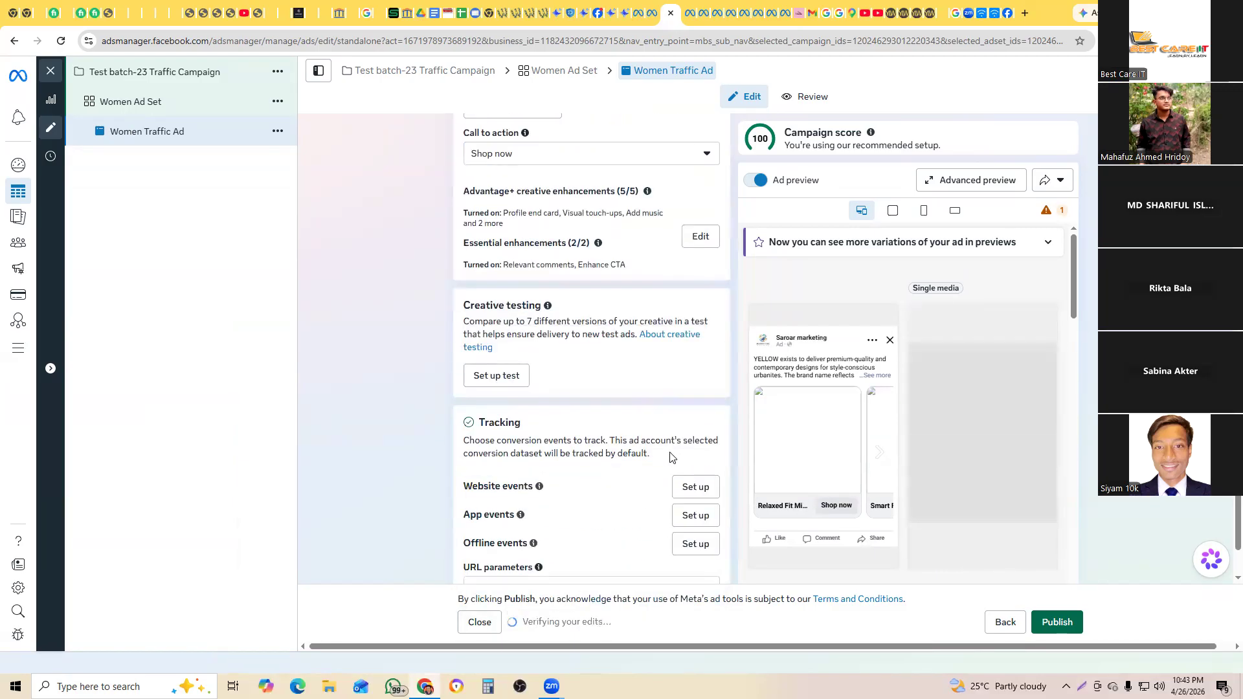
scroll(670, 458, "down", 1)
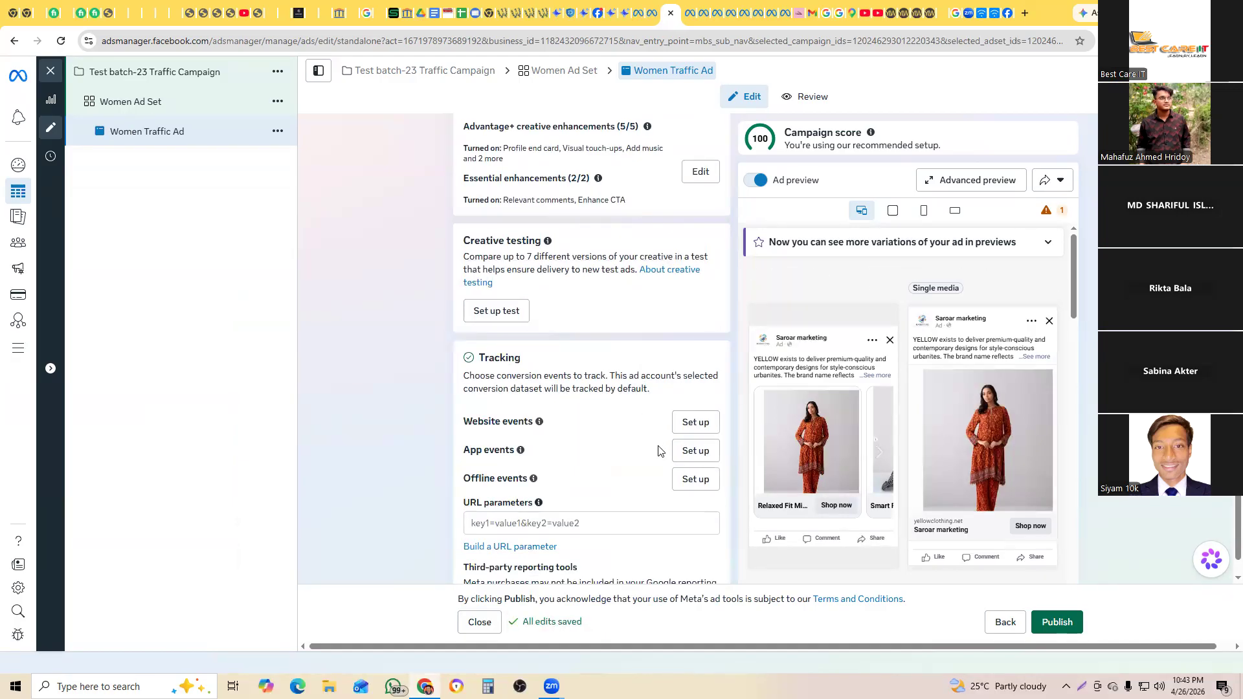
scroll(641, 449, "down", 1)
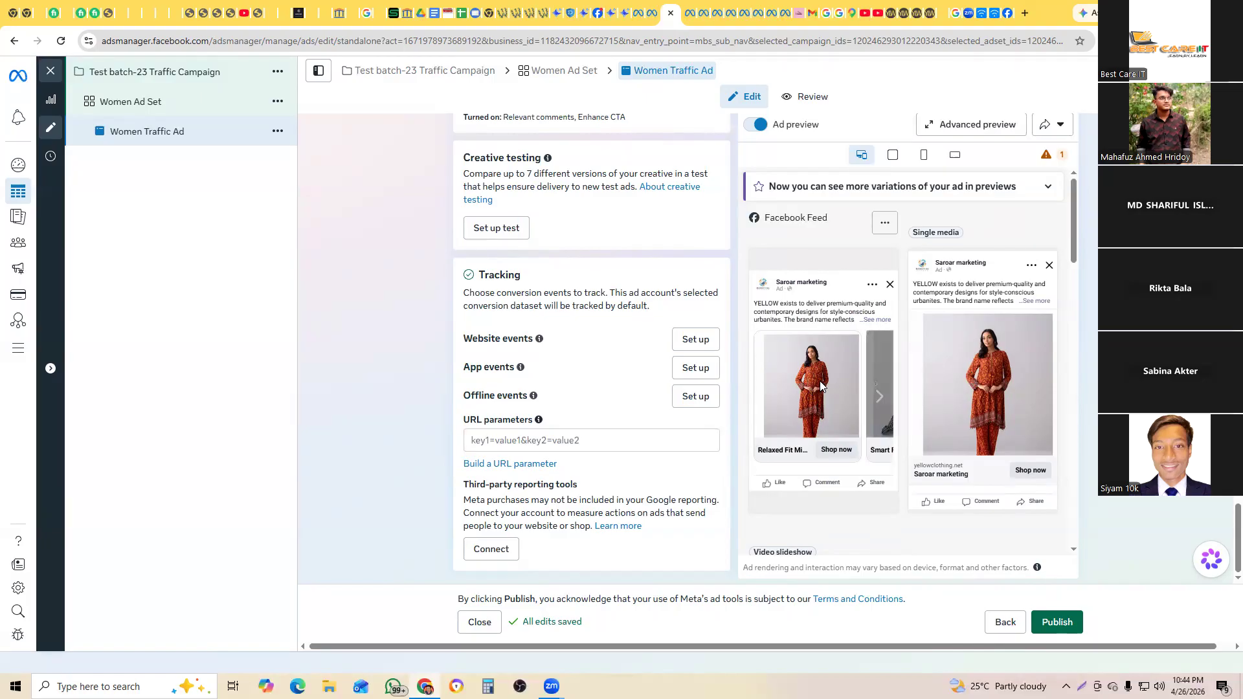
left_click(880, 395)
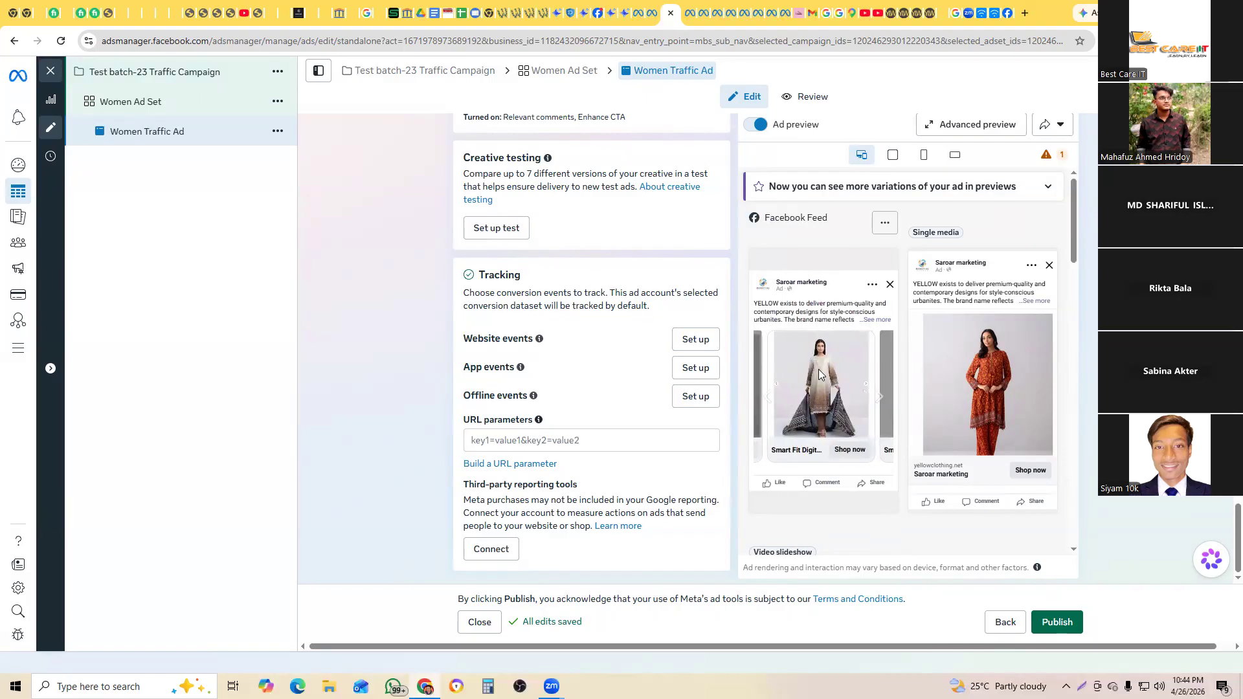
left_click(879, 395)
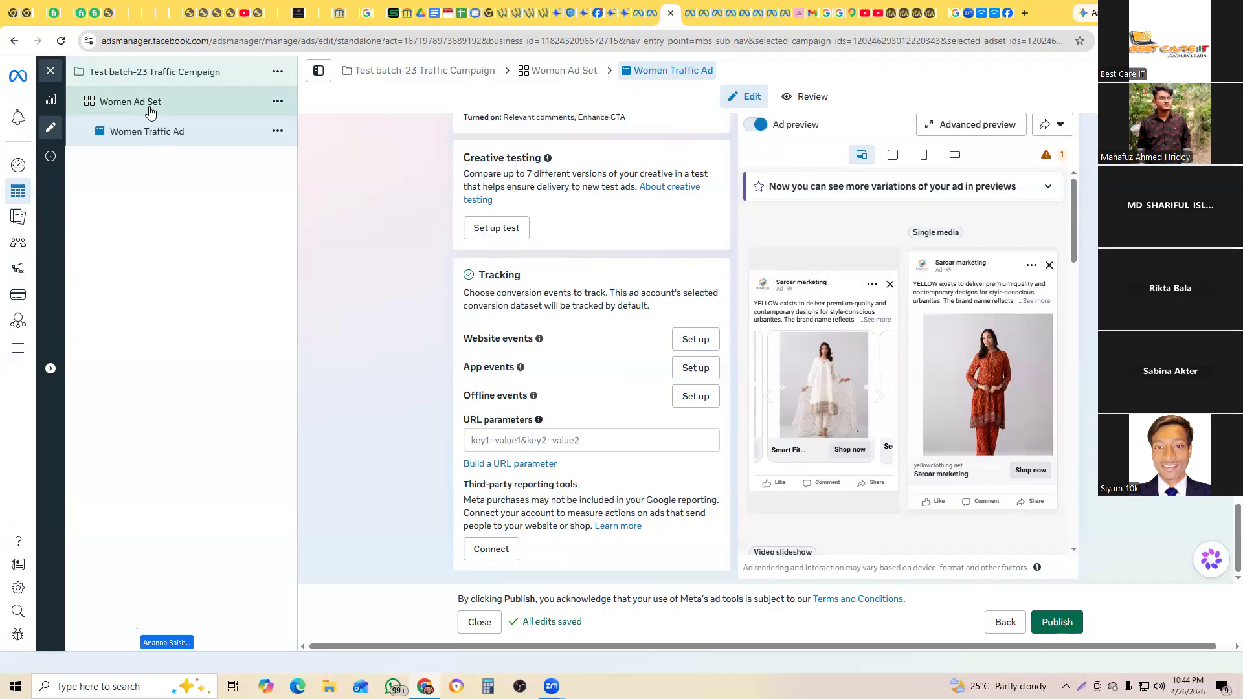
left_click(150, 106)
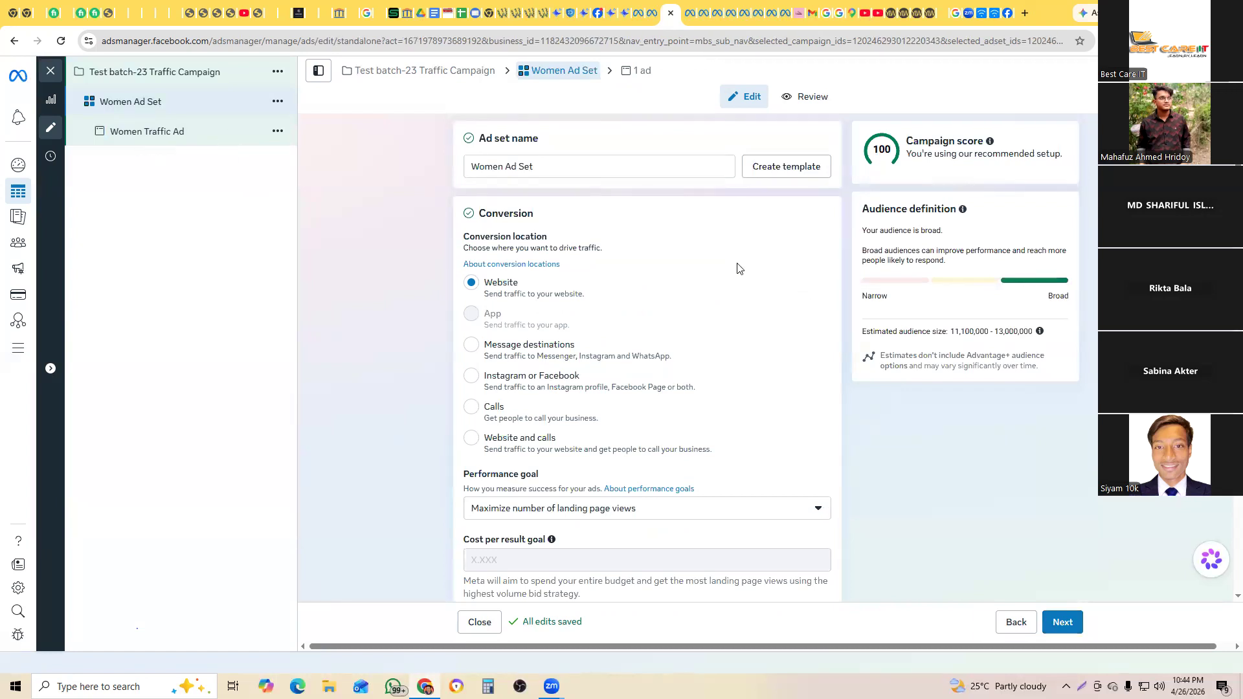
left_click(146, 131)
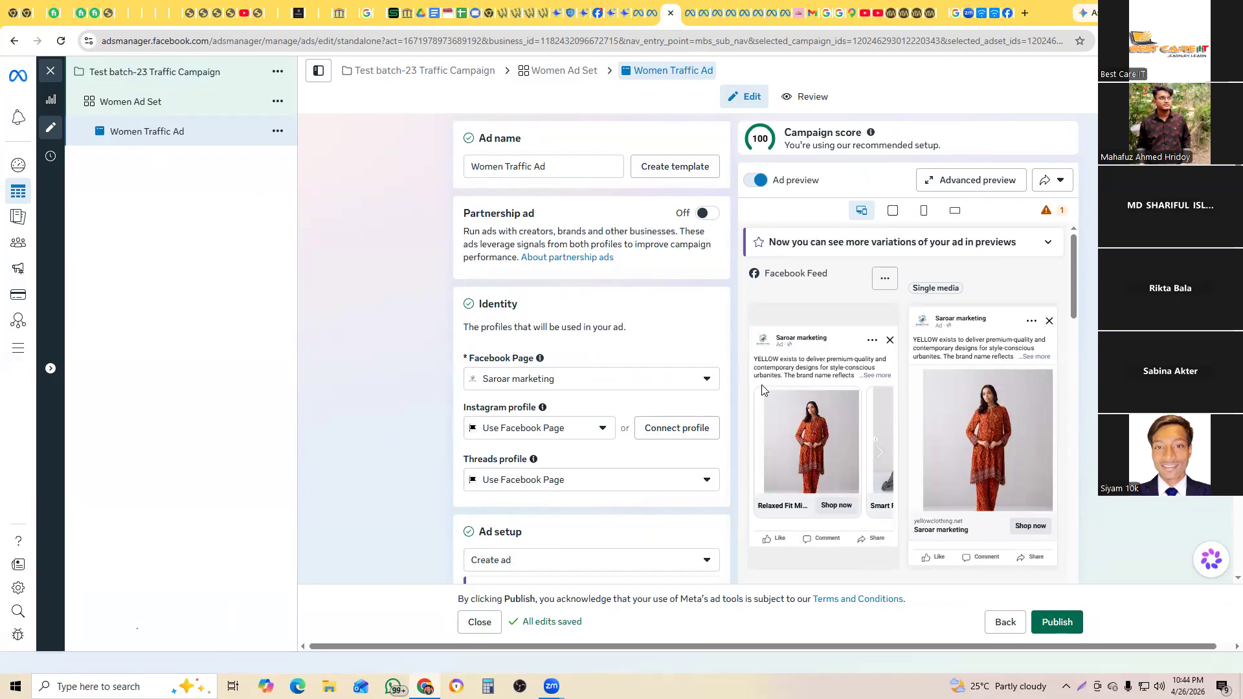
Step: Go to Yellow's men's collection and open three product pages in new tabs, including the Regular Fit Embroidered Formal Panjabi and Regular Fit Jacquard Polo Shirt
left_click(891, 13)
scroll(433, 294, "up", 15)
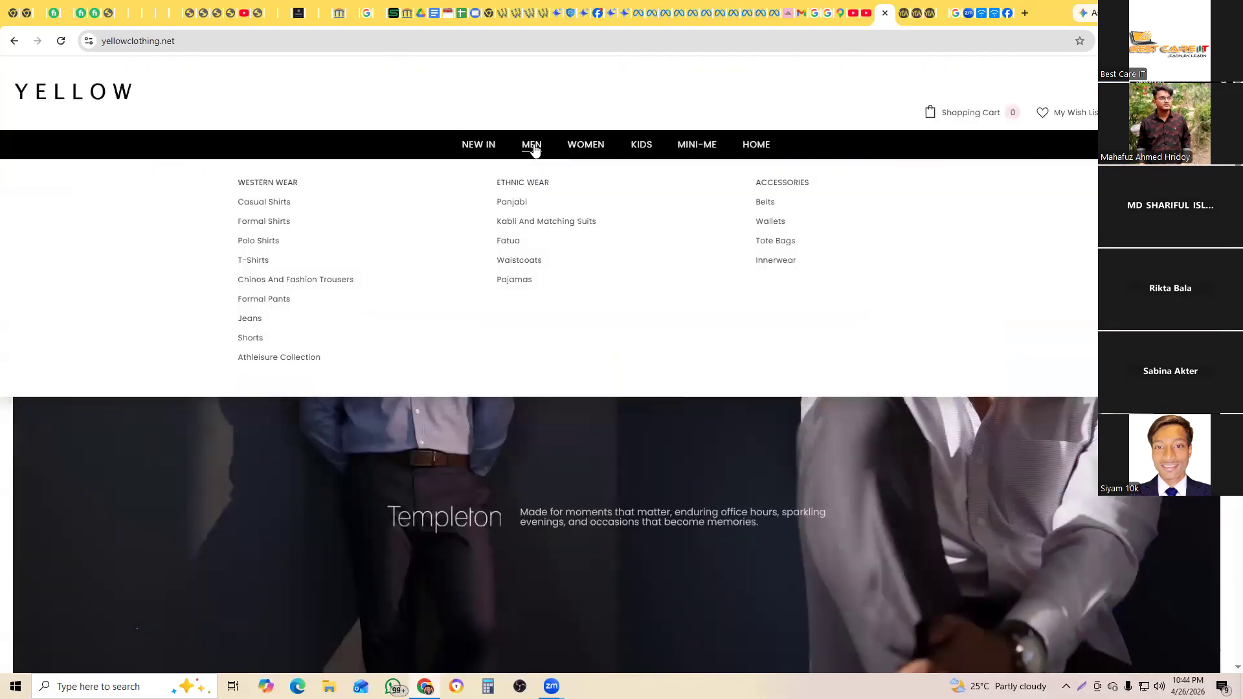
left_click(534, 151)
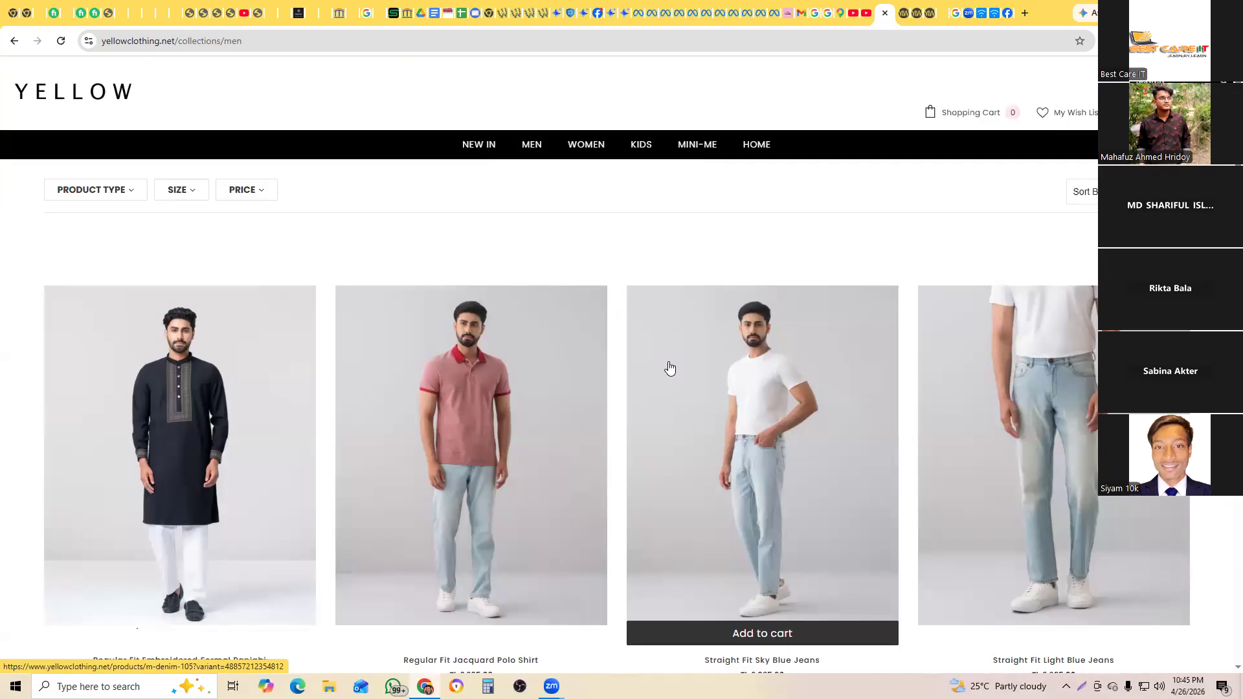
right_click(221, 364)
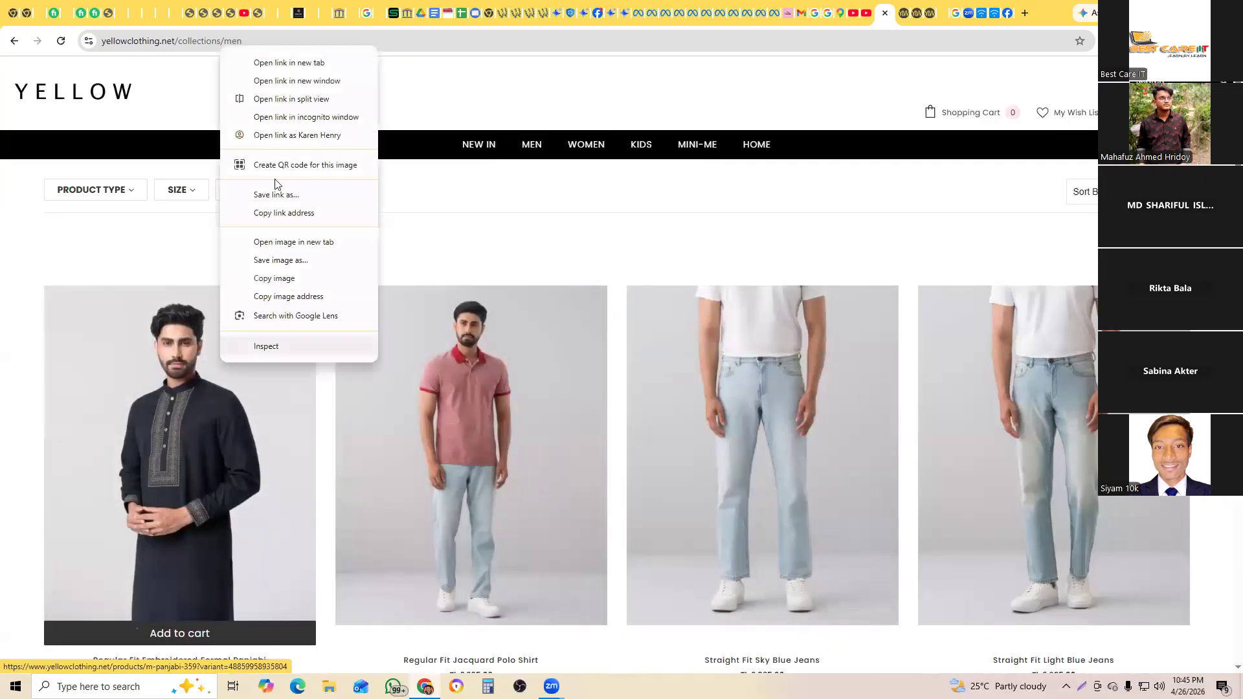
key("Escape")
right_click(495, 344)
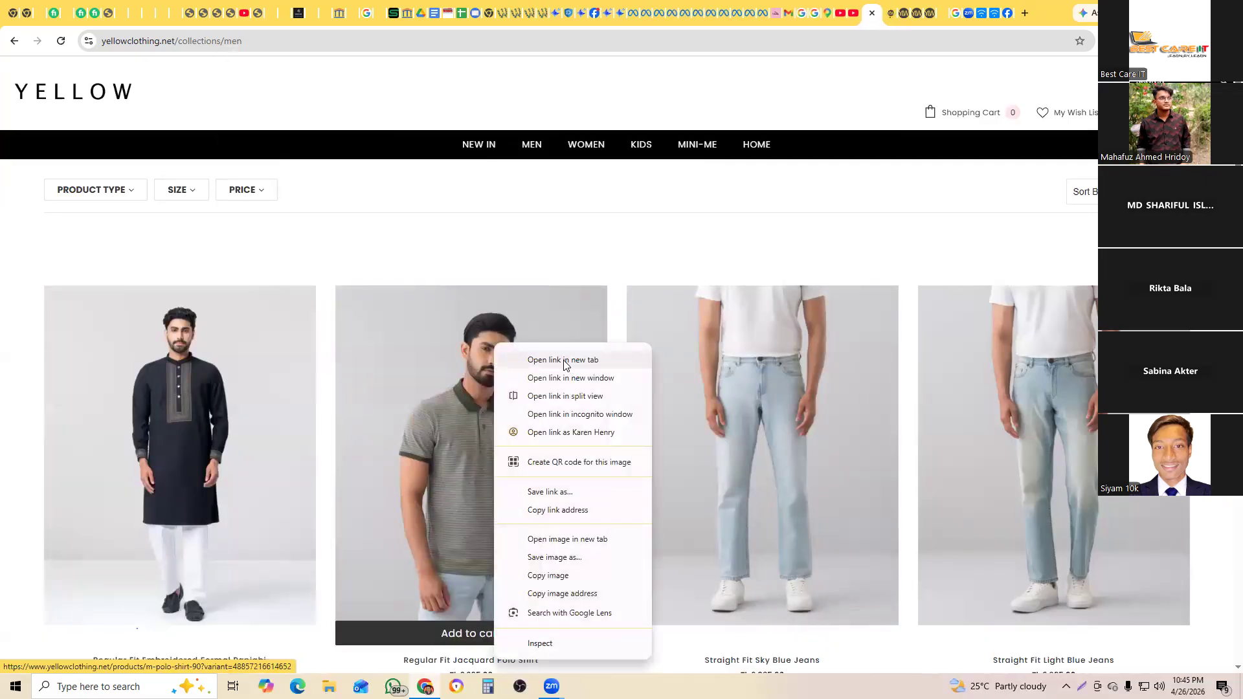
key("Escape")
scroll(818, 415, "down", 4)
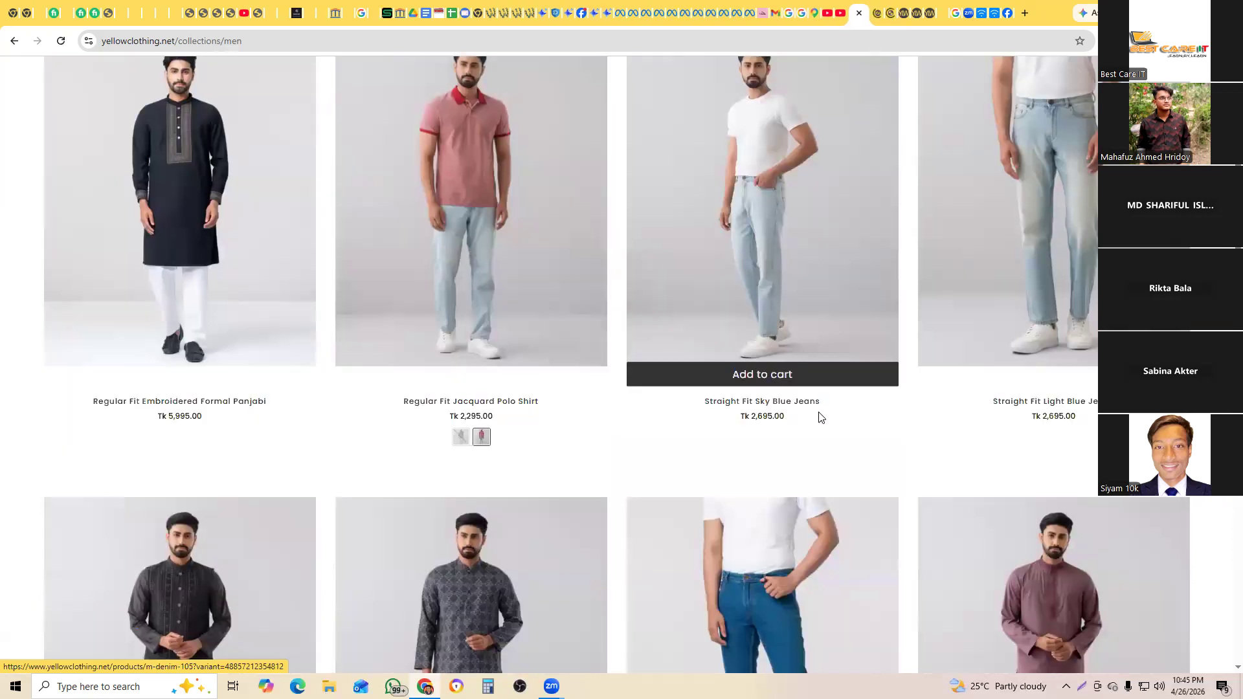
right_click(515, 532)
left_click(552, 233)
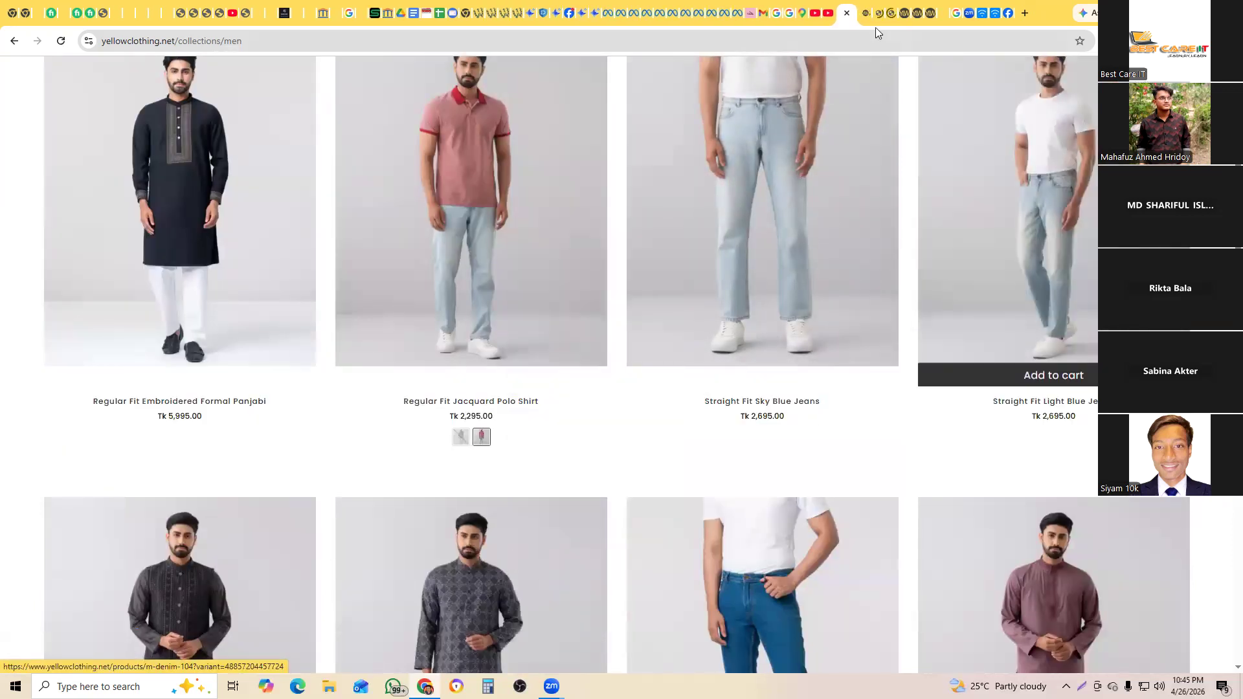
Step: Capture a screenshot of the product photo on the Regular Fit Embroidered Formal Panjabi page and save it
left_click(864, 14)
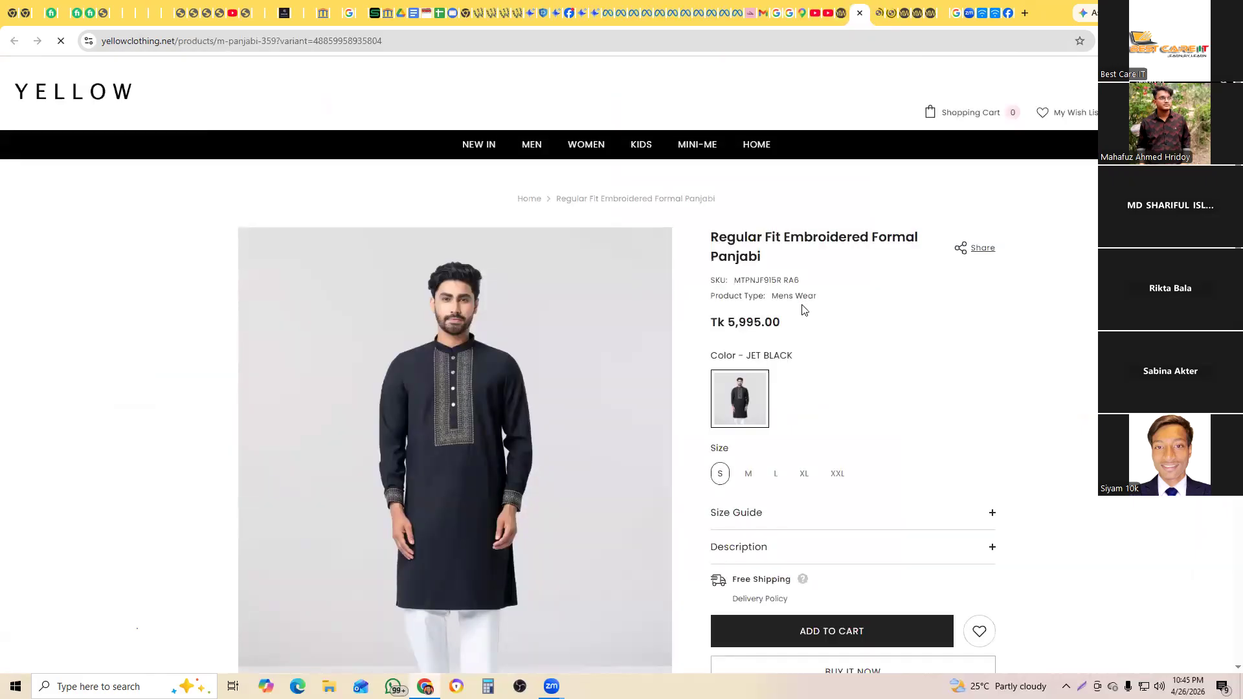
scroll(618, 330, "down", 2)
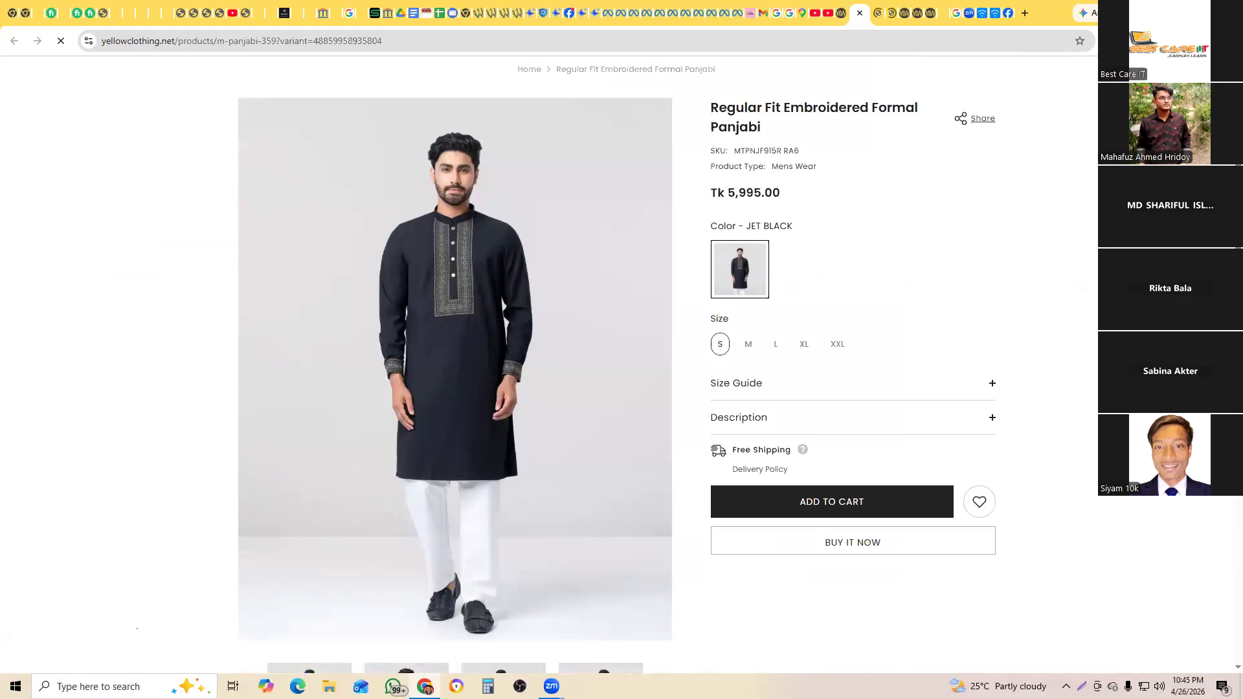
scroll(619, 362, "up", 1)
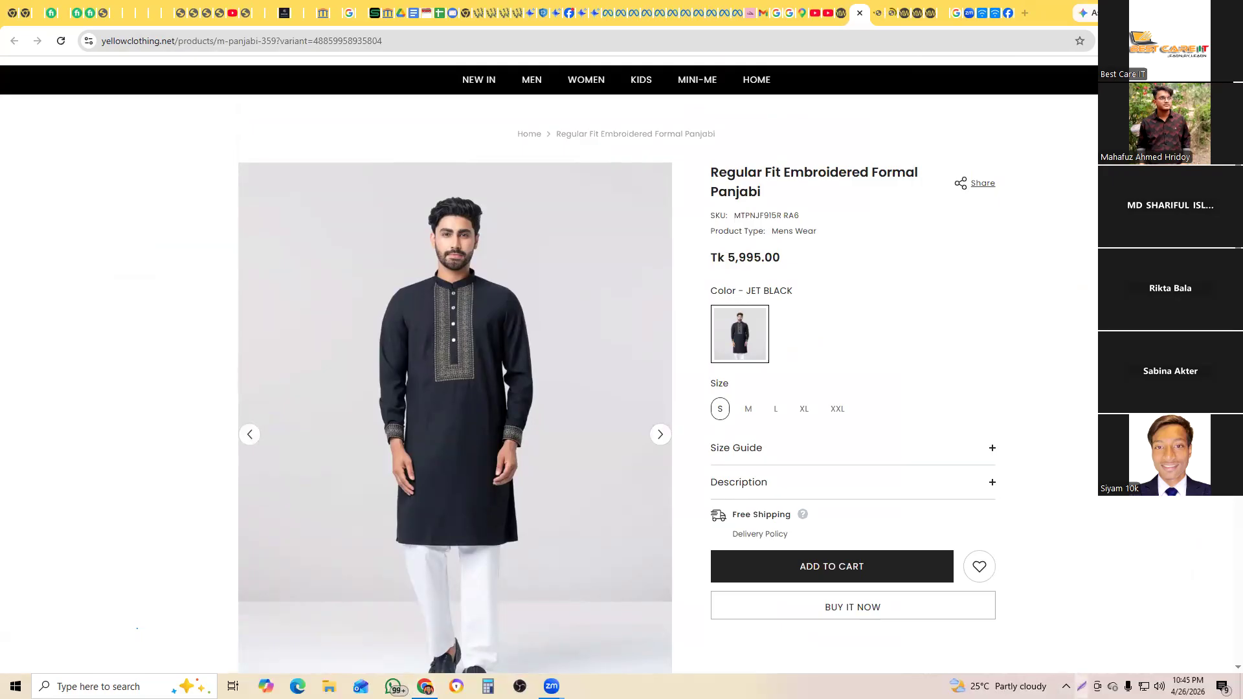
key("Print")
left_click_drag(175, 121, 711, 632)
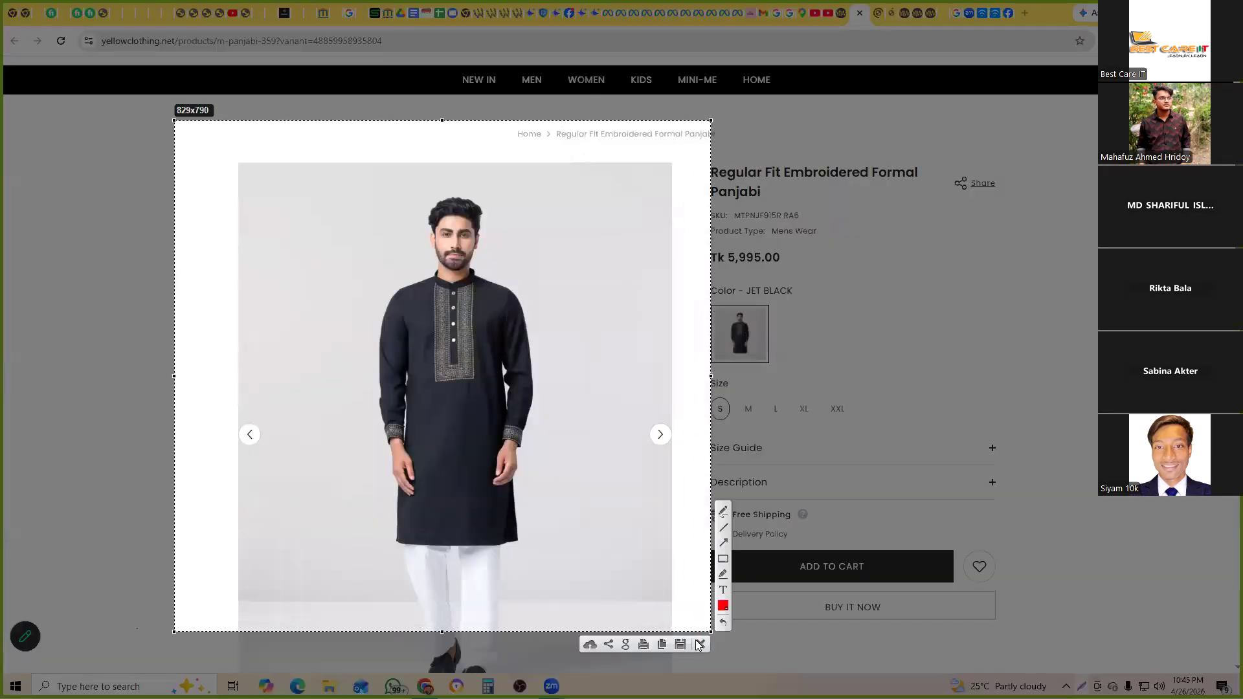
left_click(682, 643)
left_click(354, 243)
Step: Add a new ad set with an ad to Test batch-23 Traffic Campaign in Ads Manager and name the ad set Men Traffic Ad Set
left_click(635, 19)
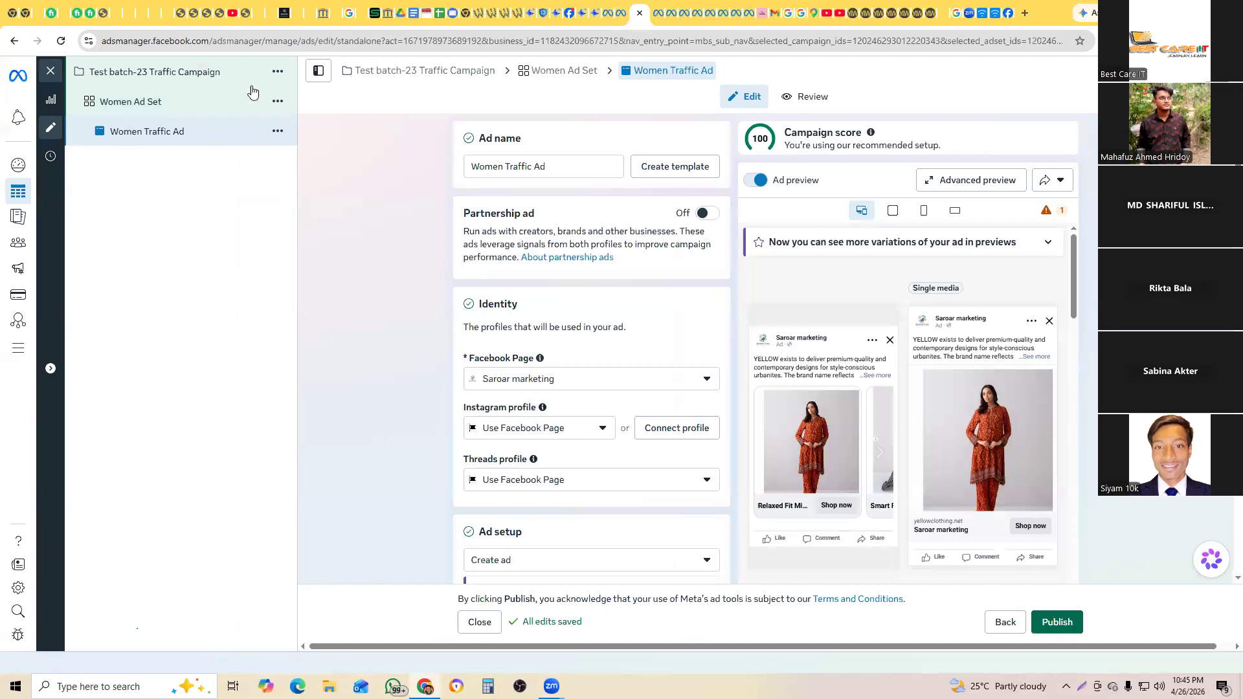
left_click(279, 71)
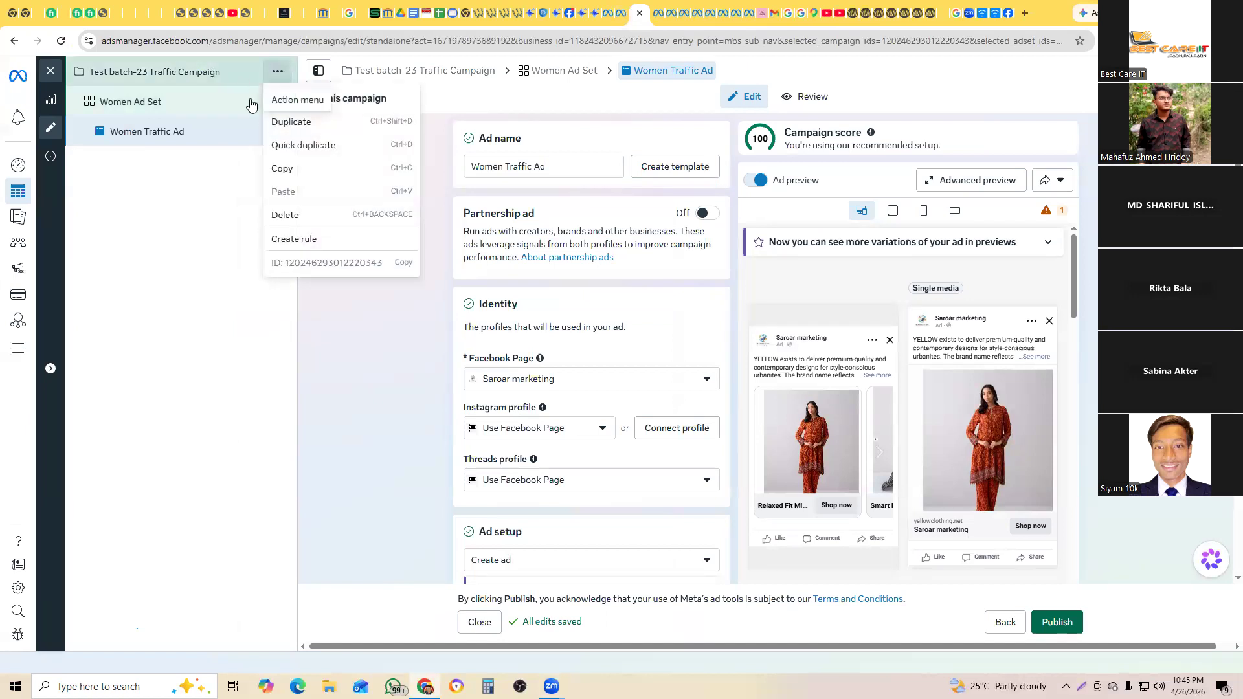
left_click(313, 243)
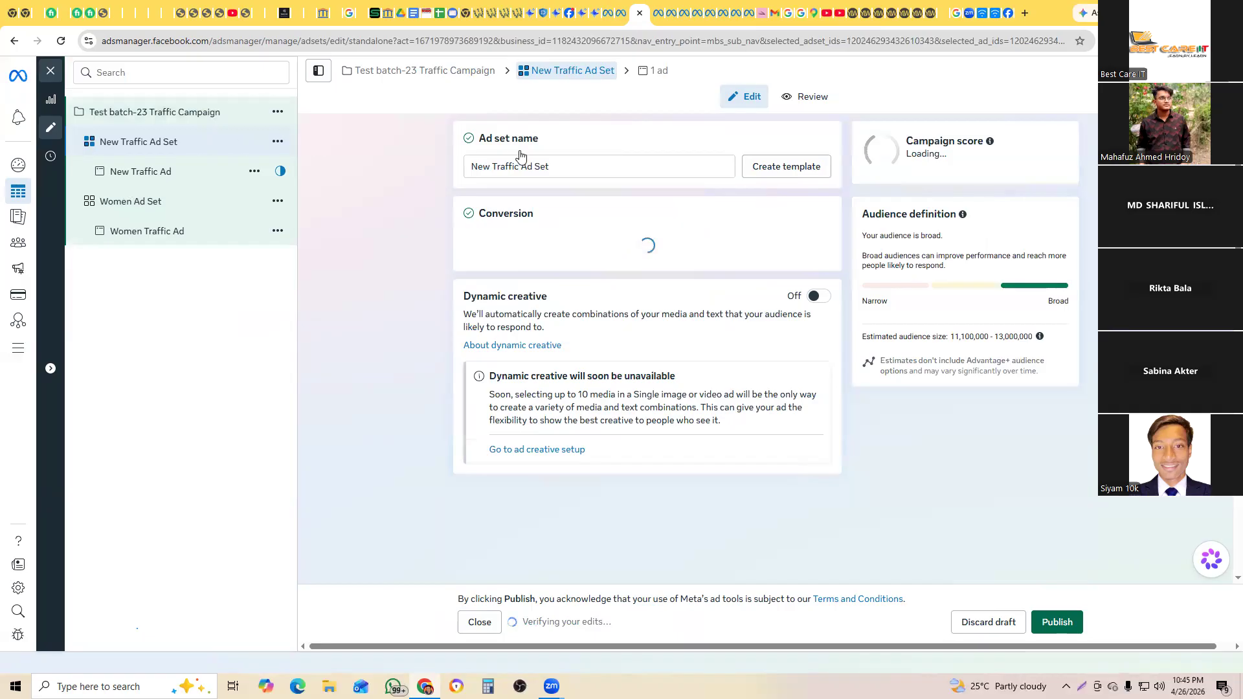
double_click(456, 166)
type("M")
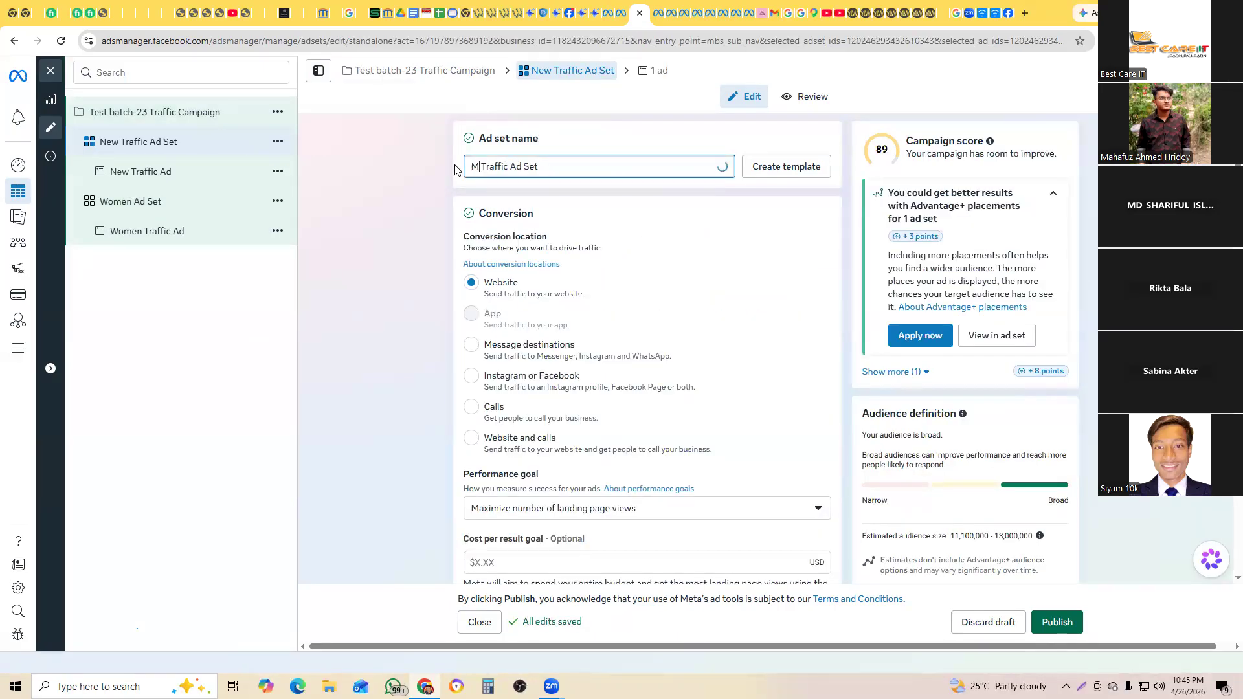
type("en")
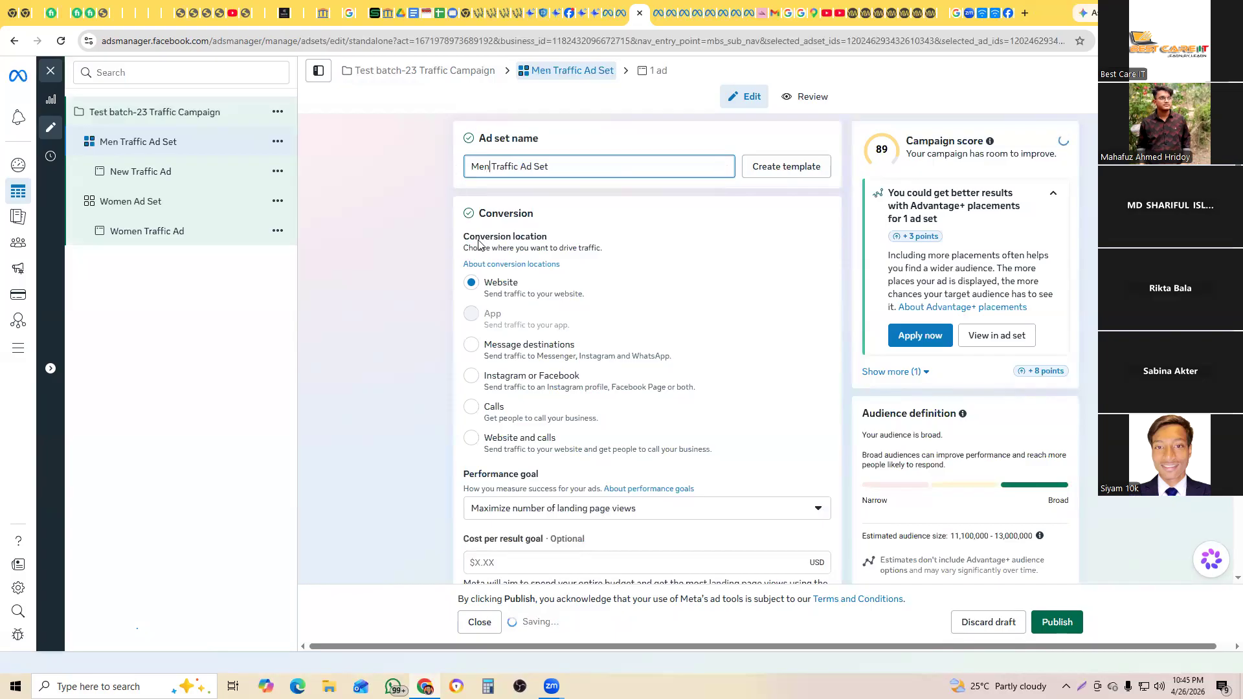
Step: Set the Men Traffic Ad Set's daily budget to $16
scroll(595, 465, "down", 4)
scroll(591, 461, "down", 6)
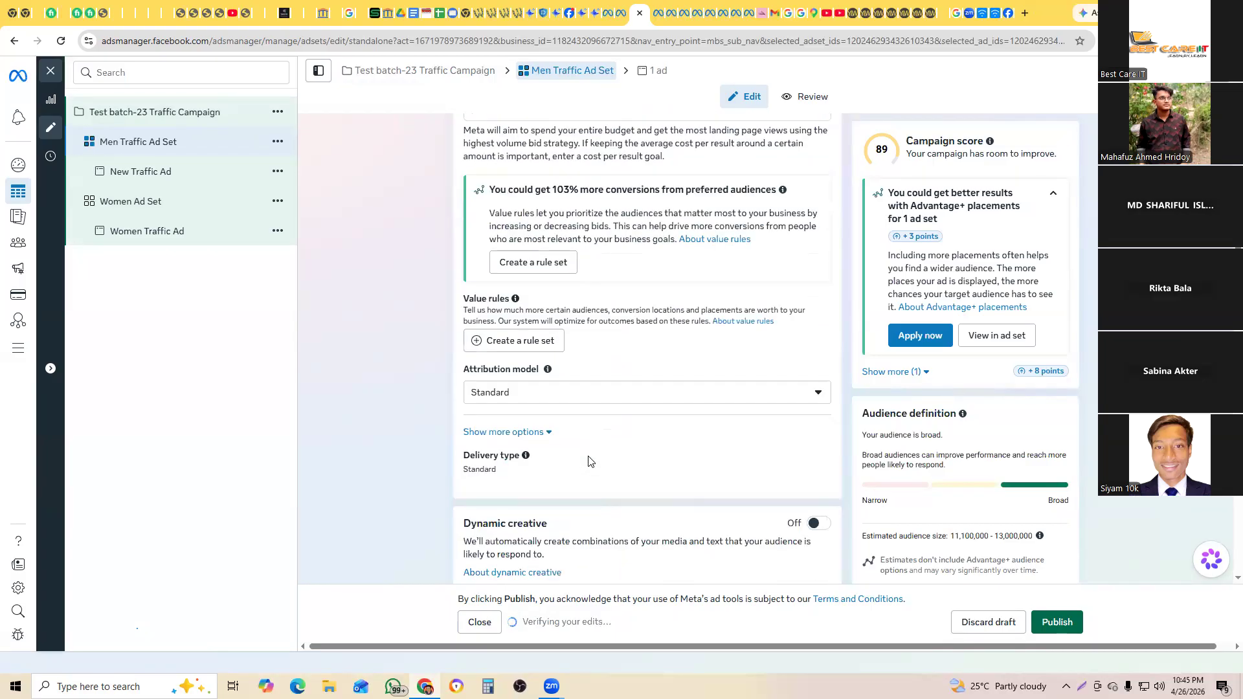
scroll(677, 379, "down", 3)
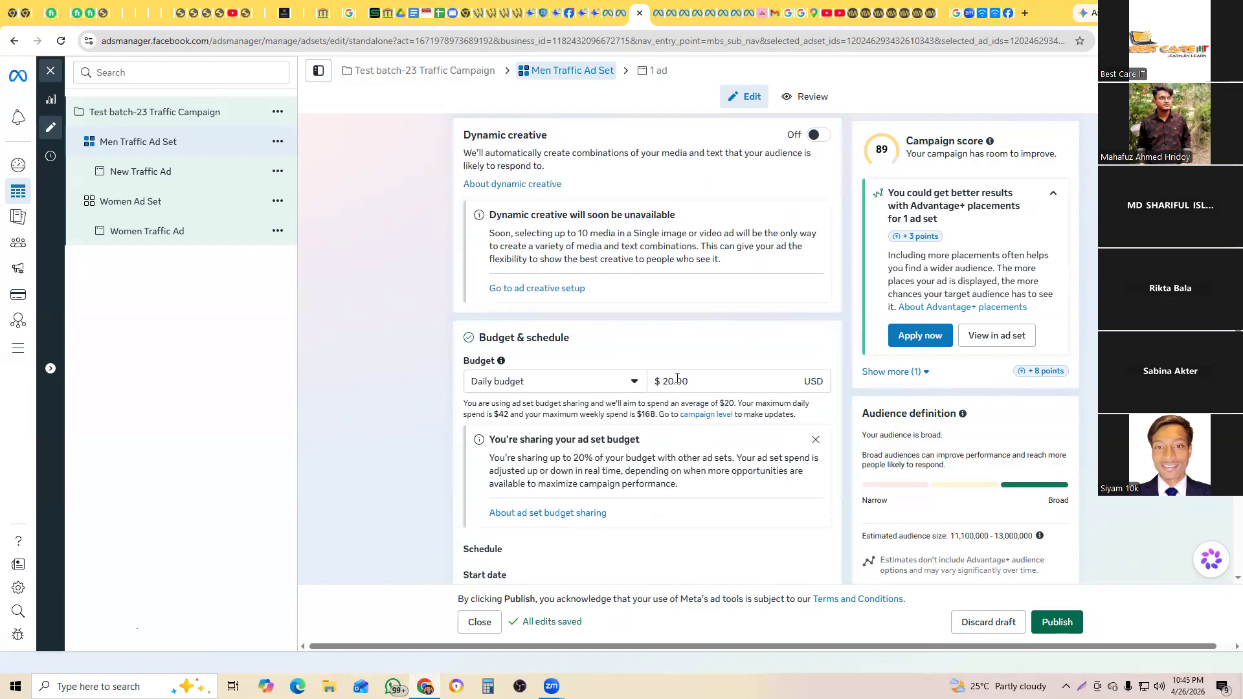
double_click(674, 382)
type("16")
left_click(386, 422)
Step: Set the Men Traffic Ad Set audience's maximum age to 35 and its gender to Men
scroll(590, 314, "down", 5)
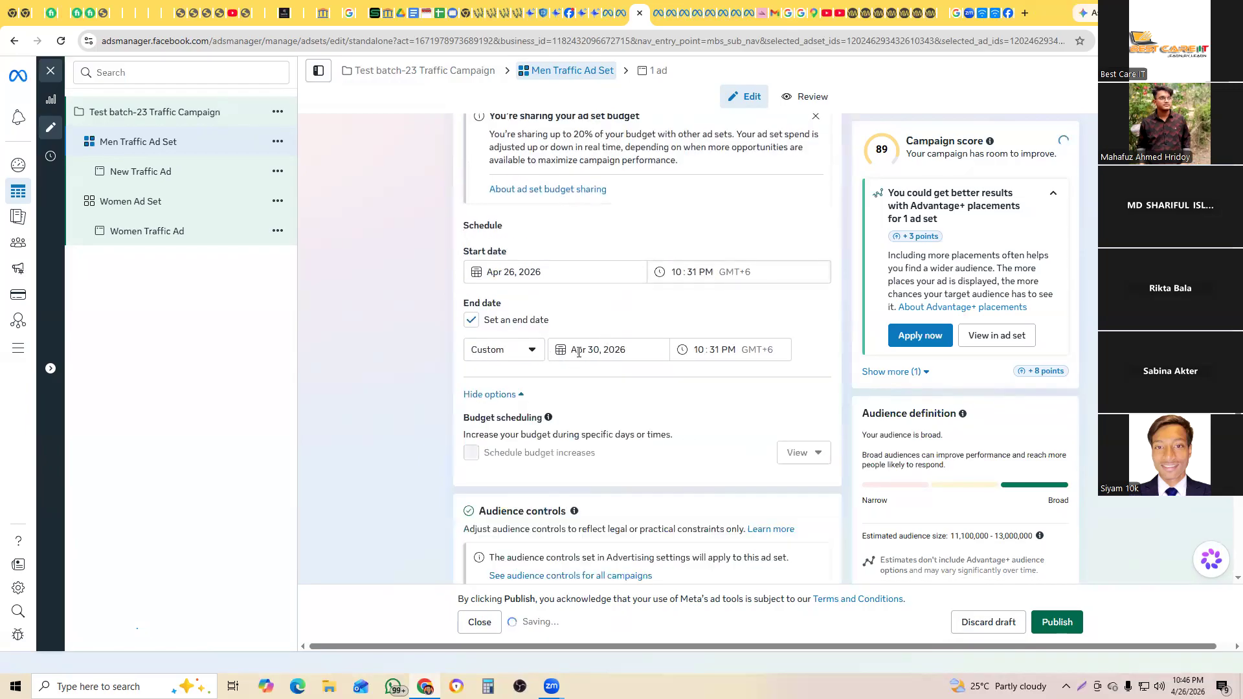
scroll(665, 456, "down", 5)
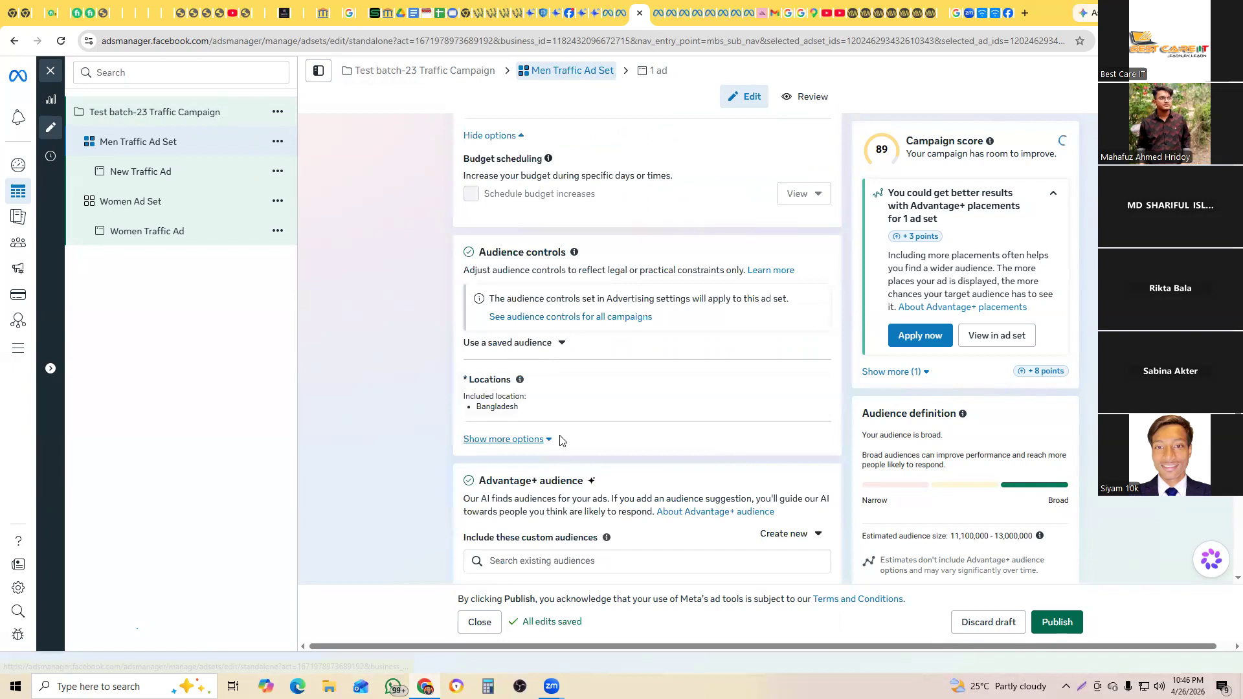
scroll(557, 440, "down", 3)
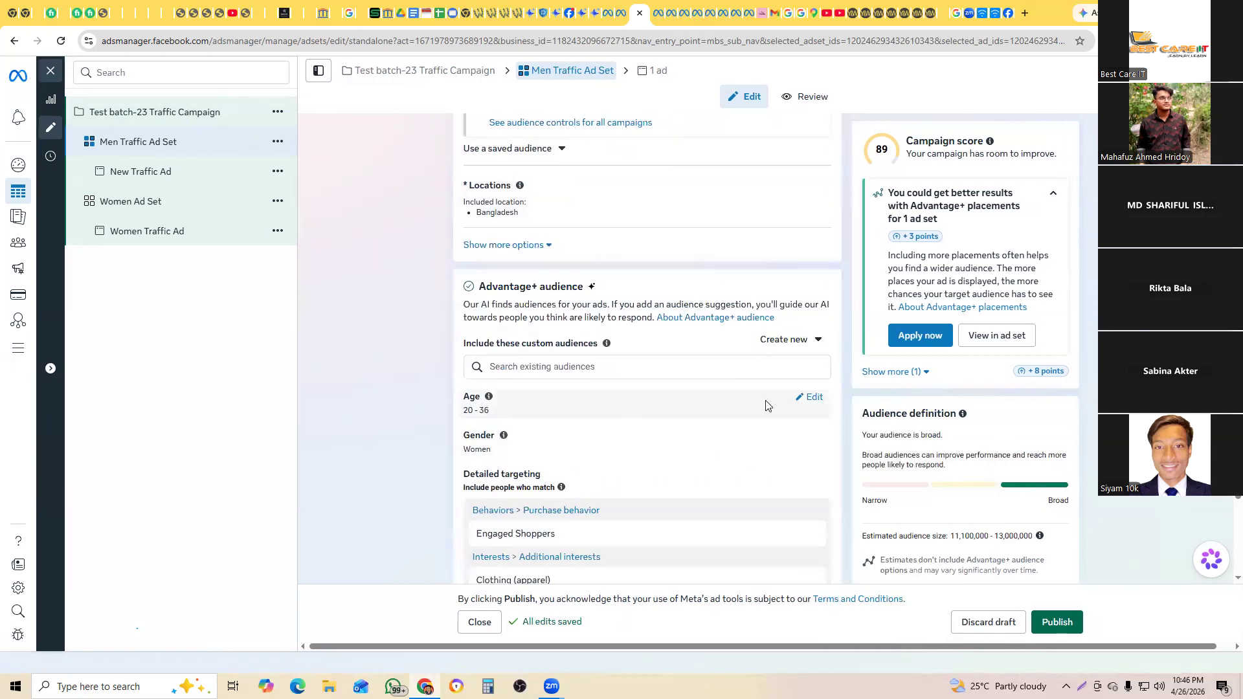
left_click(812, 397)
left_click(578, 417)
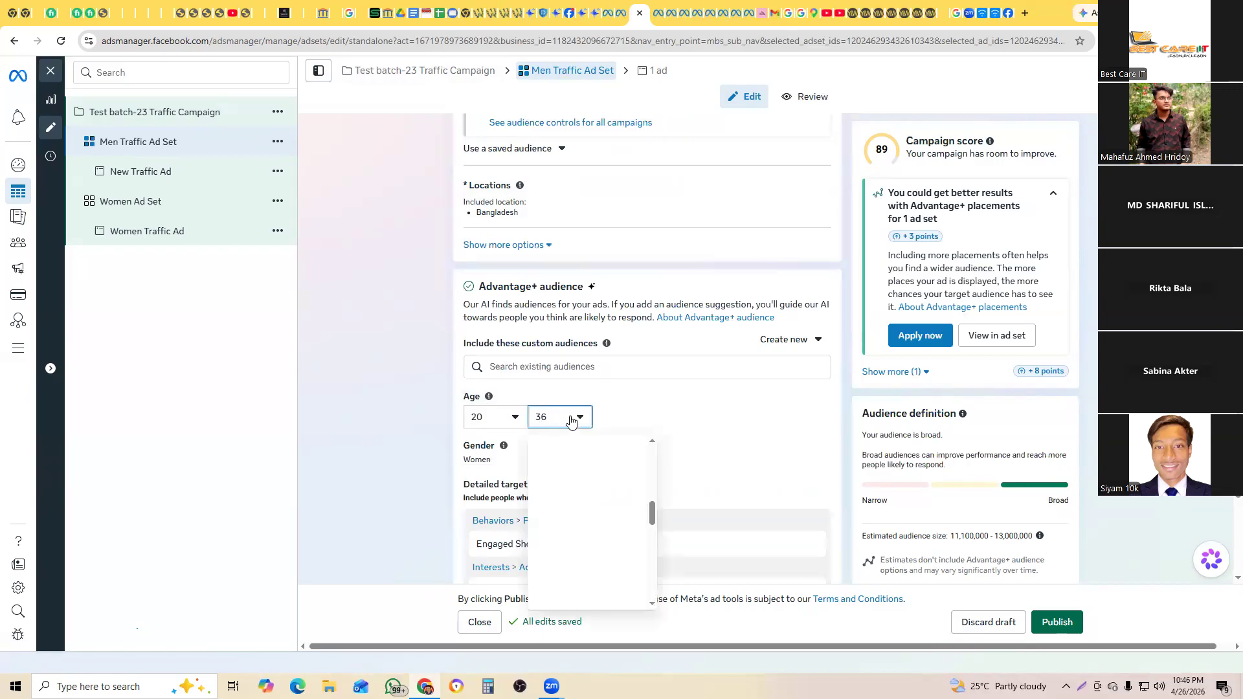
scroll(600, 475, "up", 2)
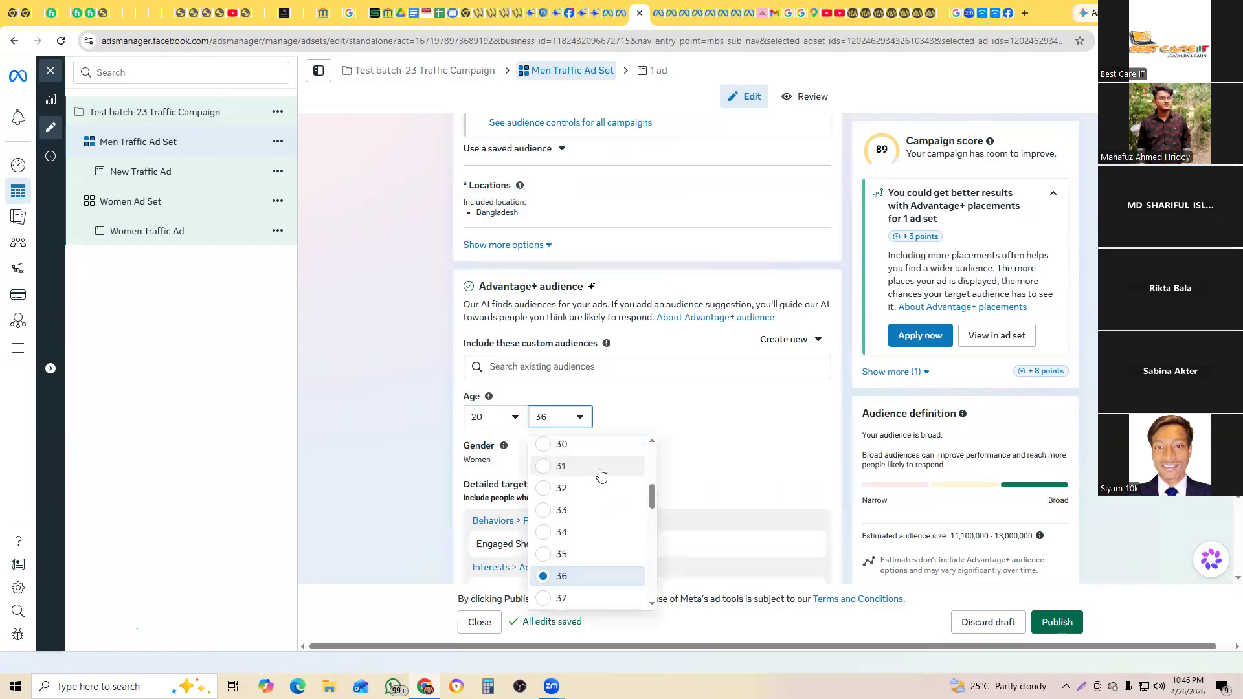
left_click(565, 554)
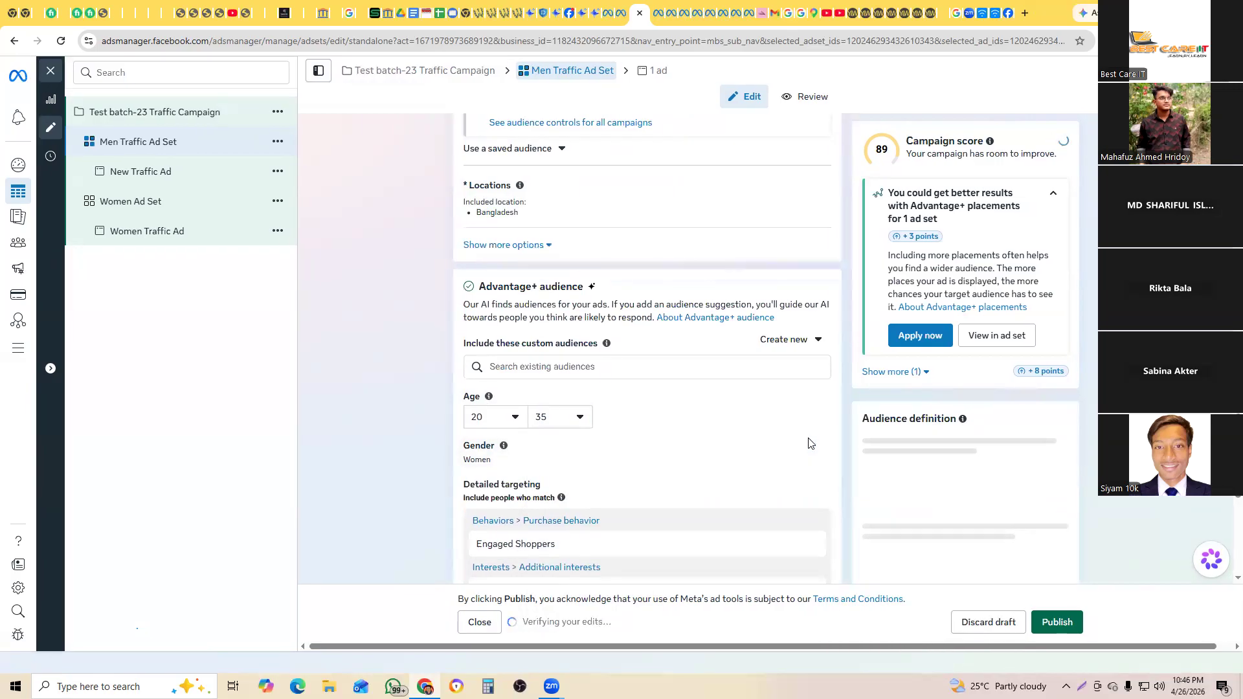
left_click(808, 444)
left_click(512, 465)
Step: Remove the Women's clothing brands (apparel) interest from the men's ad set detailed targeting
scroll(737, 475, "down", 2)
scroll(627, 398, "down", 1)
mouse_move(558, 402)
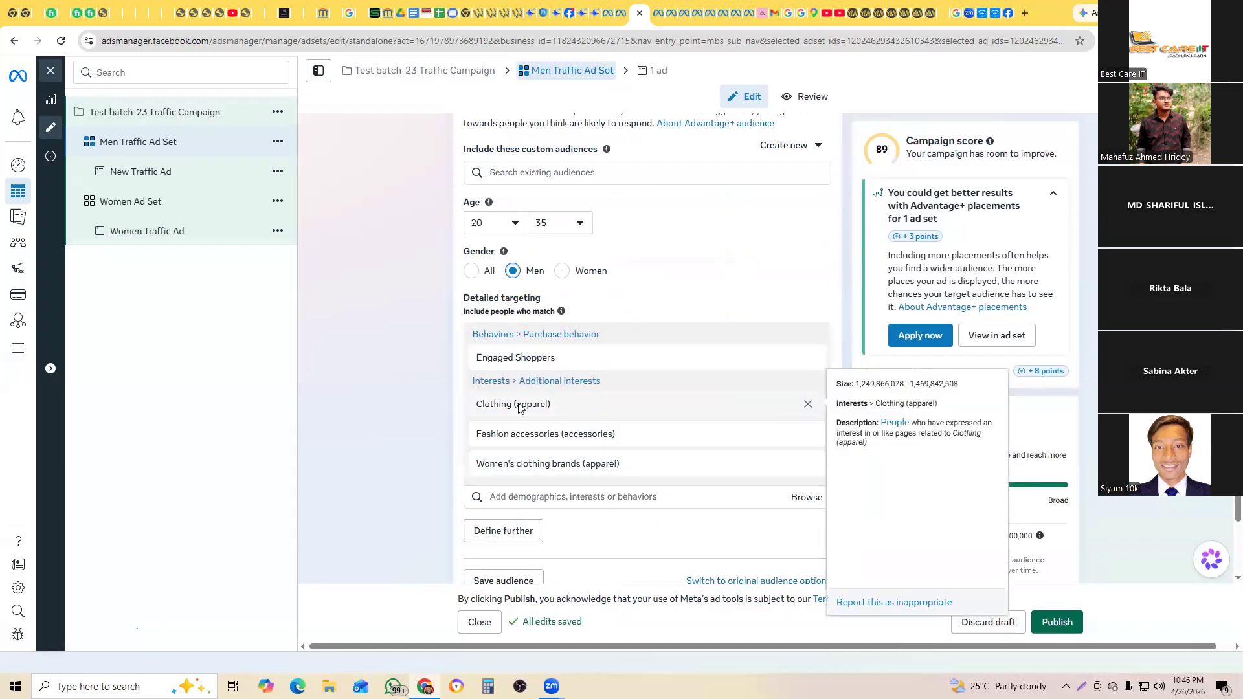
scroll(648, 453, "right", 1)
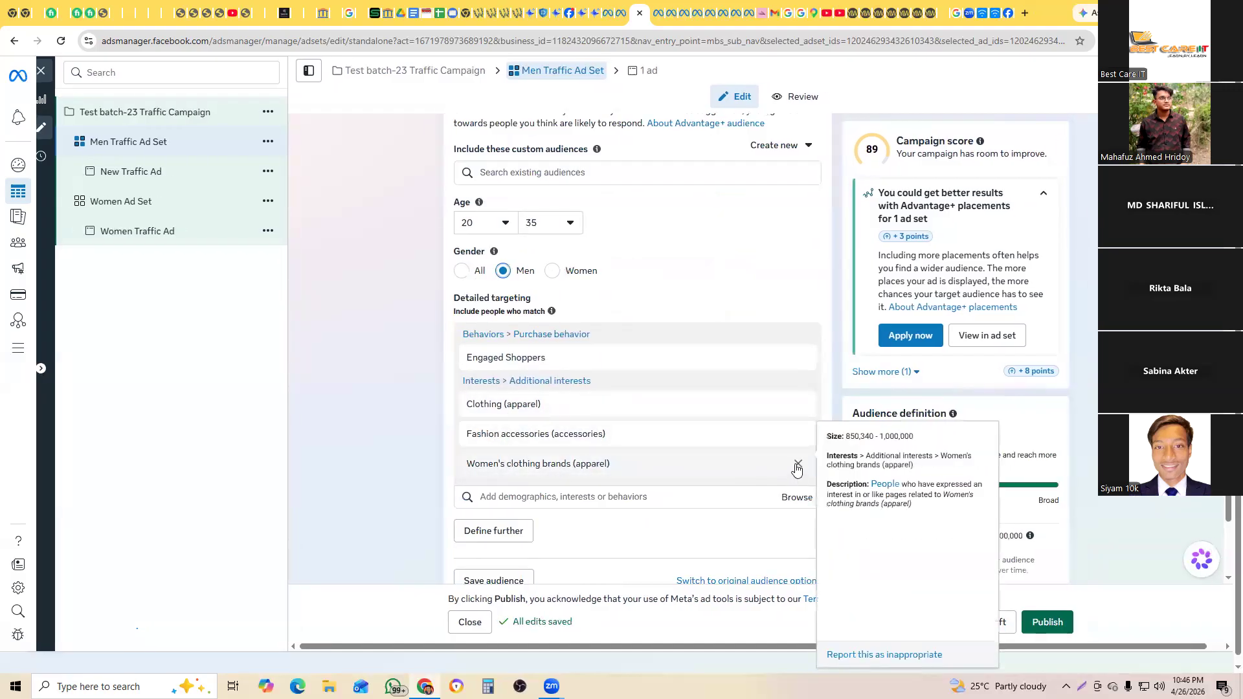
left_click(796, 466)
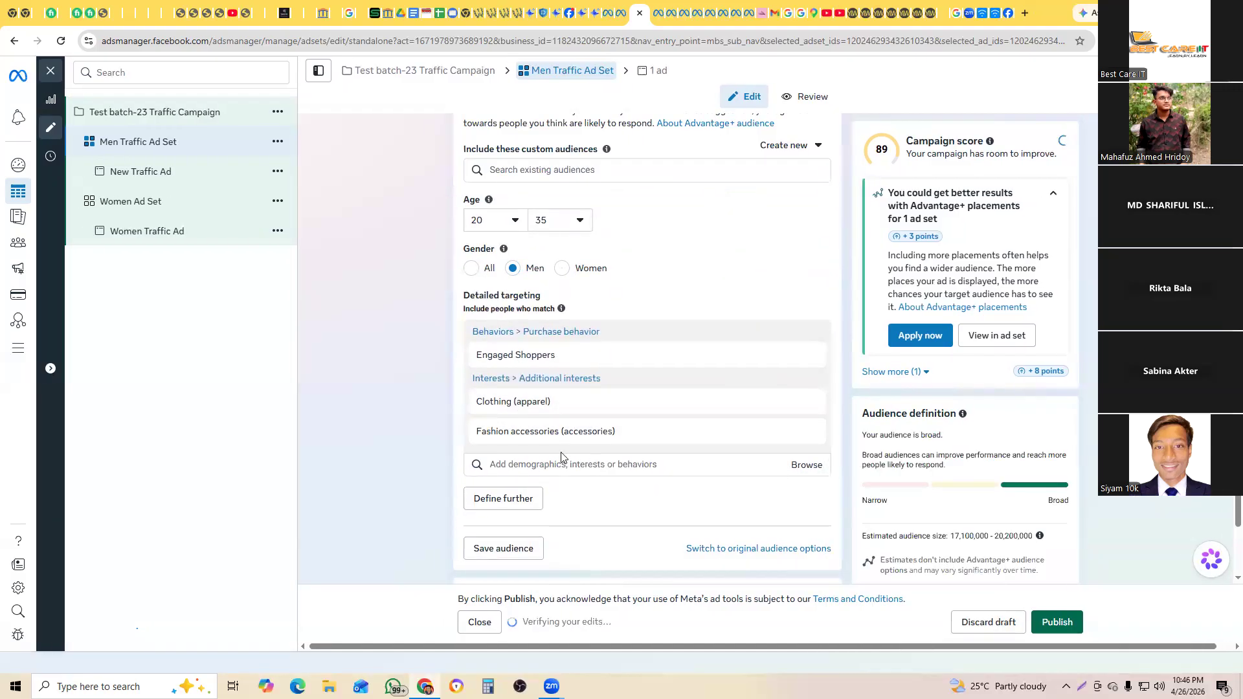
Step: Add the interests T-shirt (apparel) and Shirt (apparel) to the men's ad set detailed targeting
mouse_move(488, 413)
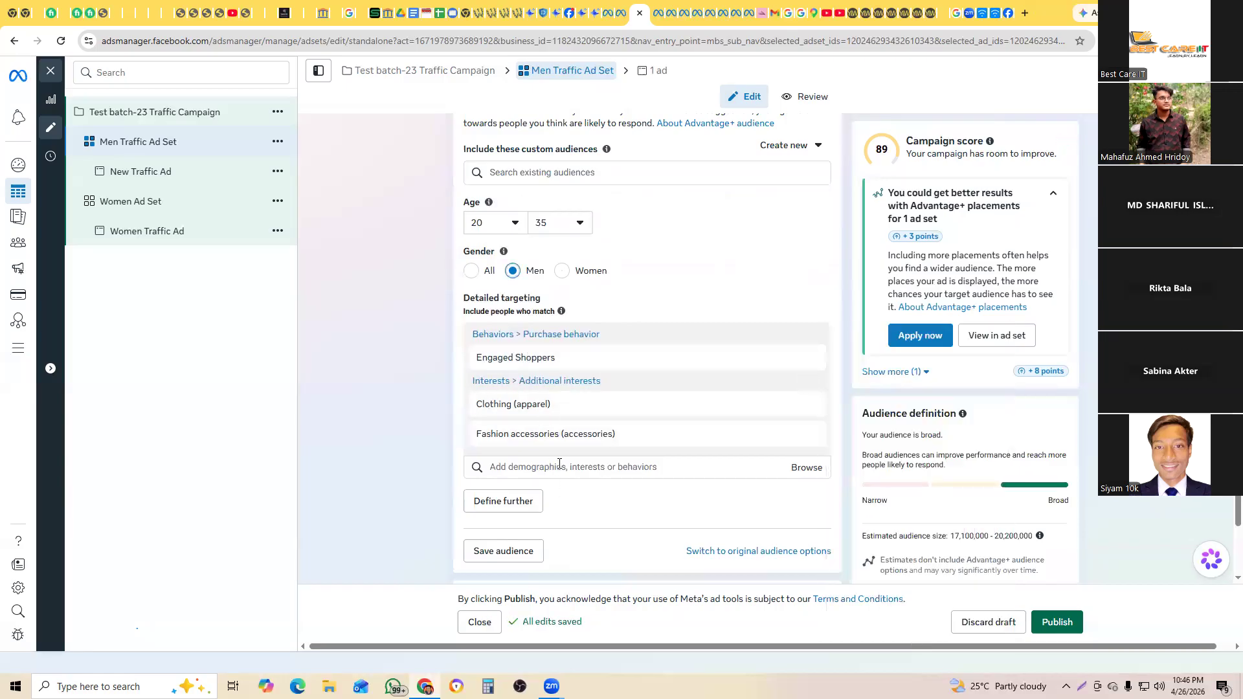
left_click(560, 464)
type("t shirt")
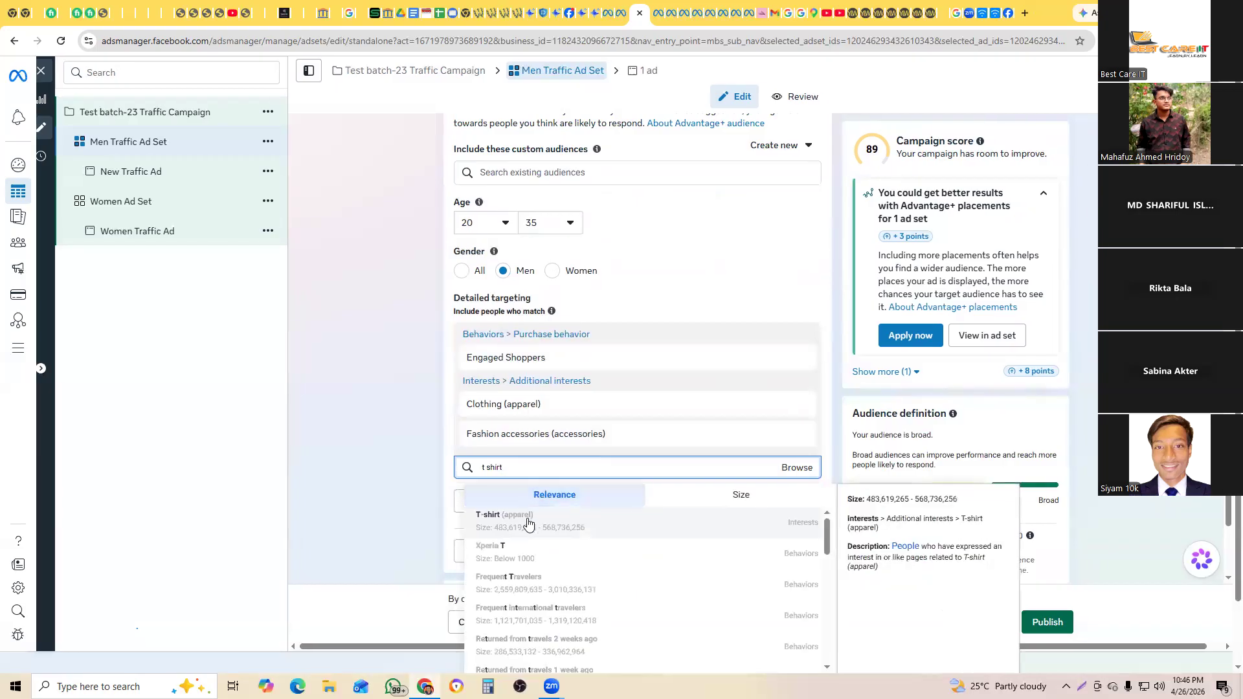
left_click(528, 523)
scroll(824, 373, "down", 2)
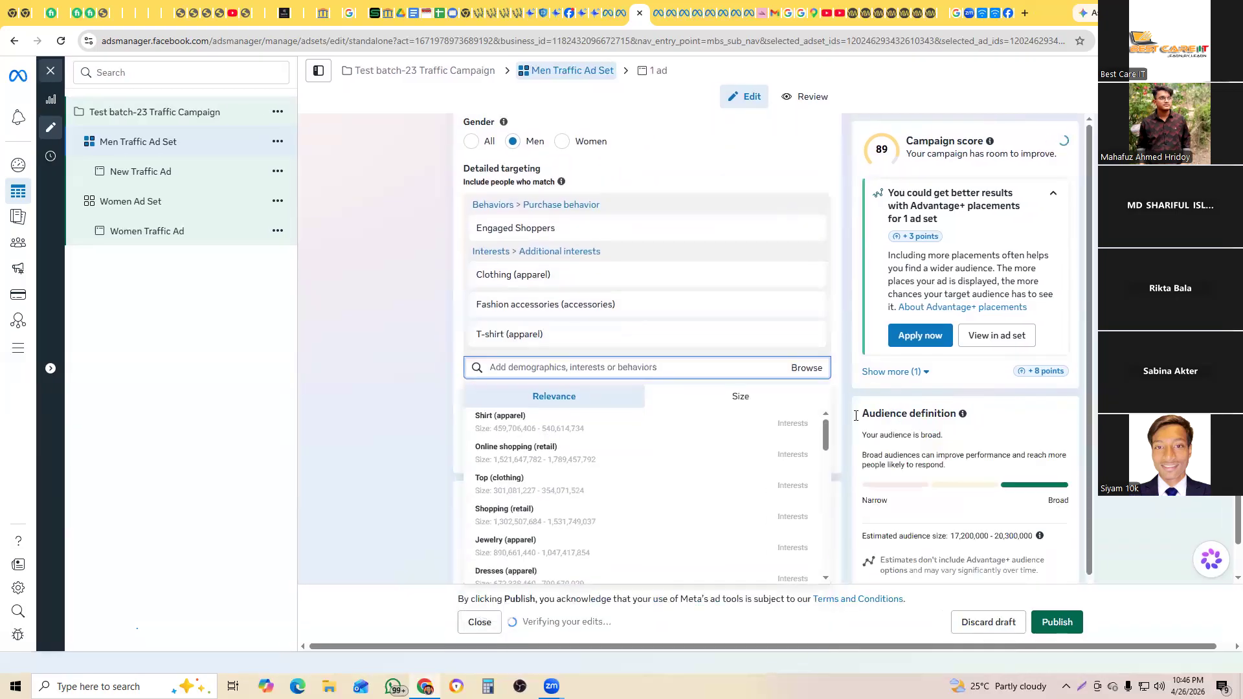
left_click(506, 424)
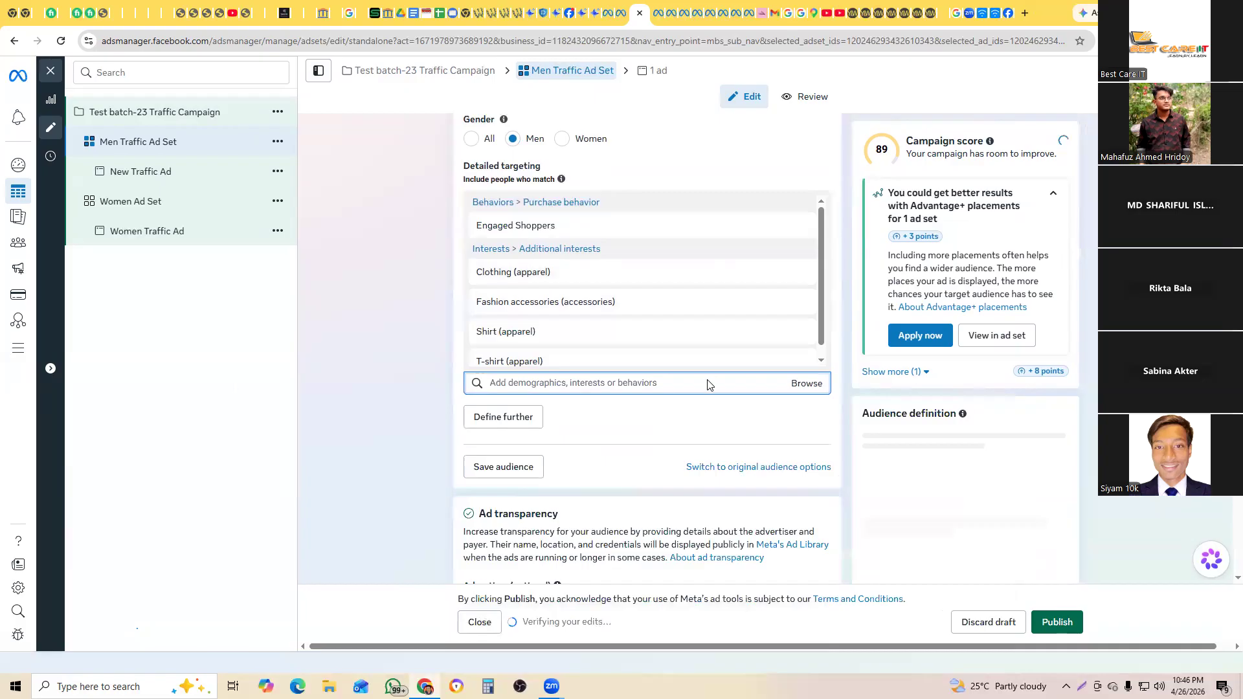
Step: Review the men's ad set placement settings, including the selected platforms and feed placements
scroll(674, 472, "down", 6)
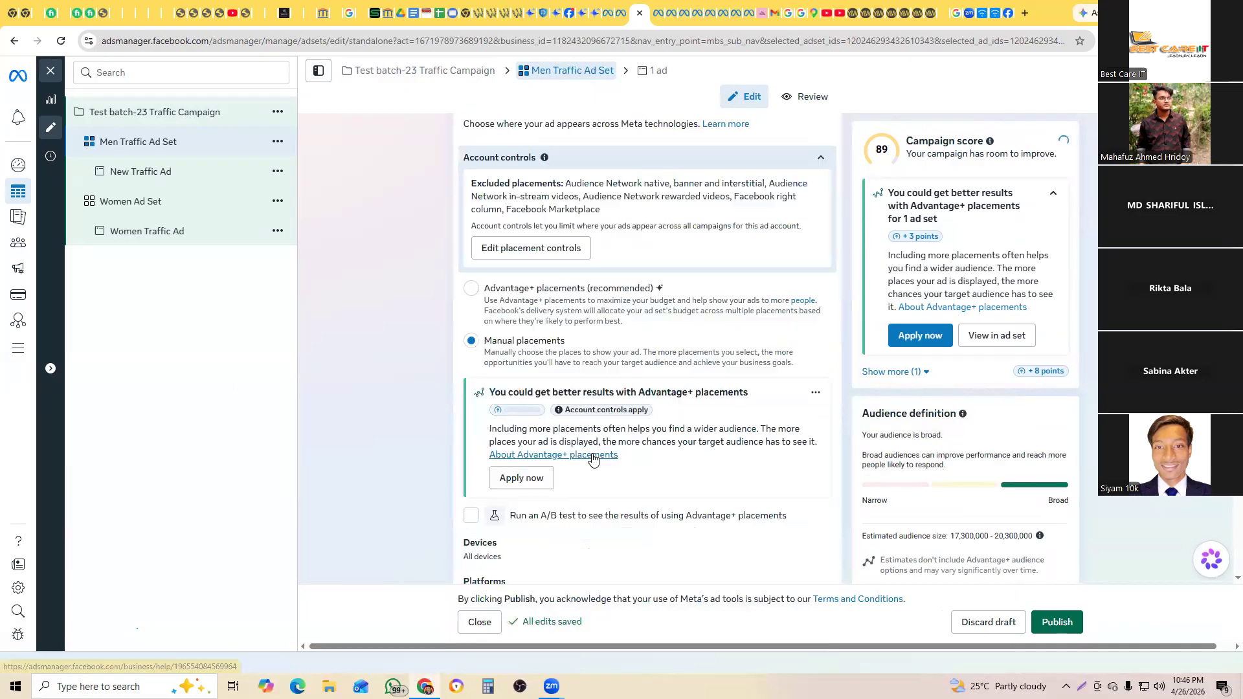
scroll(594, 453, "down", 3)
scroll(602, 392, "down", 5)
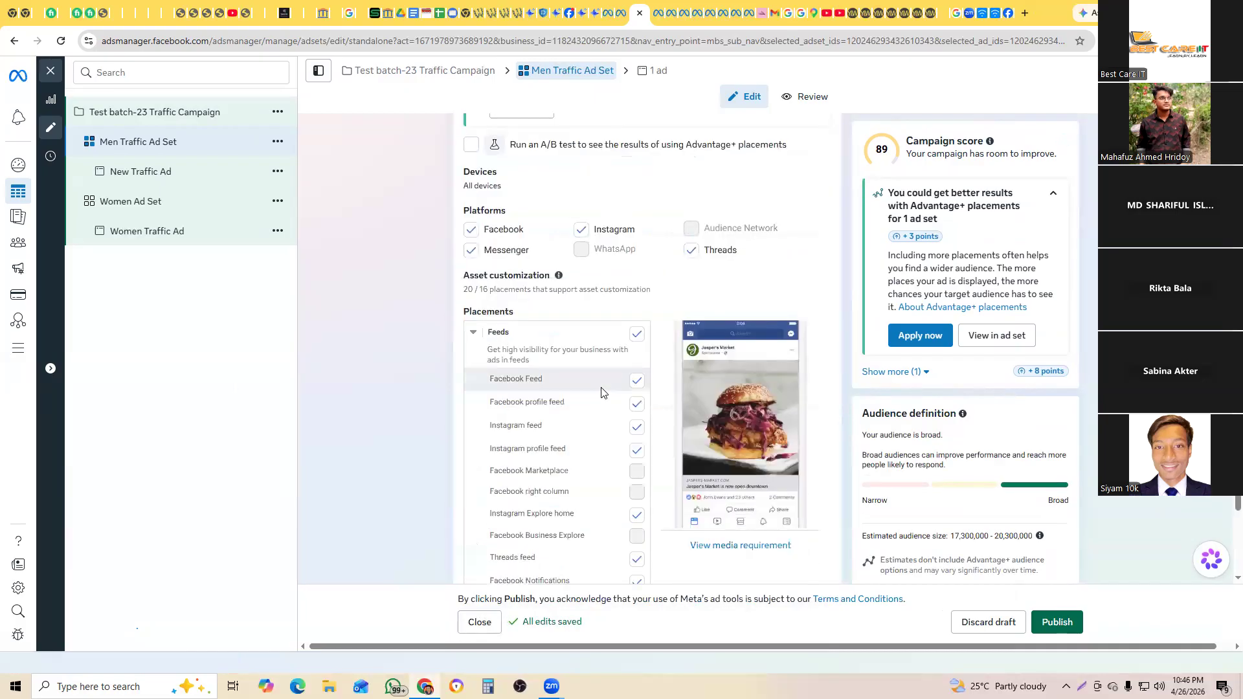
scroll(605, 391, "up", 6)
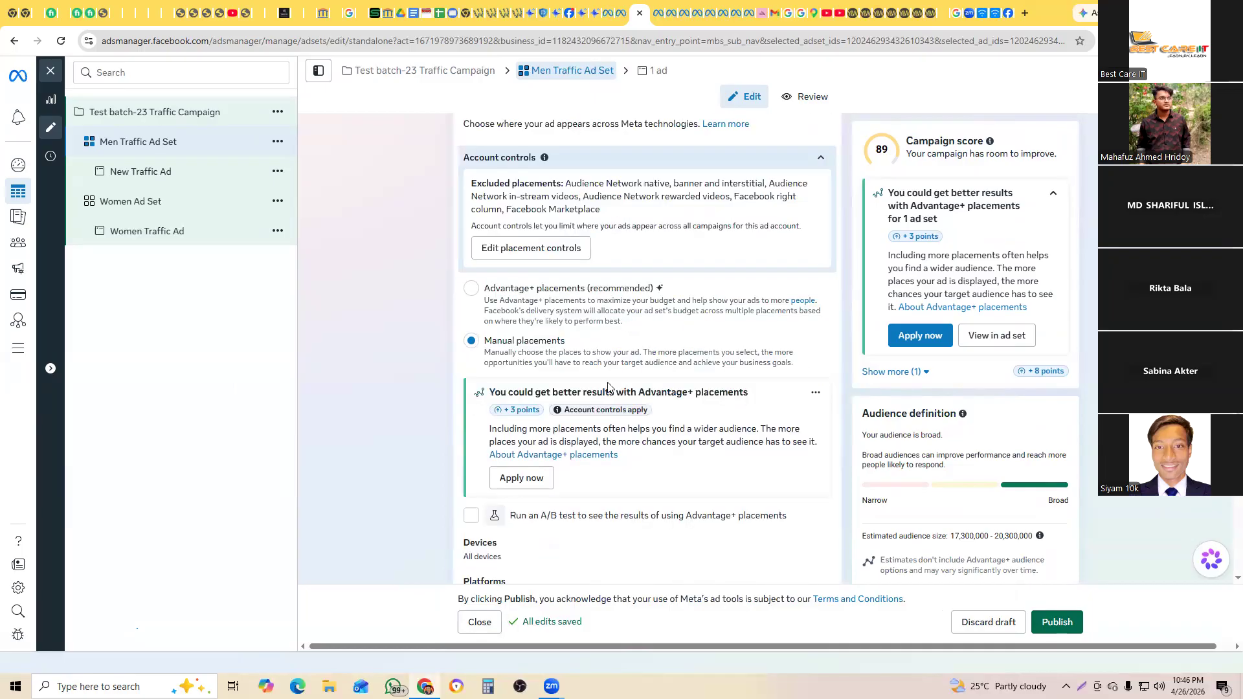
scroll(605, 385, "down", 8)
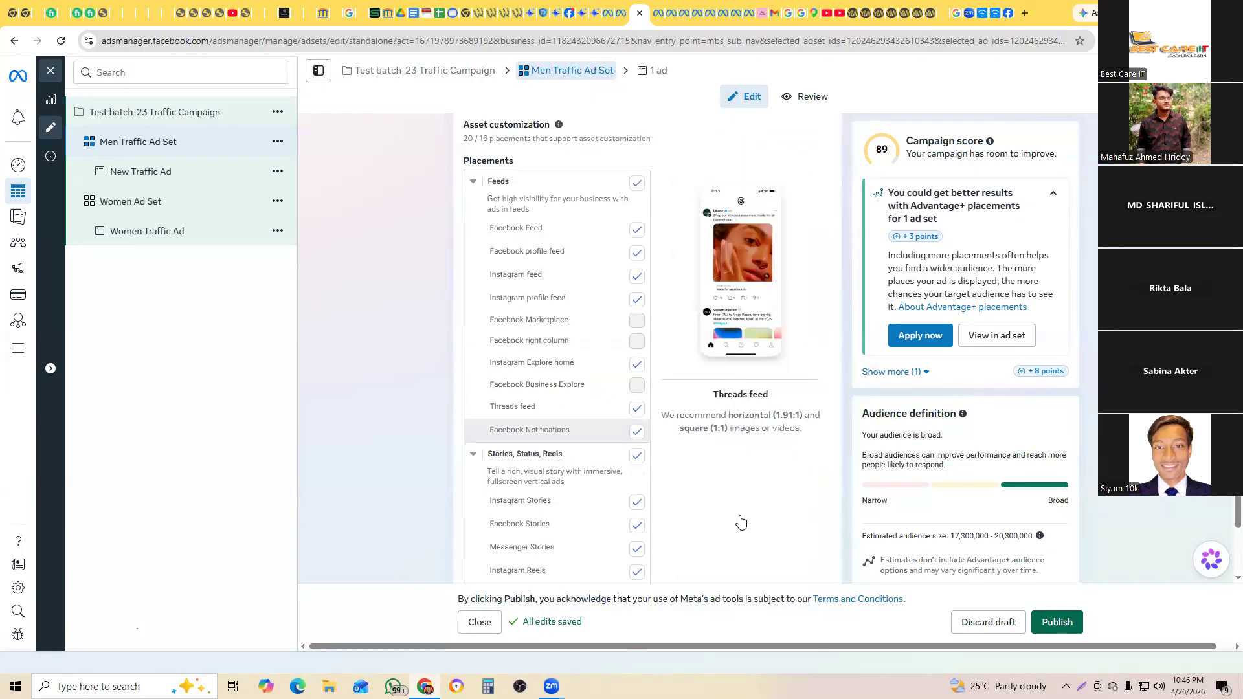
Step: Open the new ad under Men Traffic Ad Set and rename it Men Traffic Ad
left_click(136, 173)
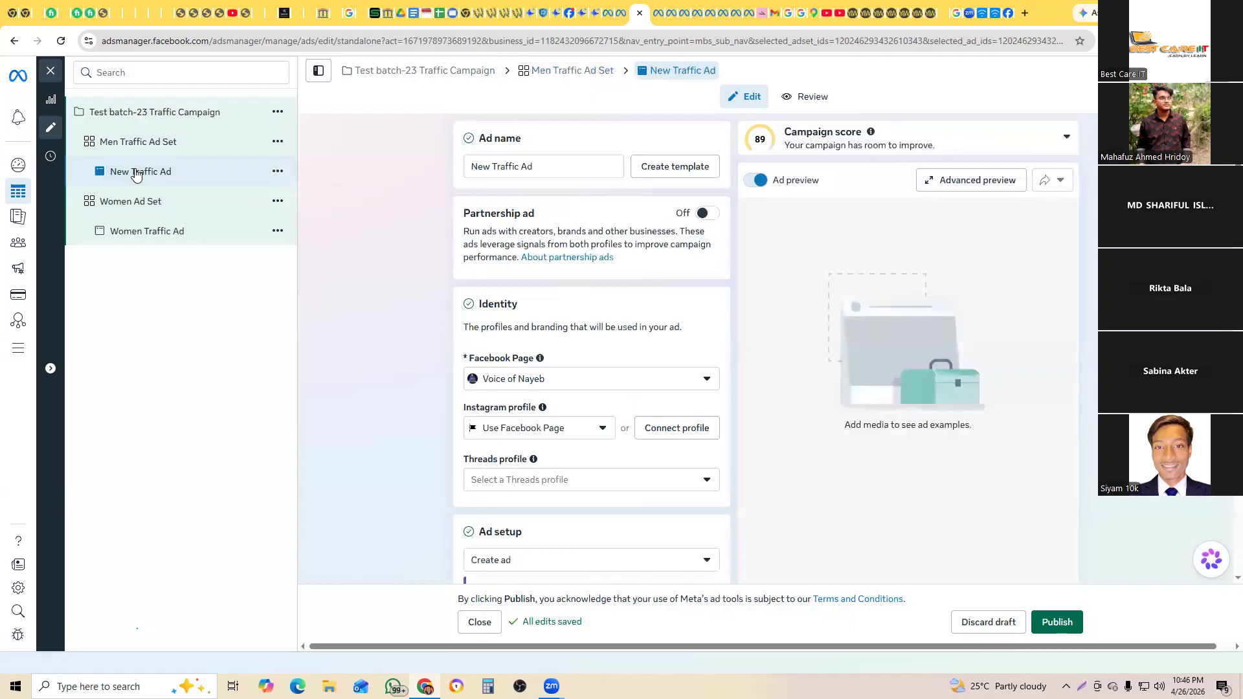
double_click(490, 168)
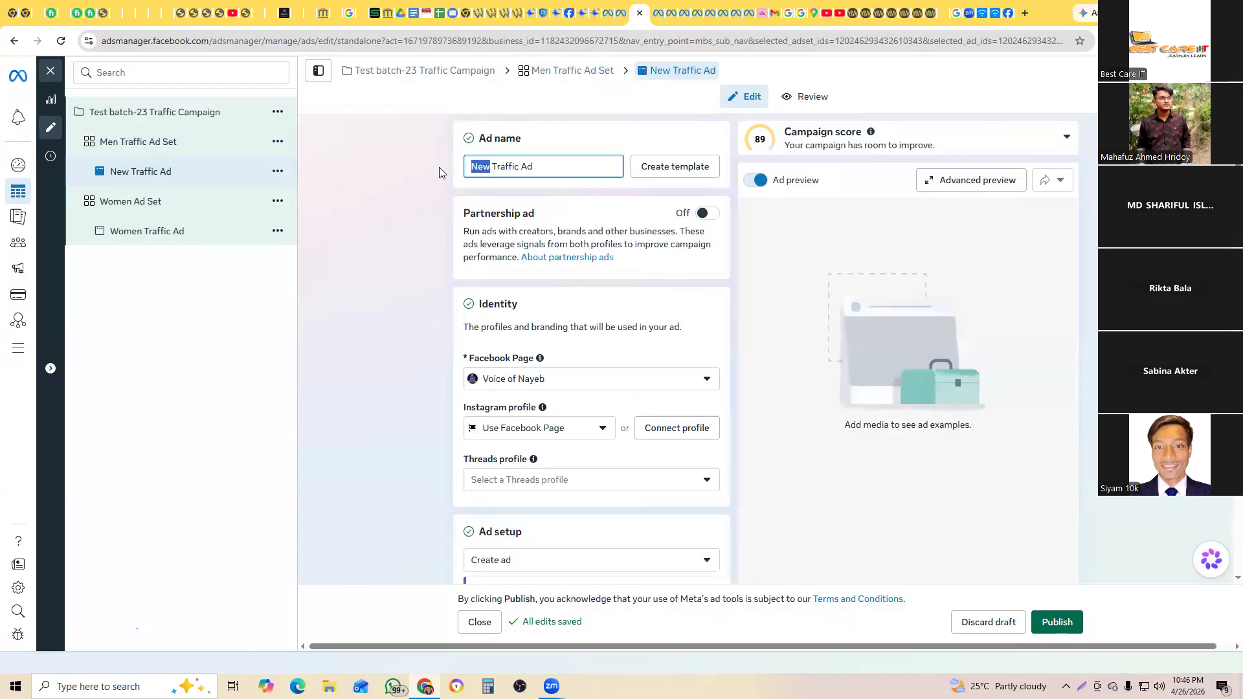
type("Me")
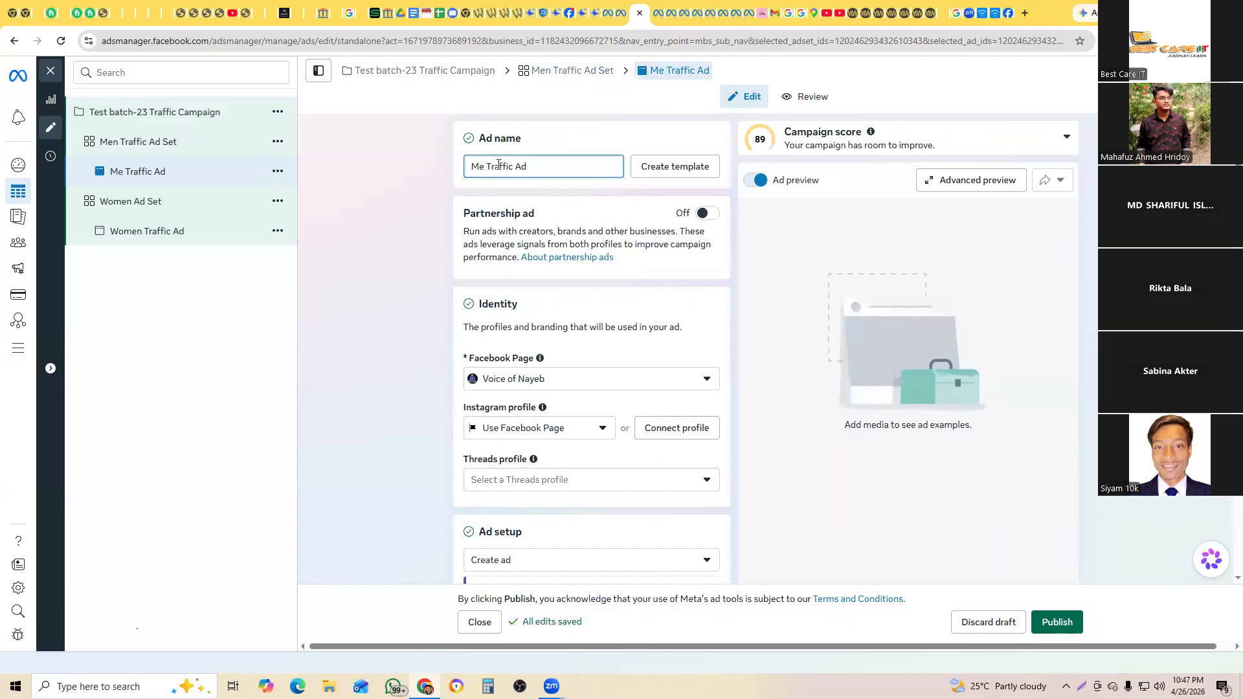
type("n")
Step: Set the Men Traffic Ad's Facebook Page to Saroar marketing
scroll(574, 294, "down", 3)
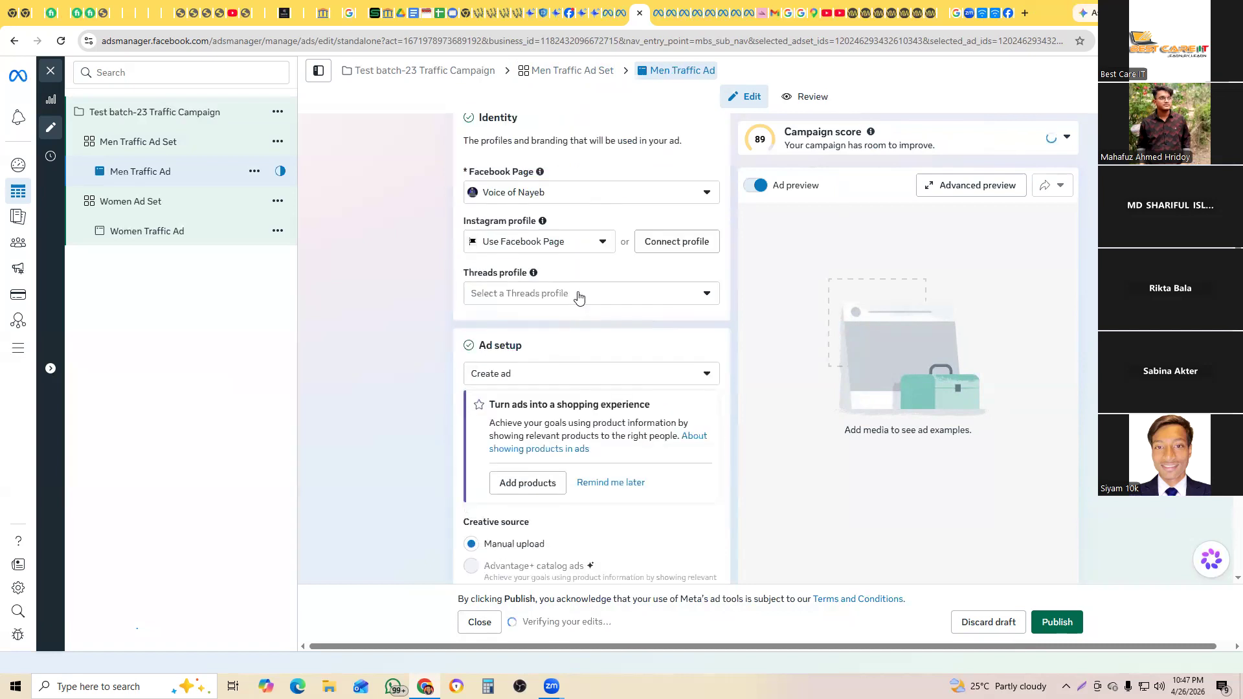
left_click(539, 183)
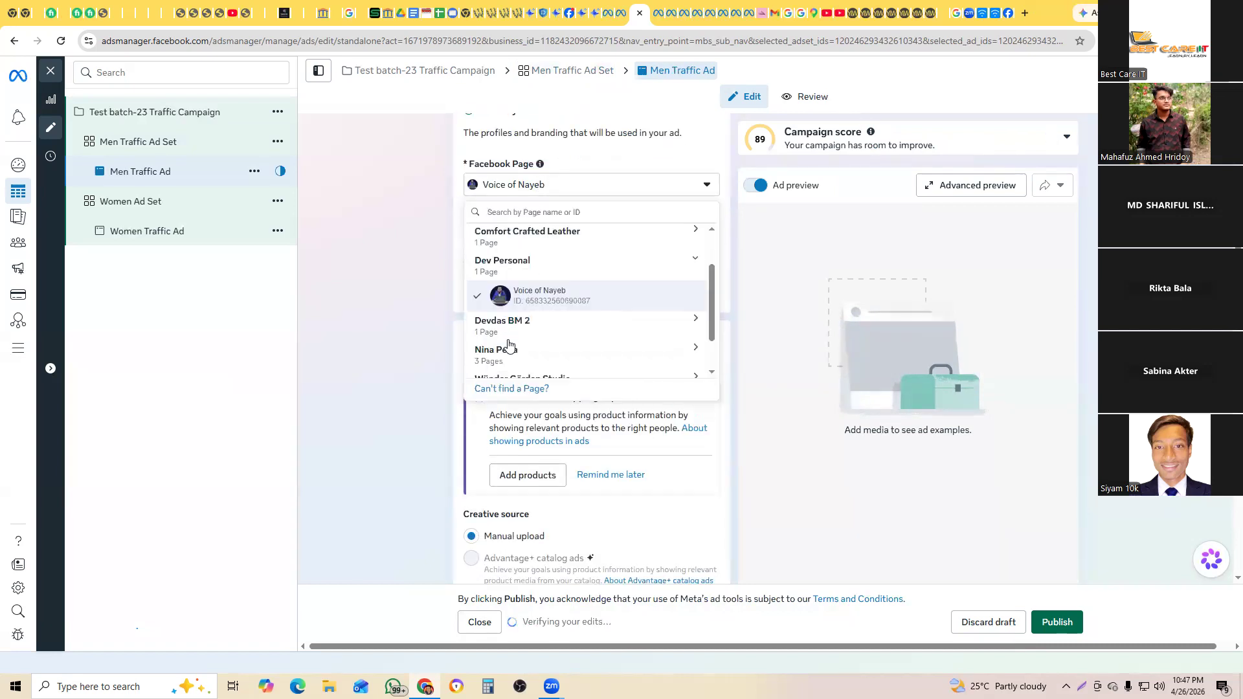
scroll(574, 350, "down", 1)
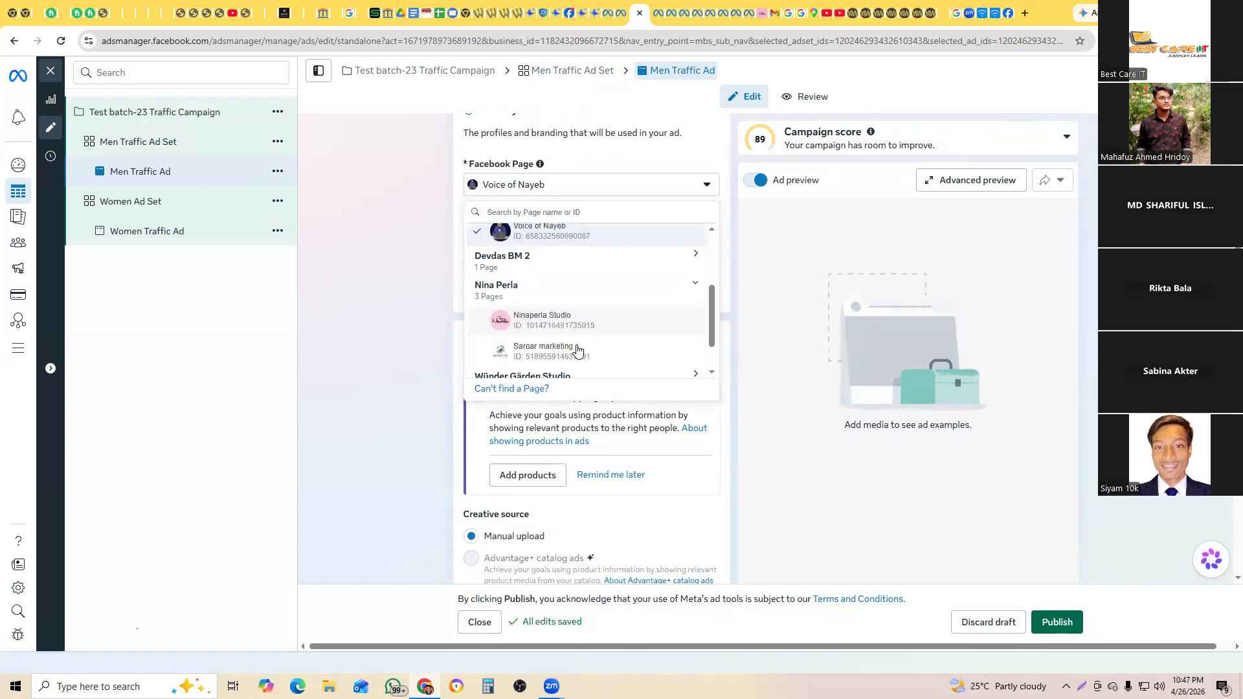
left_click(504, 366)
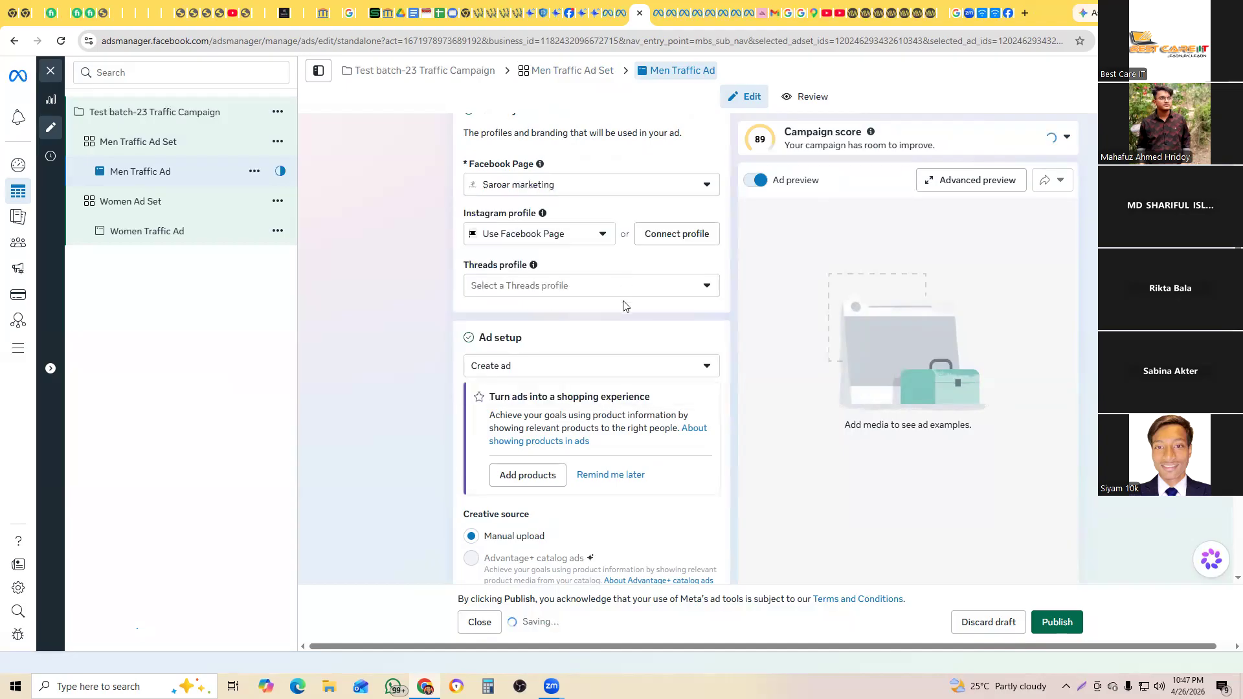
scroll(626, 304, "down", 1)
scroll(628, 312, "down", 4)
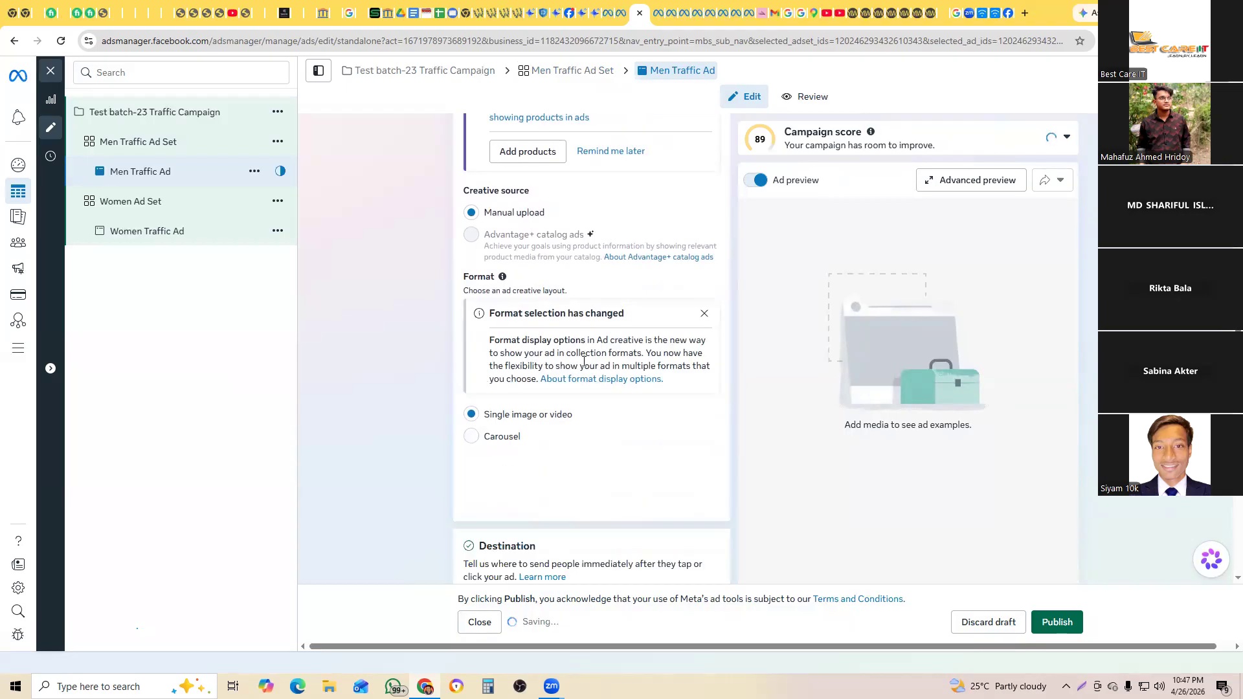
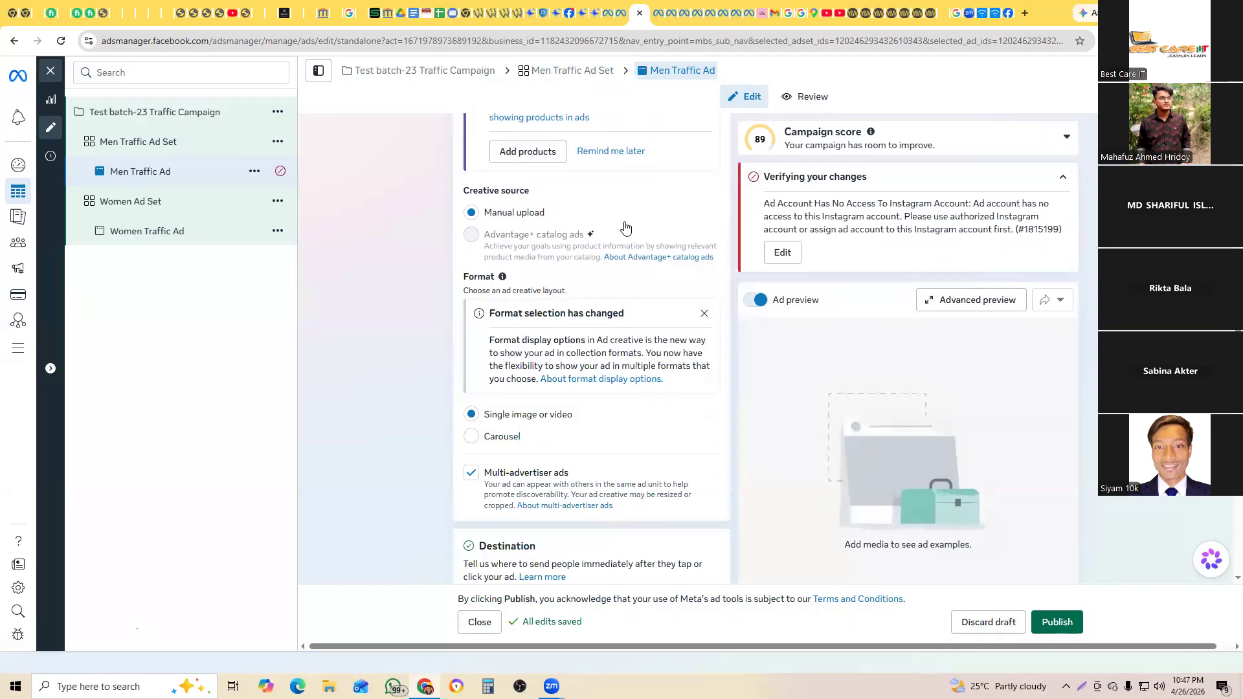
Step: Look through the open Yellow men's panjabi and polo shirt product pages and return to Ads Manager
left_click(909, 18)
left_click(919, 18)
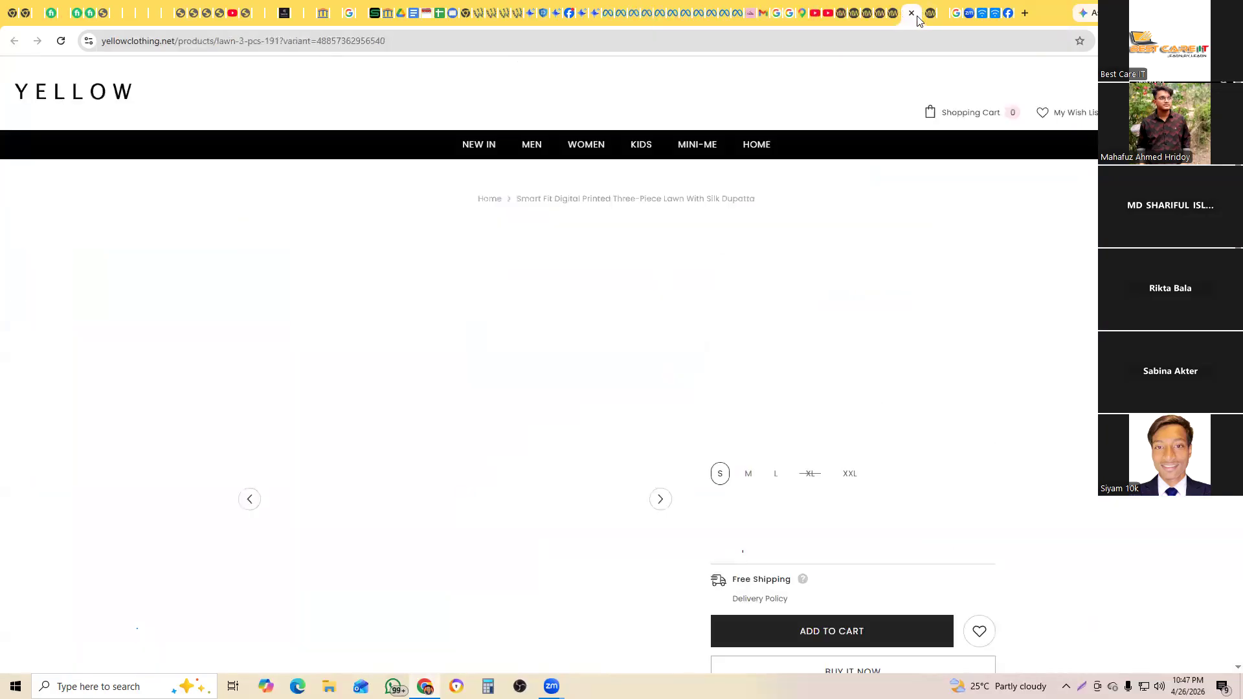
left_click(867, 18)
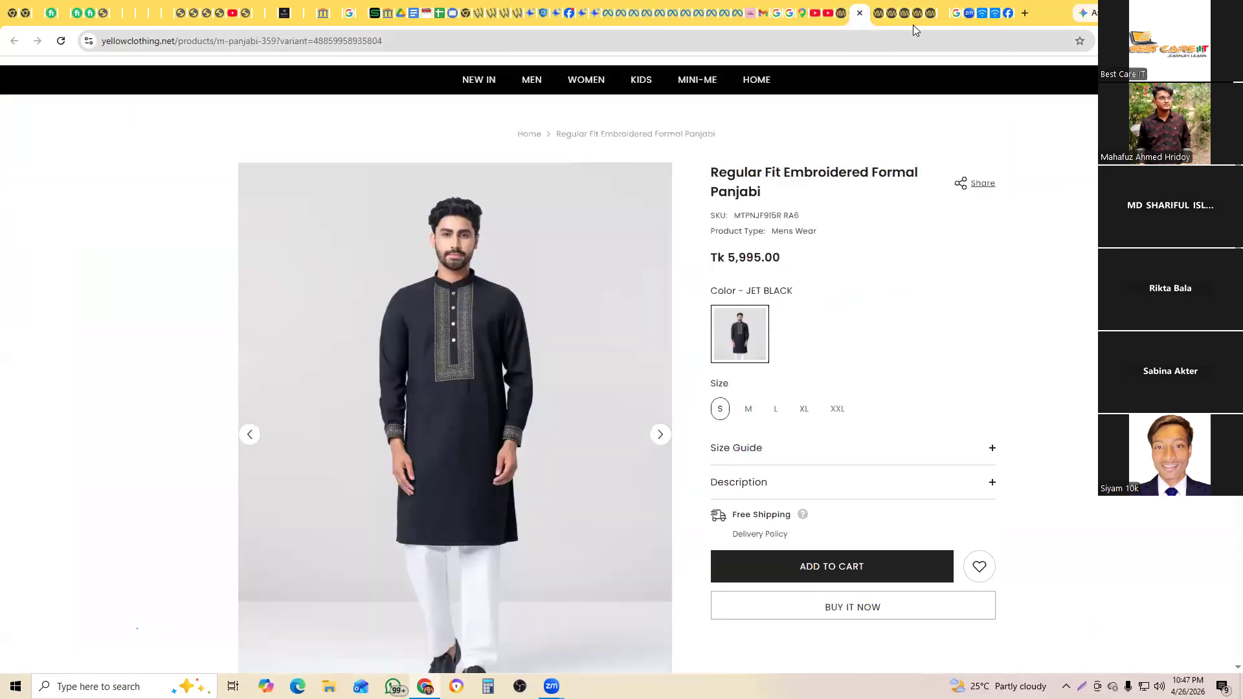
left_click(879, 15)
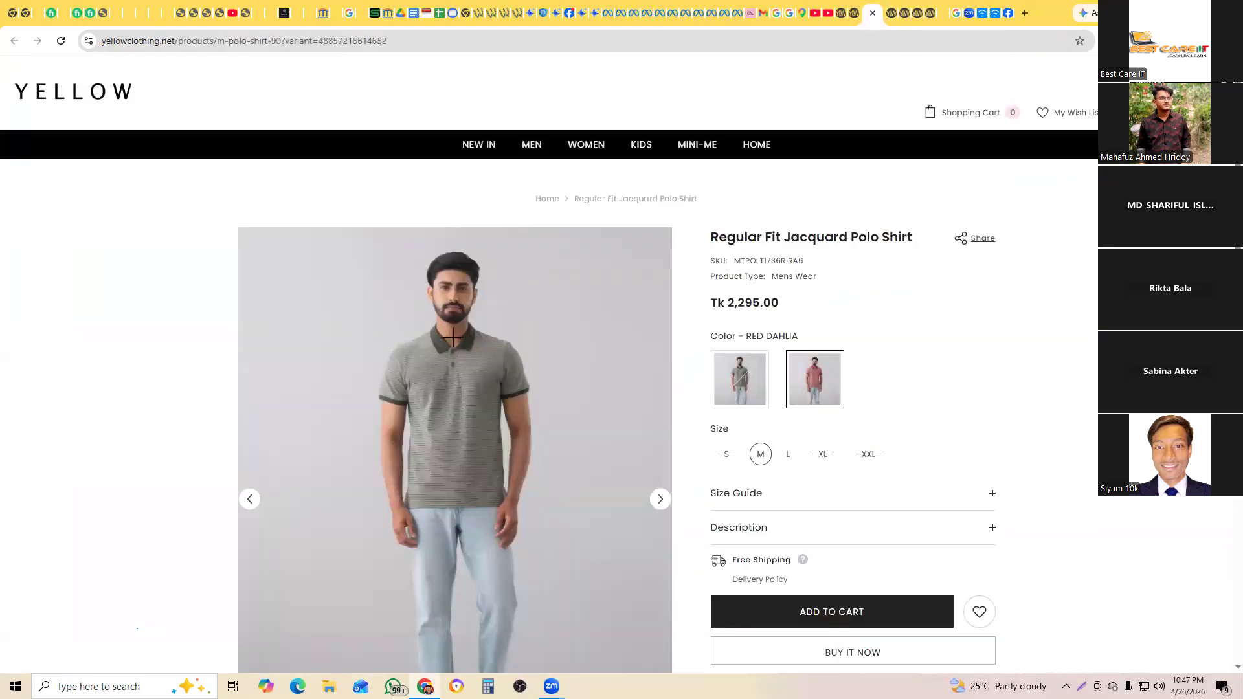
left_click(895, 13)
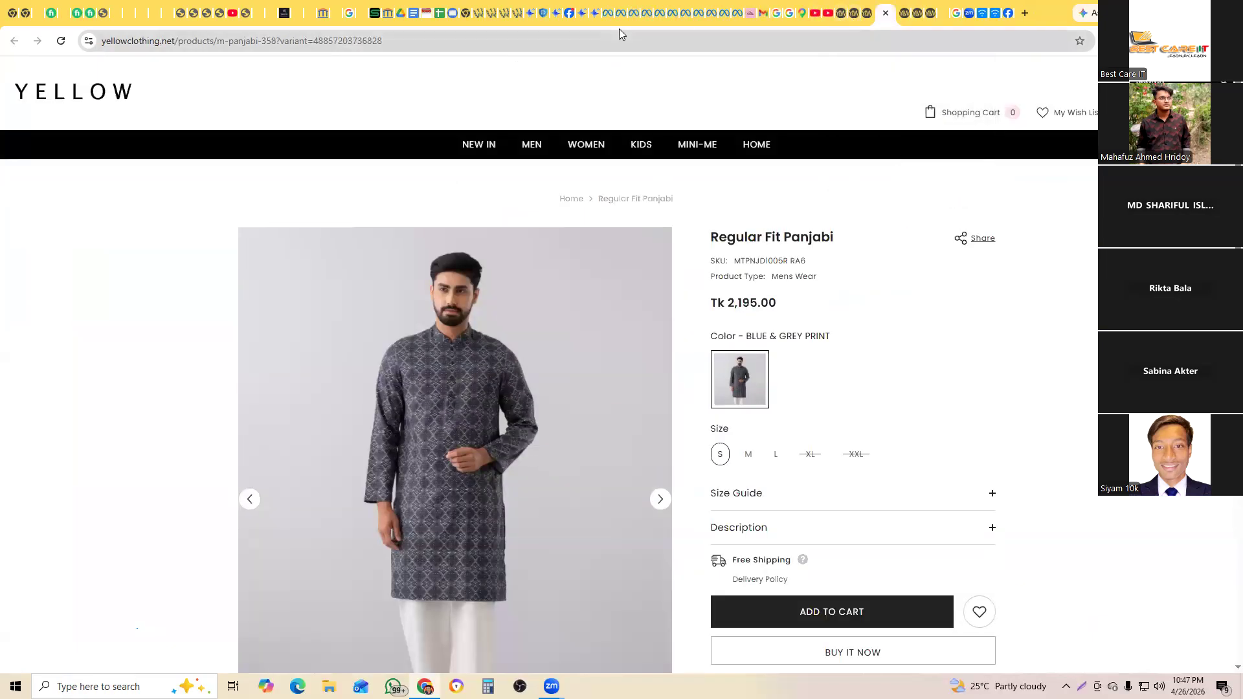
left_click(633, 15)
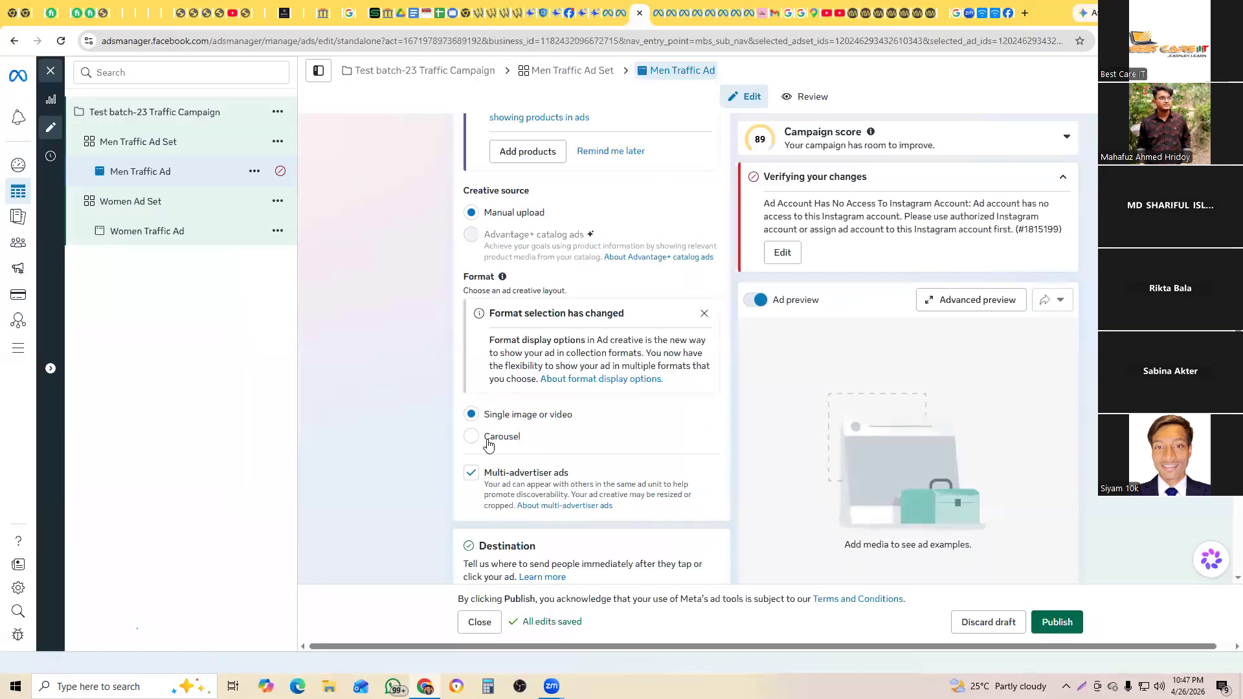
Step: Set the Men Traffic Ad's format to Carousel and upload Screenshot_13.jpg as its first image card
left_click(472, 436)
scroll(669, 428, "down", 3)
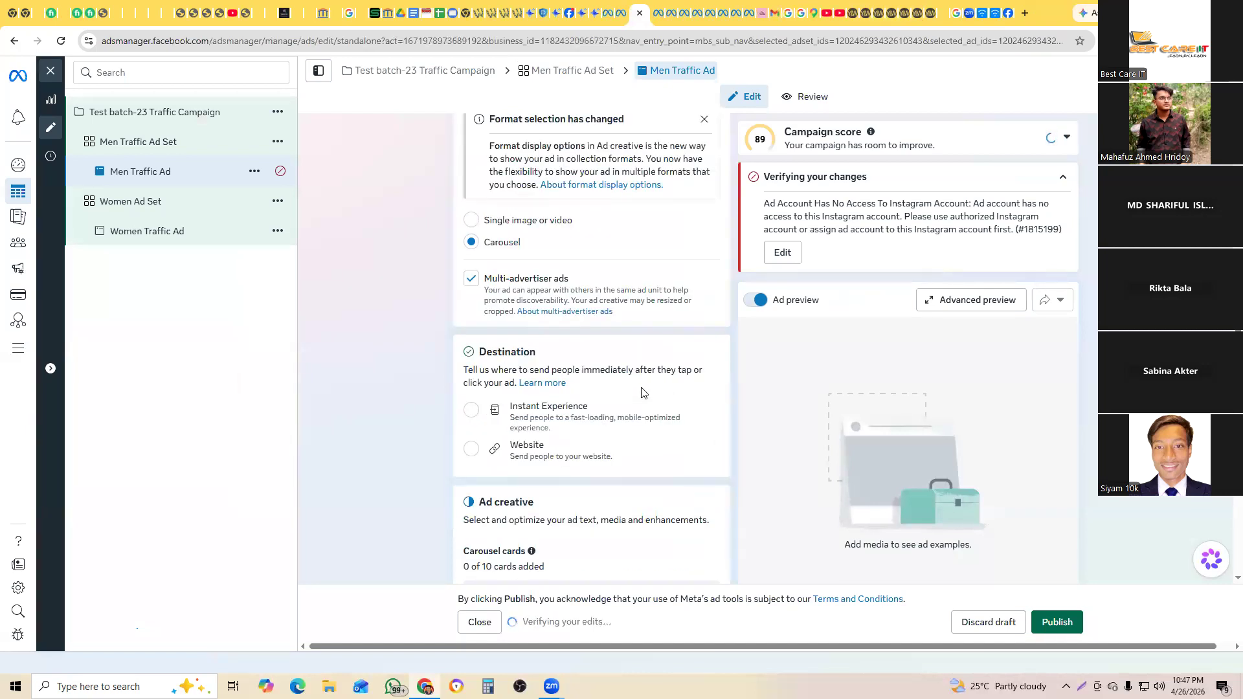
scroll(643, 393, "down", 5)
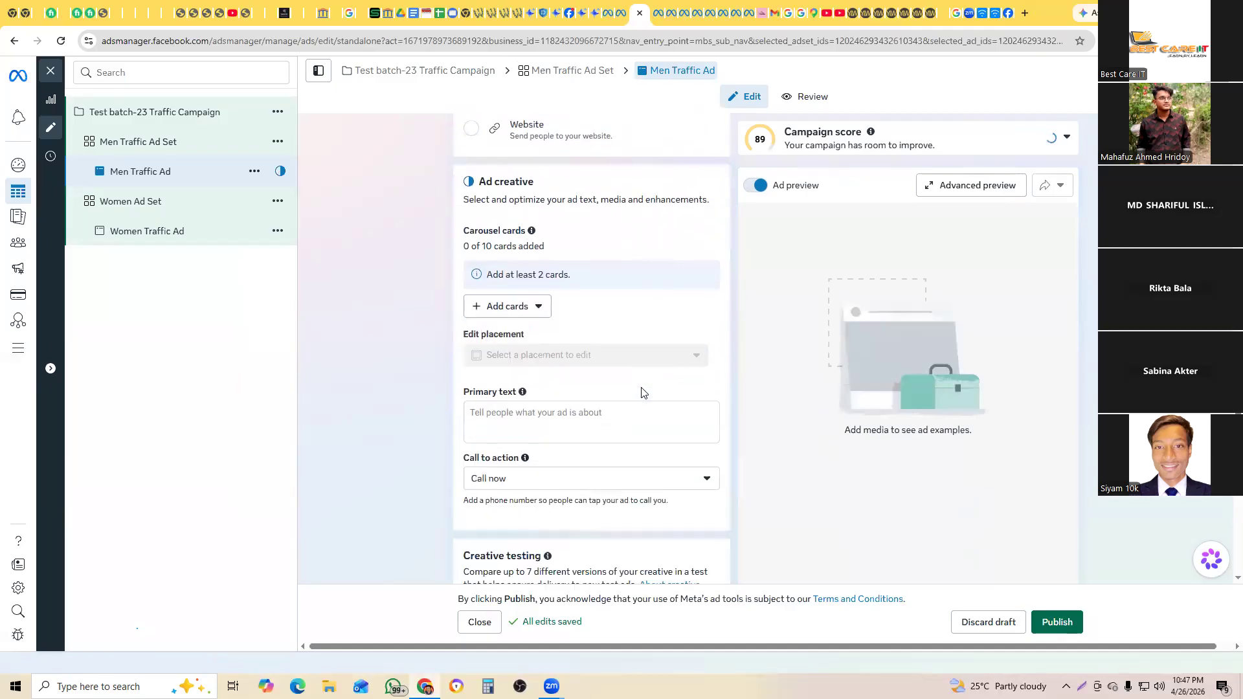
scroll(642, 393, "up", 3)
left_click(511, 496)
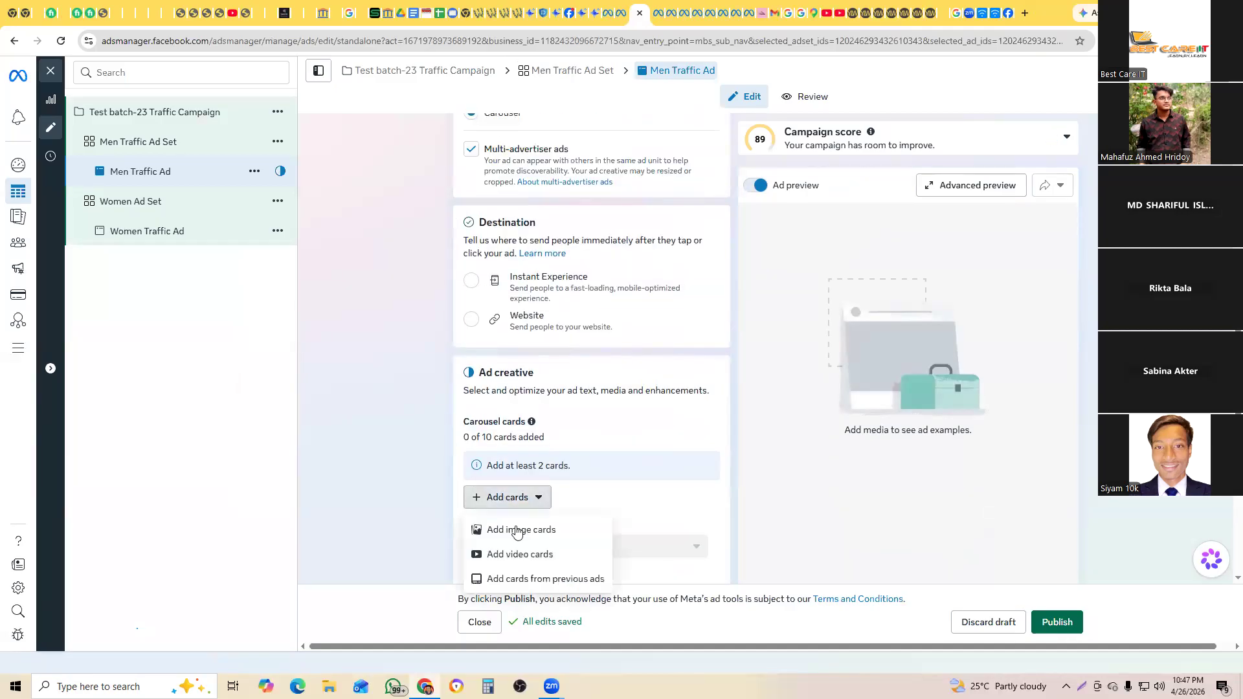
left_click(519, 531)
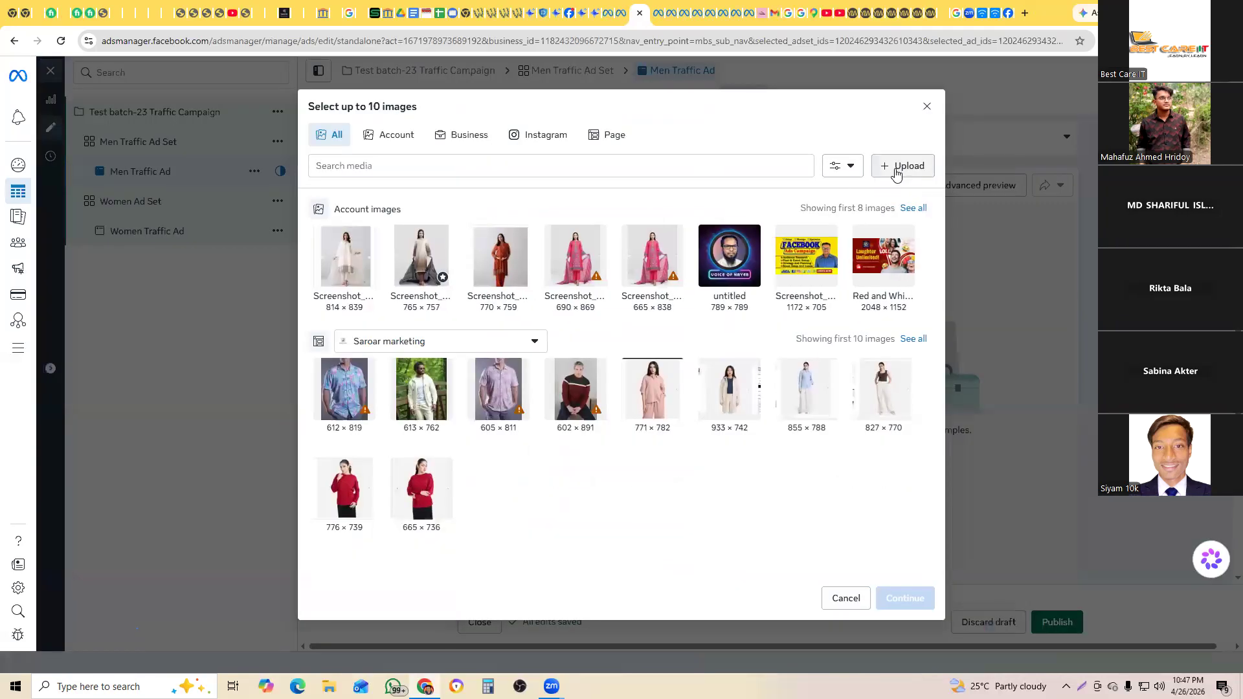
left_click(898, 167)
left_click(417, 314)
left_click(878, 649)
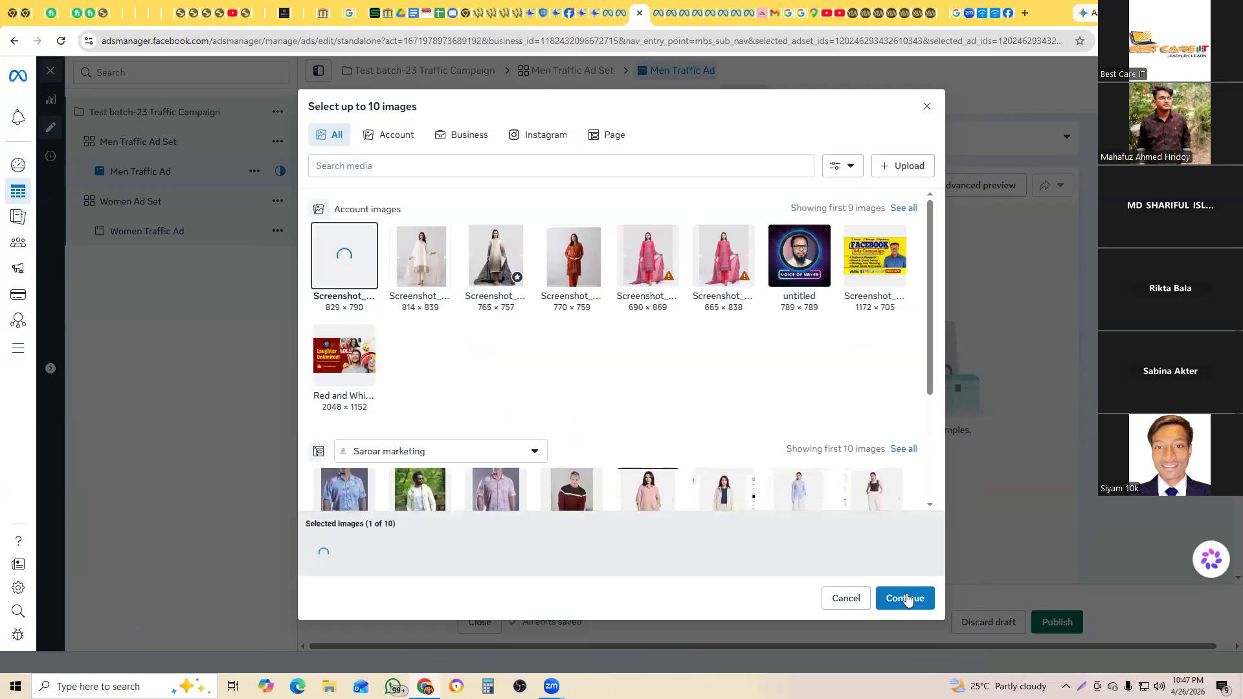
left_click(907, 599)
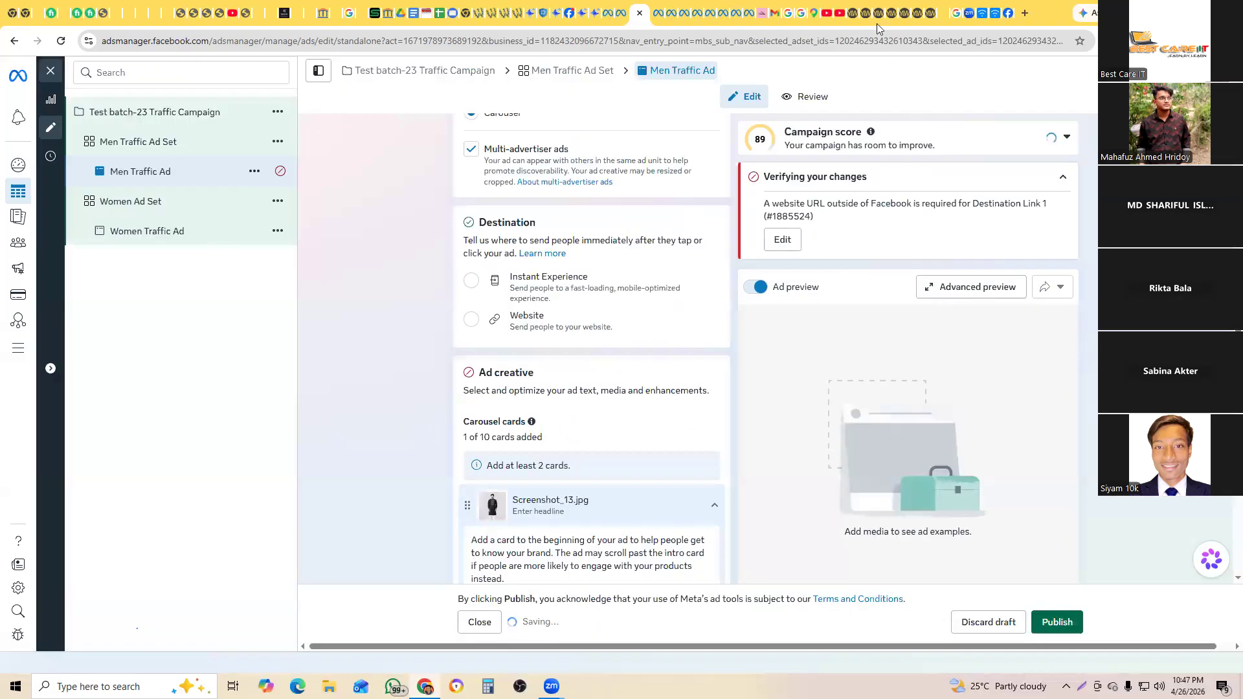
Step: Copy the black panjabi's product title from the Yellow site and use it as the first card's headline: Regular Fit Embroidered Formal Panjabi
left_click(877, 19)
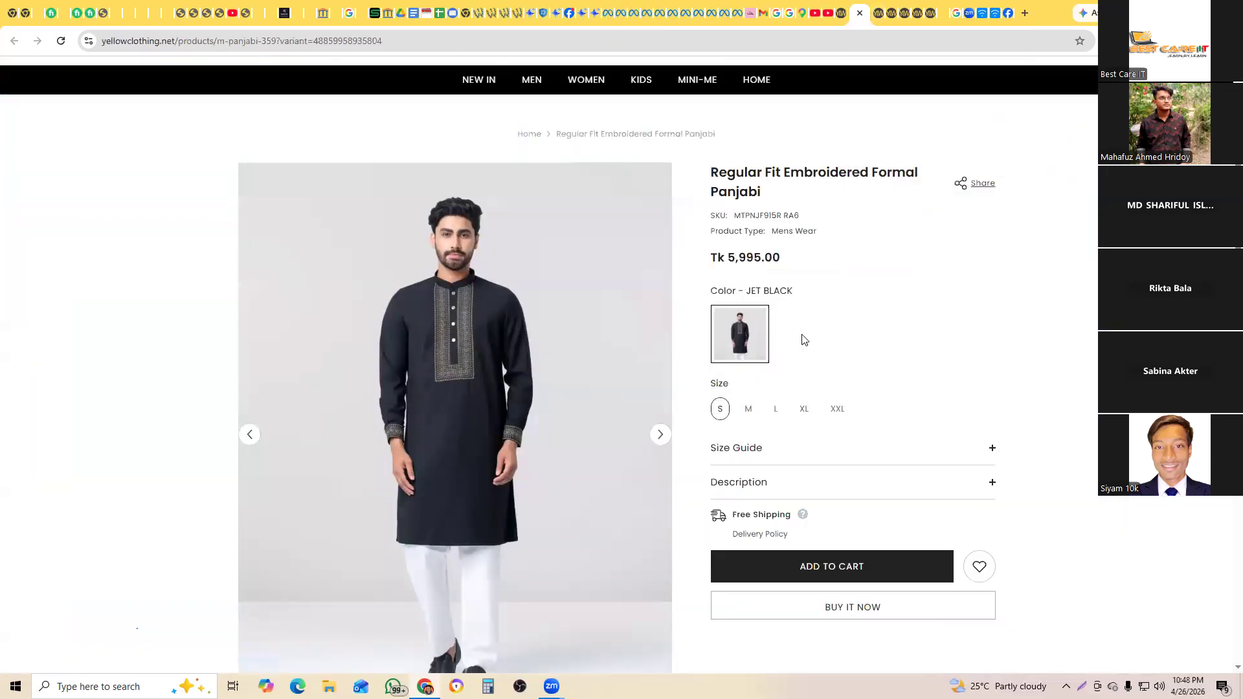
triple_click(777, 198)
key("ctrl+c")
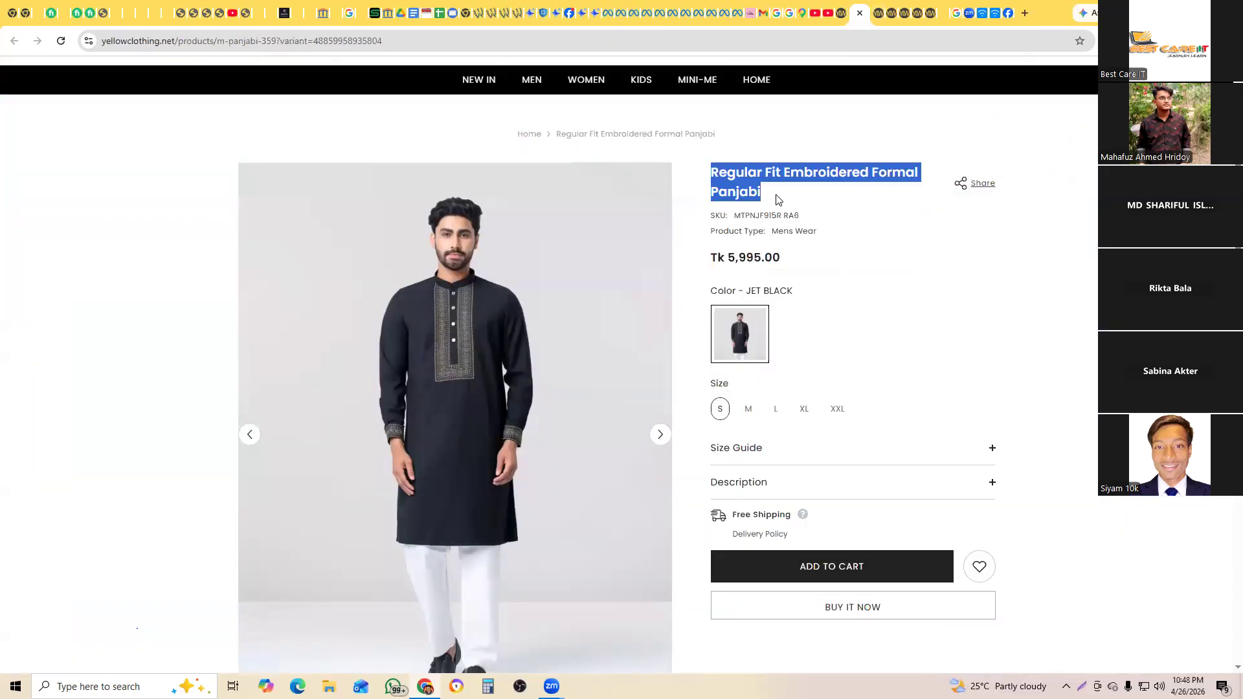
left_click(633, 14)
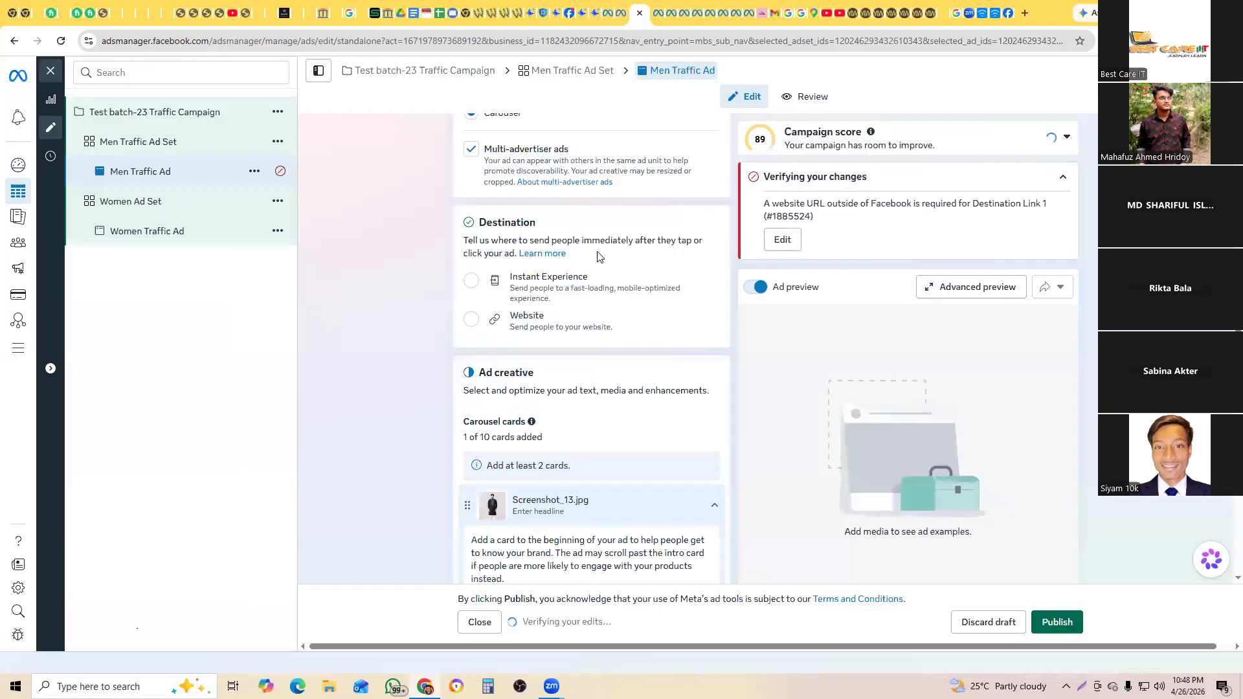
scroll(594, 470, "down", 3)
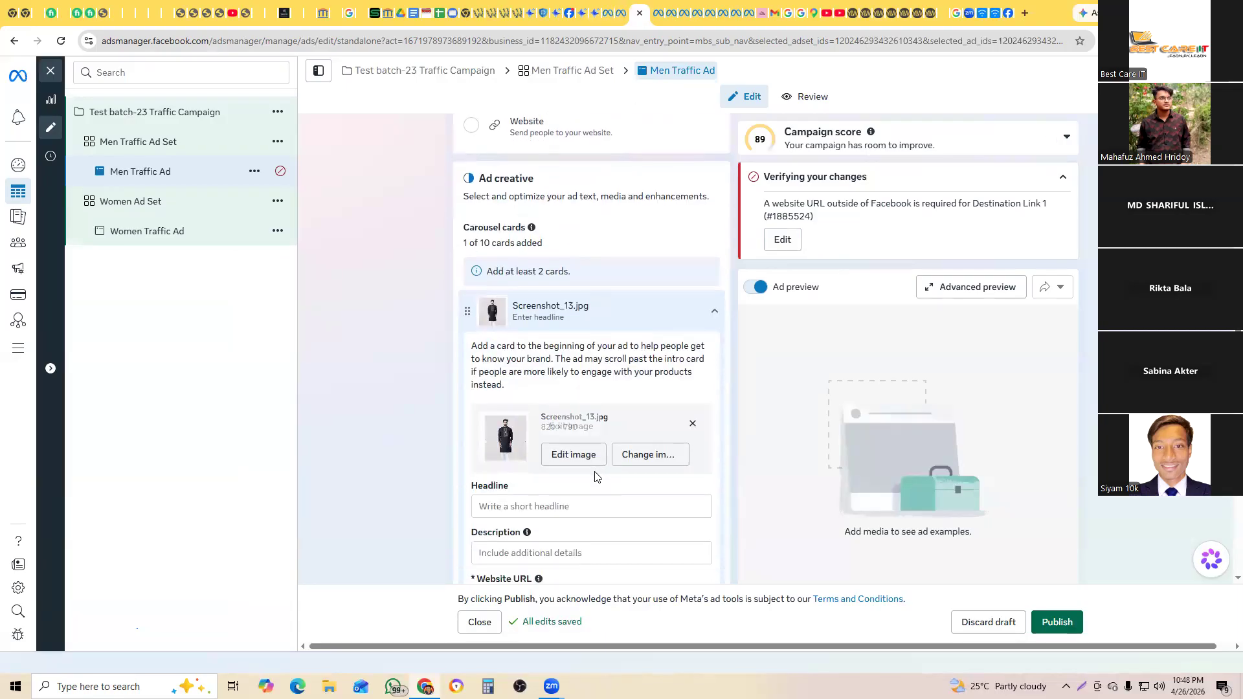
left_click(557, 505)
key("ctrl+v")
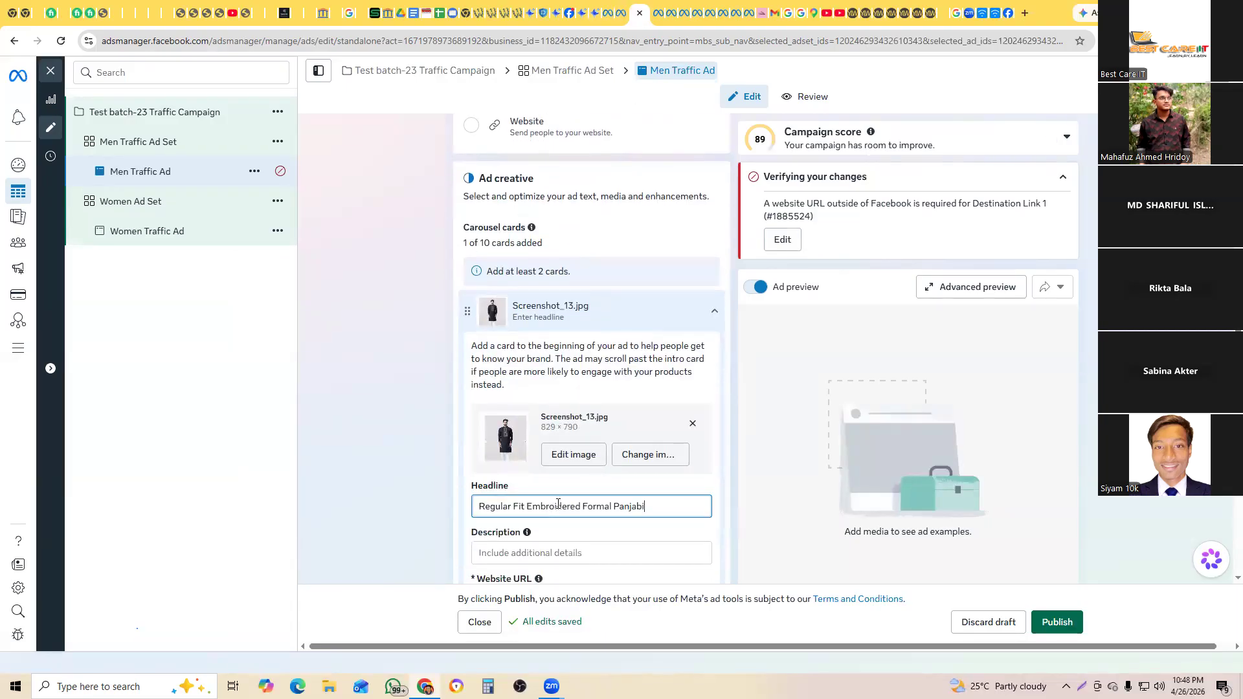
scroll(581, 517, "down", 2)
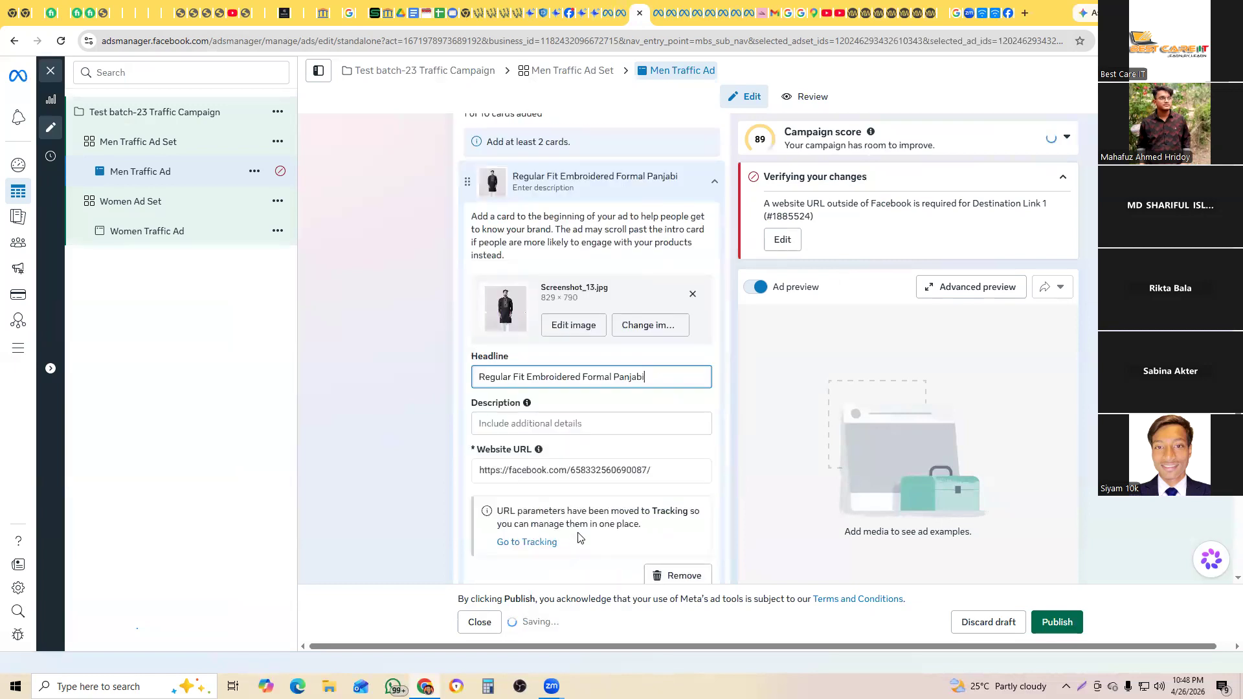
left_click(594, 471)
key("ctrl+a")
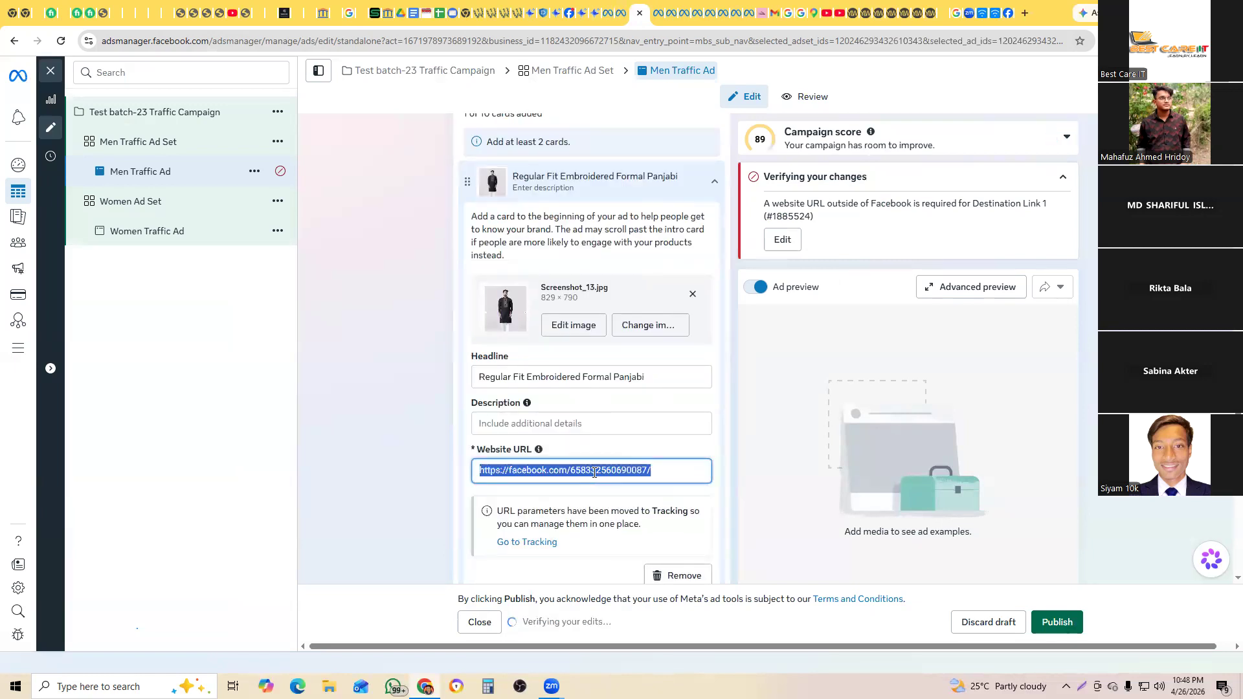
key("BackSpace")
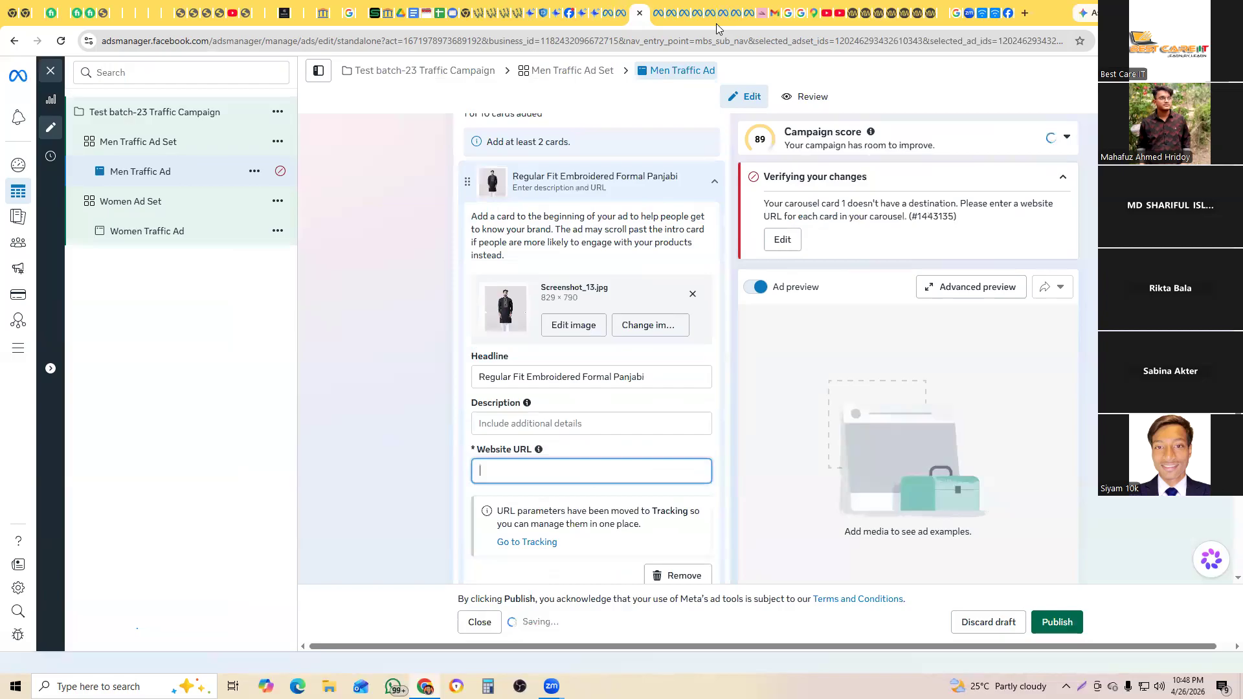
left_click(878, 16)
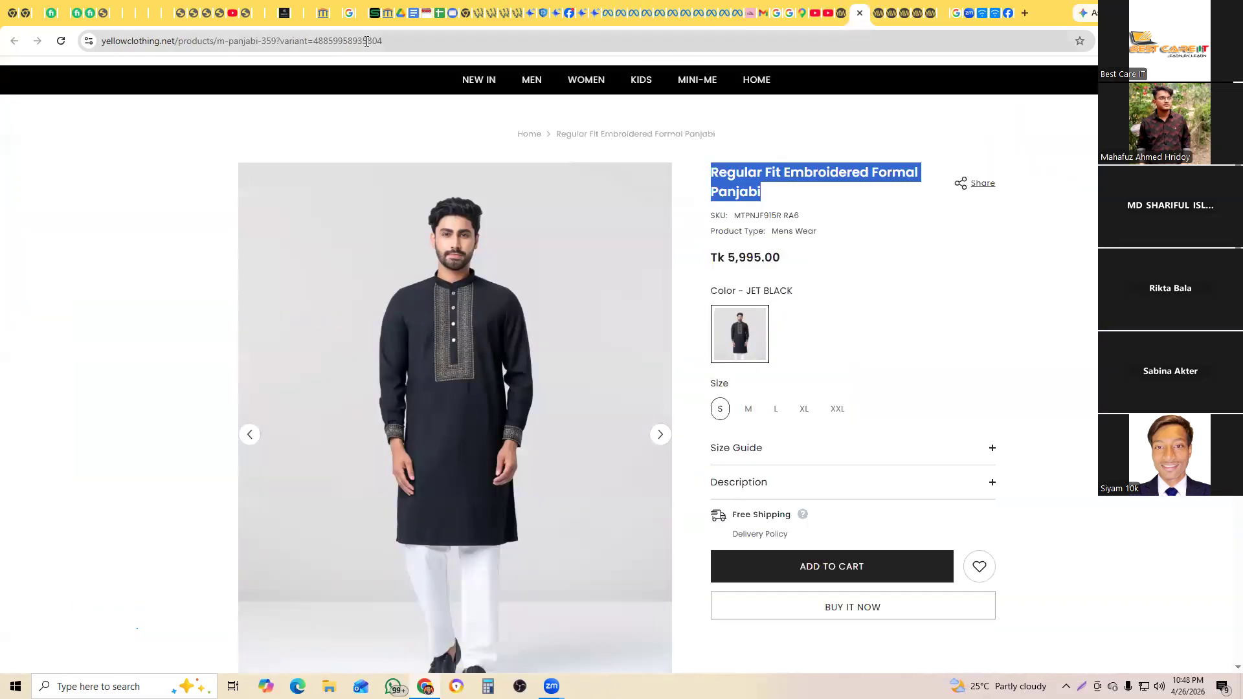
left_click(367, 42)
key("ctrl+c")
left_click(631, 14)
key("ctrl+v")
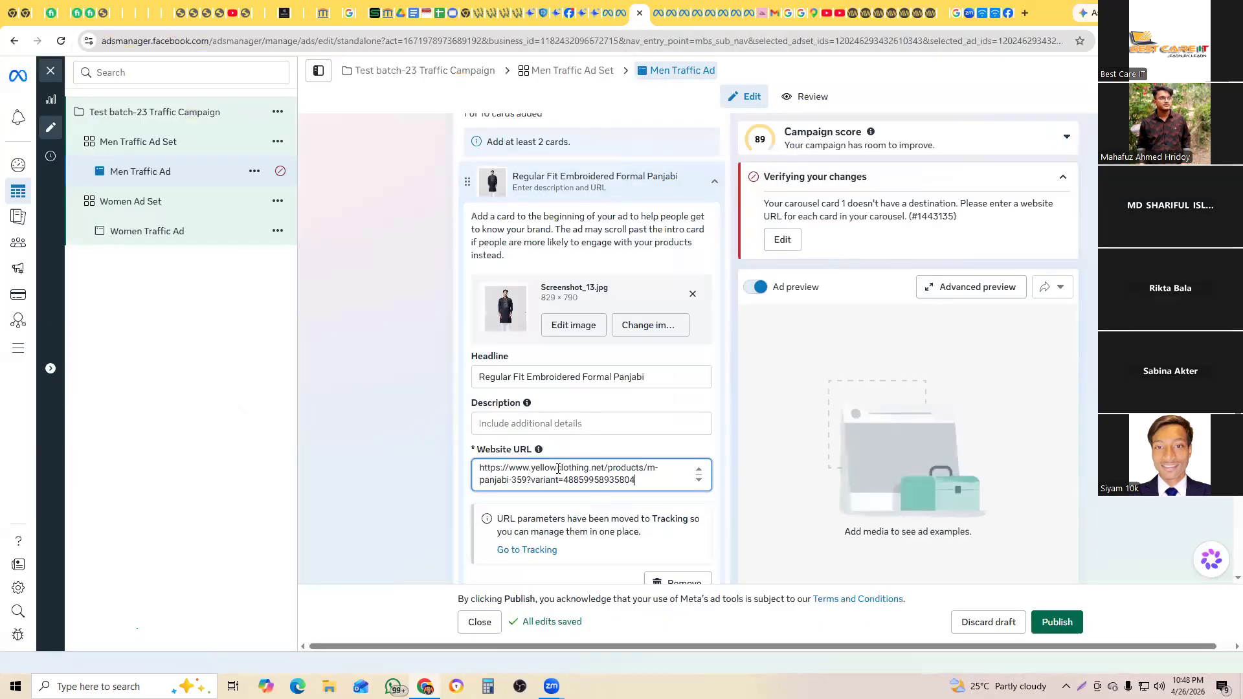
Step: Start adding another image card, and save a screen capture of the polo shirt photo from its Yellow product page
scroll(572, 466, "down", 3)
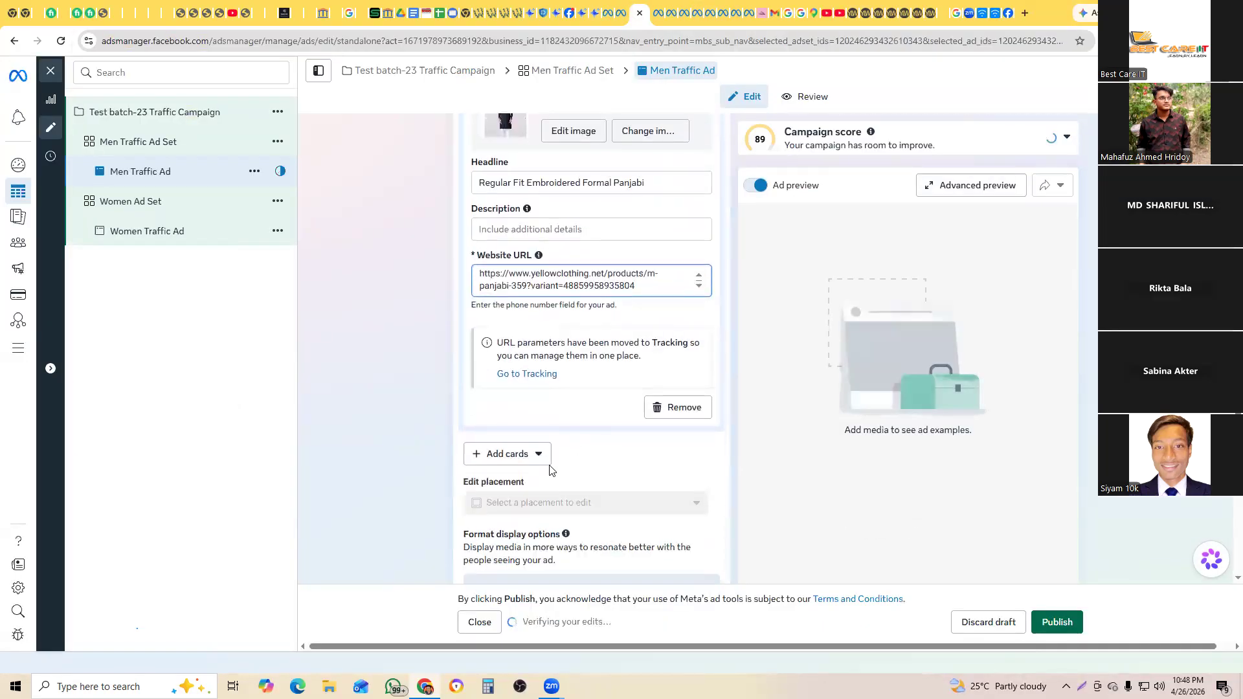
left_click(535, 455)
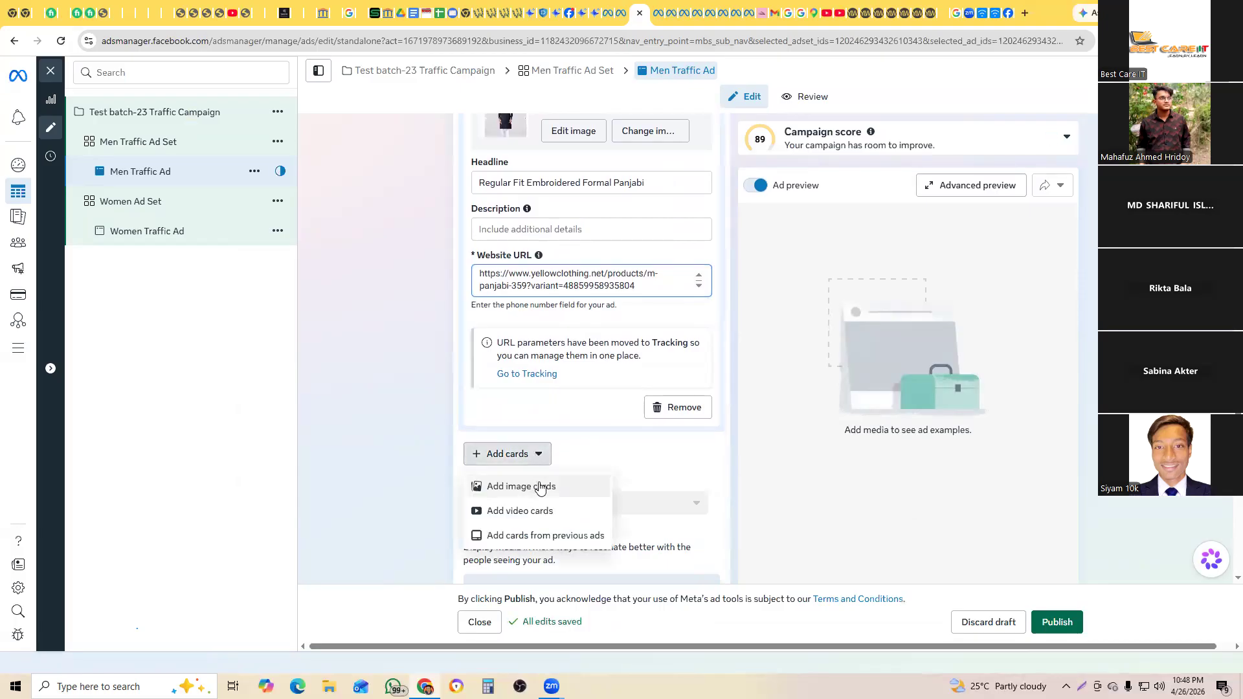
left_click(540, 488)
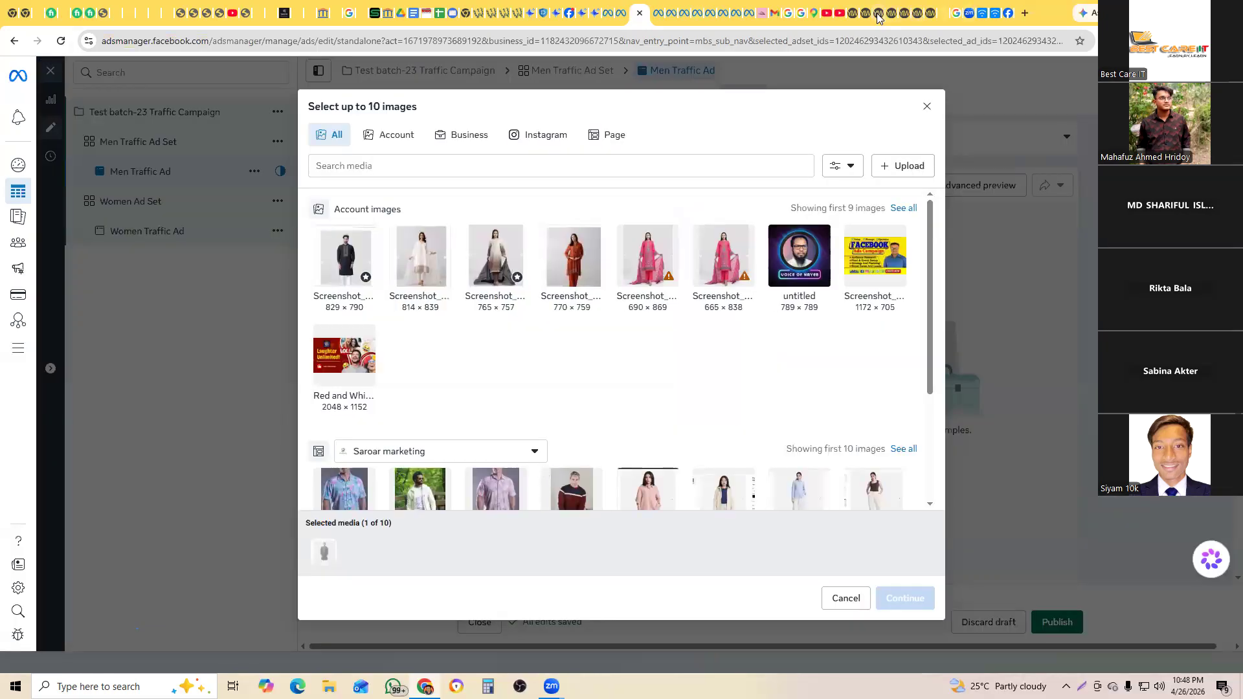
left_click(877, 14)
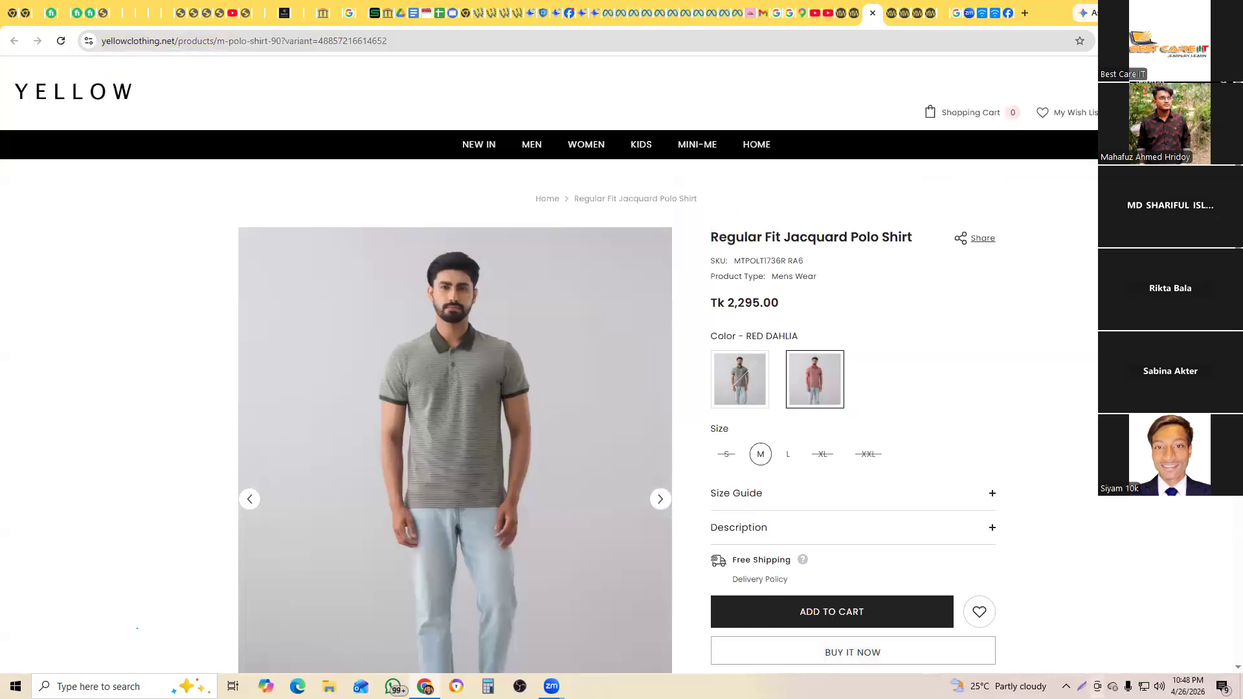
key("Print")
left_click_drag(137, 204, 688, 630)
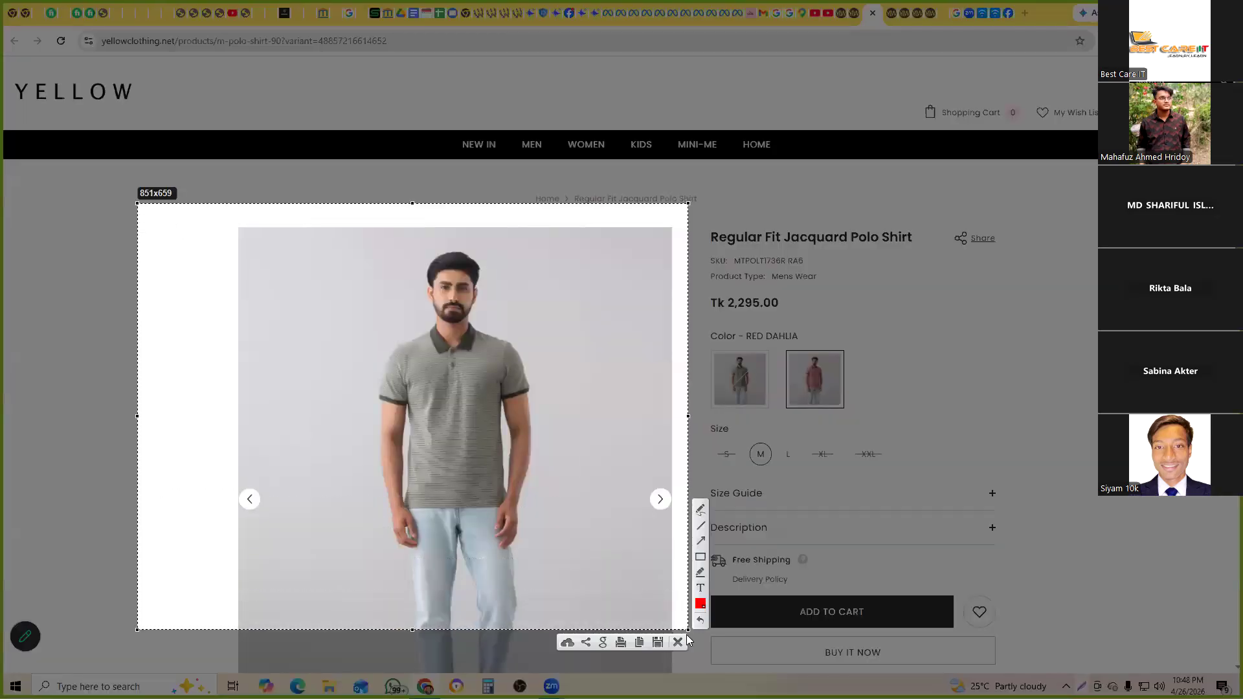
left_click(658, 642)
left_click(337, 240)
Step: Copy the product title Regular Fit Jacquard Polo Shirt and upload the saved capture Screenshot_14.jpg as the second carousel card
left_click_drag(711, 237, 922, 233)
key("ctrl+c")
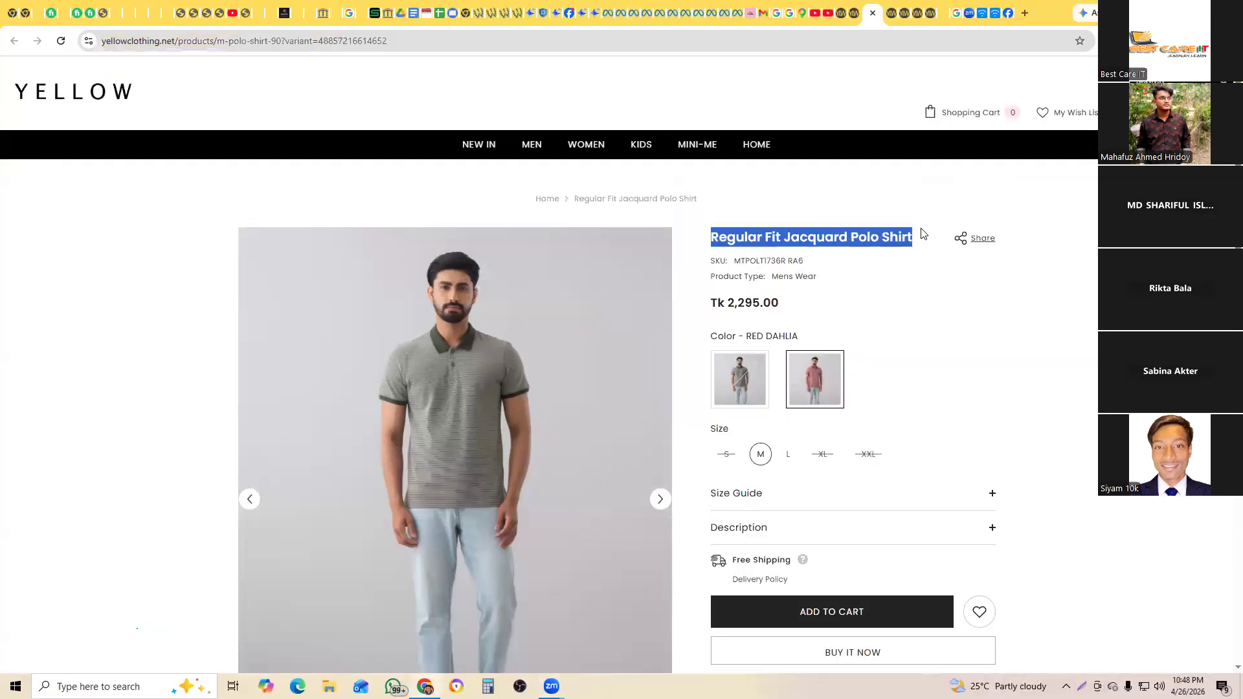
left_click(641, 19)
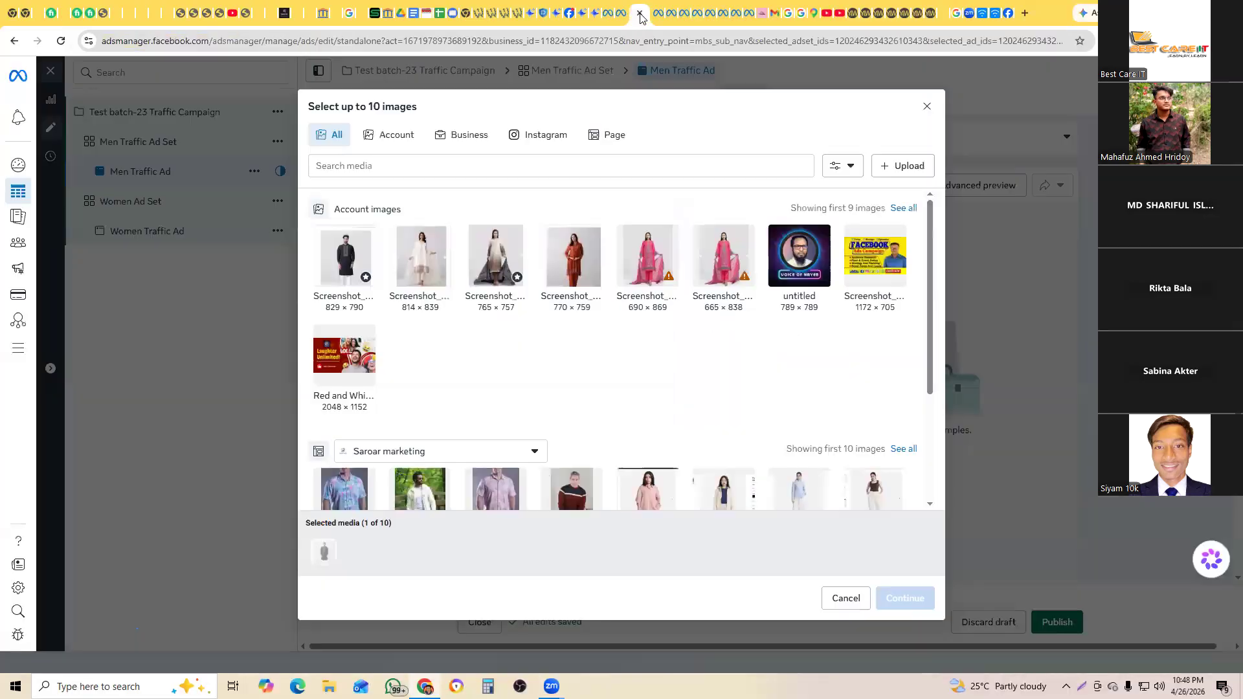
left_click(913, 167)
left_click(415, 327)
left_click(877, 649)
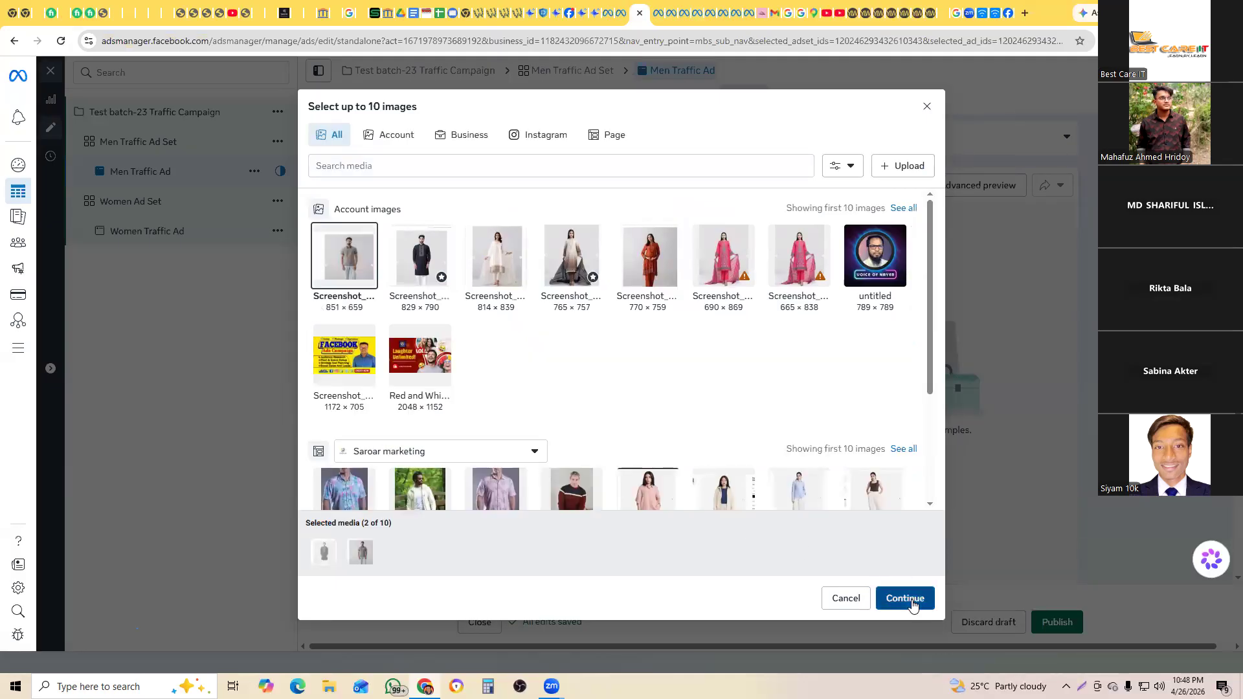
left_click(905, 598)
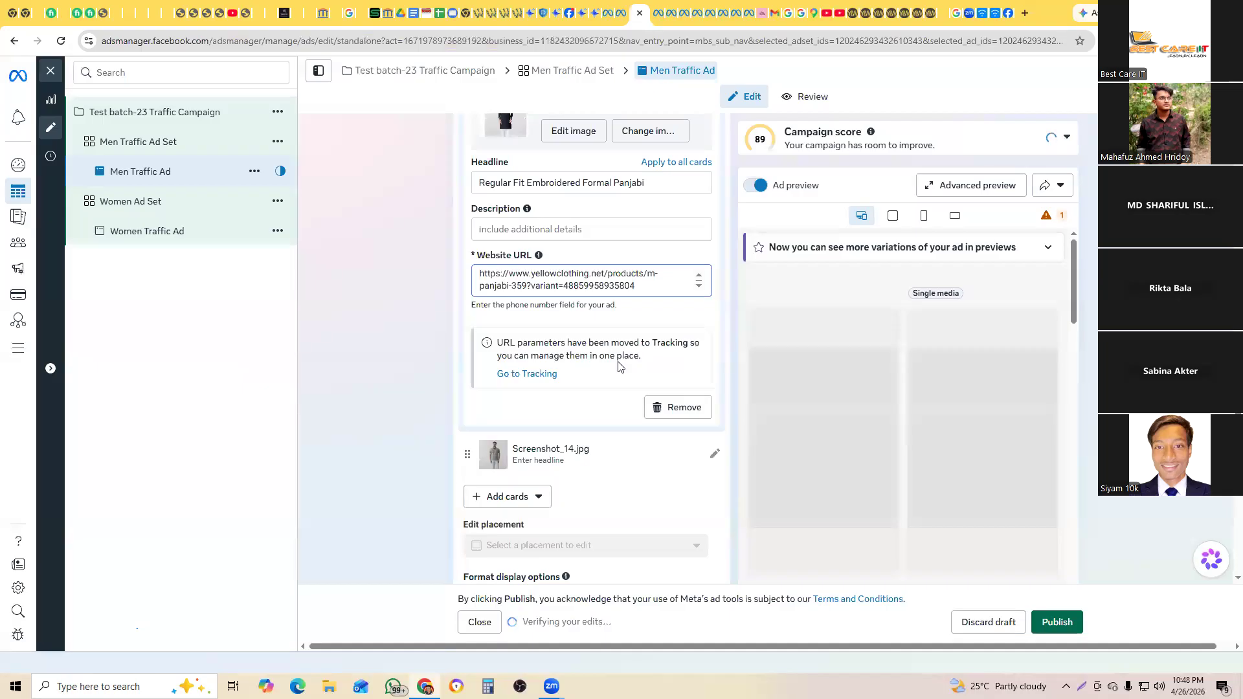
Step: Open the Screenshot_14.jpg card and give it the headline Regular Fit Jacquard Polo Shirt
left_click(542, 460)
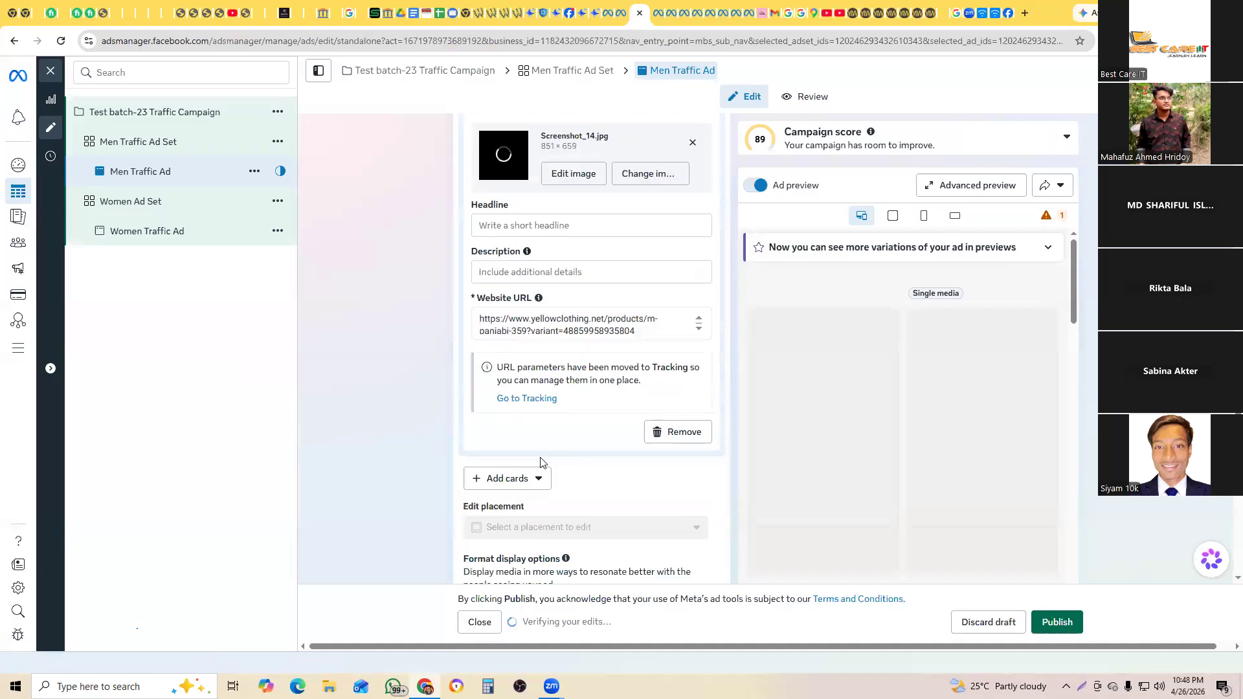
left_click(511, 227)
key("ctrl+v")
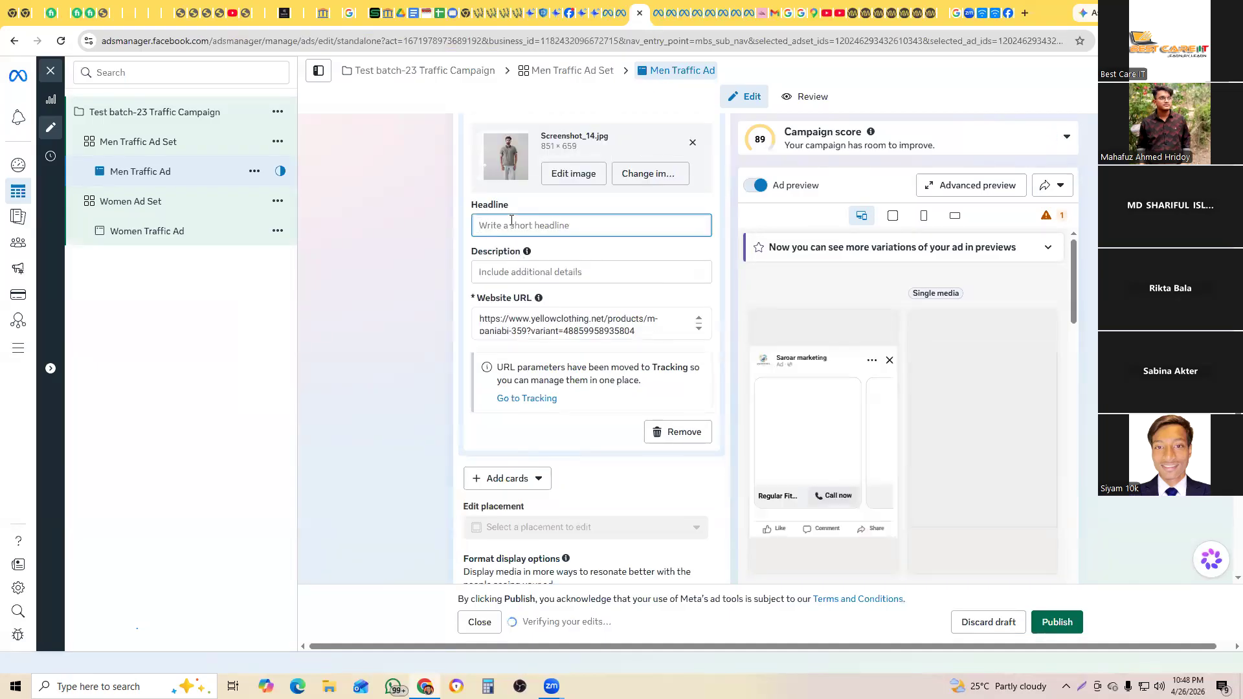
left_click(609, 329)
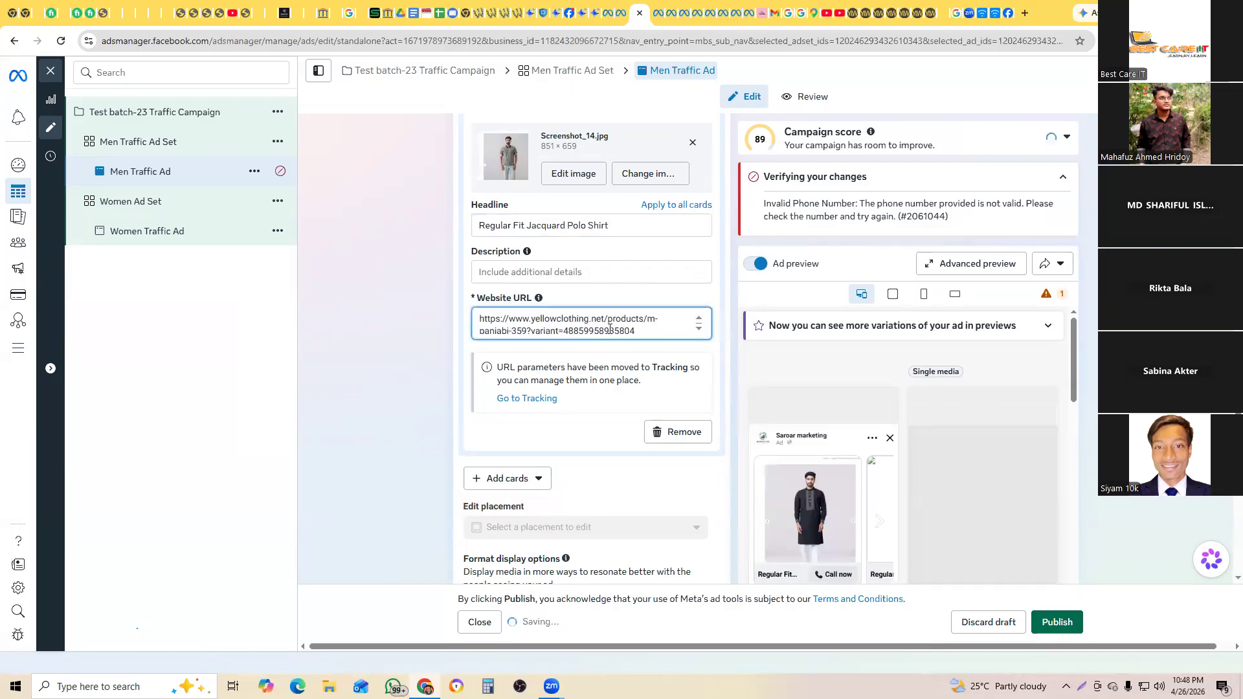
key("ctrl+a")
key("BackSpace")
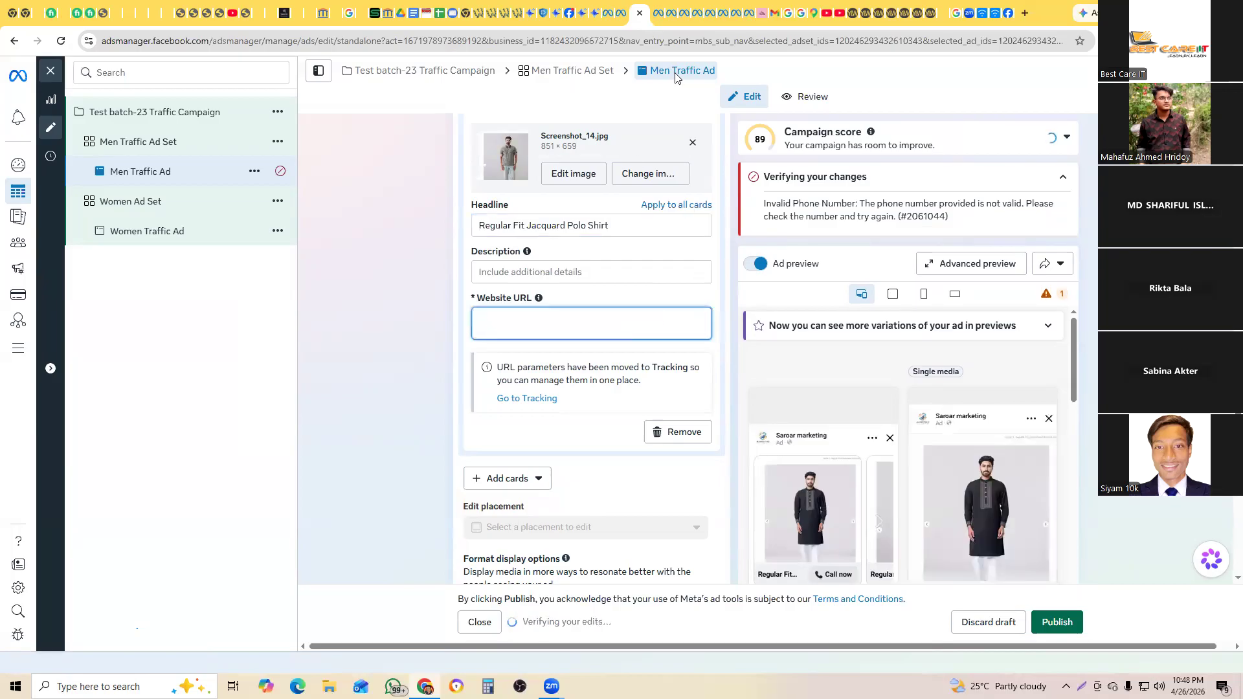
left_click(870, 13)
left_click(281, 44)
key("ctrl+c")
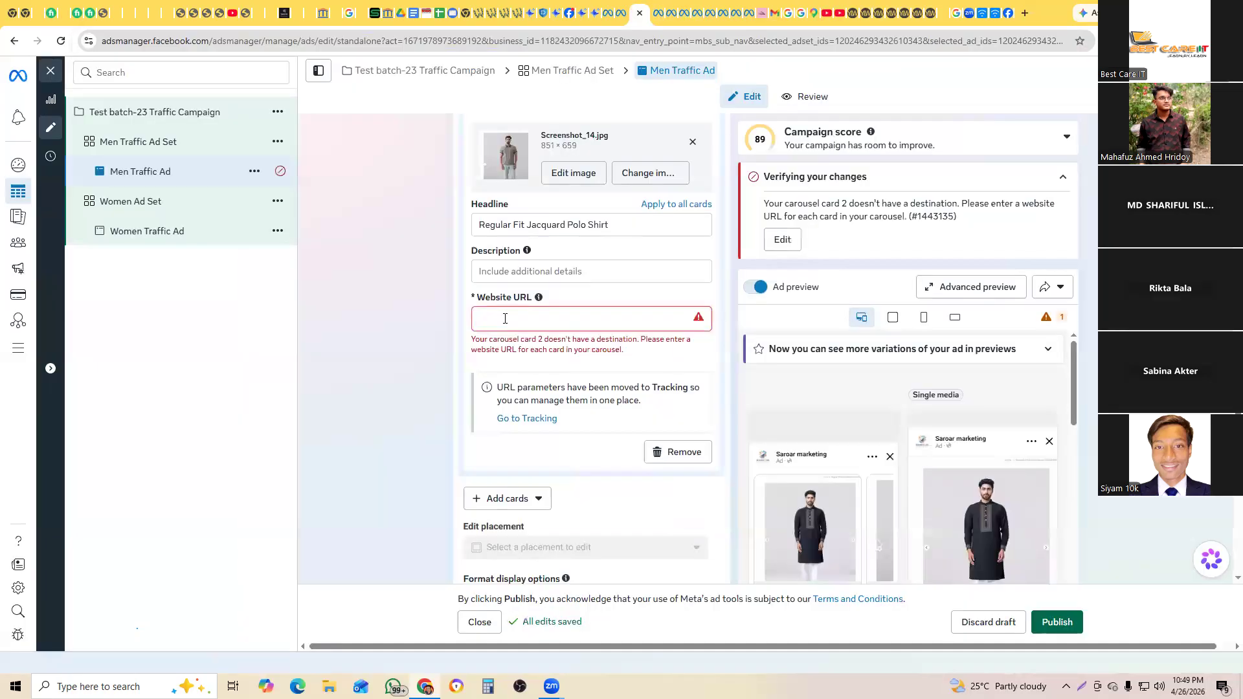
left_click(505, 318)
key("ctrl+v")
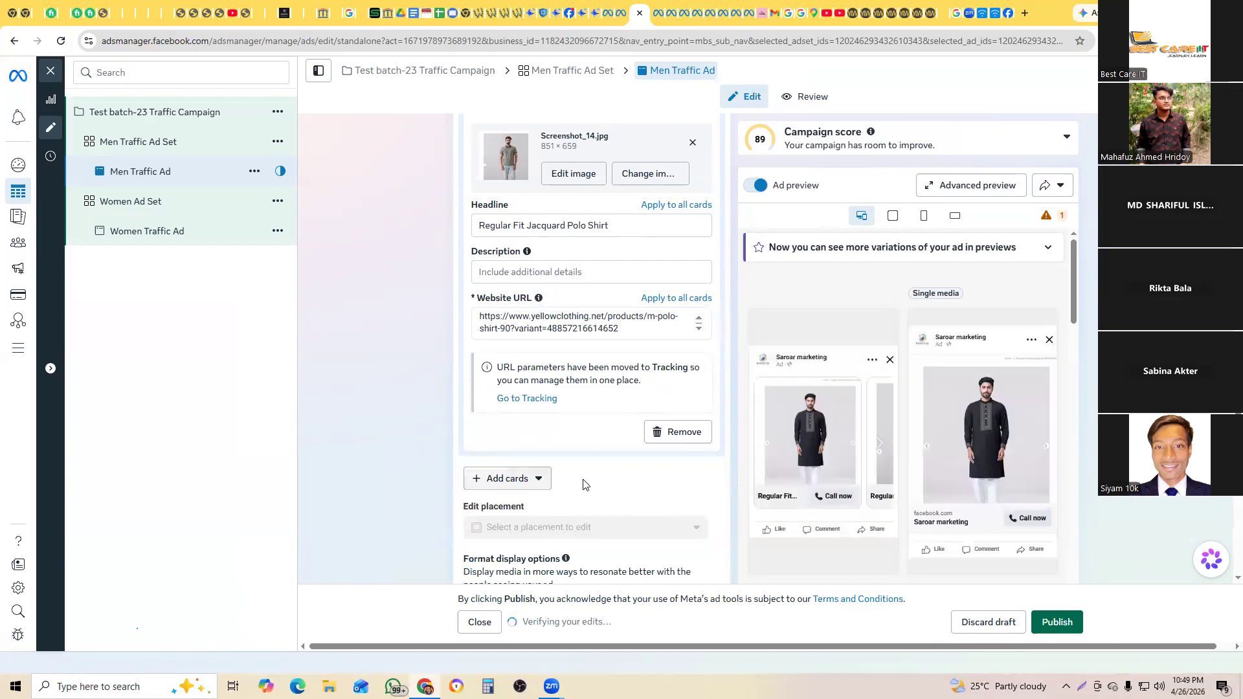
Step: Set the Men Traffic Ad's call to action to Shop now
scroll(614, 445, "down", 7)
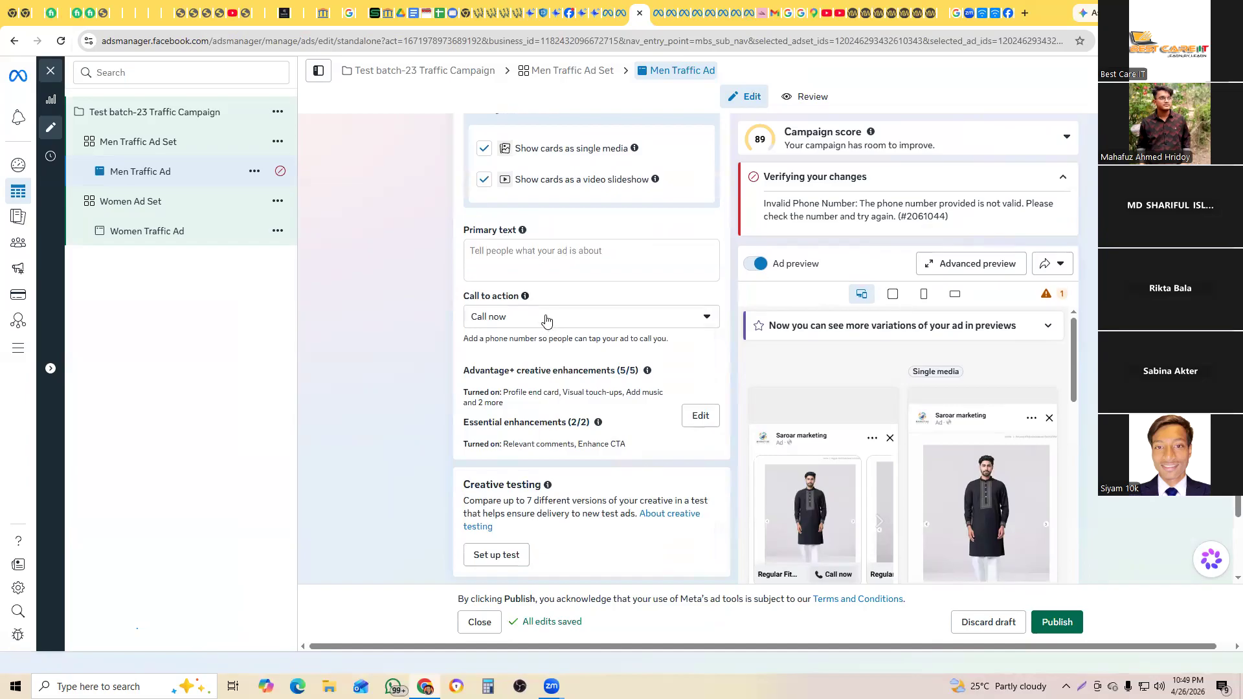
left_click(547, 323)
scroll(534, 480, "down", 5)
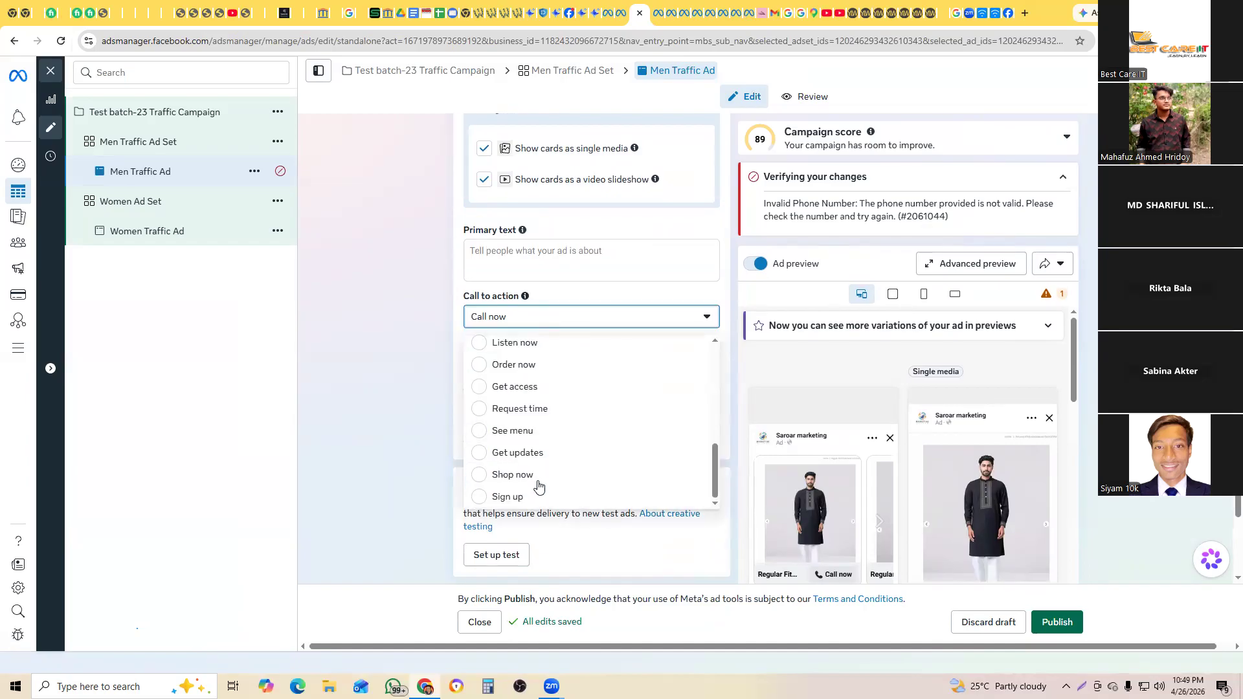
left_click(534, 480)
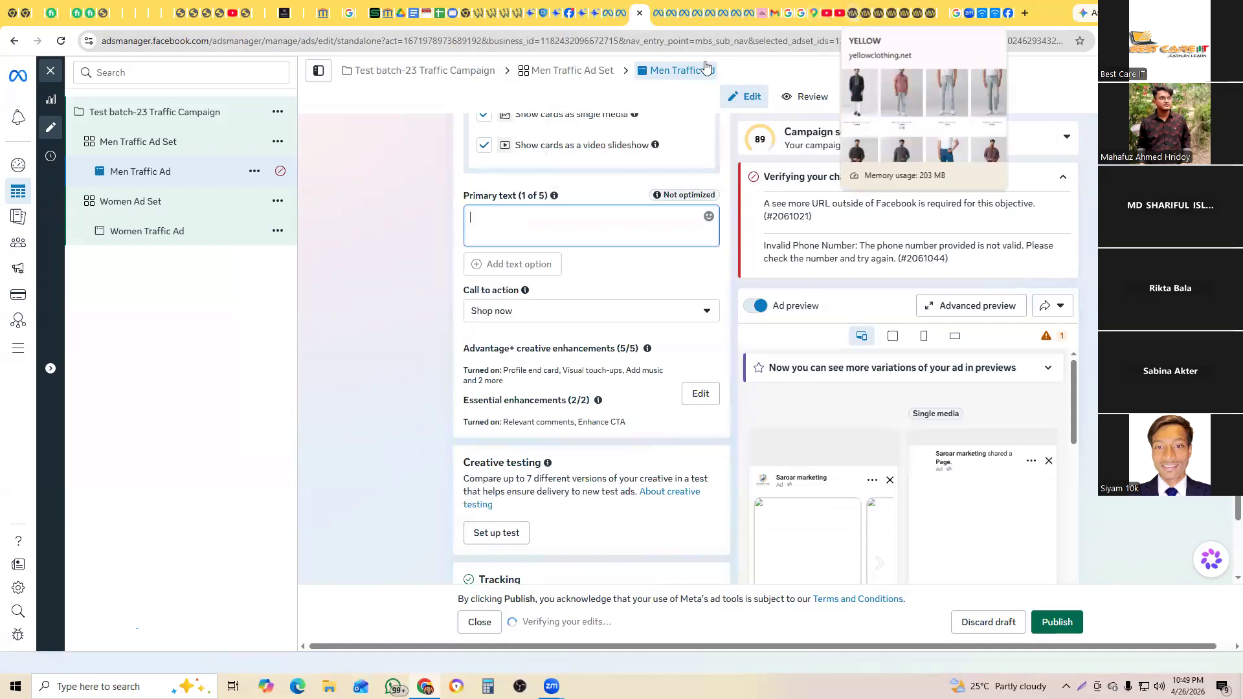
Step: Copy the YELLOW brand description paragraph from the clothing site's homepage and paste it as the Men Traffic Ad's primary text
left_click(849, 14)
scroll(444, 214, "up", 4)
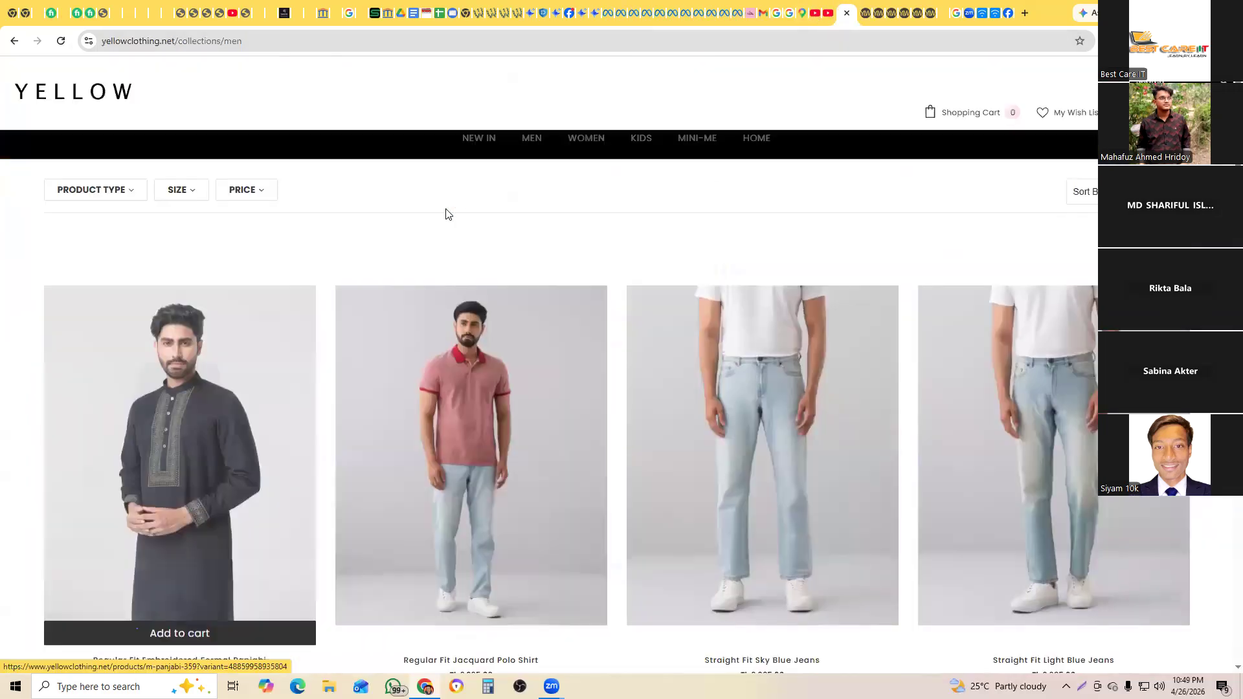
left_click(28, 103)
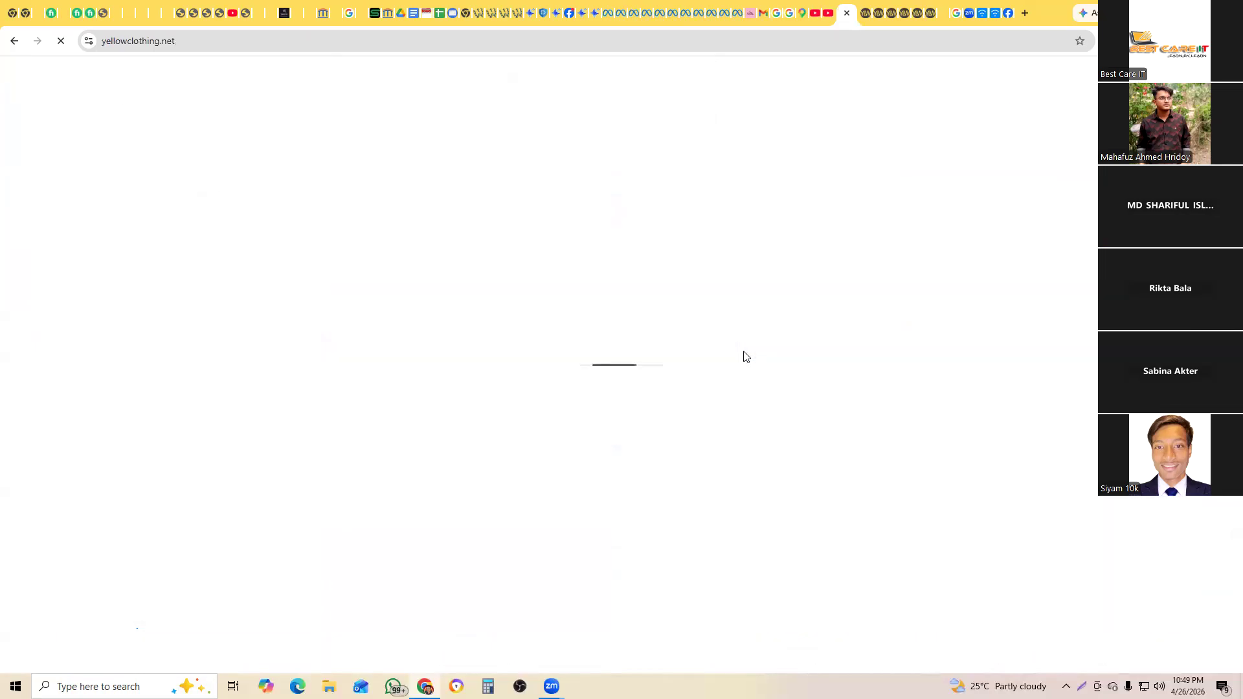
scroll(748, 363, "down", 15)
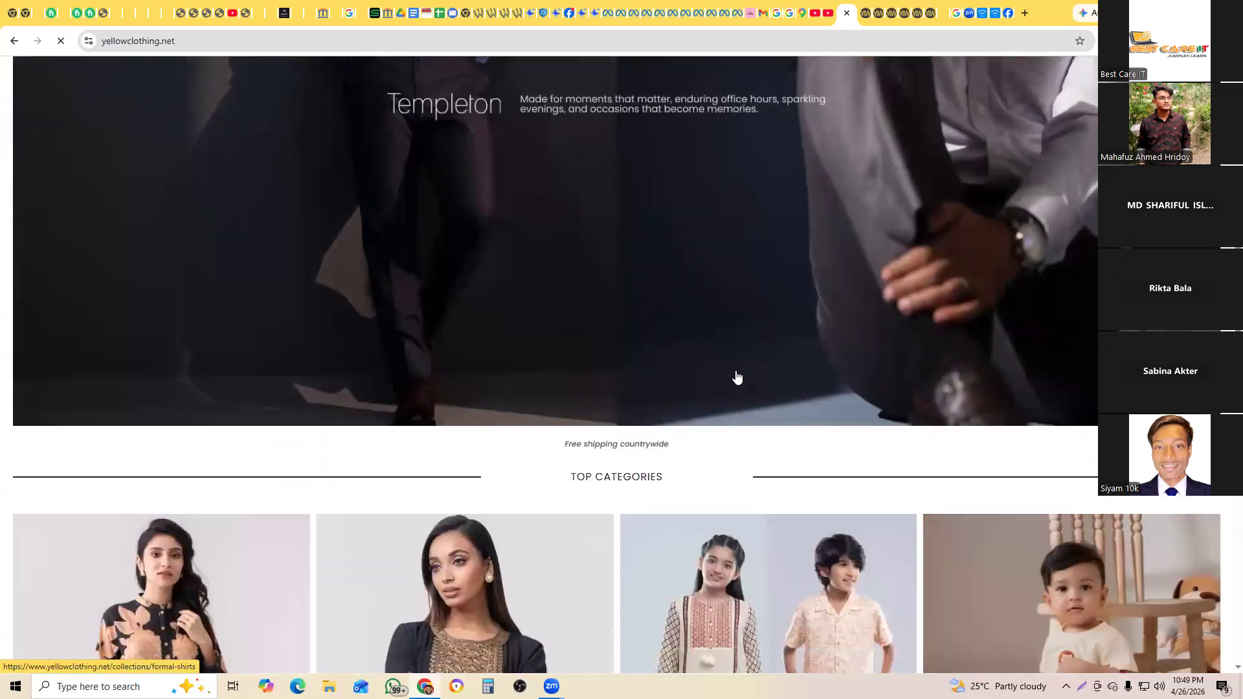
scroll(722, 356, "up", 5)
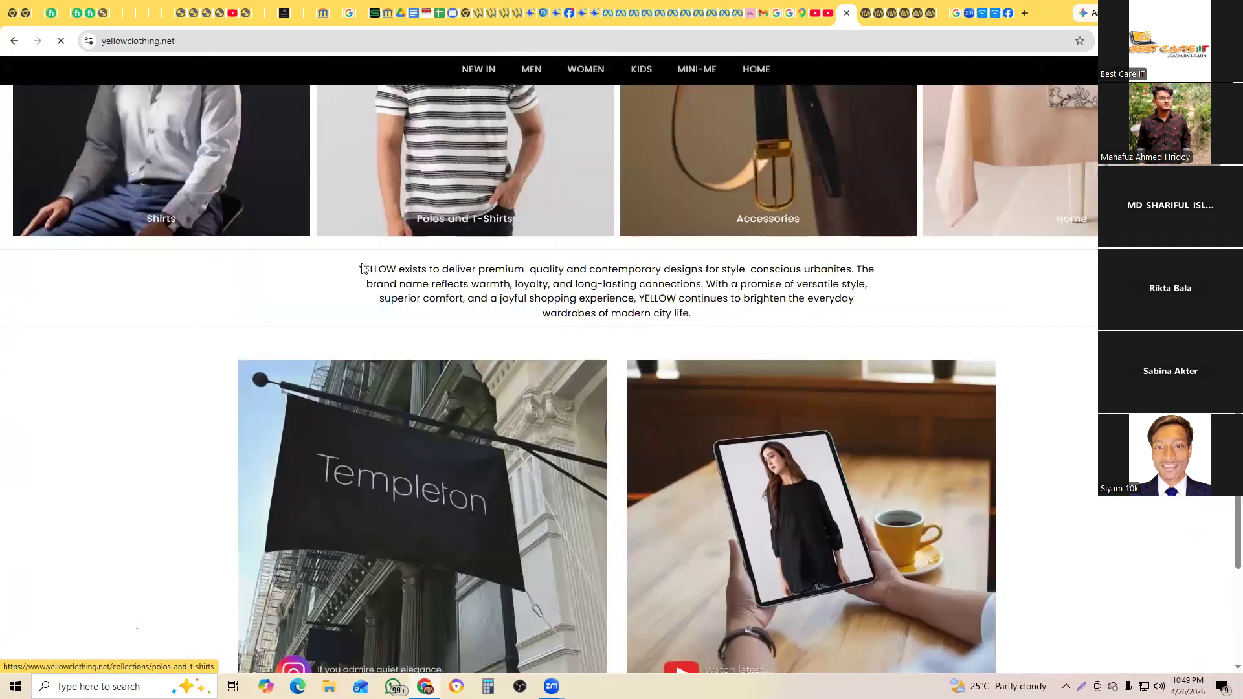
left_click_drag(355, 280, 736, 329)
key("ctrl+c")
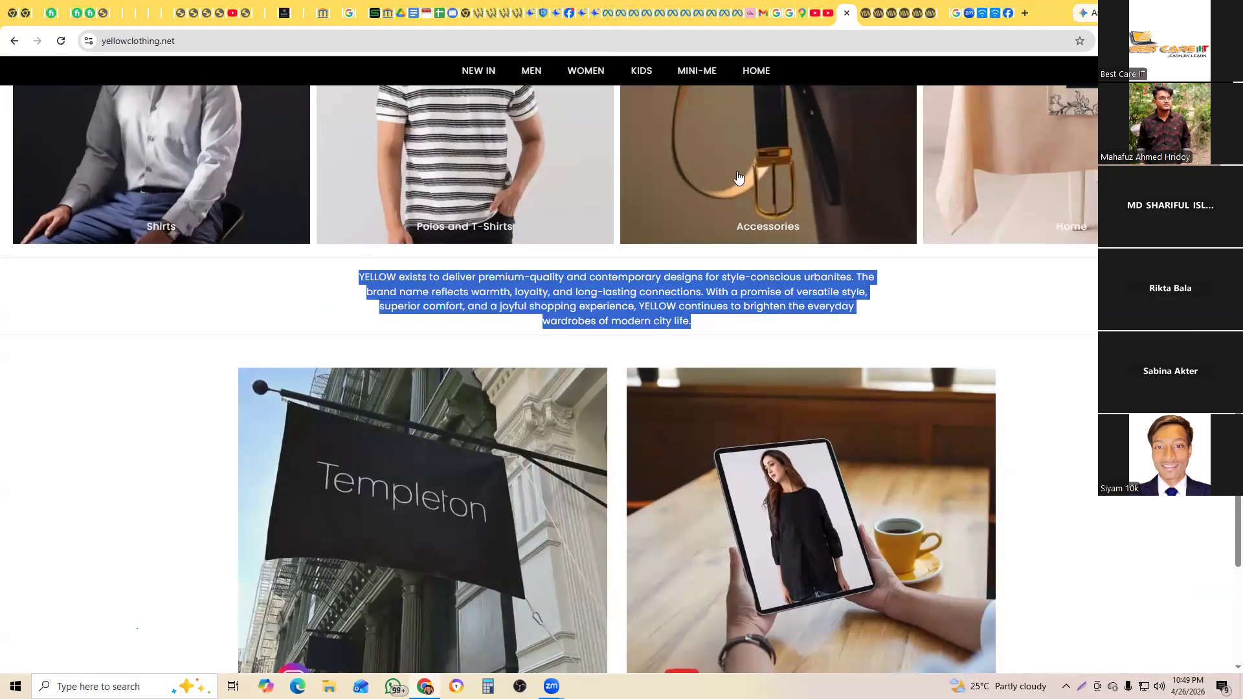
left_click(630, 16)
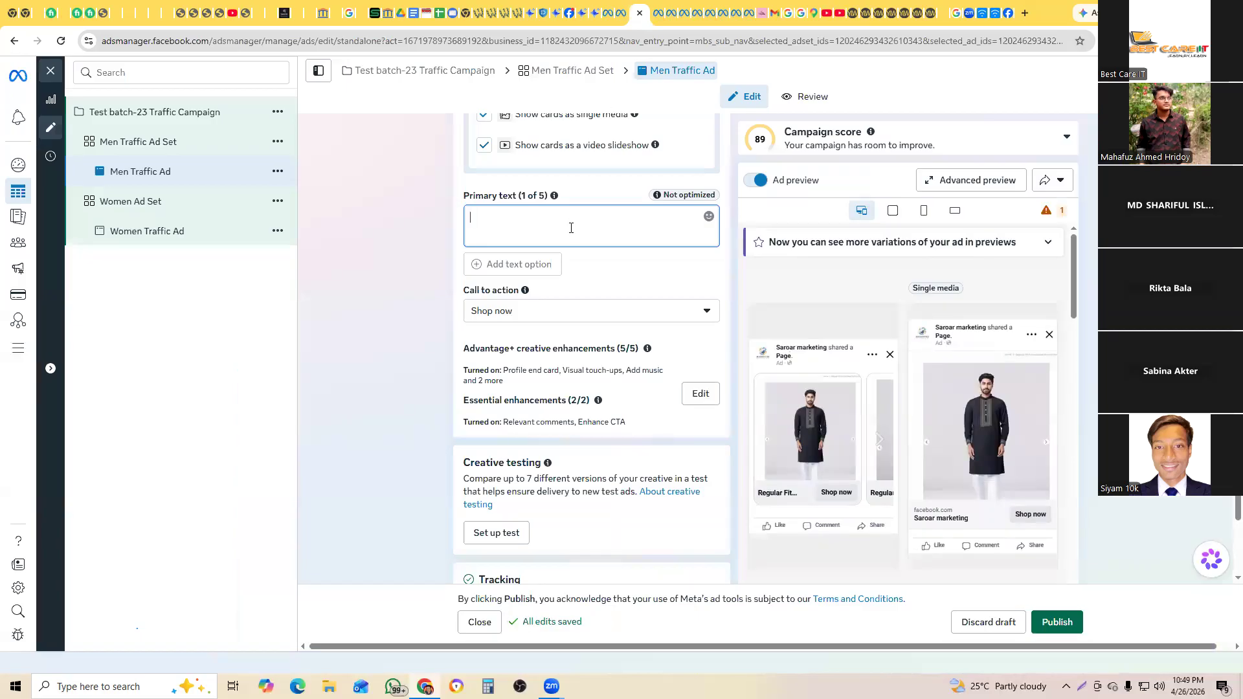
key("ctrl+v")
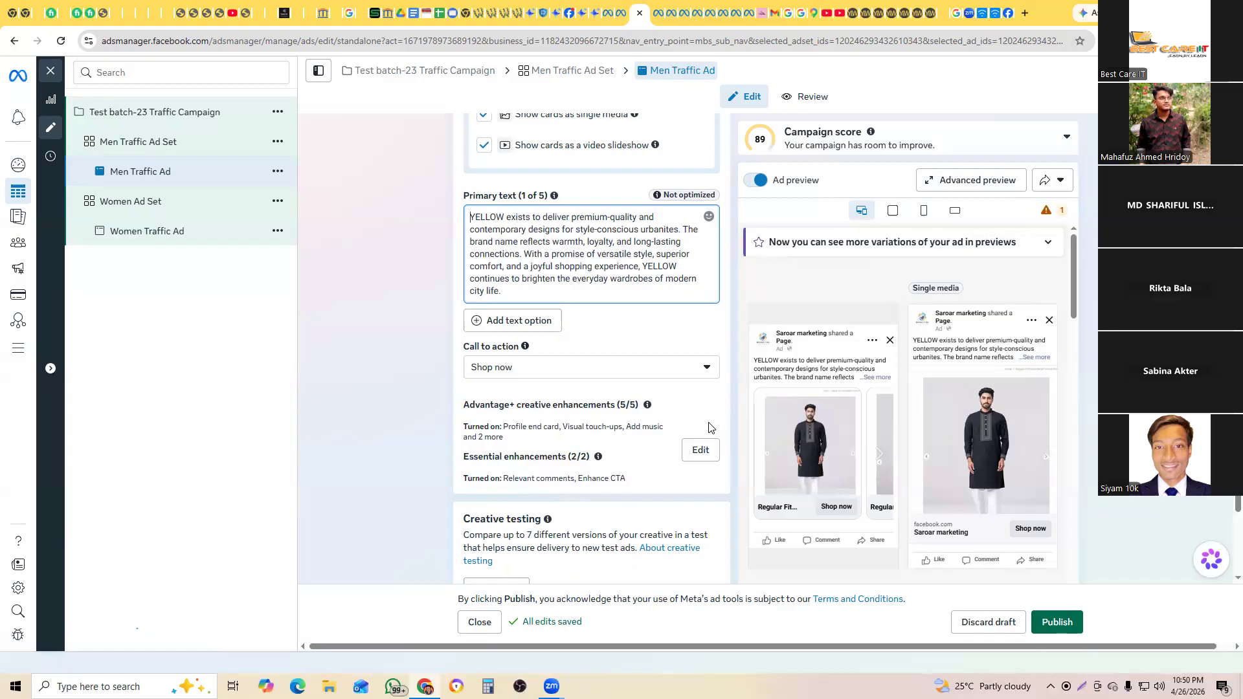
Step: Examine the daily budgets of the Men Traffic Ad Set and Women Ad Set, and the campaign's budget strategy
left_click(136, 153)
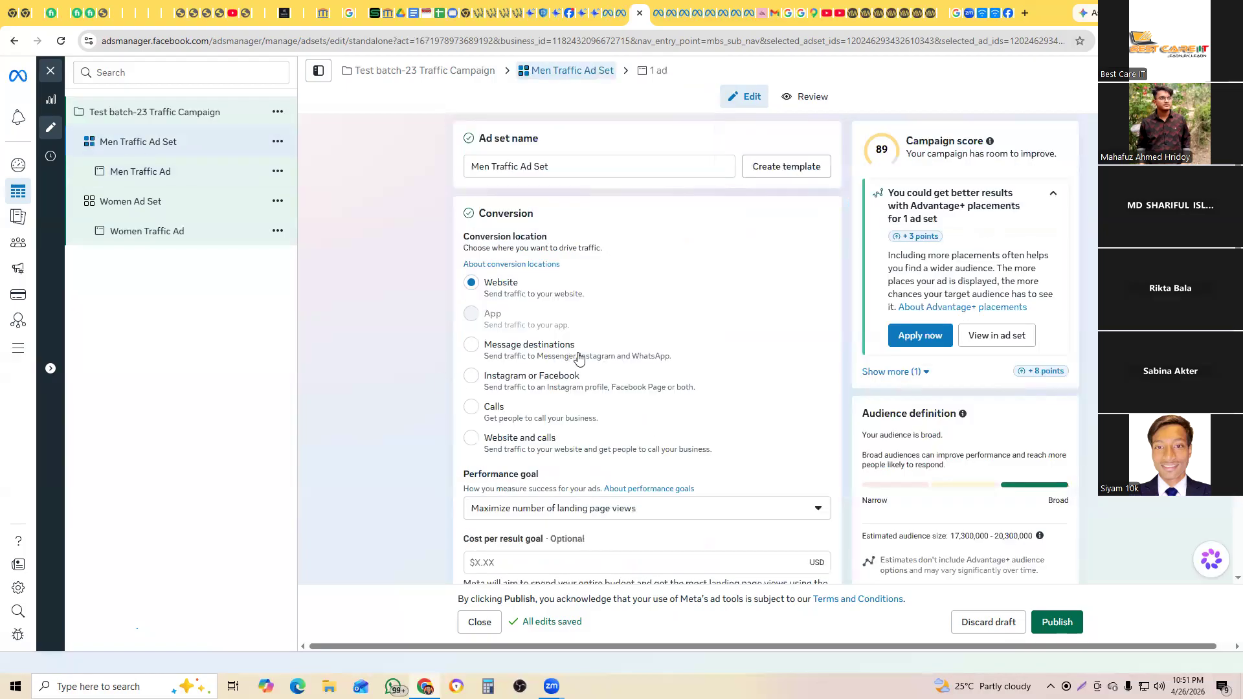
scroll(581, 359, "down", 15)
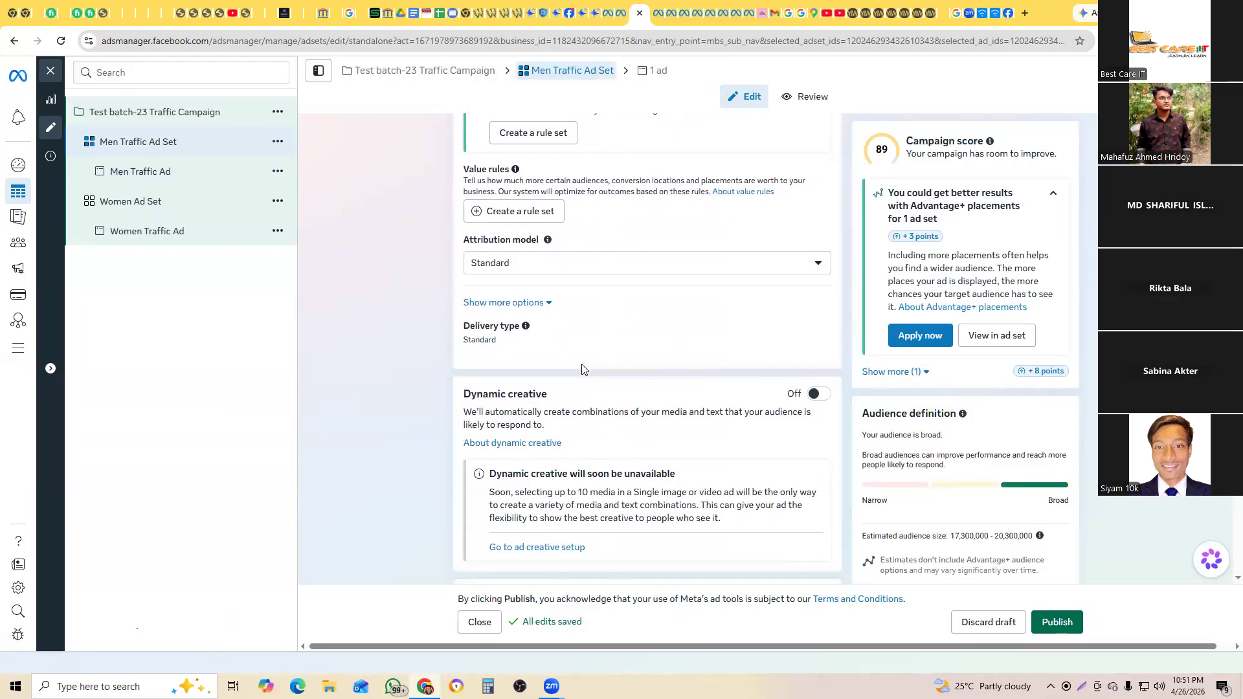
scroll(583, 366, "down", 6)
double_click(686, 252)
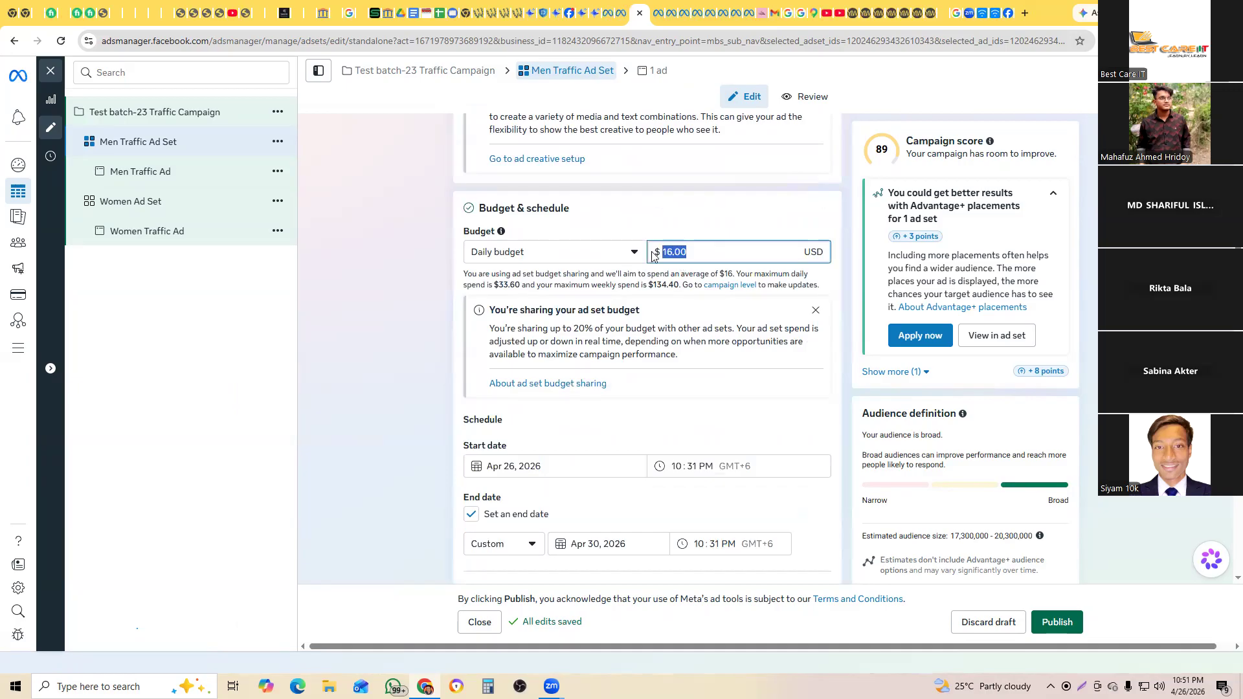
left_click(147, 202)
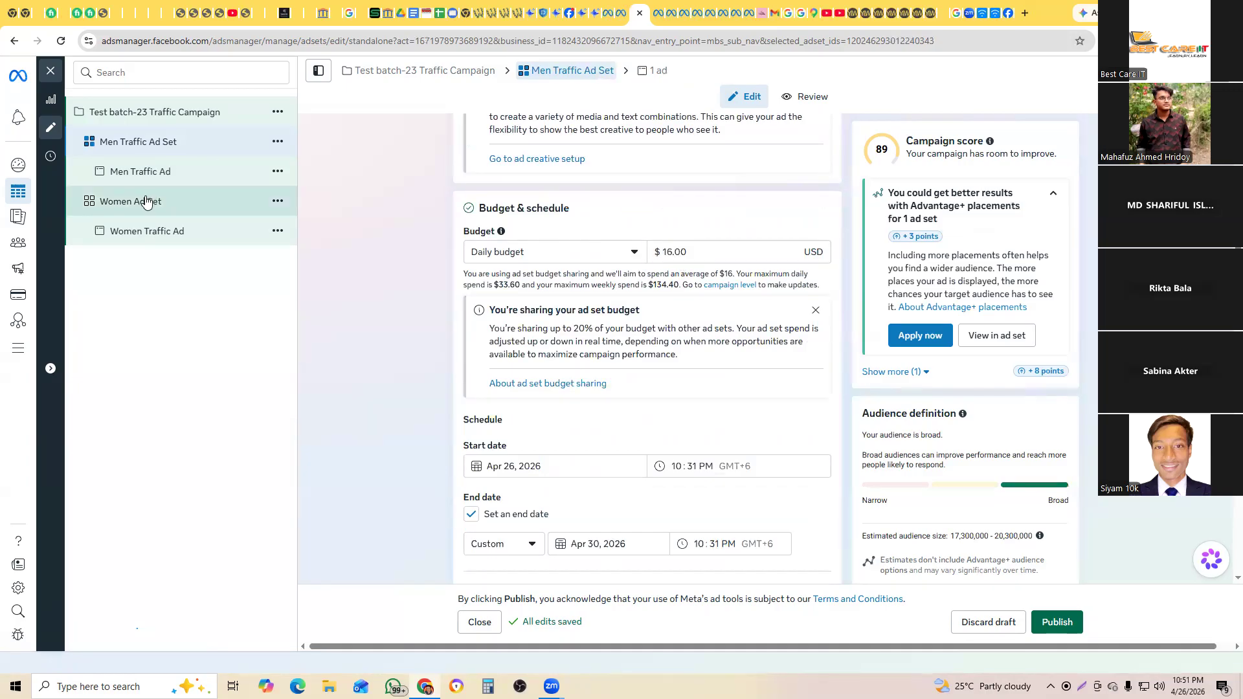
left_click_drag(690, 249, 651, 253)
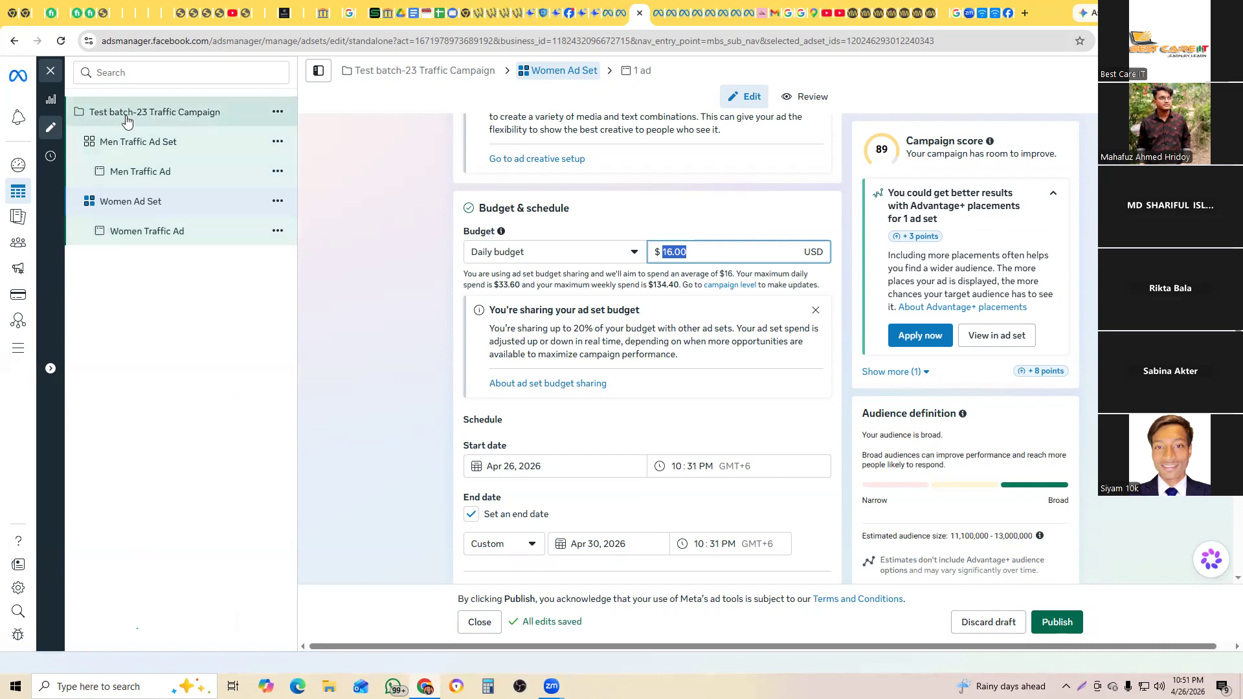
left_click(179, 113)
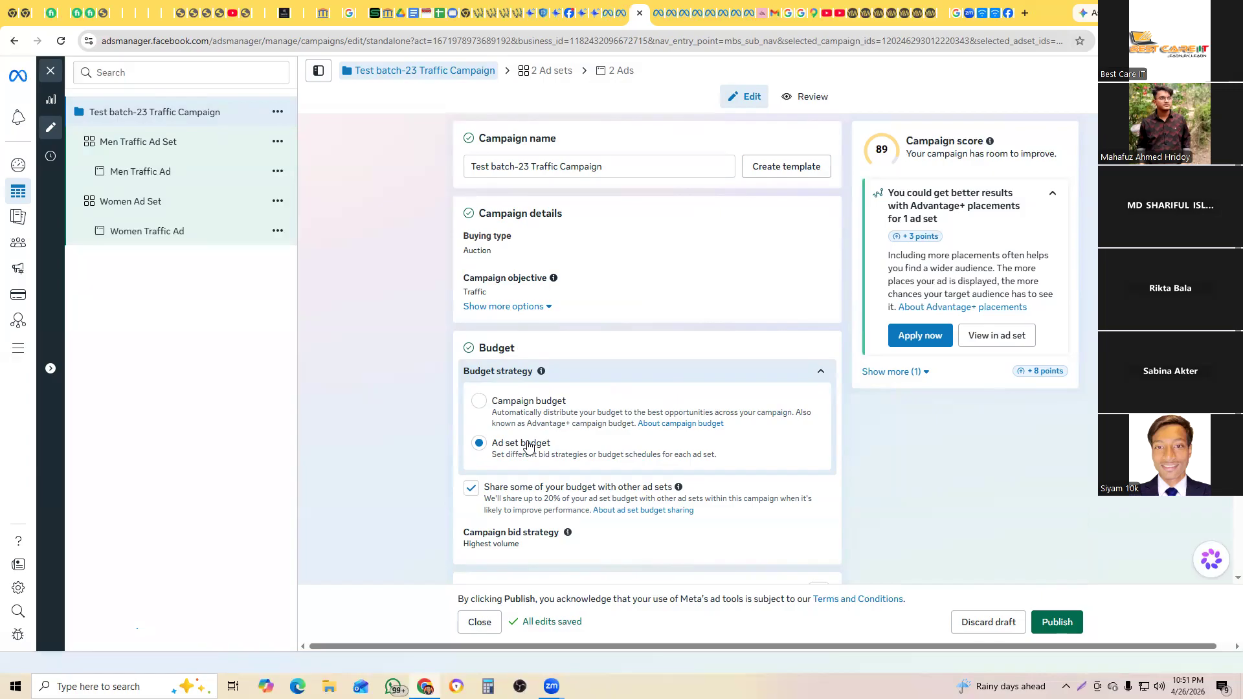
left_click(153, 204)
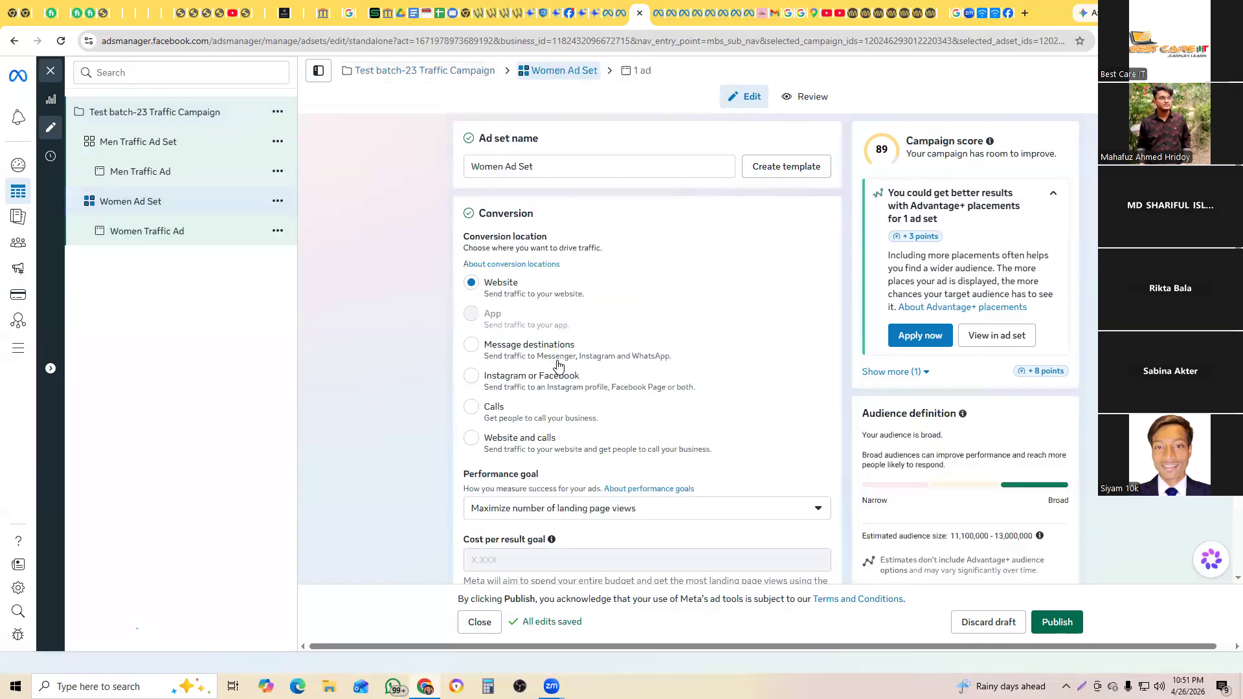
scroll(569, 531, "down", 10)
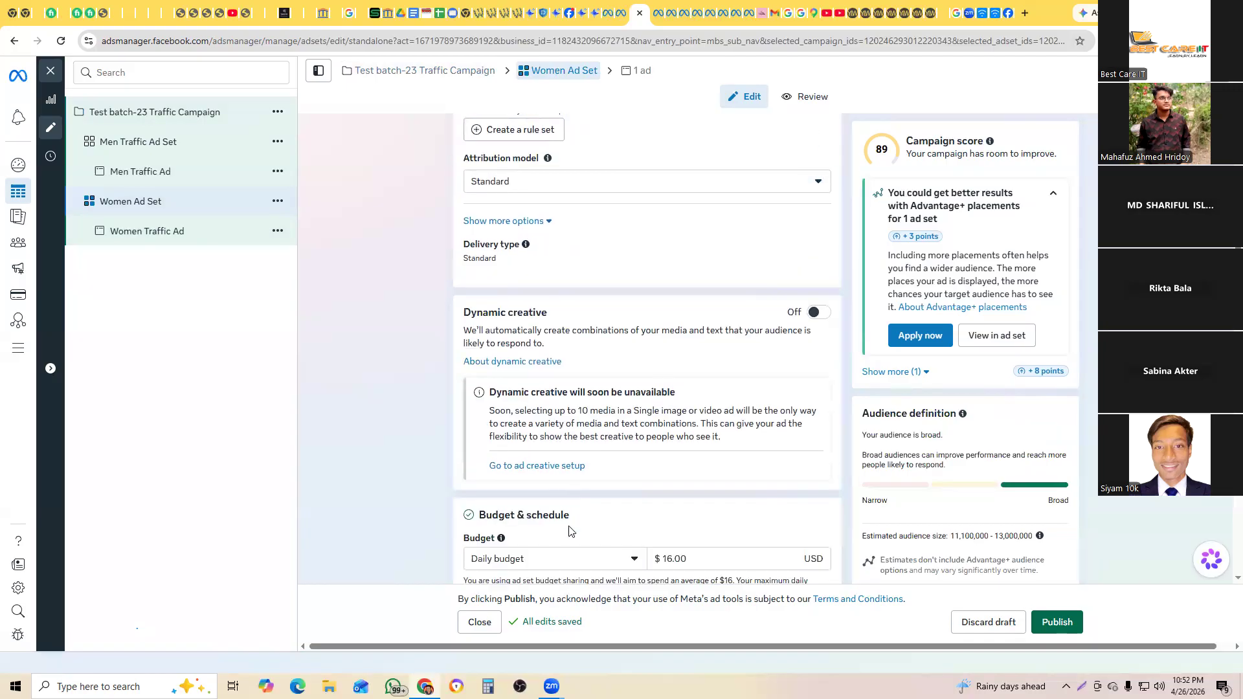
scroll(610, 458, "down", 2)
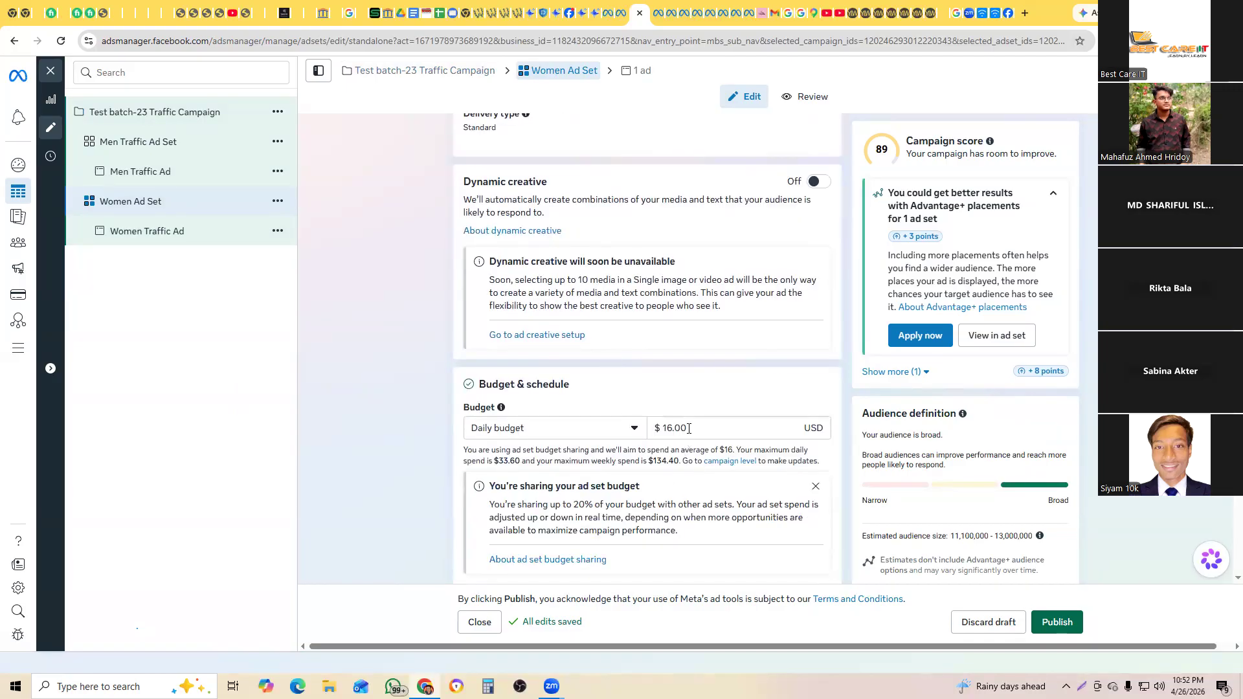
left_click_drag(688, 428, 628, 431)
left_click(157, 144)
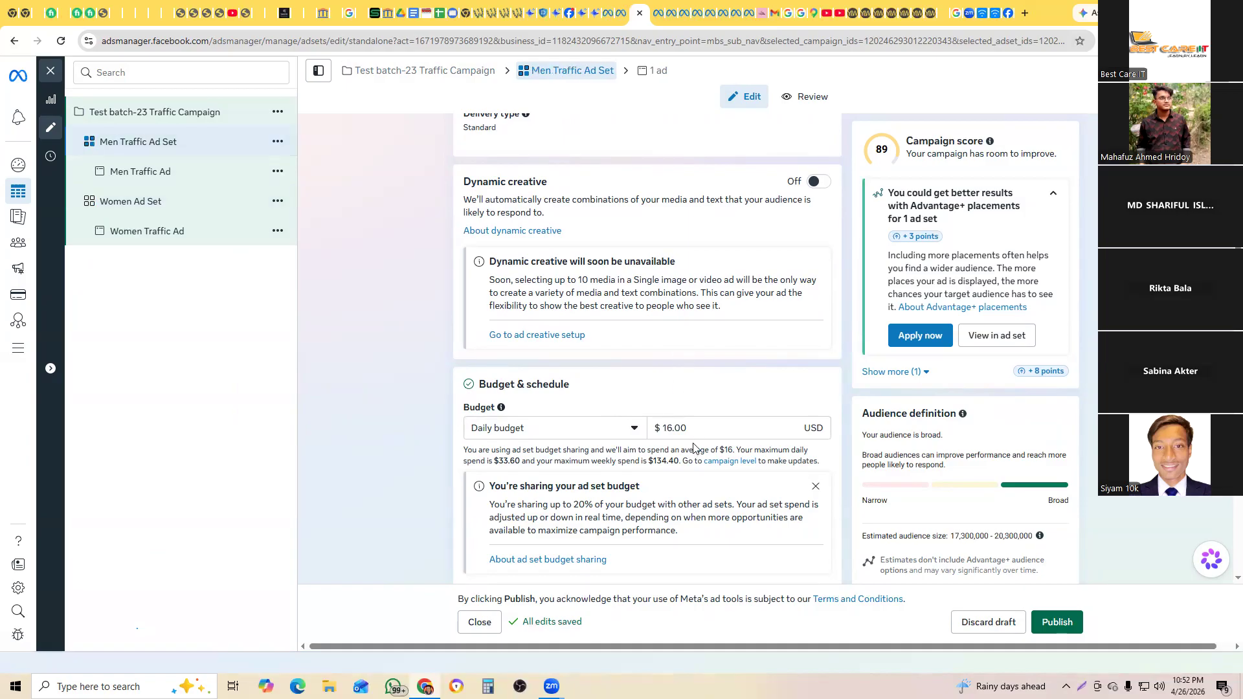
Step: Change the Test batch-23 Traffic Campaign's budget strategy to Campaign budget with a daily budget of 16 USD
left_click(187, 118)
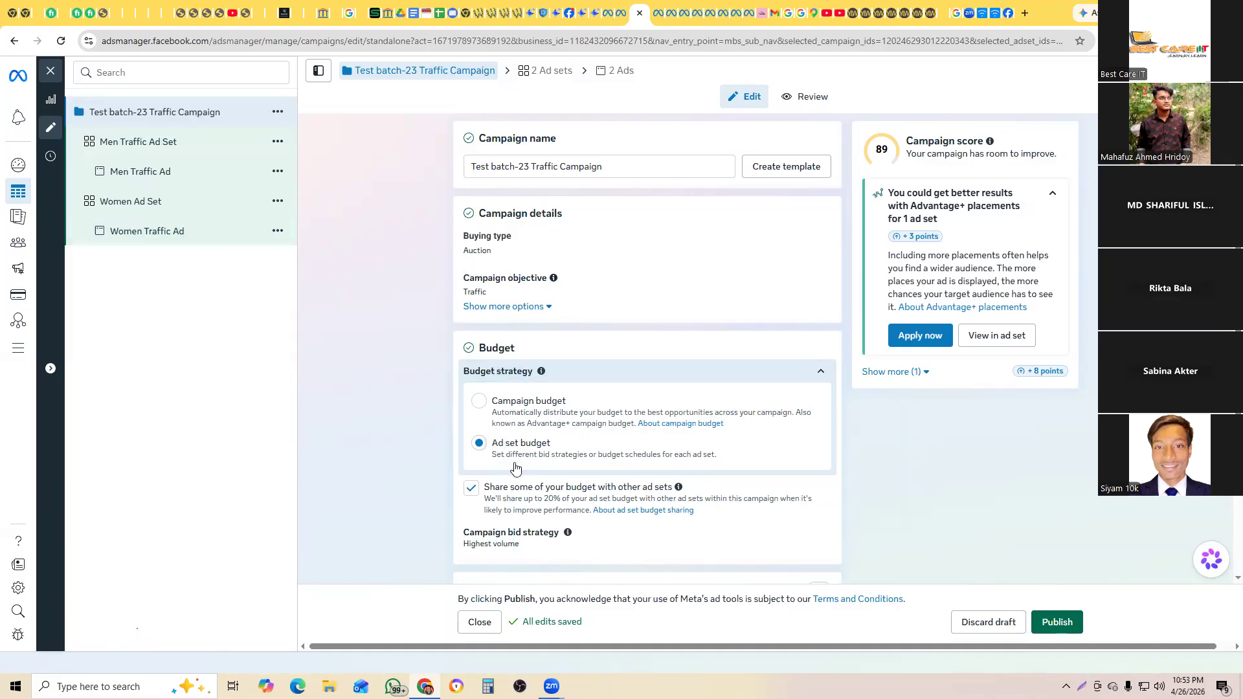
left_click(478, 401)
left_click(667, 510)
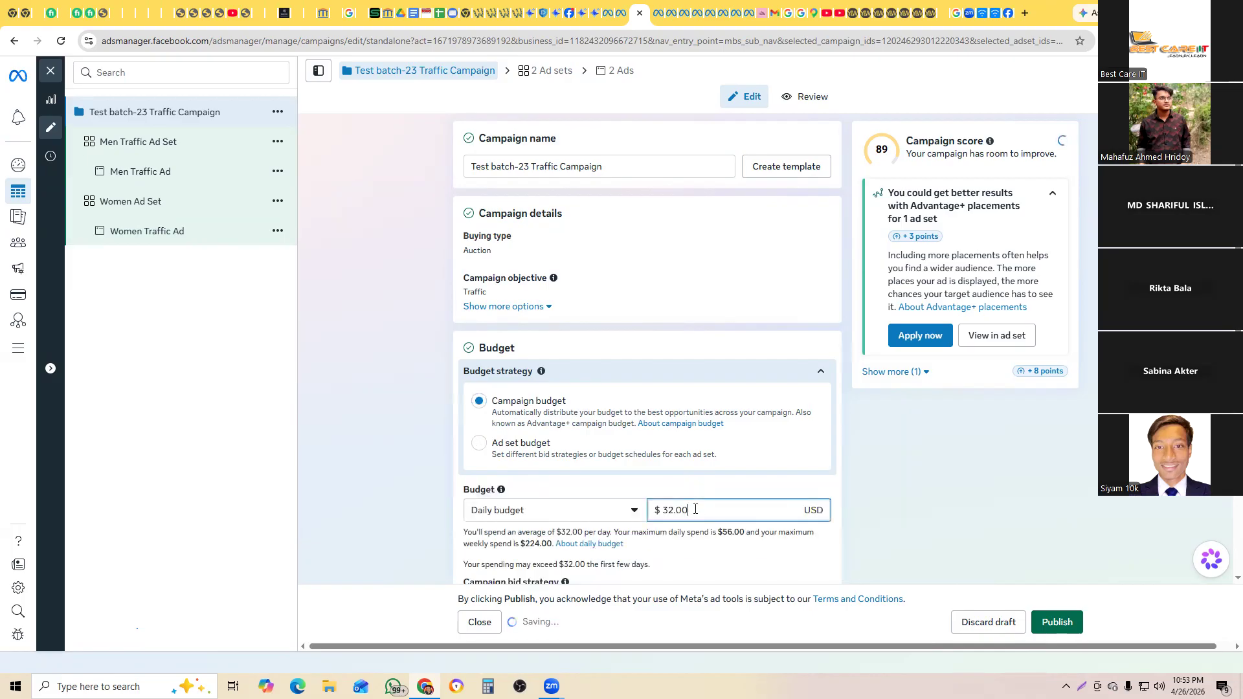
key("ctrl+a")
type("16")
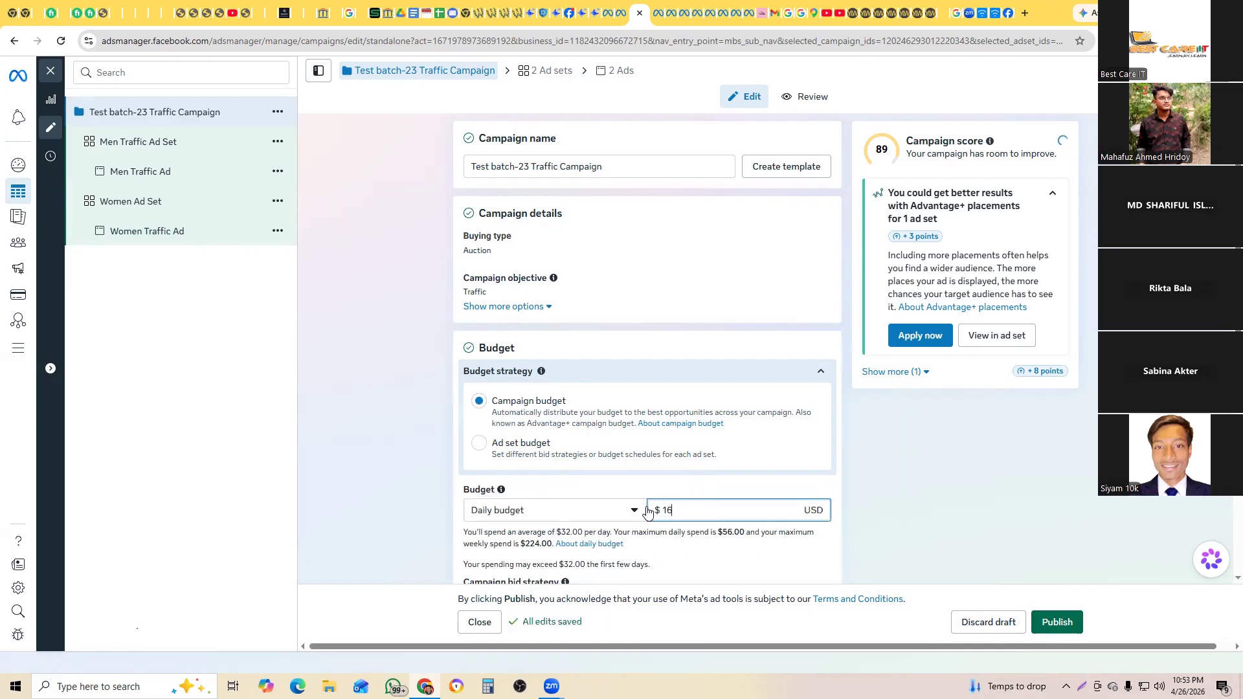
left_click(376, 467)
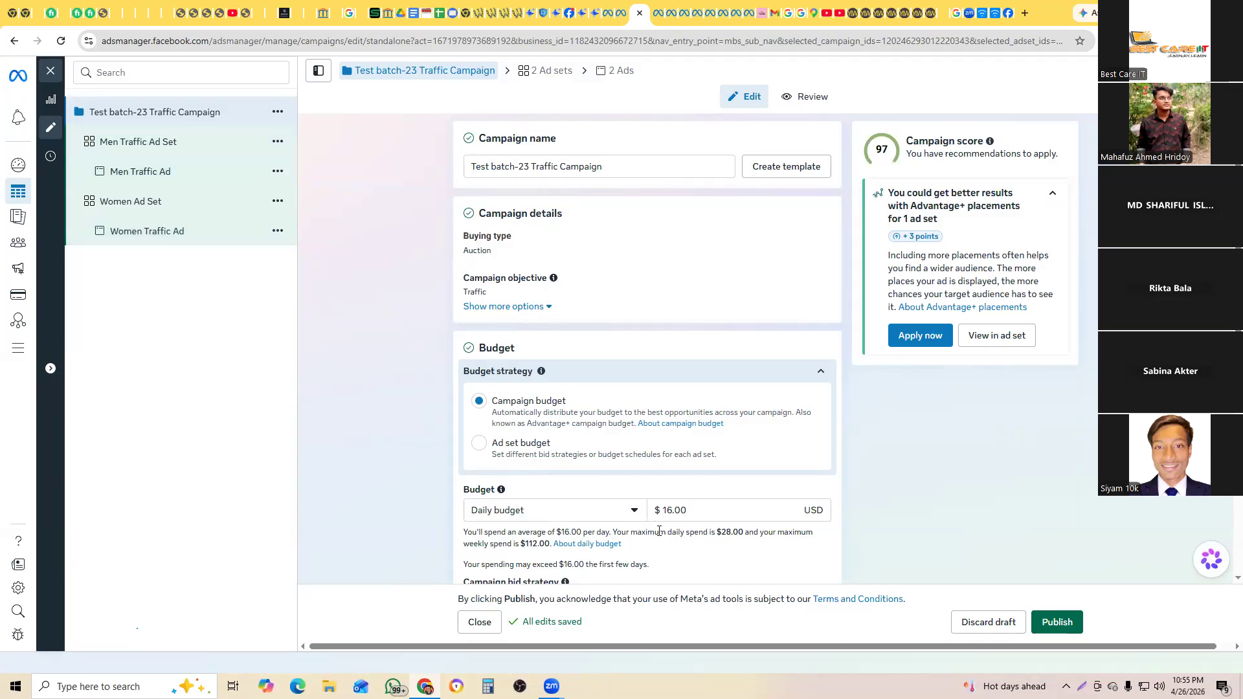
double_click(687, 510)
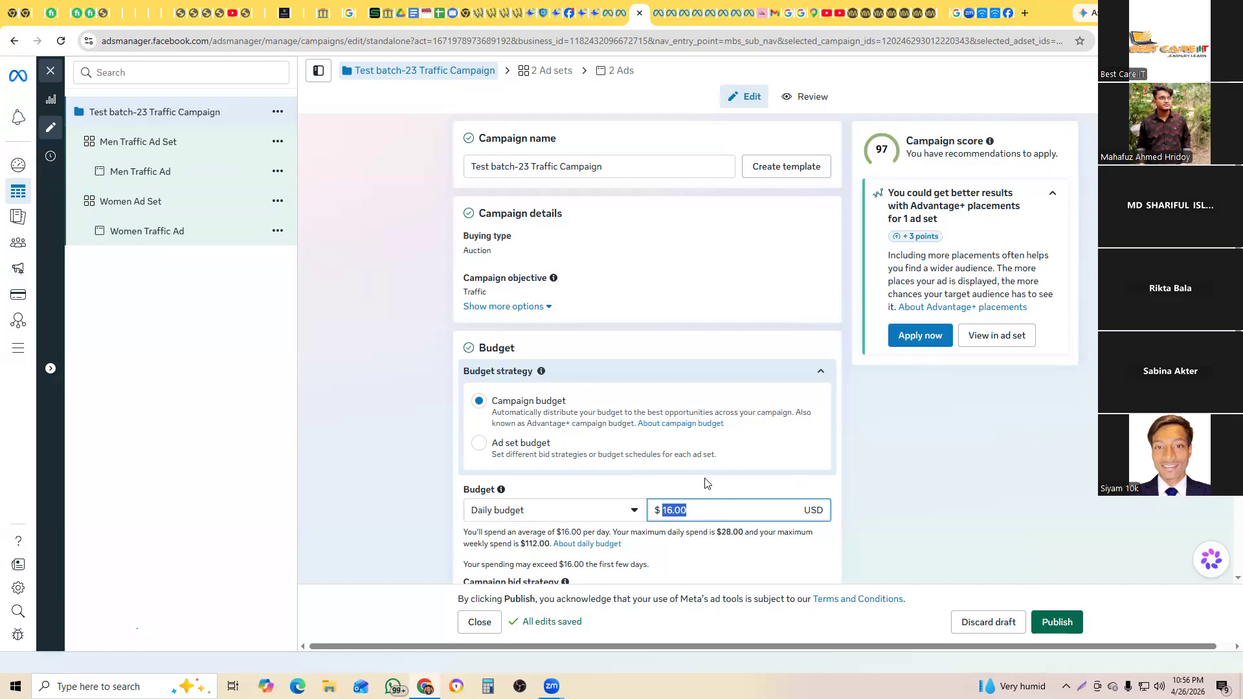
left_click(406, 460)
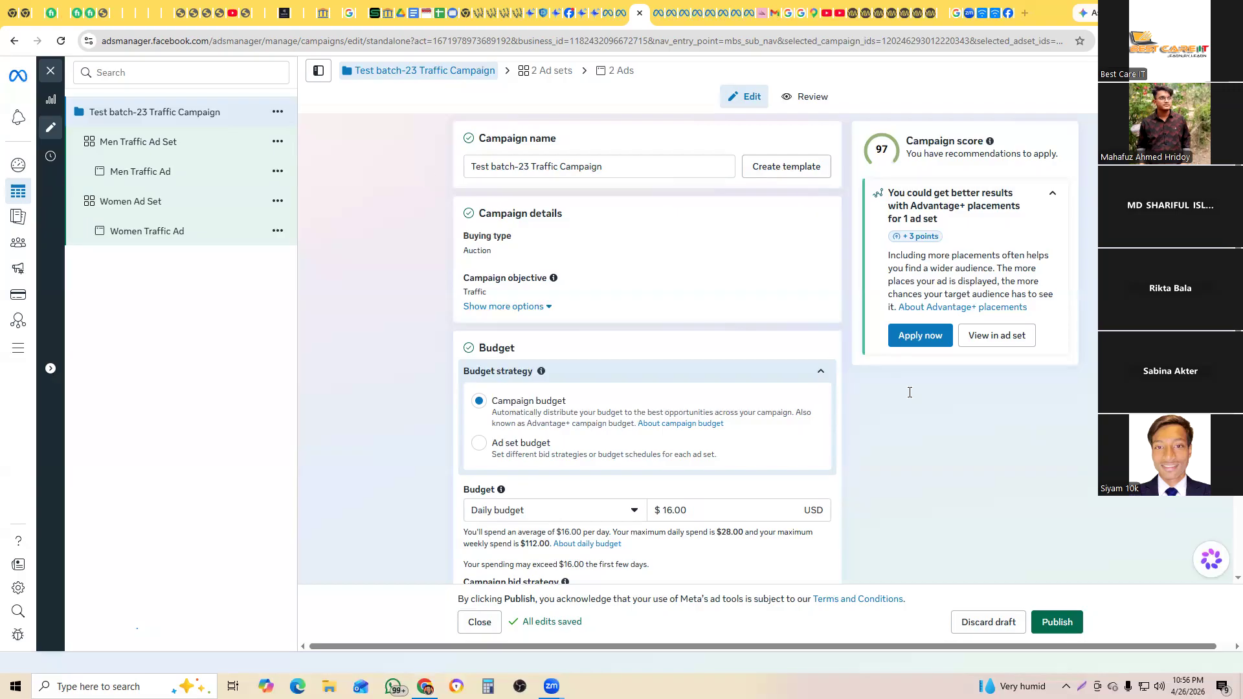
Step: Add an on-screen text annotation below the campaign score reading "Adset Budget Optimizatio=A"
left_click(871, 420)
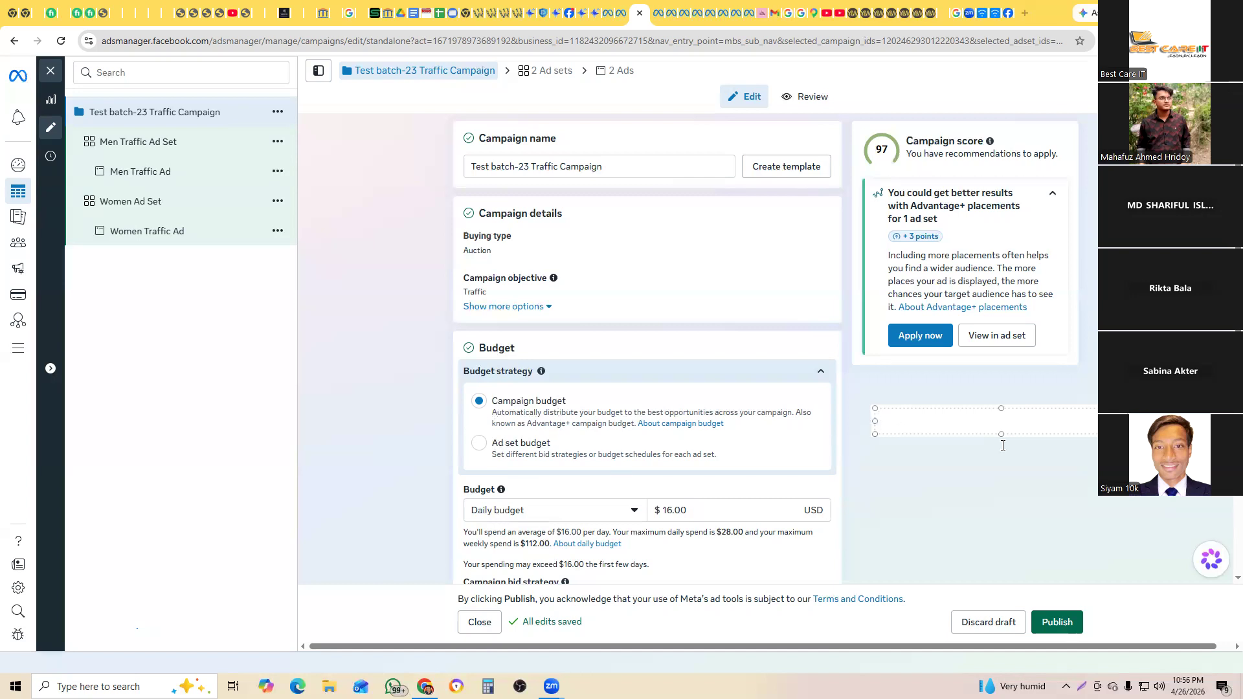
type("Aad")
key("BackSpace")
key("BackSpace")
type("dset")
type(" udget")
left_click(927, 421)
type("Budget O")
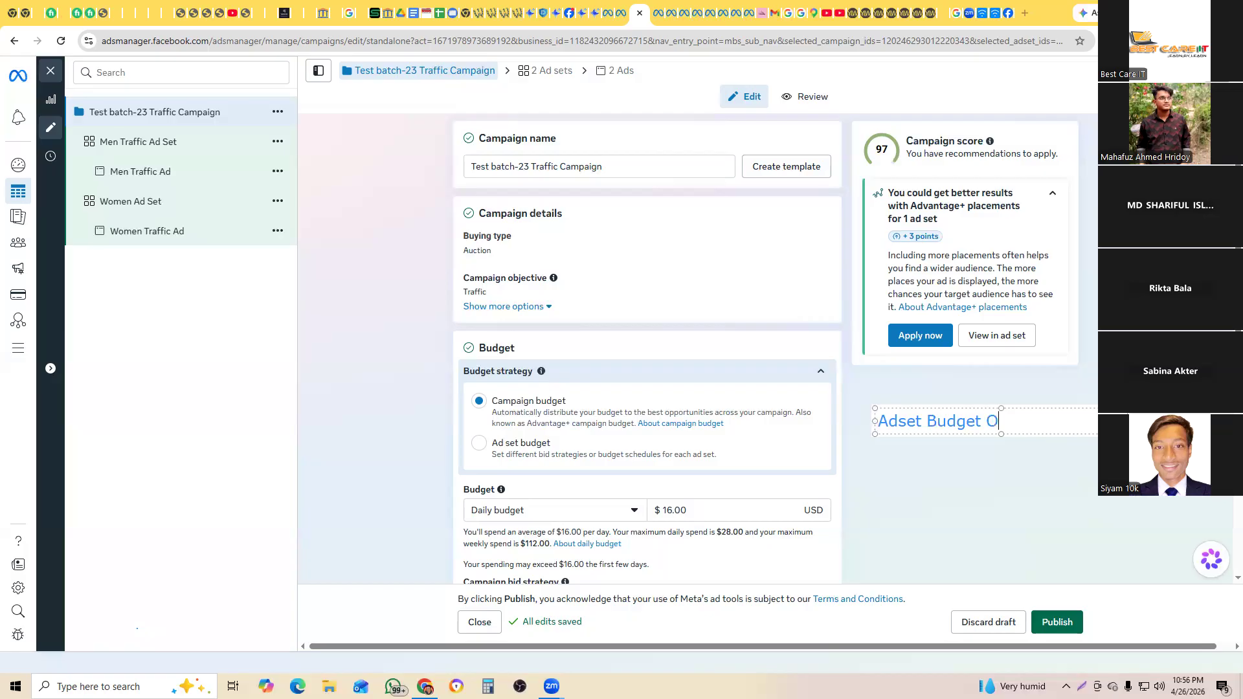
type("ptimizatio=")
type("A")
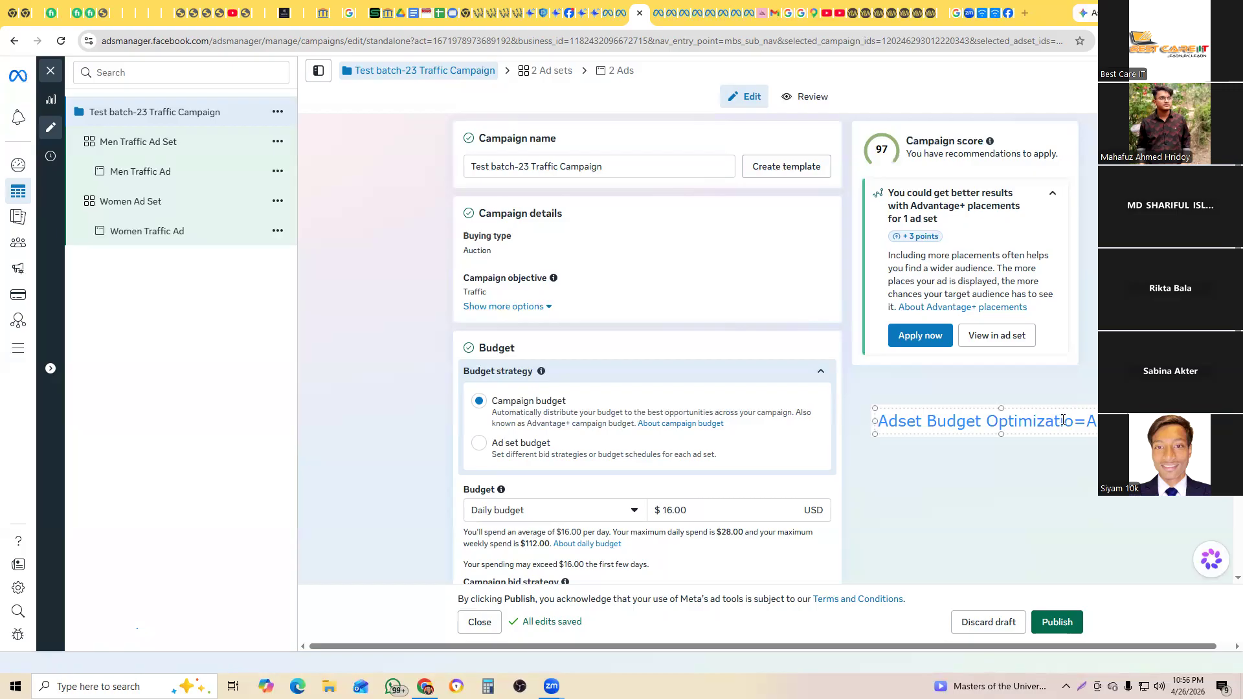
key("shift+Left")
left_click(1120, 421)
Step: Add a second annotation line, "Campaign Budget Optimizat=", and move the note slightly up
key("Return")
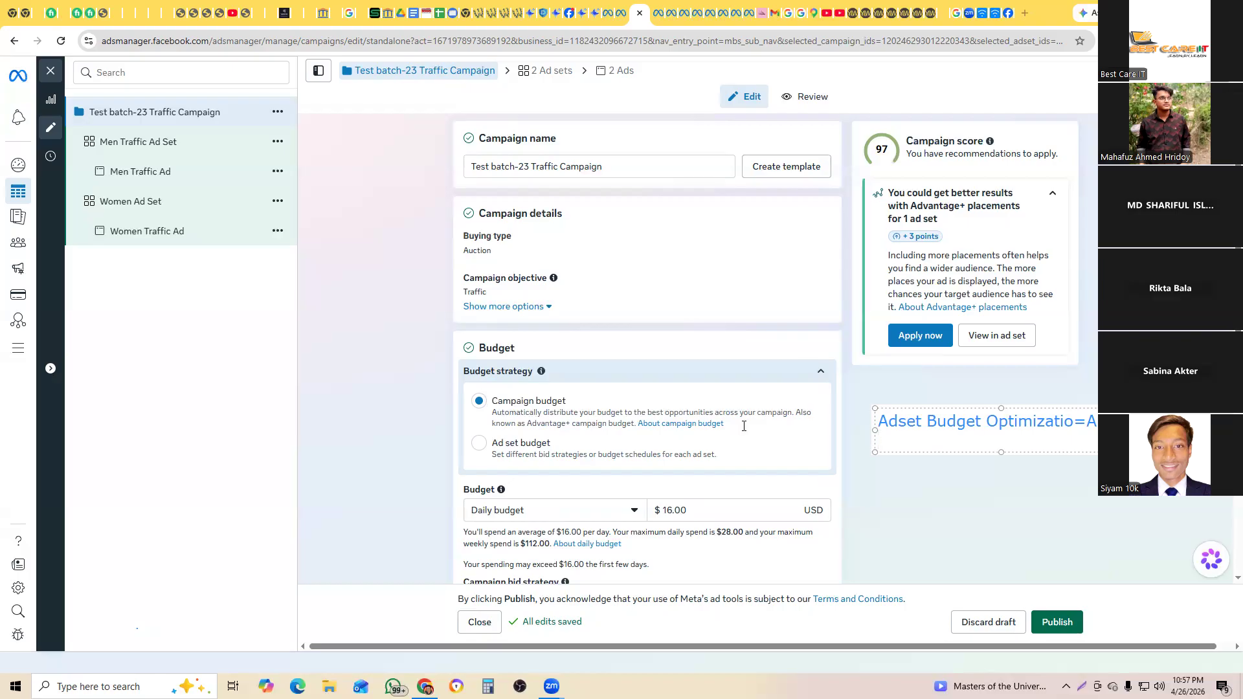
type("Campaig")
type("n")
type("Budgett")
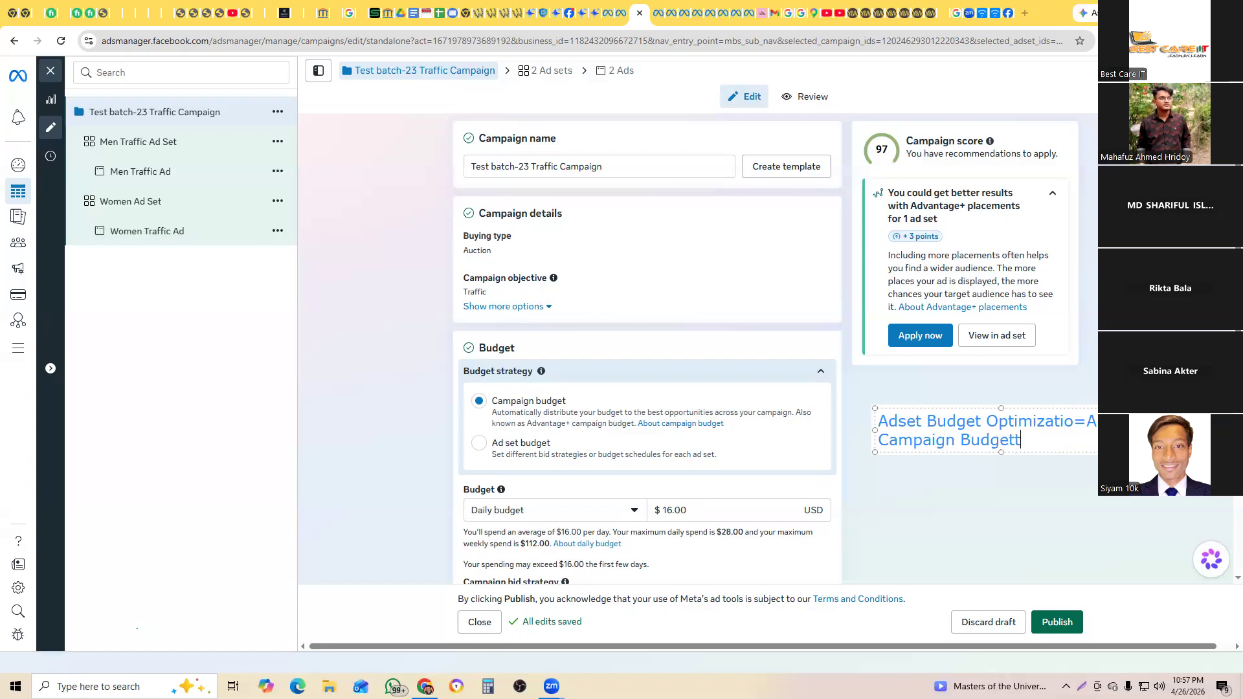
key("BackSpace")
type("Optimizat")
type("=")
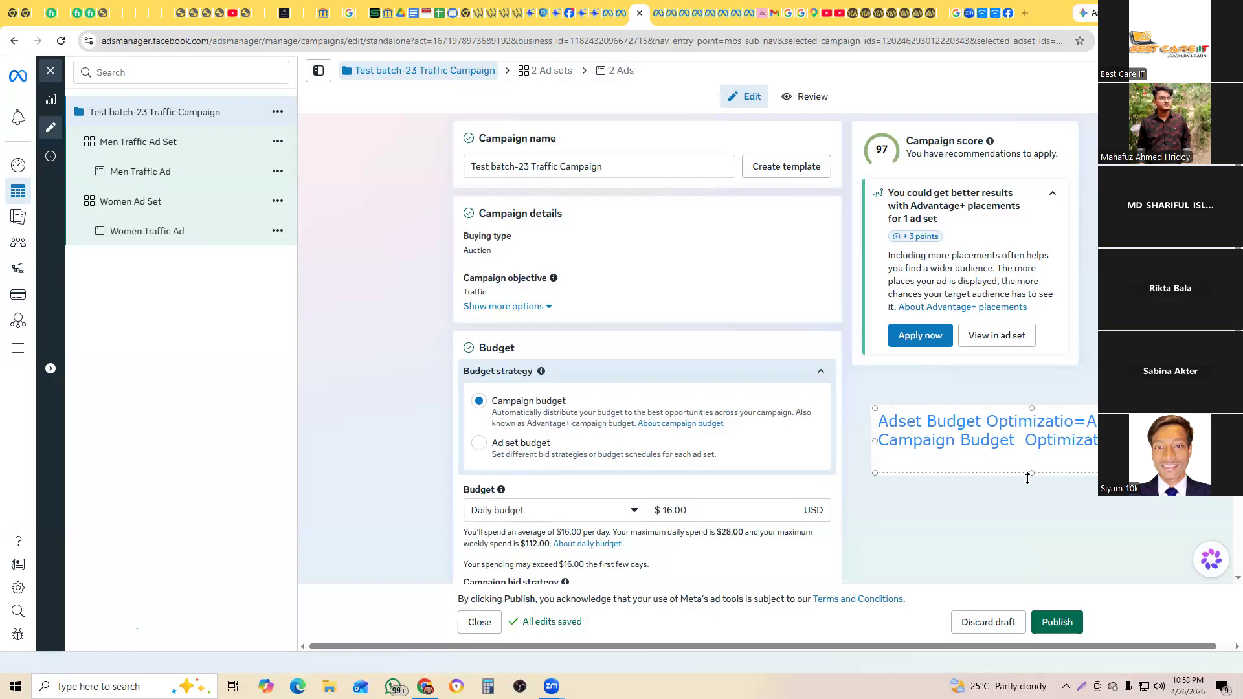
mouse_move(1031, 408)
left_mouse_down()
mouse_move(1031, 373)
mouse_move(1034, 397)
left_mouse_up()
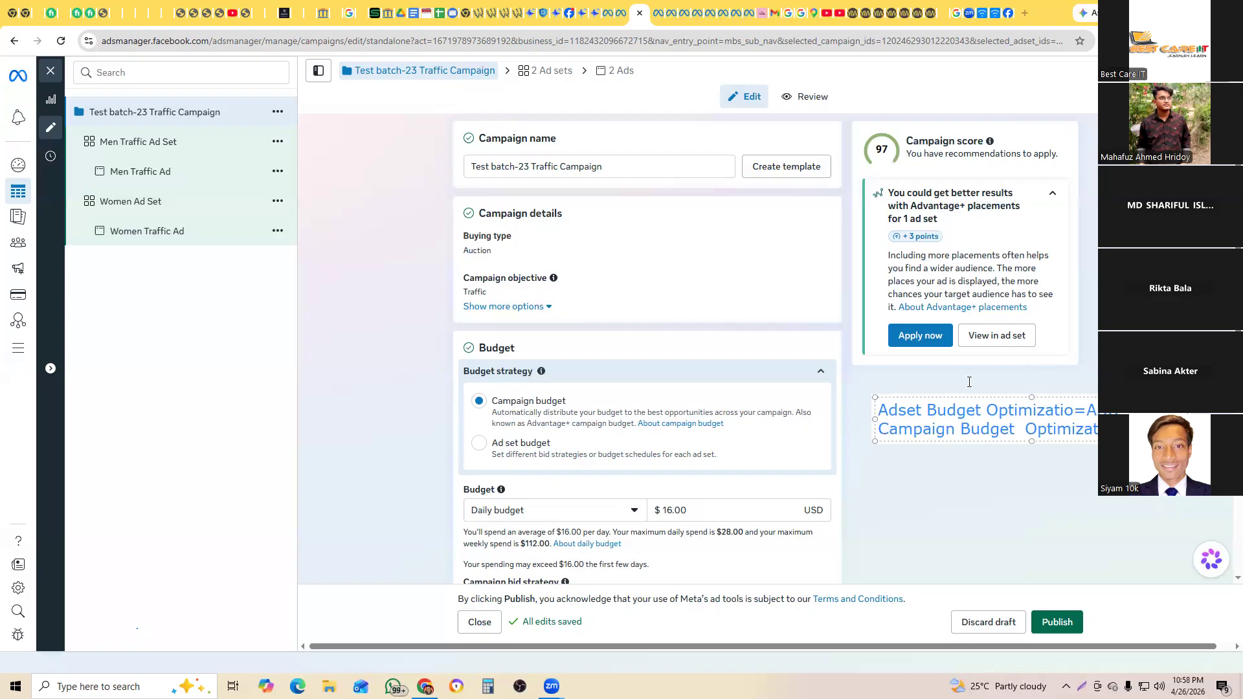
left_click(63, 186)
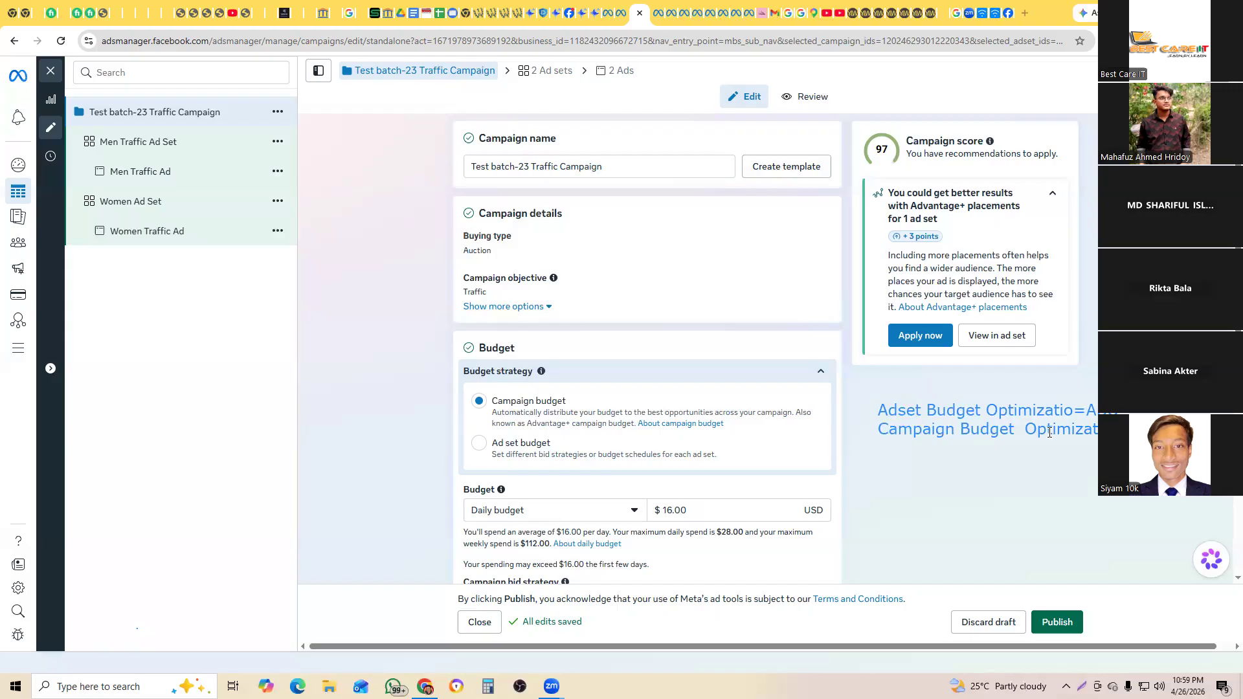
left_click(93, 192)
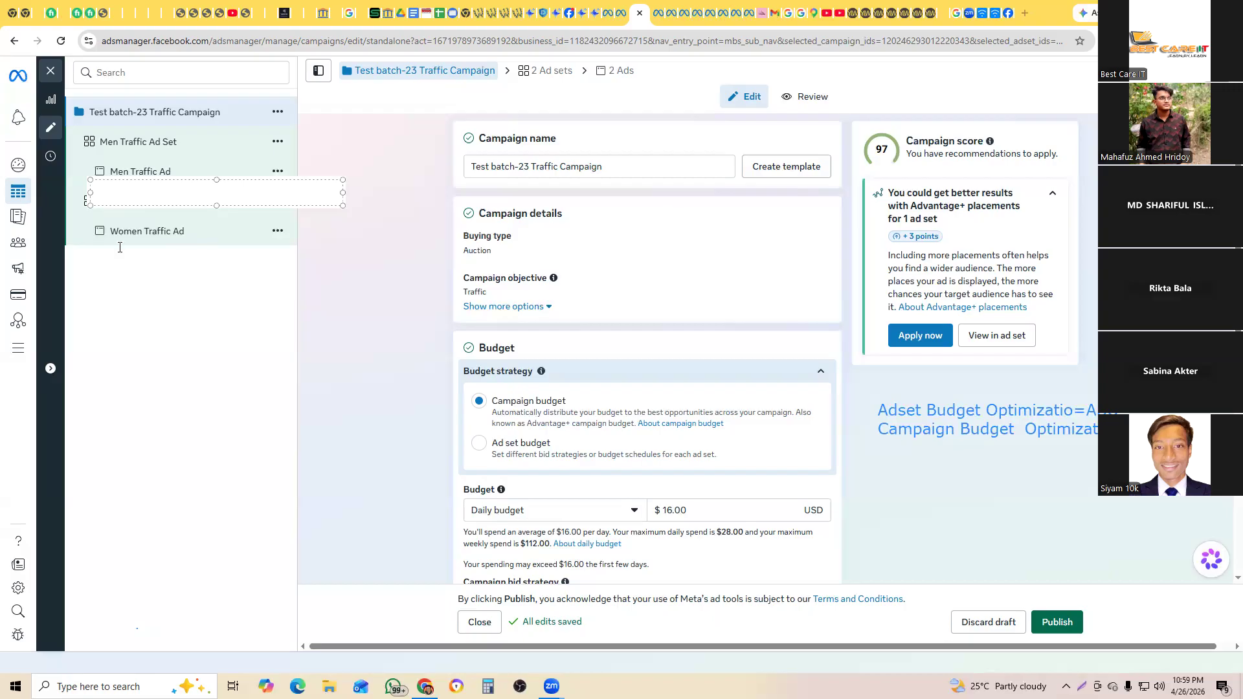
left_click(304, 340)
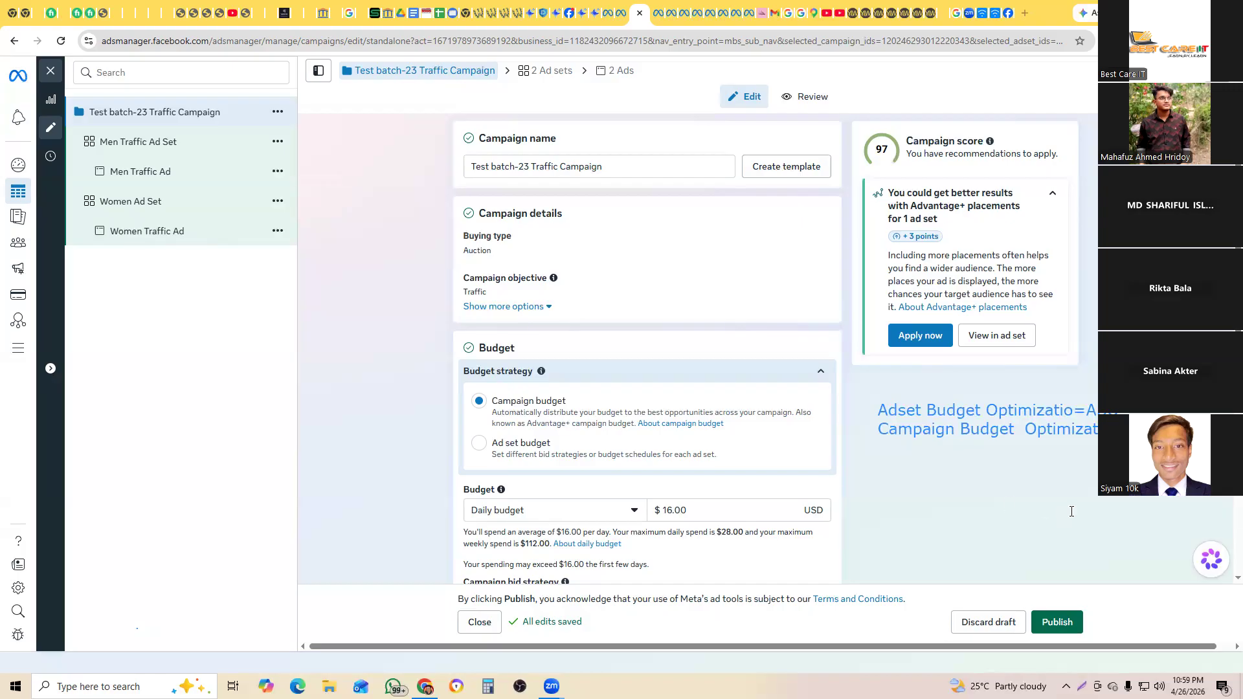
left_click(880, 408)
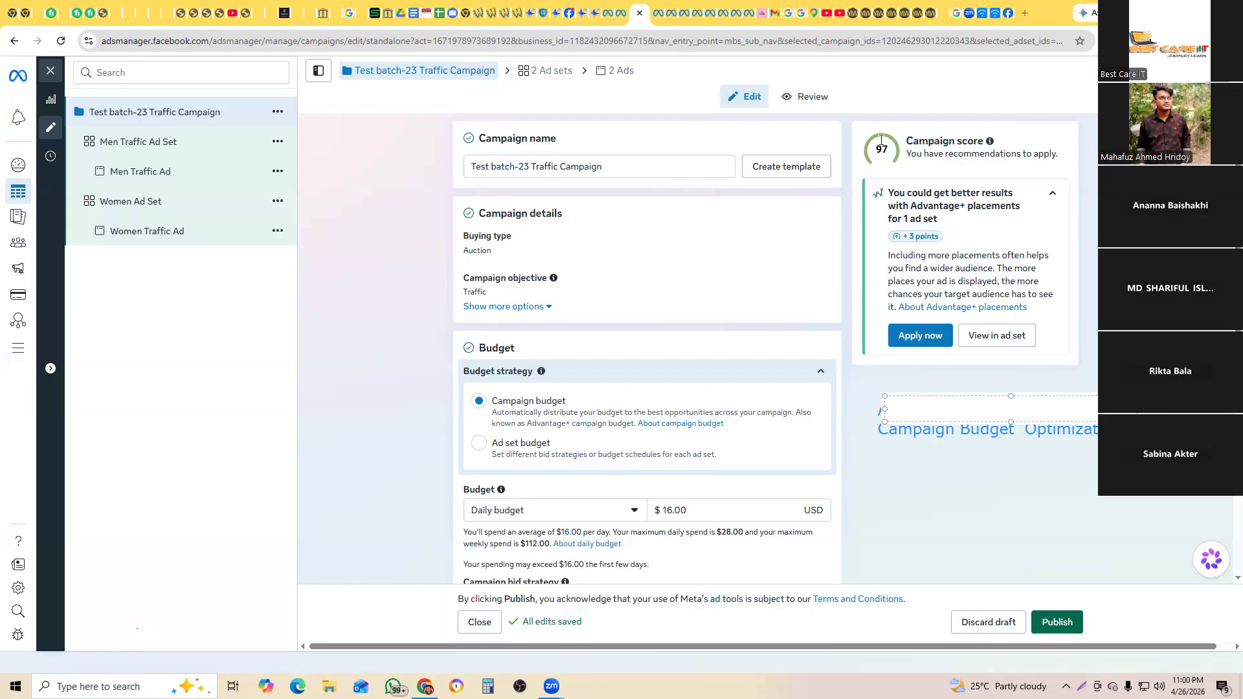
left_click(183, 232)
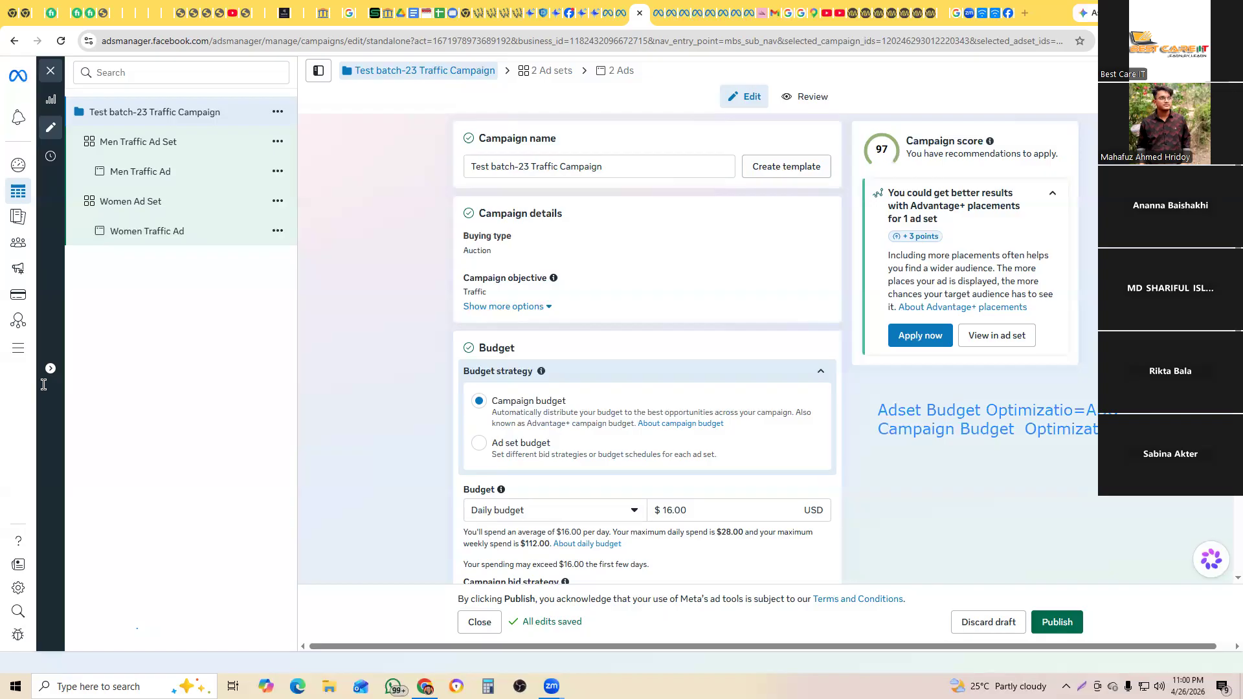
Step: Open the Women Traffic Ad and look through its carousel cards in the Facebook Feed preview
left_click(166, 233)
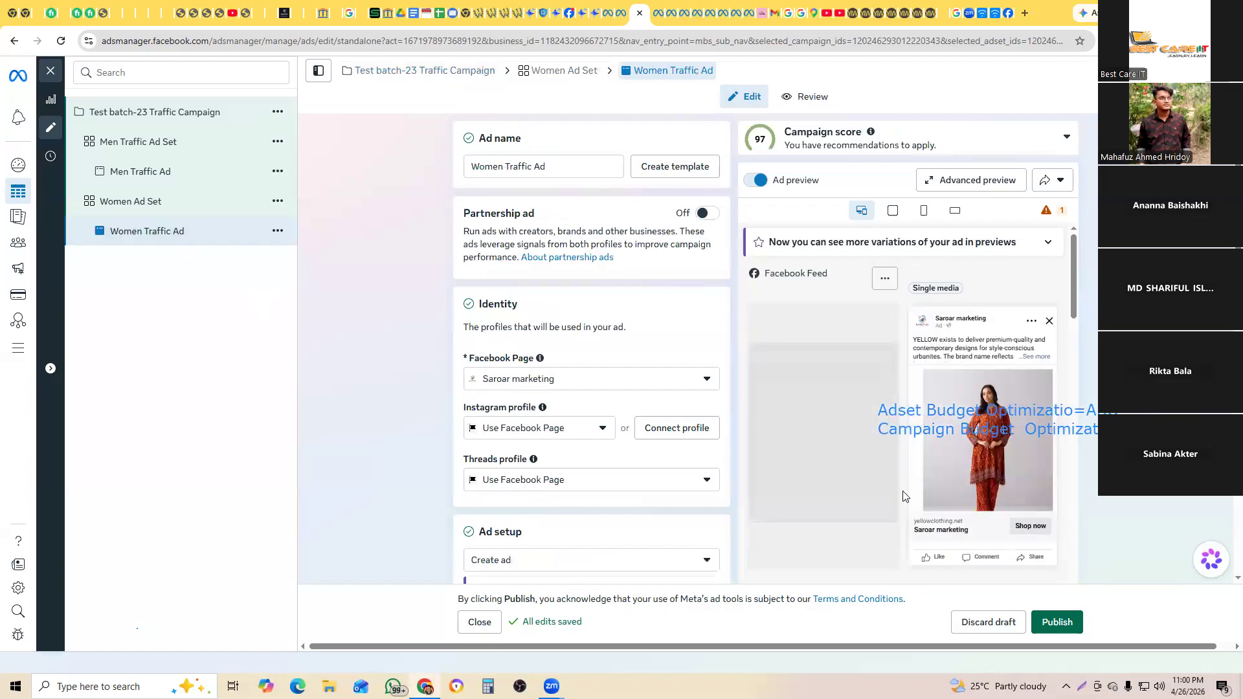
left_click(880, 453)
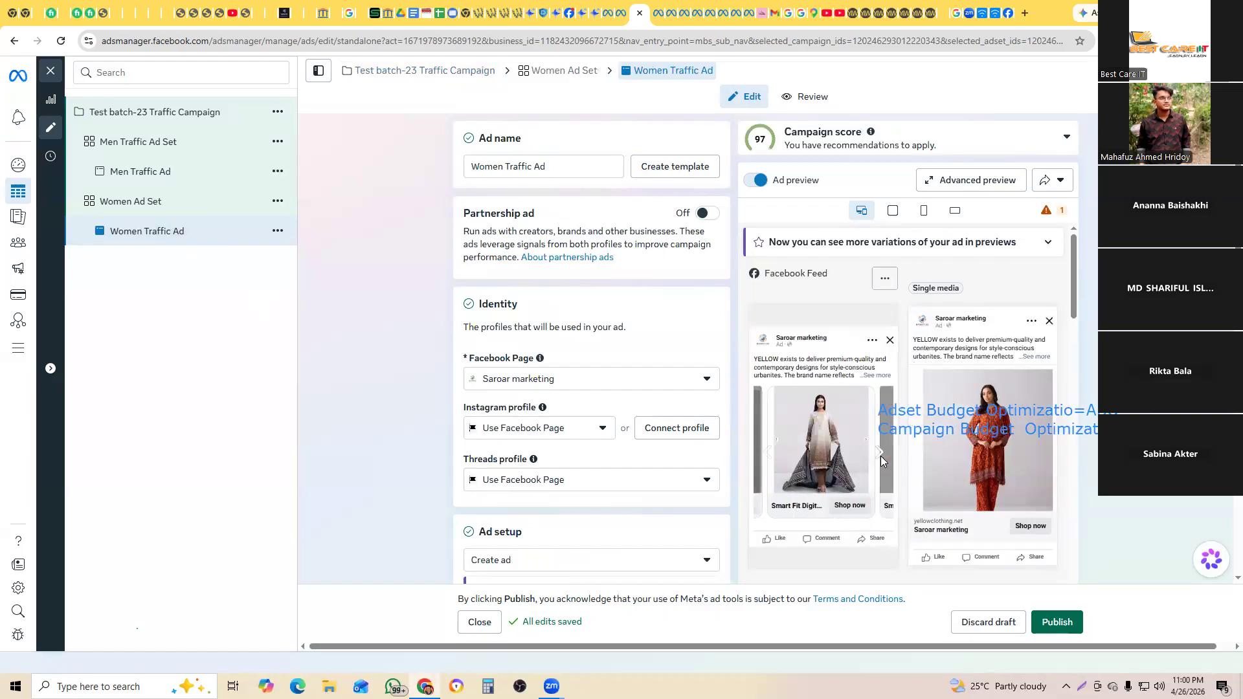
left_click(771, 453)
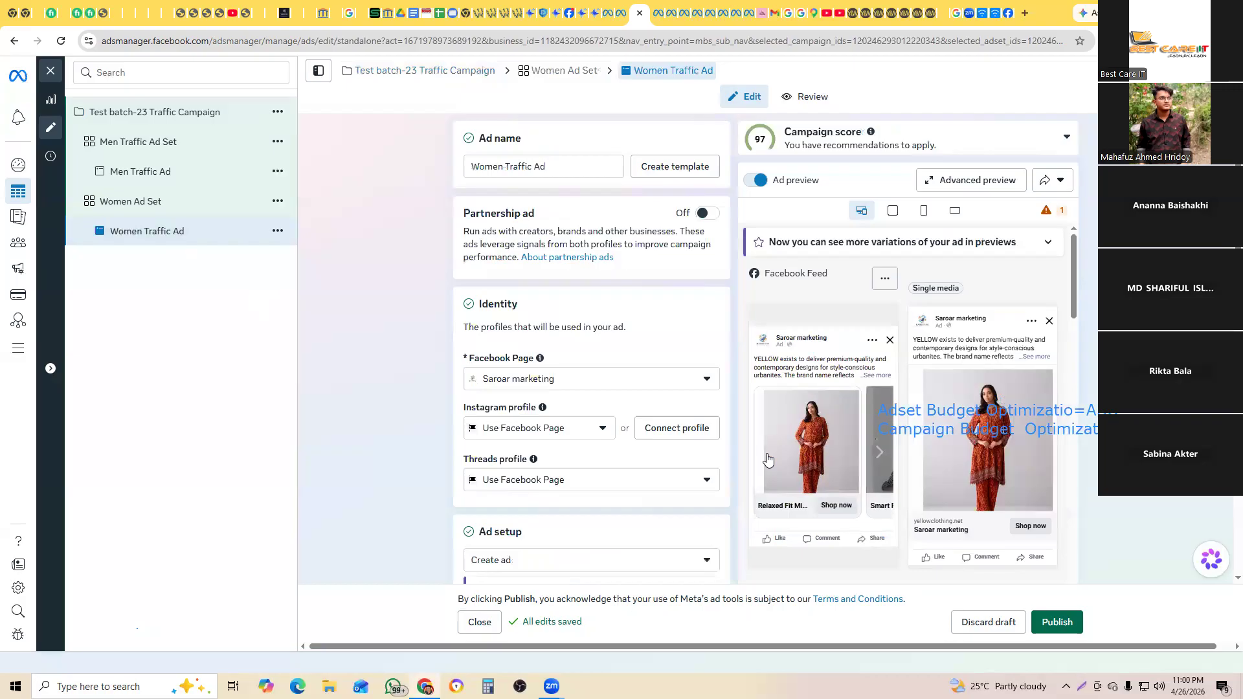
left_click(879, 448)
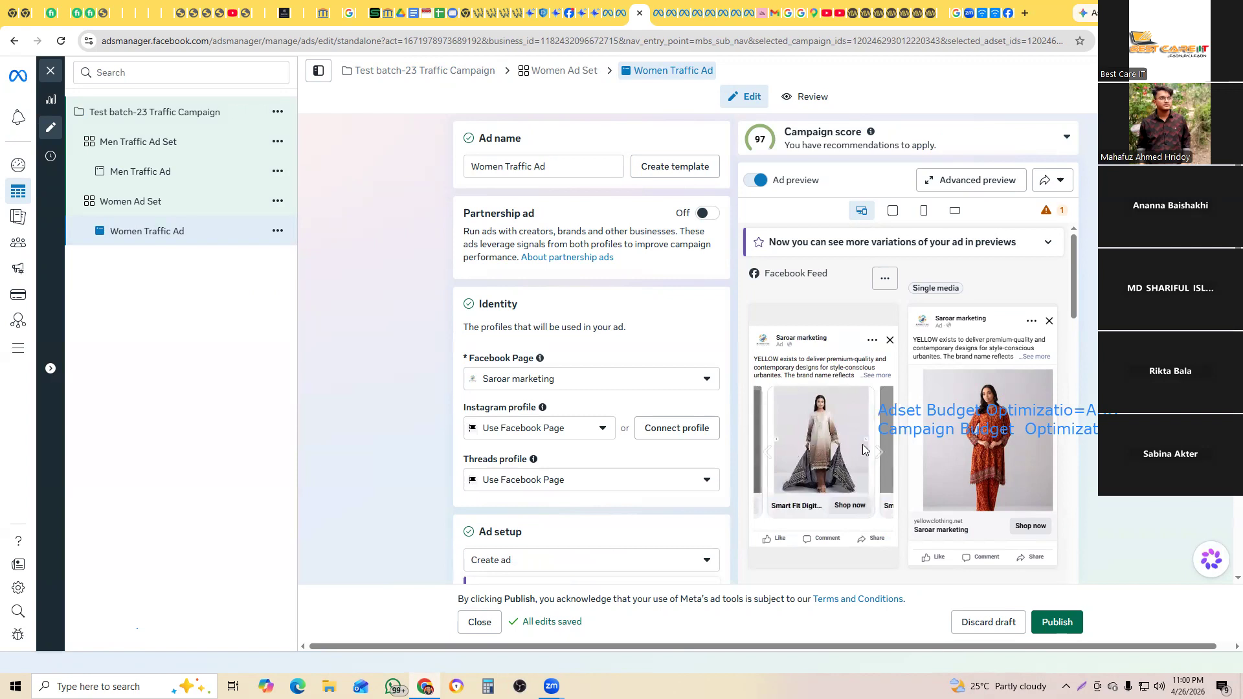
left_click(879, 450)
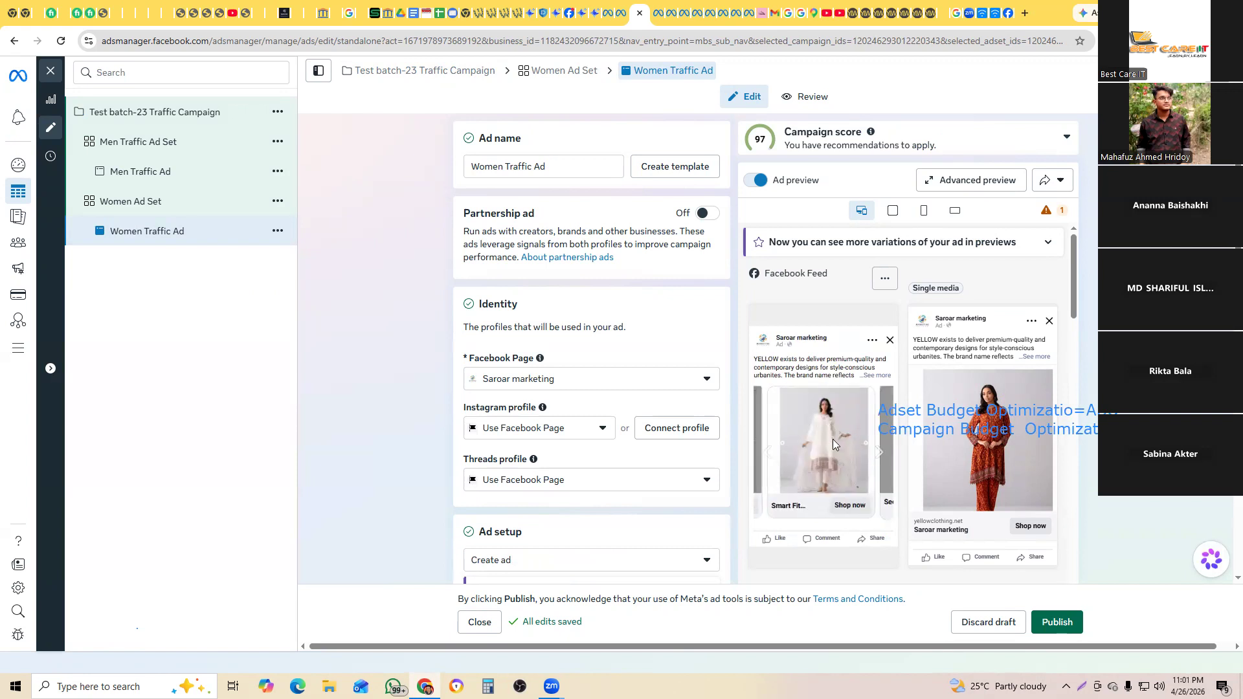